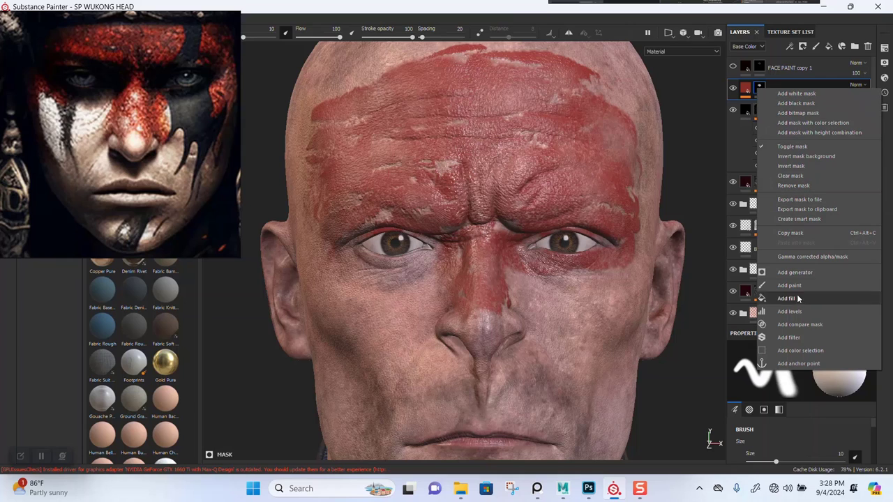
# Add a Warp filter to the mask of the RED FACE PAINT layer
pyautogui.click(795, 338)
pyautogui.click(801, 360)
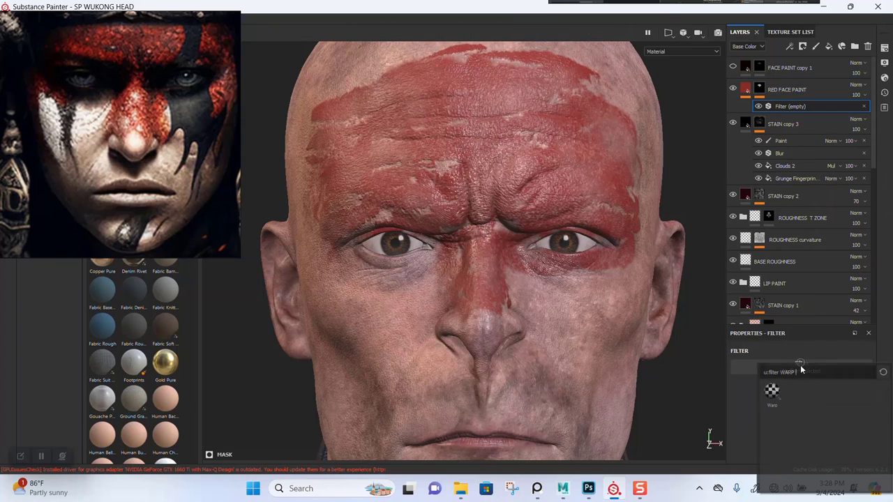
pyautogui.press('BackSpace')
pyautogui.press('BackSpace')
pyautogui.press('BackSpace')
pyautogui.press('BackSpace')
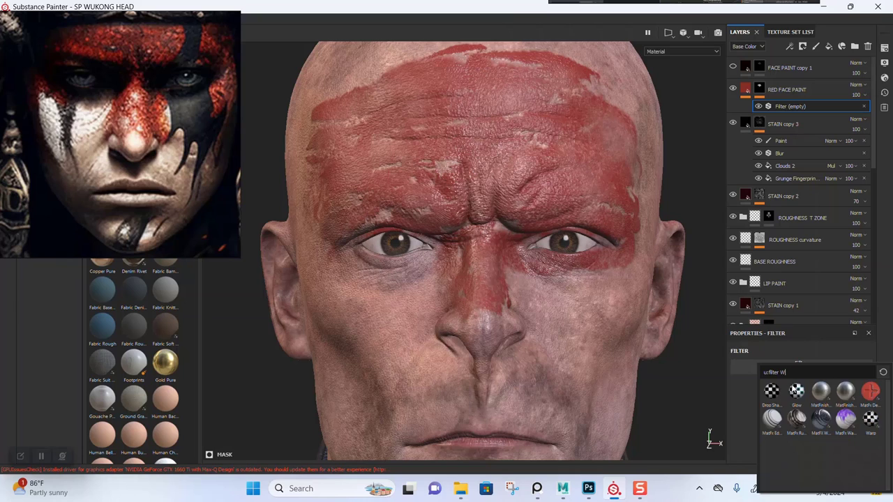
pyautogui.write('WARP')
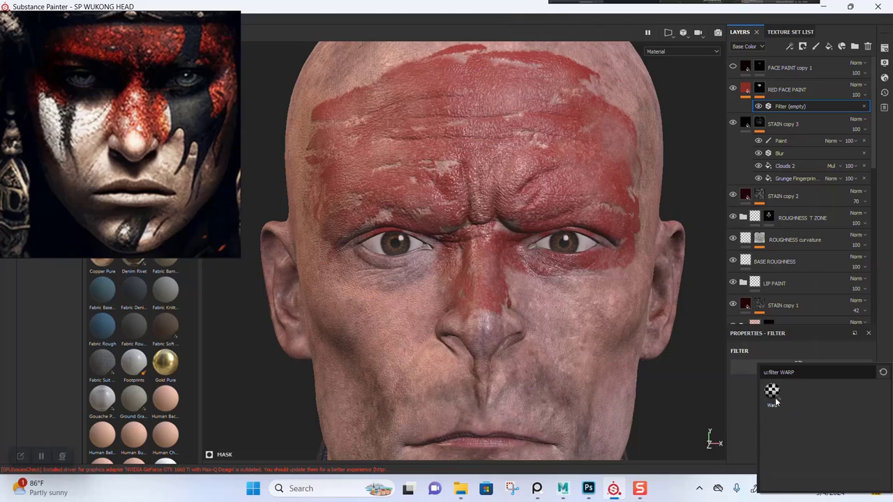
pyautogui.click(773, 393)
# Compare the RED FACE PAINT mask around the nose and eye with the Warp filter off and on, and return to the material view
pyautogui.press('c')
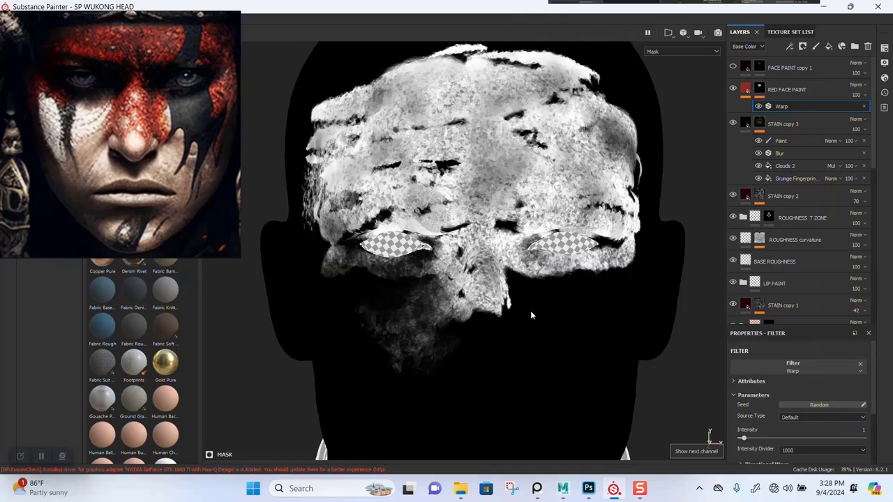
pyautogui.scroll(6, 537, 349)
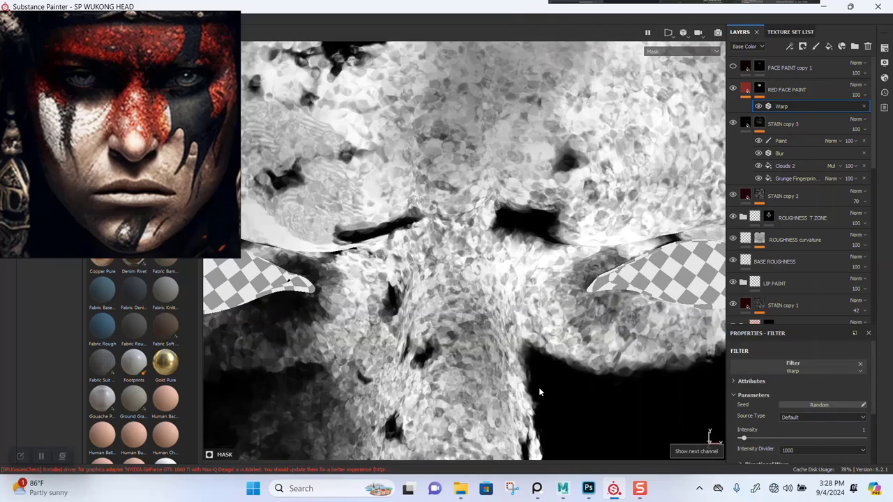
pyautogui.keyDown('alt'); pyautogui.moveTo(538, 391); pyautogui.dragTo(493, 288, button='middle'); pyautogui.keyUp('alt')
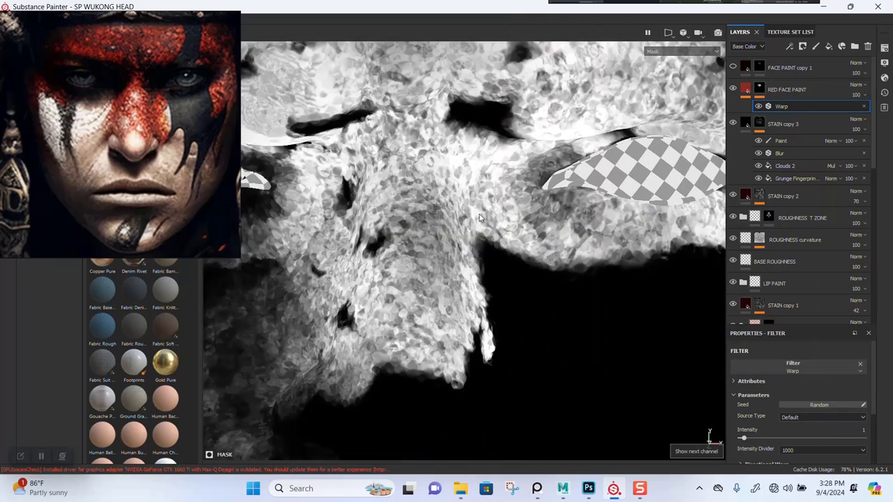
pyautogui.keyDown('alt'); pyautogui.moveTo(506, 275); pyautogui.dragTo(565, 370, button='right'); pyautogui.keyUp('alt')
pyautogui.keyDown('alt'); pyautogui.moveTo(605, 238); pyautogui.dragTo(639, 369, button='right'); pyautogui.keyUp('alt')
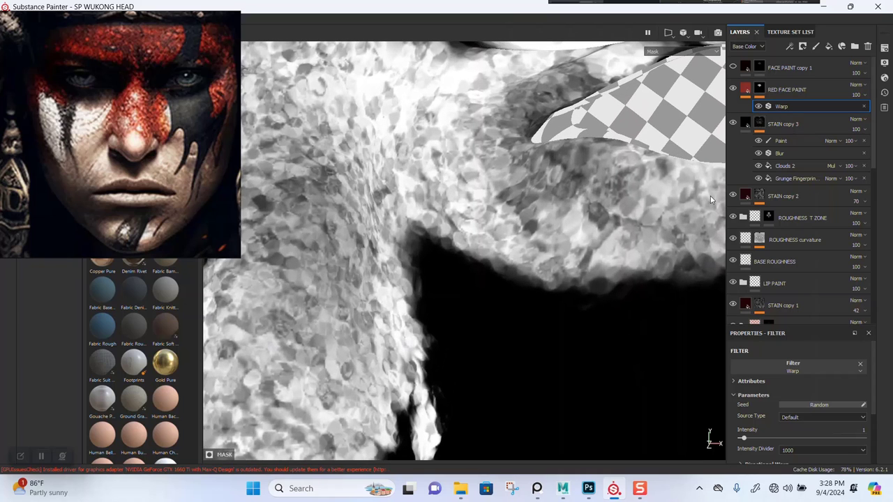
pyautogui.click(759, 106)
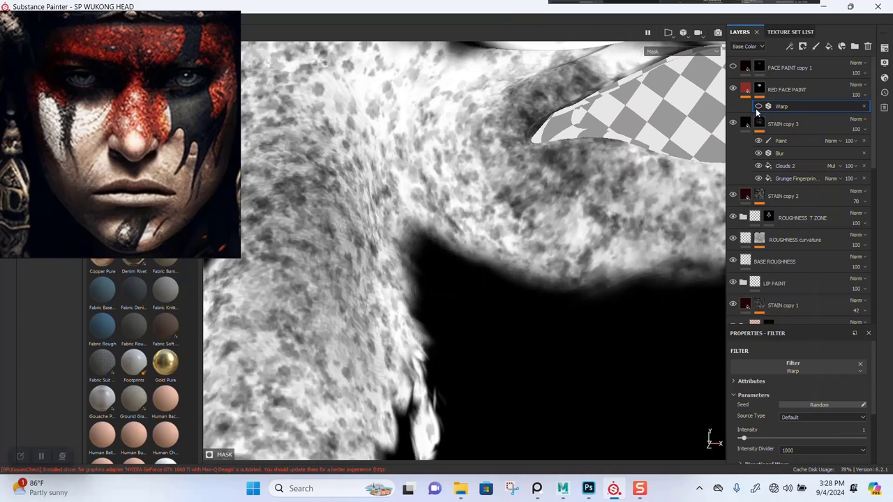
pyautogui.click(757, 107)
pyautogui.click(758, 106)
pyautogui.click(752, 109)
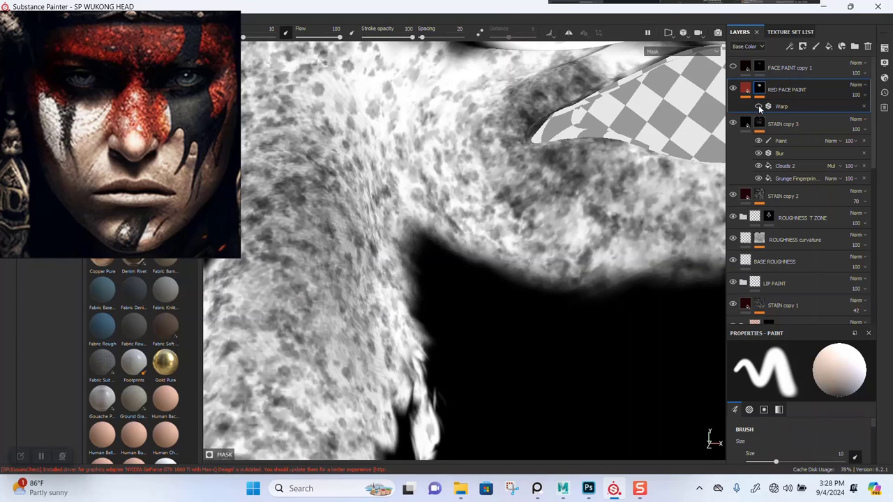
pyautogui.click(759, 107)
pyautogui.scroll(-2, 526, 298)
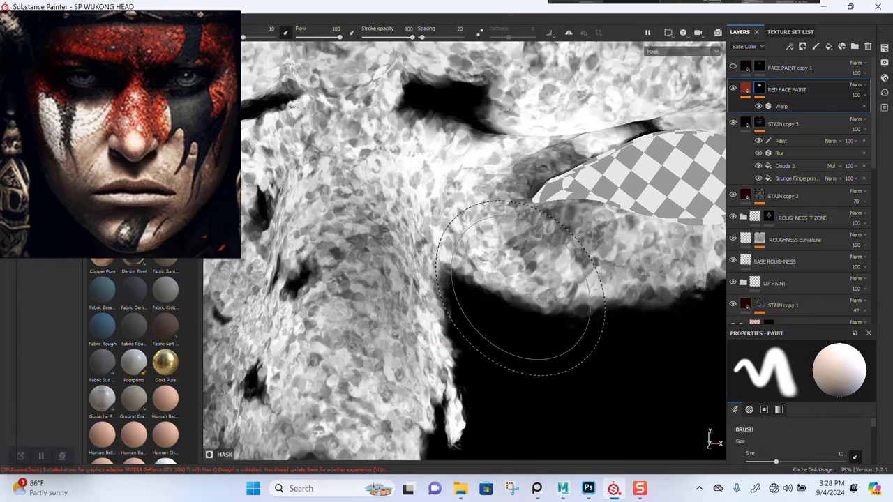
pyautogui.press('m')
pyautogui.scroll(-5, 534, 297)
pyautogui.keyDown('alt'); pyautogui.moveTo(534, 269); pyautogui.dragTo(546, 333, button='middle'); pyautogui.keyUp('alt')
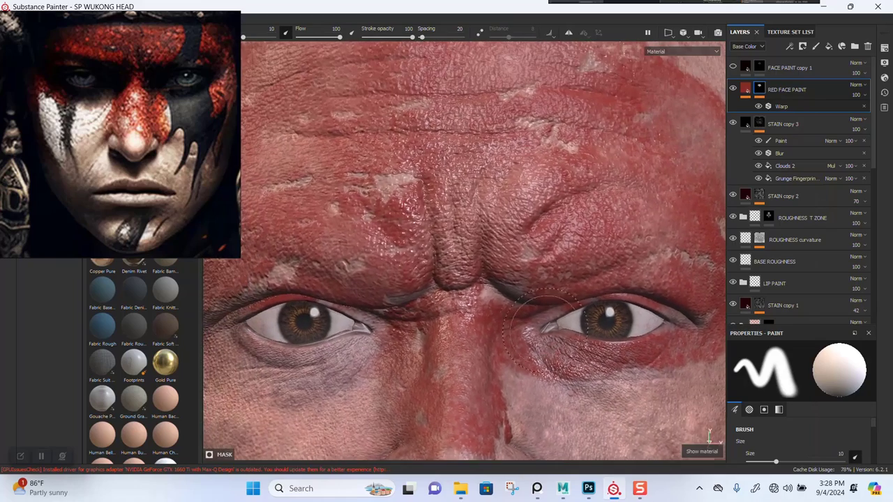
# Try a strong Warp intensity of about 16 on the red paint mask and set it back to 1
pyautogui.click(783, 106)
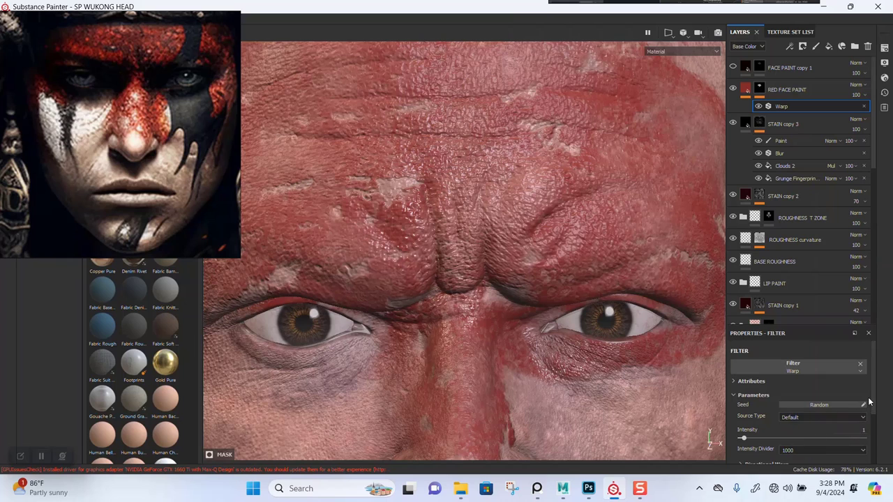
pyautogui.scroll(-2, 823, 412)
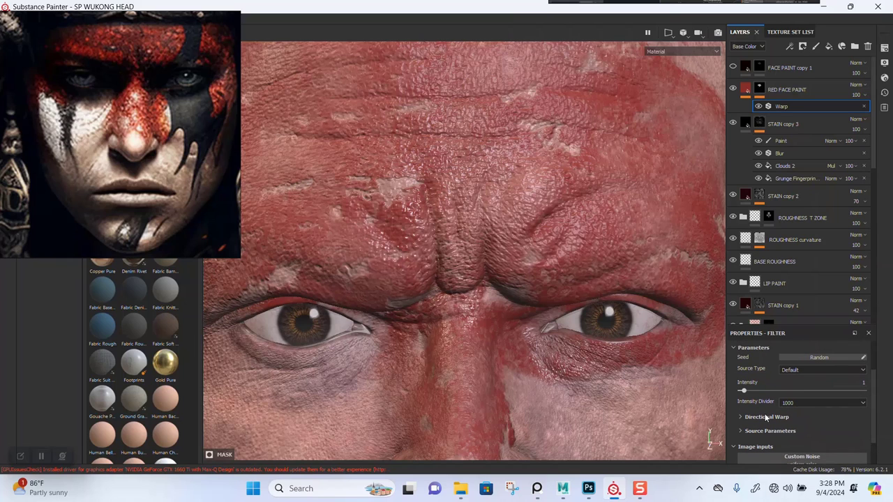
pyautogui.moveTo(749, 392); pyautogui.dragTo(802, 390)
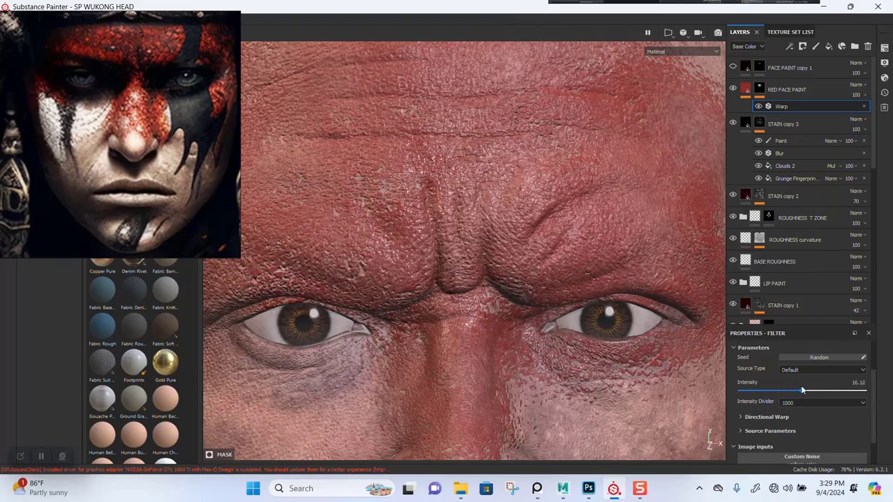
pyautogui.click(744, 391)
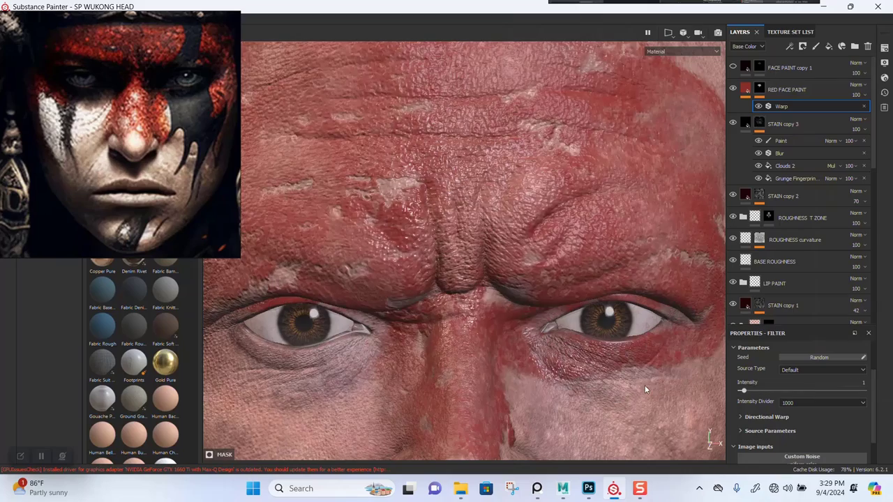
# Raise the intensity of the RED FACE PAINT mask's Warp filter to 3.61
pyautogui.moveTo(747, 391); pyautogui.dragTo(752, 392)
pyautogui.scroll(-2, 506, 285)
pyautogui.keyDown('alt'); pyautogui.moveTo(482, 360); pyautogui.dragTo(514, 303); pyautogui.keyUp('alt')
pyautogui.scroll(5, 514, 303)
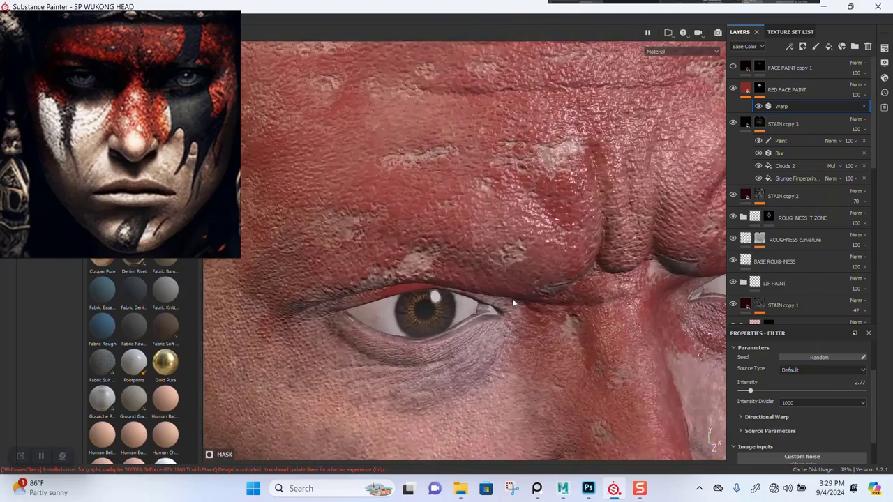
pyautogui.moveTo(751, 392); pyautogui.dragTo(755, 391)
pyautogui.scroll(-5, 533, 345)
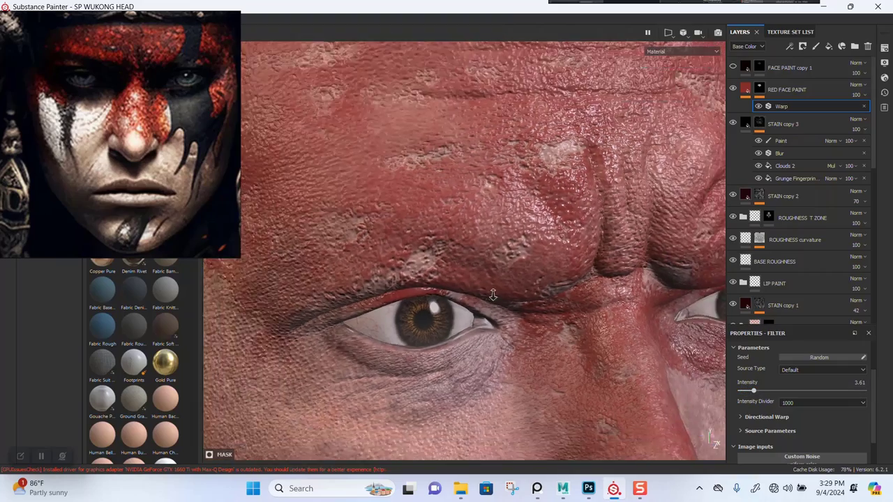
pyautogui.keyDown('alt'); pyautogui.moveTo(535, 330); pyautogui.dragTo(469, 298); pyautogui.keyUp('alt')
pyautogui.scroll(-2, 469, 298)
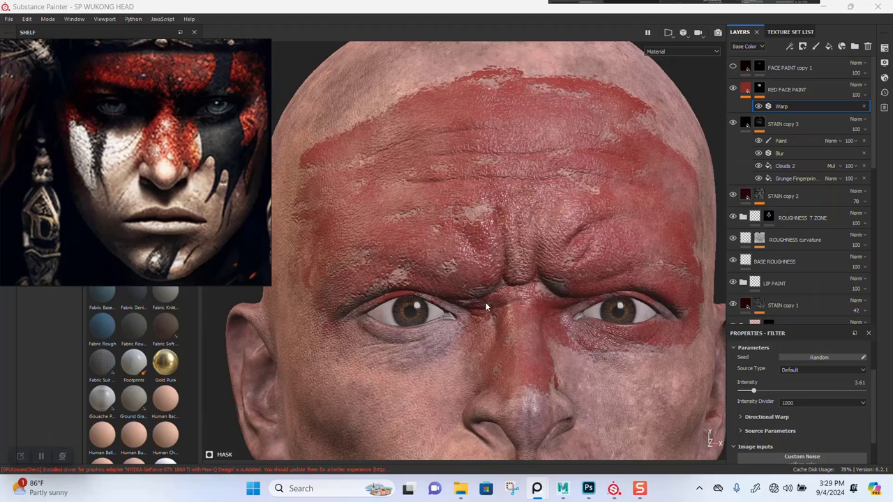
pyautogui.scroll(4, 486, 302)
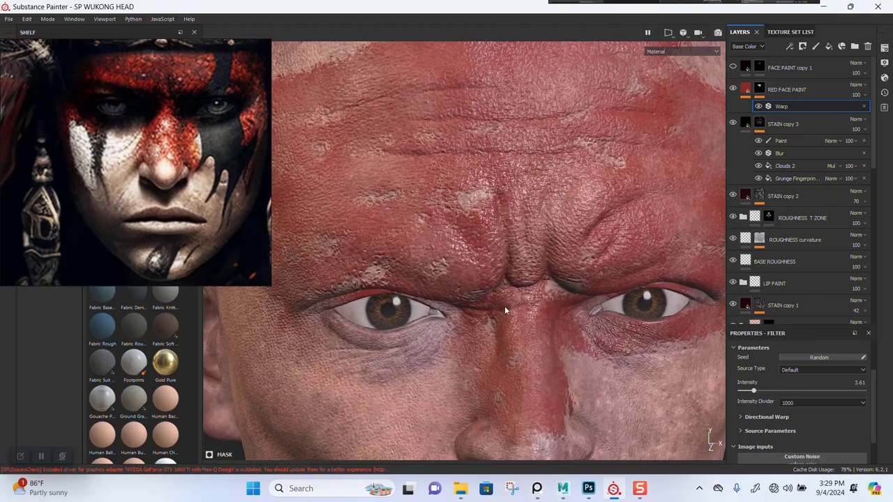
pyautogui.scroll(-2, 504, 311)
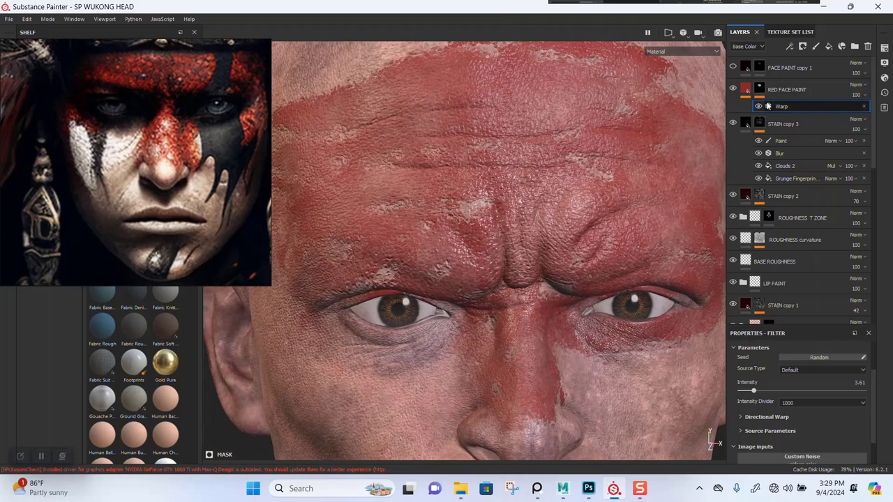
# Duplicate the RED FACE PAINT layer as BLACKFACE PAINT and reset the copy's mask to black
pyautogui.click(768, 106)
pyautogui.hotkey('ctrl', 'd')
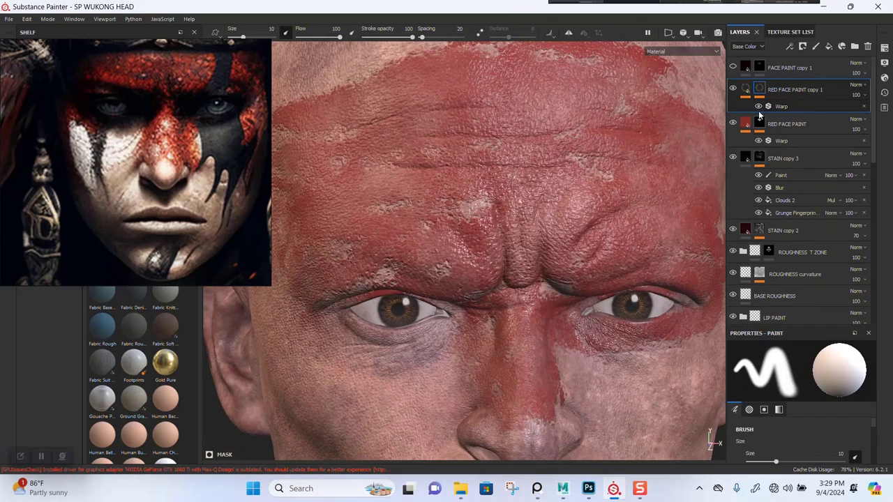
pyautogui.doubleClick(797, 89)
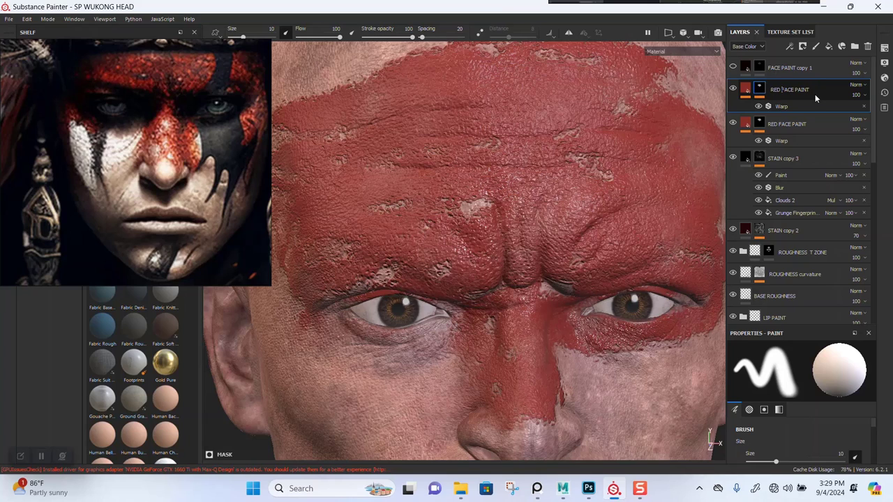
pyautogui.write('BLACK')
pyautogui.press('Return')
pyautogui.rightClick(762, 89)
pyautogui.click(784, 107)
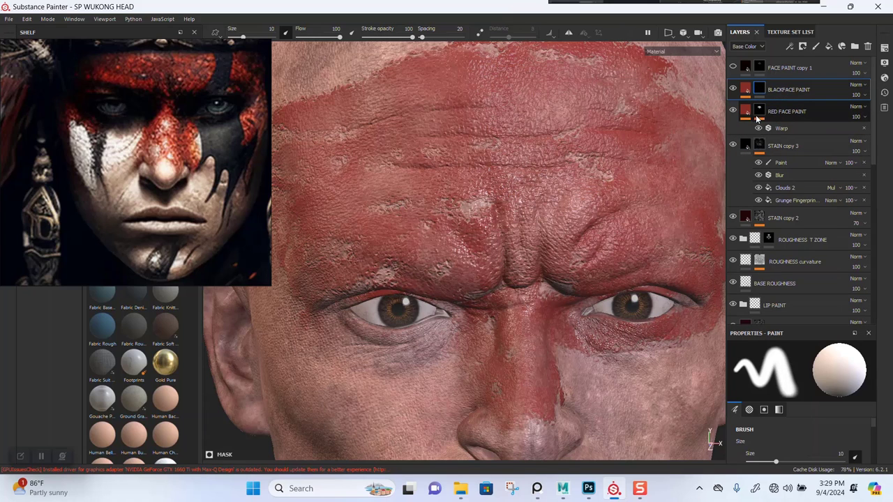
# Select the RED FACE PAINT layer's fill and switch the layer stack to the Height channel
pyautogui.click(751, 116)
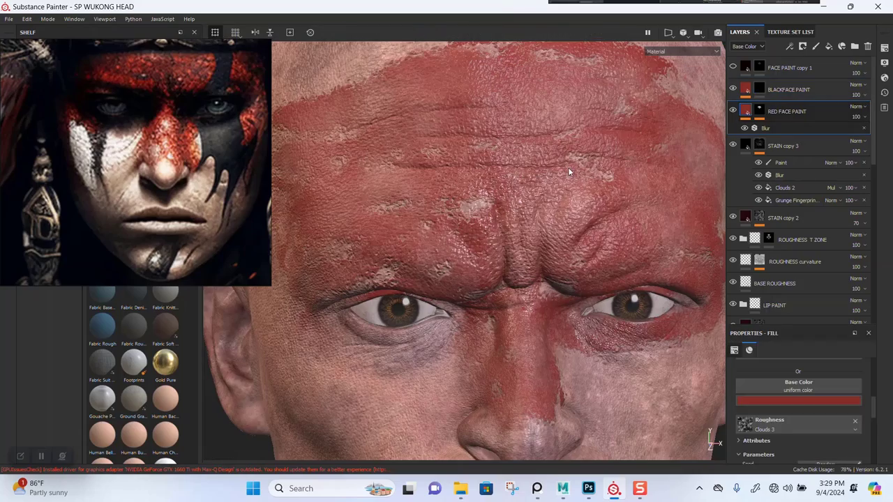
pyautogui.keyDown('alt'); pyautogui.moveTo(504, 234); pyautogui.dragTo(473, 272); pyautogui.keyUp('alt')
pyautogui.keyDown('alt'); pyautogui.moveTo(473, 271); pyautogui.dragTo(552, 238, button='middle'); pyautogui.keyUp('alt')
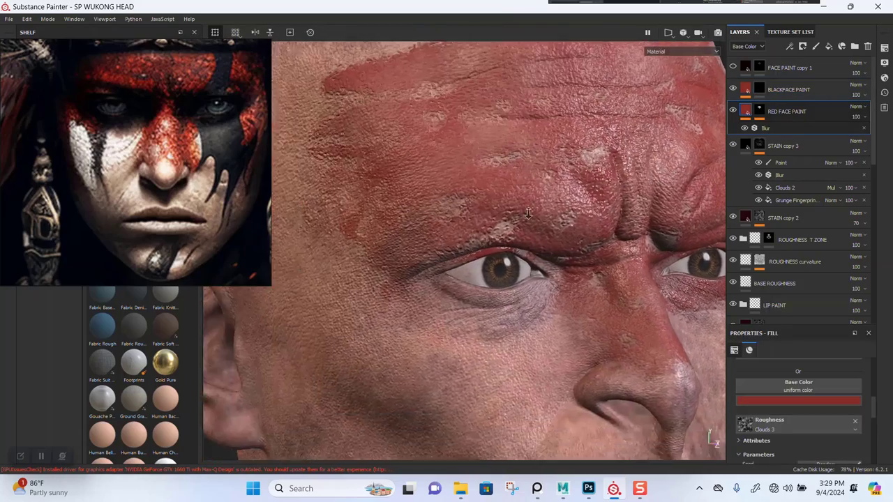
pyautogui.keyDown('alt'); pyautogui.moveTo(551, 237); pyautogui.dragTo(519, 348, button='right'); pyautogui.keyUp('alt')
pyautogui.keyDown('alt'); pyautogui.moveTo(518, 349); pyautogui.dragTo(554, 224); pyautogui.keyUp('alt')
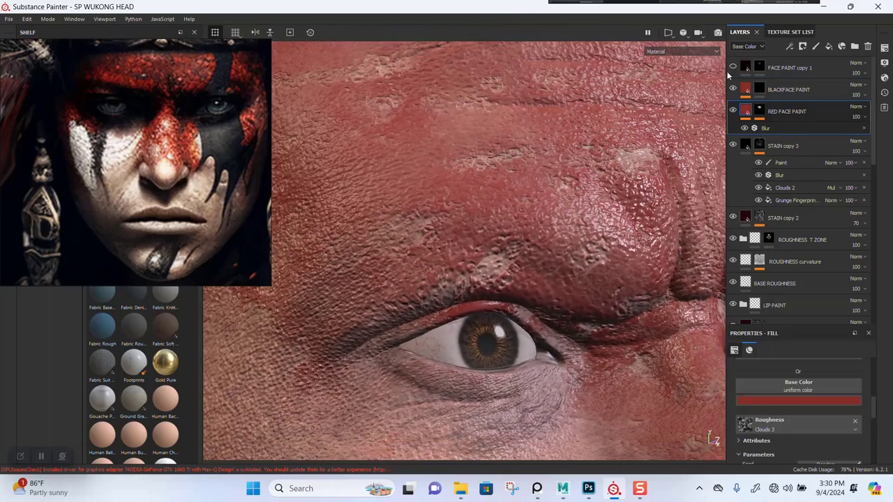
pyautogui.click(748, 46)
pyautogui.click(746, 84)
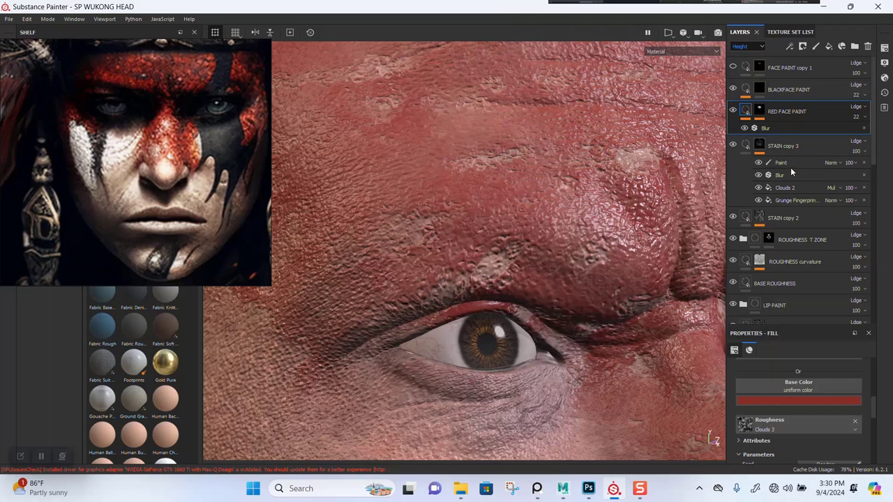
# Lower the RED FACE PAINT layer's height opacity to 16 and check the paint relief on the forehead
pyautogui.click(857, 116)
pyautogui.moveTo(856, 134); pyautogui.dragTo(851, 137)
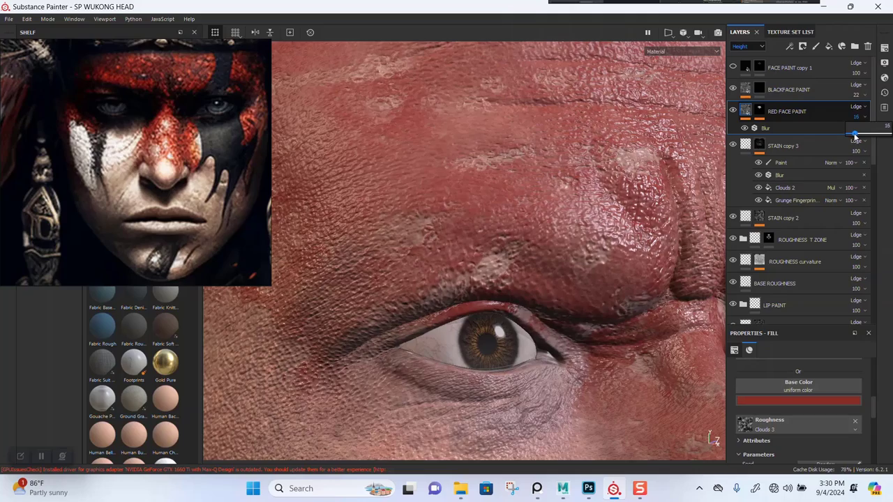
pyautogui.moveTo(854, 136); pyautogui.dragTo(855, 136)
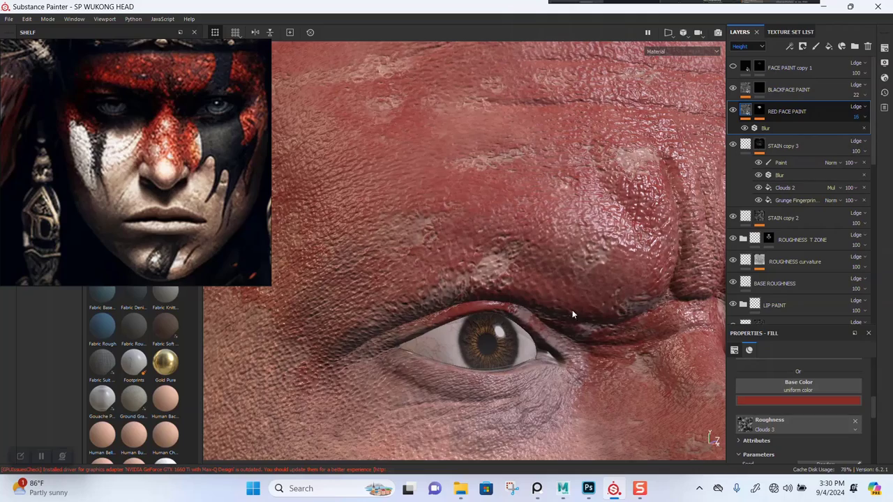
pyautogui.moveTo(572, 311)
pyautogui.keyDown('alt'); pyautogui.mouseDown()
pyautogui.moveTo(565, 243)
pyautogui.moveTo(568, 295)
pyautogui.mouseUp(); pyautogui.keyUp('alt')
pyautogui.keyDown('alt'); pyautogui.moveTo(568, 297); pyautogui.dragTo(567, 307, button='right'); pyautogui.keyUp('alt')
pyautogui.keyDown('alt'); pyautogui.moveTo(586, 272); pyautogui.dragTo(554, 272); pyautogui.keyUp('alt')
pyautogui.keyDown('alt'); pyautogui.moveTo(554, 273); pyautogui.dragTo(565, 251, button='right'); pyautogui.keyUp('alt')
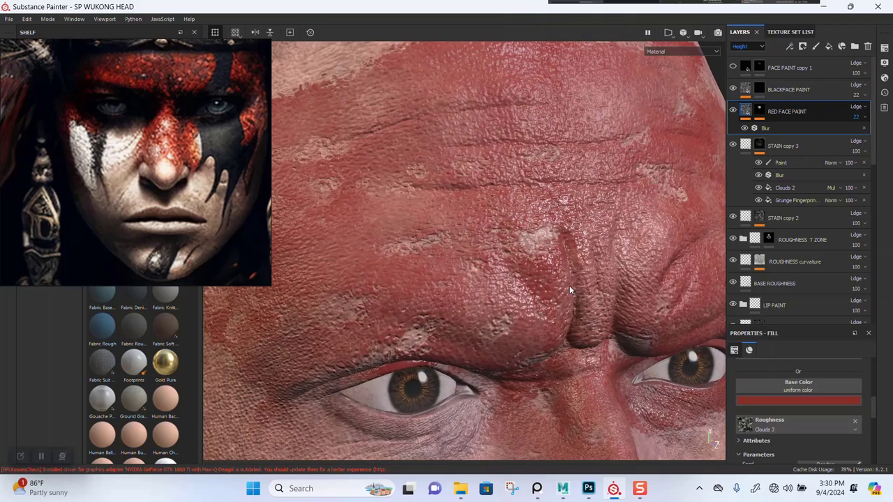
# Reduce the RED FACE PAINT layer's height opacity to 13 and check the forehead from several angles
pyautogui.click(864, 118)
pyautogui.moveTo(859, 134); pyautogui.dragTo(852, 139)
pyautogui.keyDown('alt'); pyautogui.moveTo(588, 294); pyautogui.dragTo(572, 195, button='right'); pyautogui.keyUp('alt')
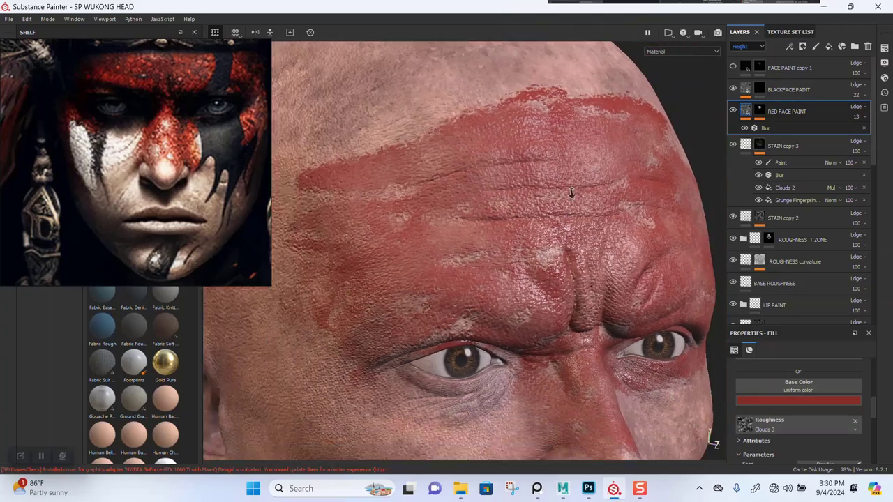
pyautogui.keyDown('alt'); pyautogui.moveTo(572, 195); pyautogui.dragTo(568, 235); pyautogui.keyUp('alt')
pyautogui.keyDown('alt'); pyautogui.moveTo(568, 235); pyautogui.dragTo(540, 204, button='middle'); pyautogui.keyUp('alt')
pyautogui.keyDown('alt'); pyautogui.moveTo(540, 204); pyautogui.dragTo(593, 354, button='right'); pyautogui.keyUp('alt')
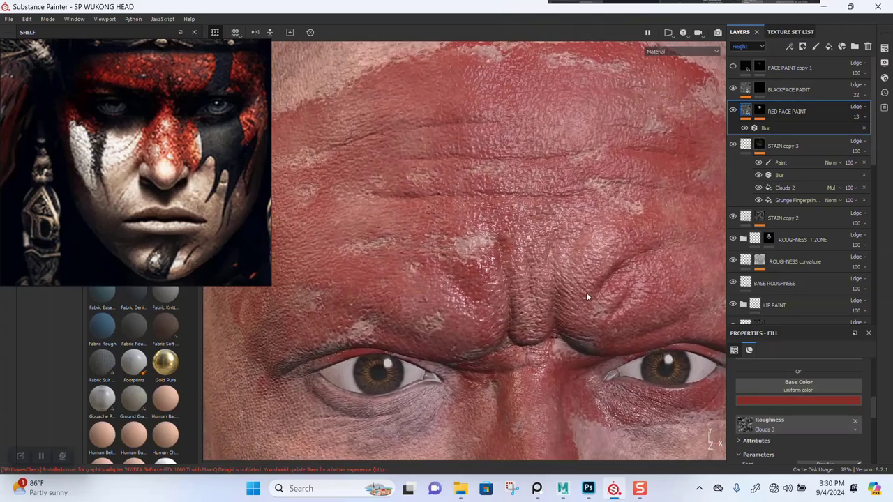
pyautogui.keyDown('alt'); pyautogui.moveTo(587, 290); pyautogui.dragTo(616, 281); pyautogui.keyUp('alt')
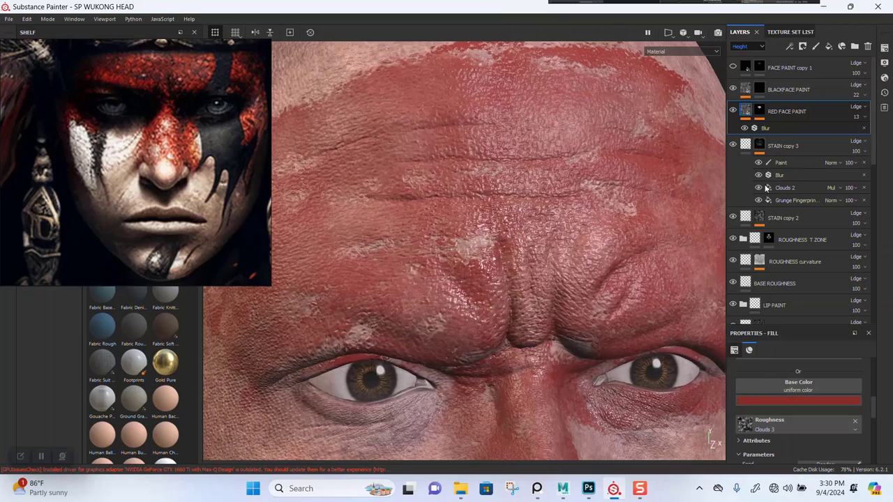
# Set the RED FACE PAINT layer's height opacity to 18
pyautogui.click(857, 117)
pyautogui.moveTo(853, 134)
pyautogui.mouseDown()
pyautogui.moveTo(875, 136)
pyautogui.moveTo(856, 138)
pyautogui.mouseUp()
pyautogui.keyDown('alt'); pyautogui.moveTo(592, 307); pyautogui.dragTo(574, 213, button='right'); pyautogui.keyUp('alt')
pyautogui.keyDown('alt'); pyautogui.moveTo(581, 293); pyautogui.dragTo(697, 136, button='right'); pyautogui.keyUp('alt')
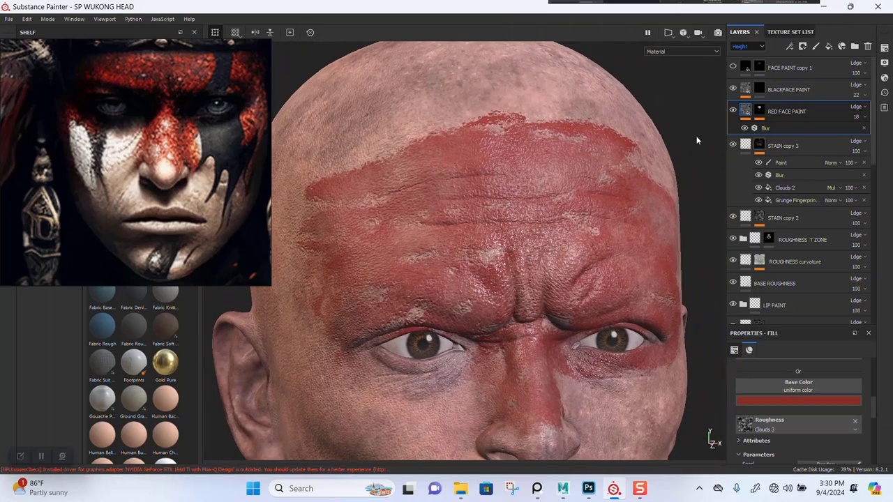
# Switch the layer stack to the Base Color channel and set the BLACKFACE PAINT fill's base color to a very dark blue-black
pyautogui.click(760, 90)
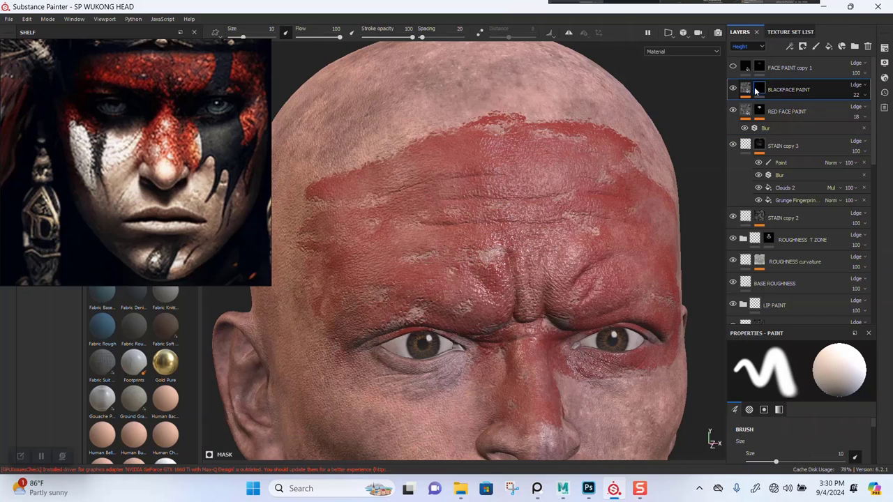
pyautogui.click(746, 47)
pyautogui.click(748, 57)
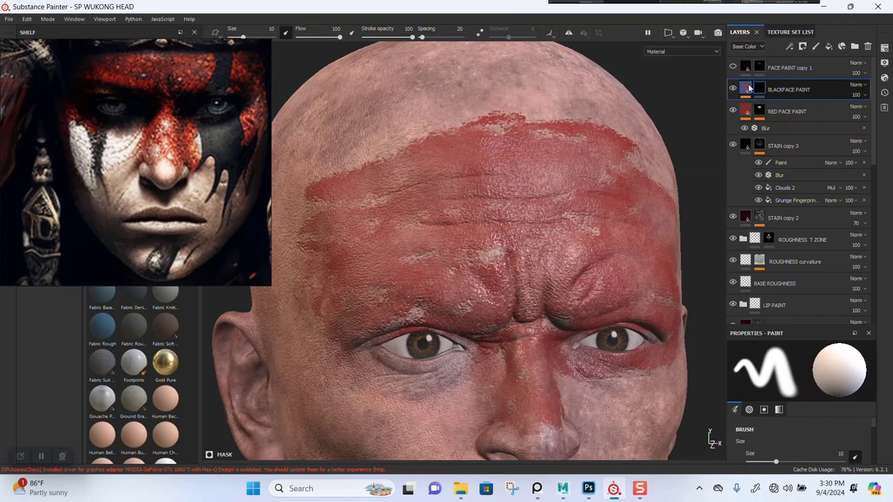
pyautogui.click(806, 400)
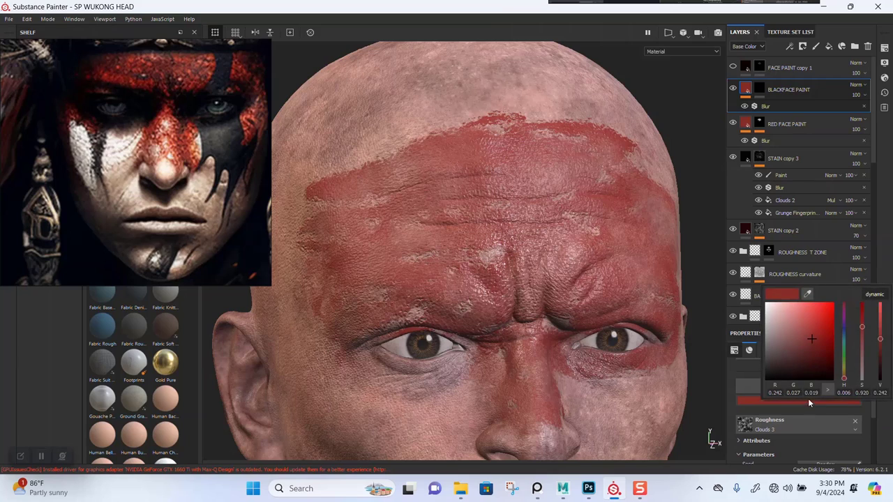
pyautogui.moveTo(808, 296); pyautogui.dragTo(340, 165)
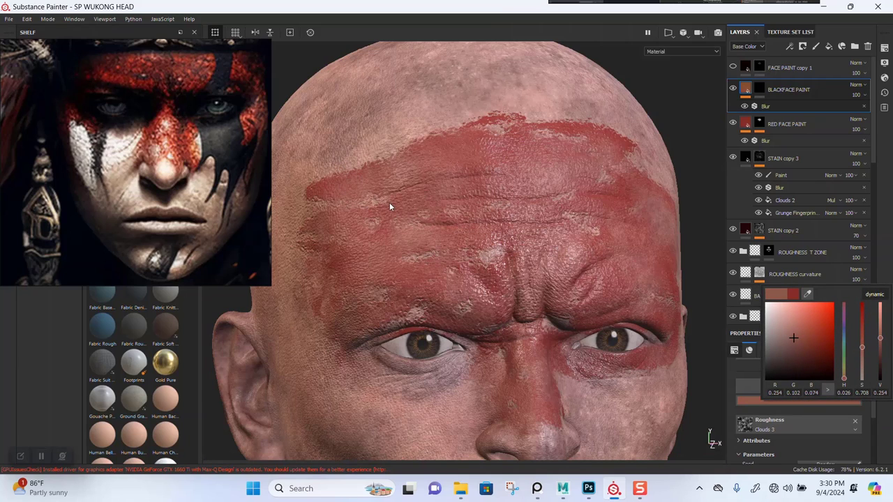
pyautogui.click(808, 296)
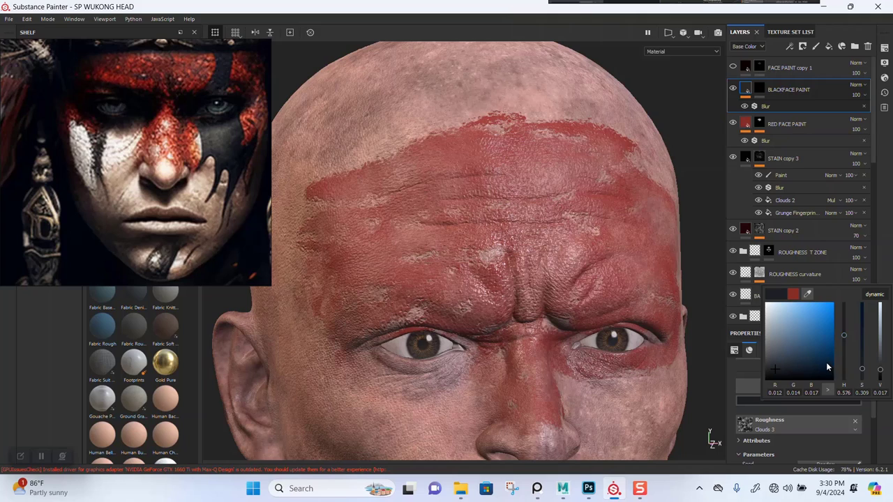
pyautogui.moveTo(827, 366); pyautogui.dragTo(830, 377)
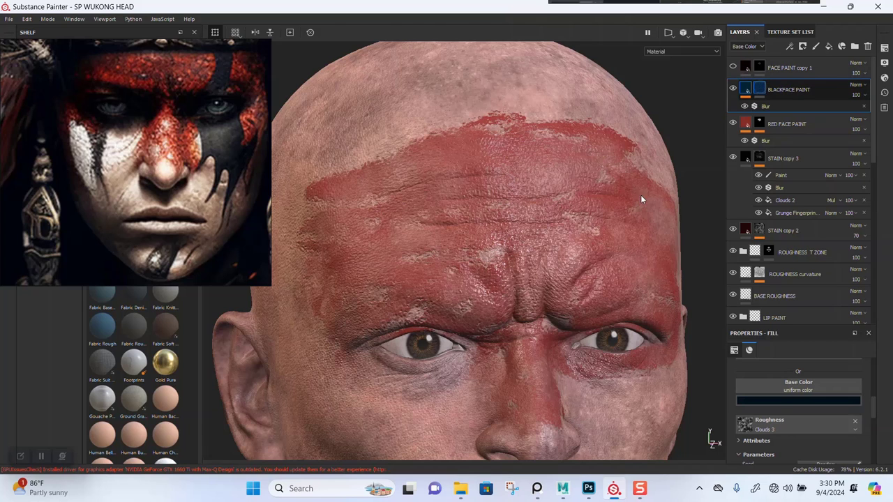
# Try a dark test patch on the BLACKFACE PAINT mask, on the cheek just below the eye
pyautogui.press('1')
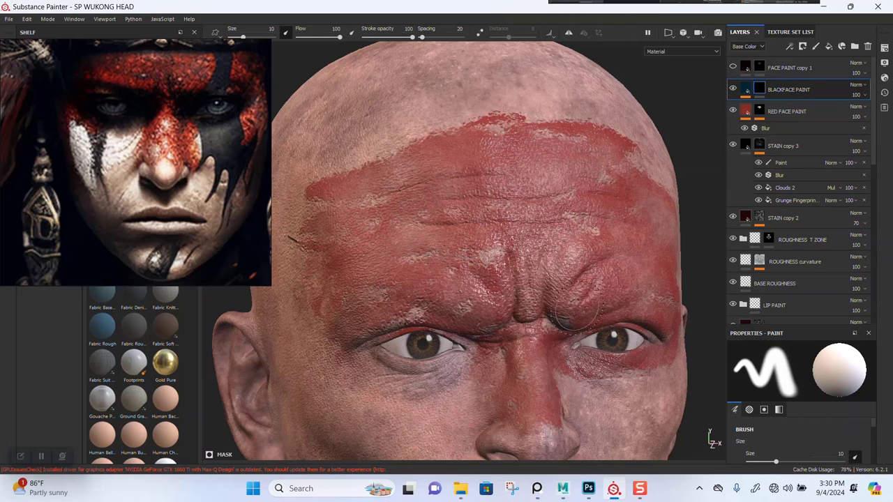
pyautogui.keyDown('alt'); pyautogui.moveTo(576, 307); pyautogui.dragTo(561, 305, button='right'); pyautogui.keyUp('alt')
pyautogui.keyDown('alt'); pyautogui.moveTo(623, 326); pyautogui.dragTo(580, 271, button='middle'); pyautogui.keyUp('alt')
pyautogui.keyDown('alt'); pyautogui.moveTo(604, 280); pyautogui.dragTo(563, 273); pyautogui.keyUp('alt')
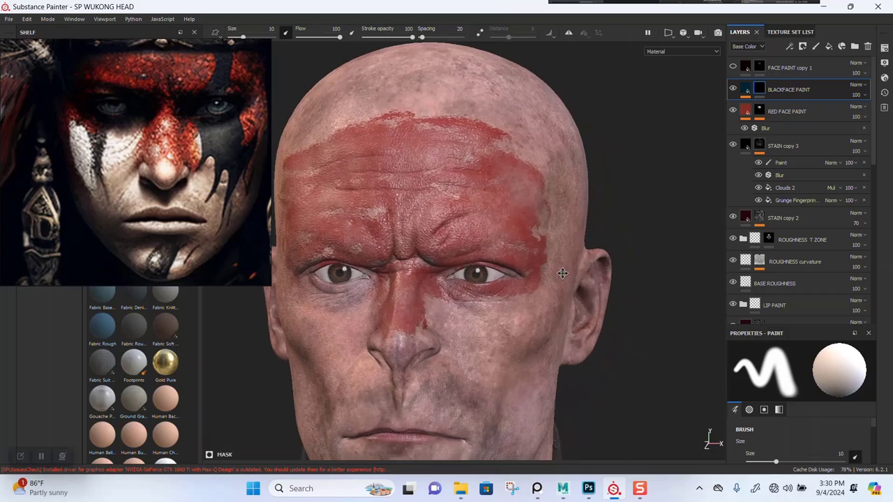
pyautogui.keyDown('alt'); pyautogui.moveTo(562, 273); pyautogui.dragTo(539, 266, button='middle'); pyautogui.keyUp('alt')
pyautogui.keyDown('alt'); pyautogui.moveTo(551, 300); pyautogui.dragTo(588, 329, button='right'); pyautogui.keyUp('alt')
pyautogui.keyDown('alt'); pyautogui.moveTo(589, 327); pyautogui.dragTo(616, 281); pyautogui.keyUp('alt')
pyautogui.keyDown('alt'); pyautogui.moveTo(616, 281); pyautogui.dragTo(640, 265, button='middle'); pyautogui.keyUp('alt')
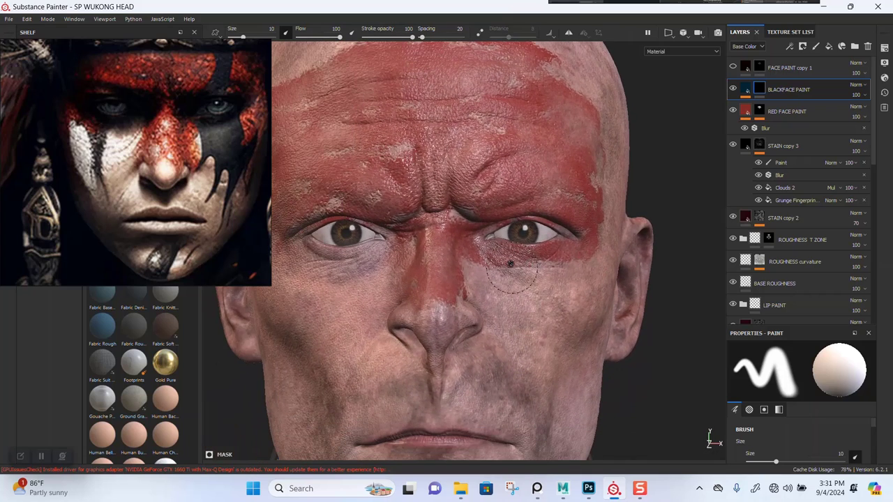
pyautogui.moveTo(511, 264)
pyautogui.mouseDown()
pyautogui.moveTo(520, 300)
pyautogui.moveTo(520, 261)
pyautogui.moveTo(548, 307)
pyautogui.moveTo(534, 279)
pyautogui.moveTo(551, 289)
pyautogui.mouseUp()
pyautogui.scroll(3, 552, 287)
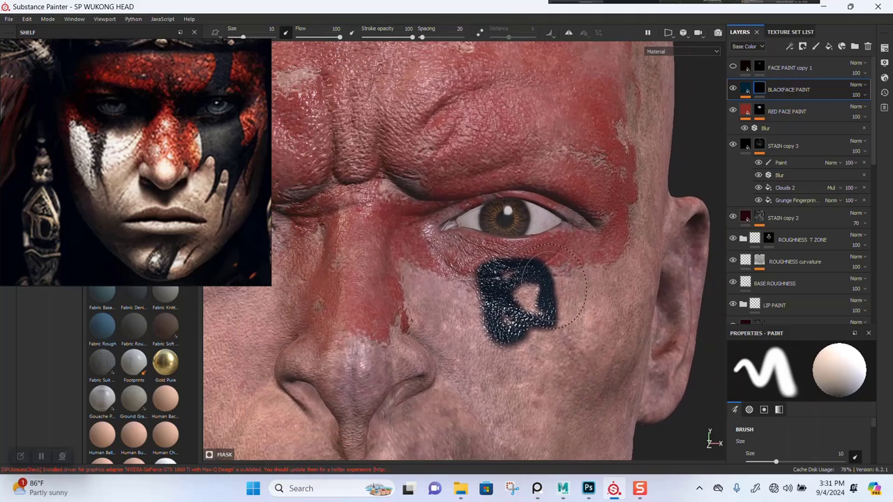
pyautogui.hotkey('ctrl', 'z')
# Set the BLACKFACE PAINT fill's Clouds 3 roughness balance to 0.68 and disable the layer's Blur filter
pyautogui.click(747, 89)
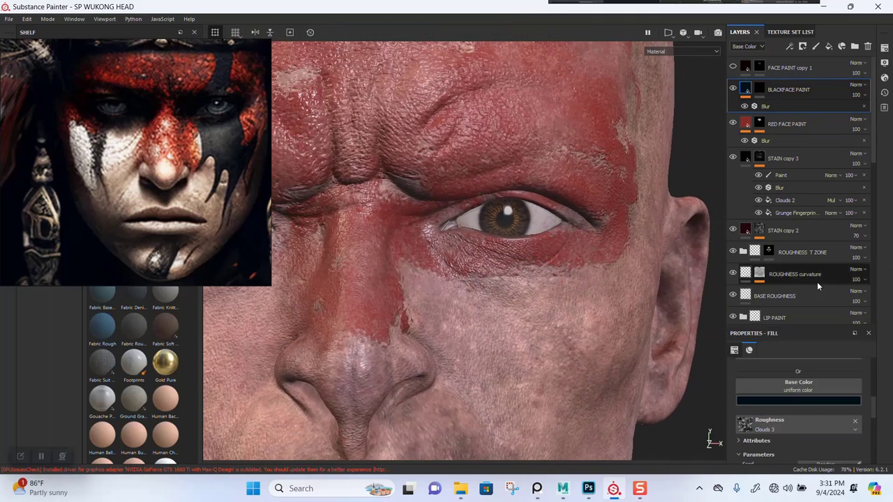
pyautogui.scroll(-2, 870, 420)
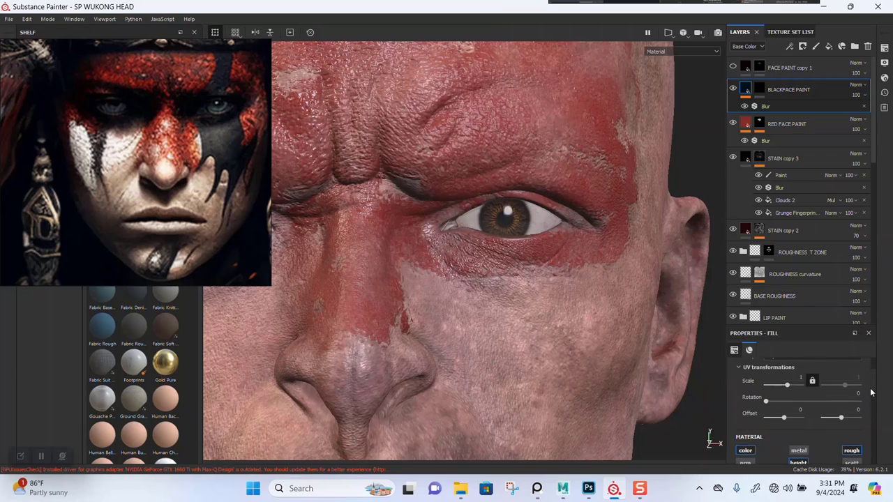
pyautogui.scroll(-3, 875, 423)
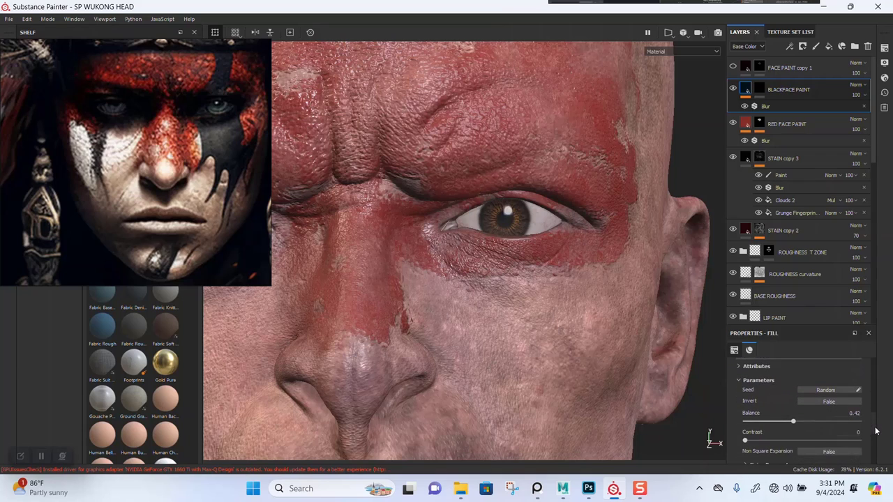
pyautogui.click(823, 397)
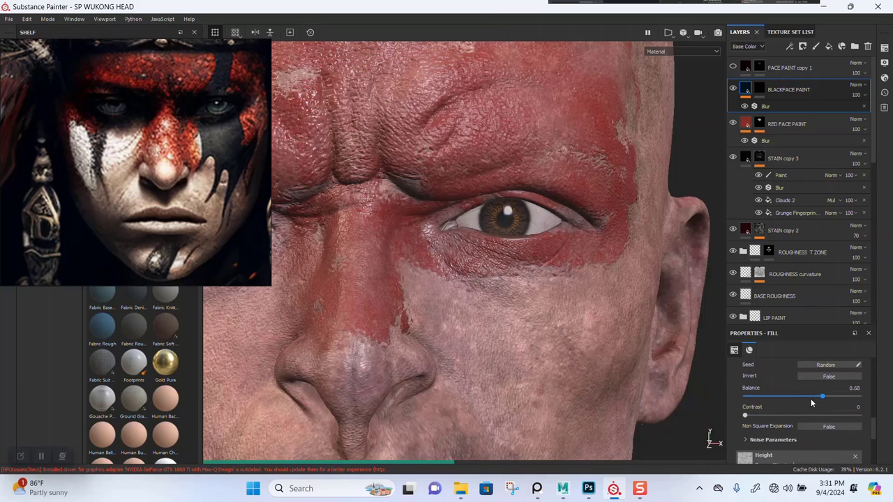
pyautogui.click(746, 90)
pyautogui.click(746, 89)
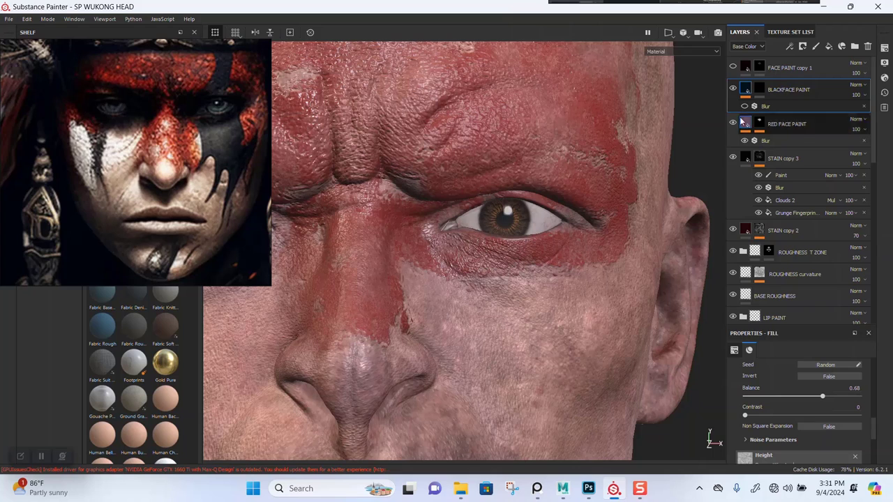
# Paint a ragged test patch with a downward drip on the BLACKFACE PAINT mask below the eye and inspect it up close
pyautogui.click(759, 89)
pyautogui.moveTo(500, 296)
pyautogui.mouseDown()
pyautogui.moveTo(502, 335)
pyautogui.moveTo(496, 281)
pyautogui.moveTo(588, 276)
pyautogui.moveTo(576, 292)
pyautogui.moveTo(481, 276)
pyautogui.moveTo(520, 339)
pyautogui.moveTo(499, 380)
pyautogui.moveTo(520, 345)
pyautogui.mouseUp()
pyautogui.scroll(3, 549, 430)
pyautogui.keyDown('alt'); pyautogui.moveTo(550, 430); pyautogui.dragTo(555, 452, button='right'); pyautogui.keyUp('alt')
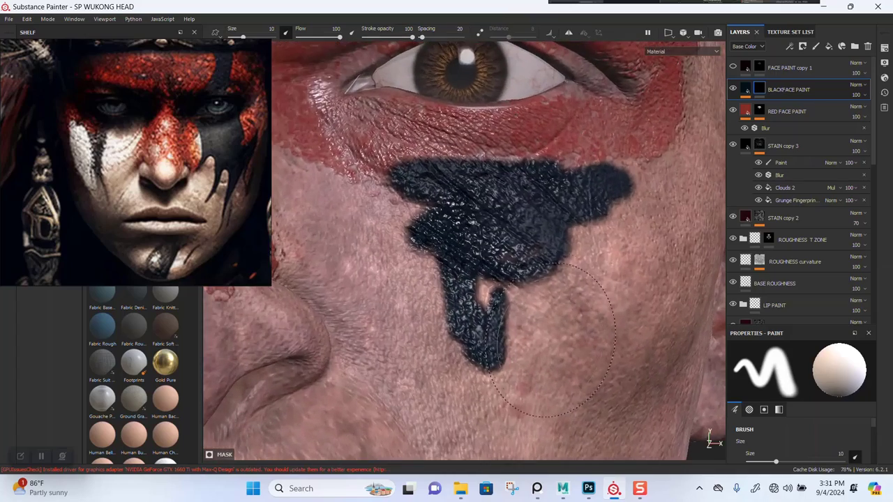
pyautogui.moveTo(541, 328)
pyautogui.keyDown('alt'); pyautogui.mouseDown()
pyautogui.moveTo(558, 300)
pyautogui.moveTo(530, 314)
pyautogui.moveTo(593, 273)
pyautogui.mouseUp(); pyautogui.keyUp('alt')
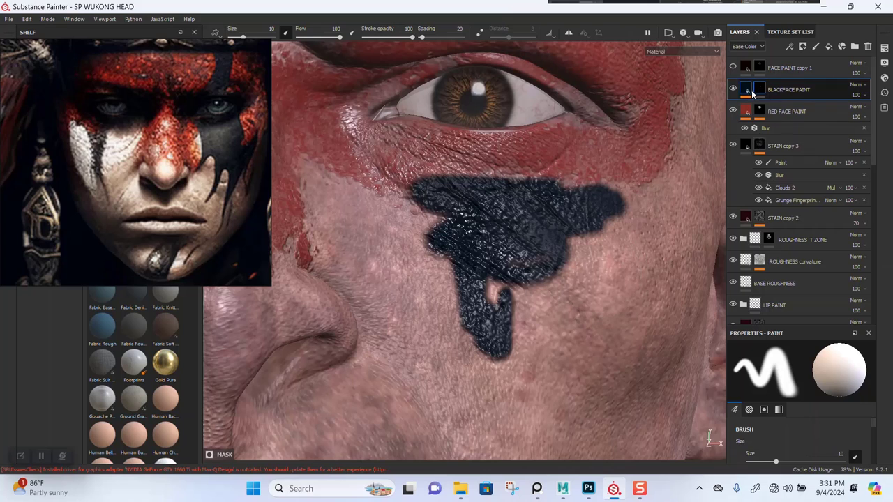
# Raise the BLACKFACE PAINT fill's roughness balance to 0.79, disable its roughness channel, and check the dark patch from different distances
pyautogui.click(747, 88)
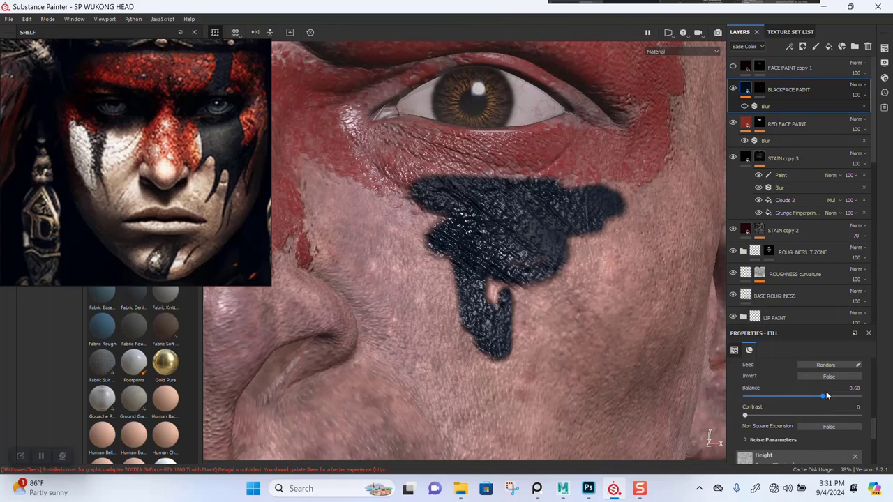
pyautogui.moveTo(822, 397); pyautogui.dragTo(841, 396)
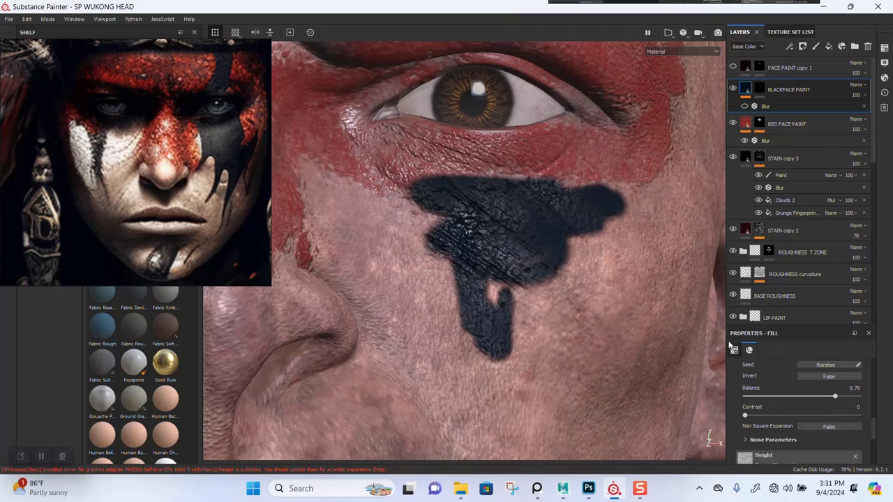
pyautogui.scroll(5, 869, 410)
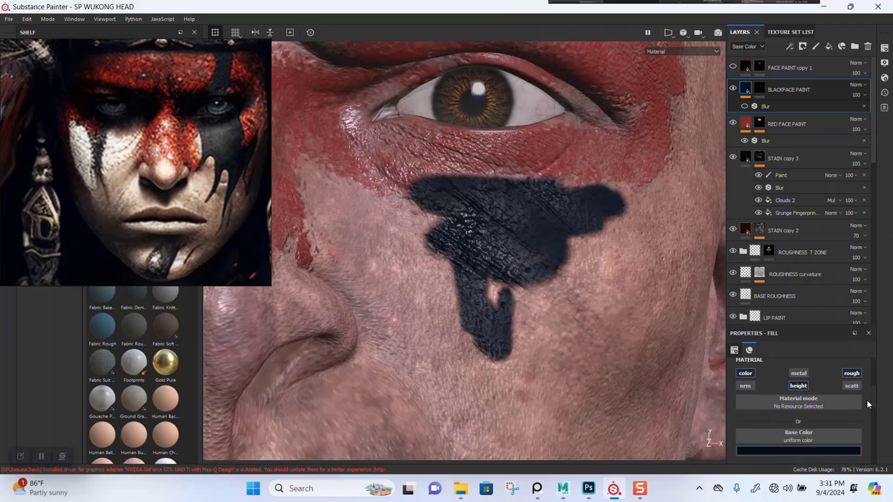
pyautogui.click(843, 374)
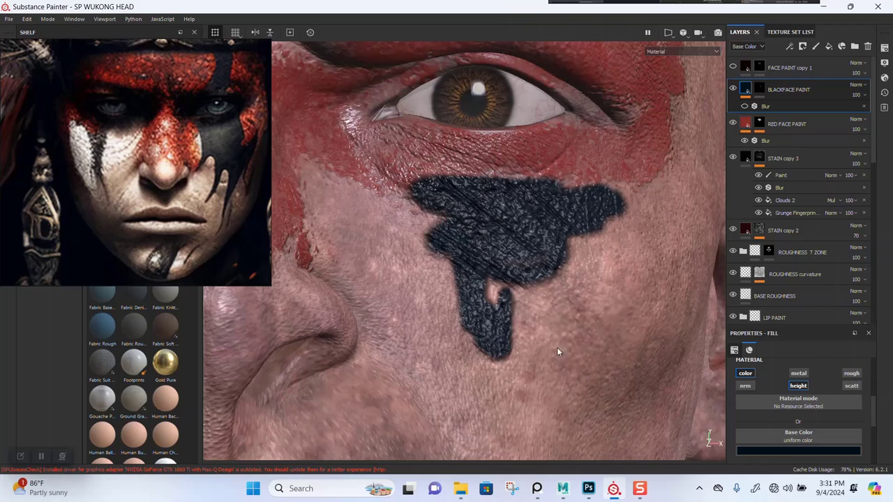
pyautogui.keyDown('alt'); pyautogui.moveTo(534, 394); pyautogui.dragTo(494, 332, button='right'); pyautogui.keyUp('alt')
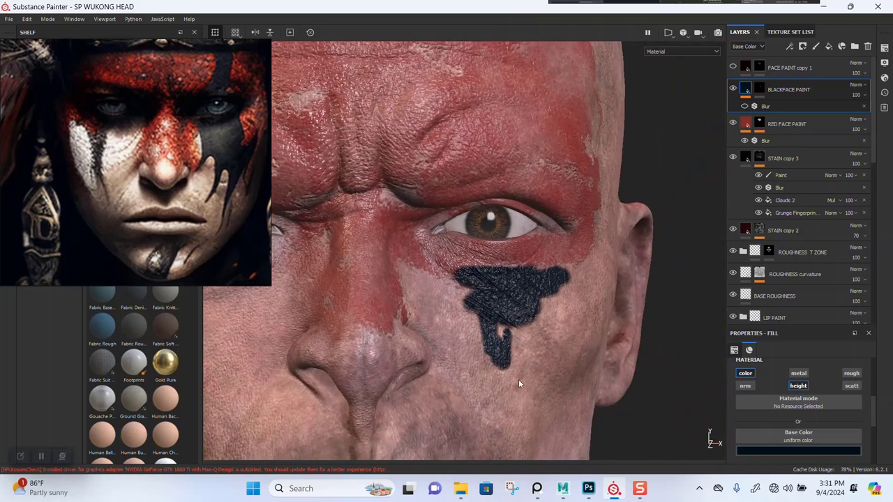
pyautogui.keyDown('alt'); pyautogui.moveTo(518, 381); pyautogui.dragTo(505, 315, button='right'); pyautogui.keyUp('alt')
pyautogui.moveTo(504, 320)
pyautogui.keyDown('alt'); pyautogui.mouseDown()
pyautogui.moveTo(512, 333)
pyautogui.moveTo(498, 375)
pyautogui.moveTo(491, 337)
pyautogui.moveTo(512, 334)
pyautogui.mouseUp(); pyautogui.keyUp('alt')
pyautogui.keyDown('alt'); pyautogui.moveTo(519, 379); pyautogui.dragTo(581, 293); pyautogui.keyUp('alt')
# Clear the painted test patch from the BLACKFACE PAINT layer's mask
pyautogui.click(760, 89)
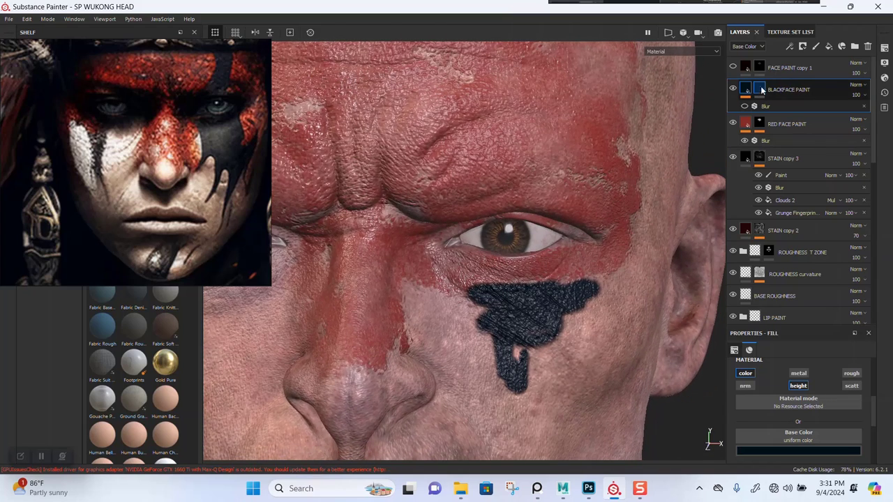
pyautogui.rightClick(761, 91)
pyautogui.click(789, 105)
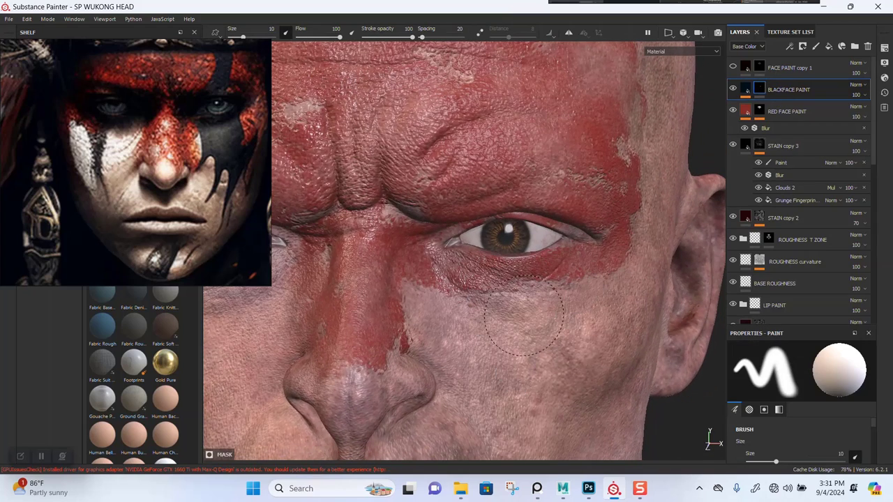
# Move the reference image off the shelf, choose the streaky diagonal Kyle Brush alpha, and test it with a stroke below the eye
pyautogui.moveTo(195, 278); pyautogui.dragTo(777, 284)
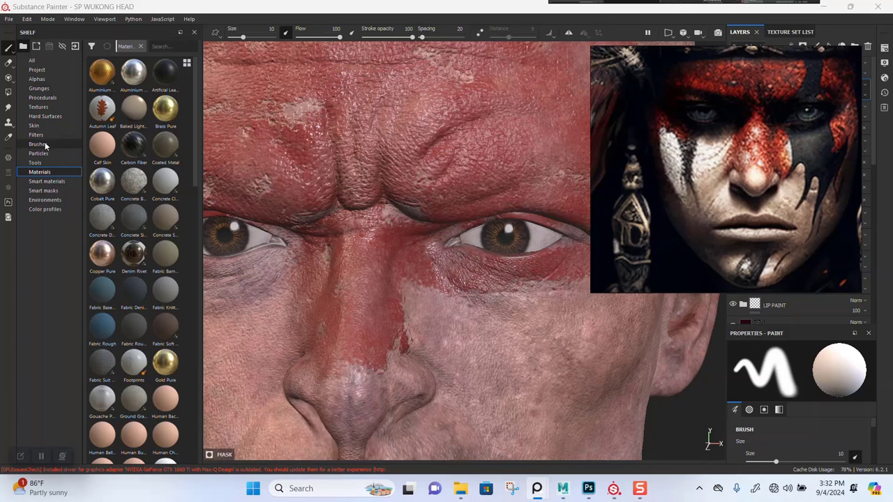
pyautogui.click(37, 79)
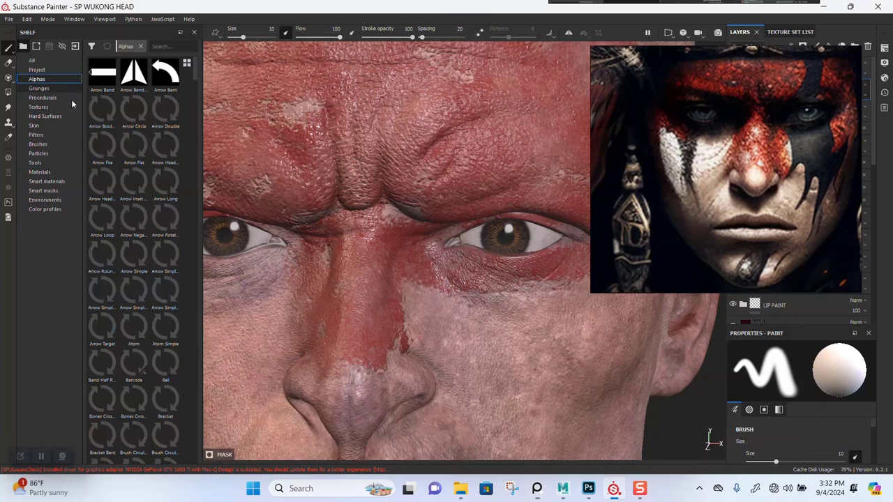
pyautogui.scroll(-5, 142, 247)
pyautogui.scroll(-5, 142, 247)
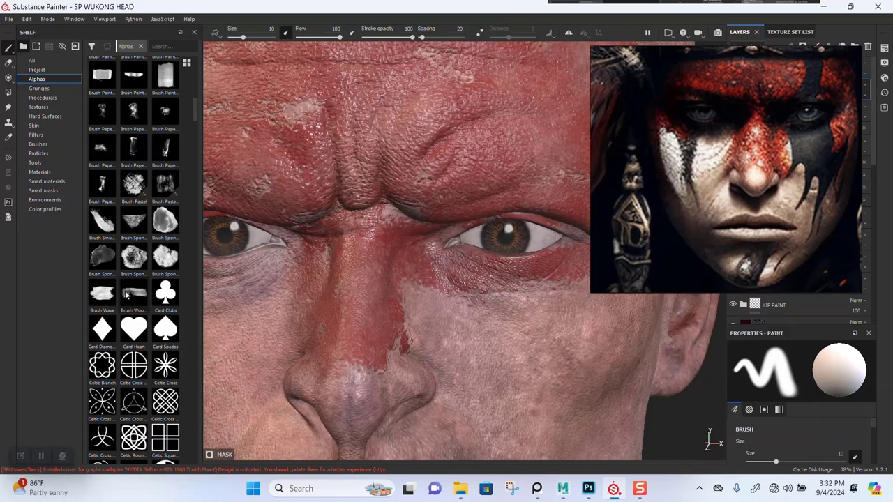
pyautogui.scroll(5, 126, 296)
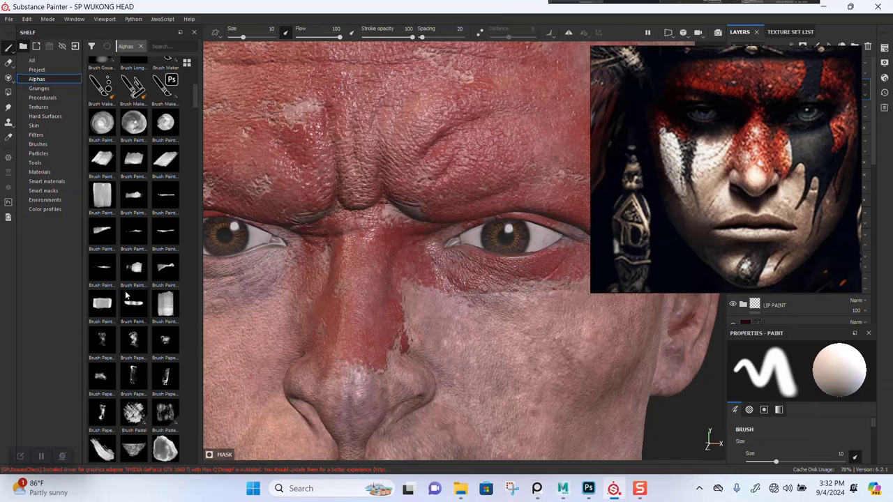
pyautogui.scroll(-10, 126, 295)
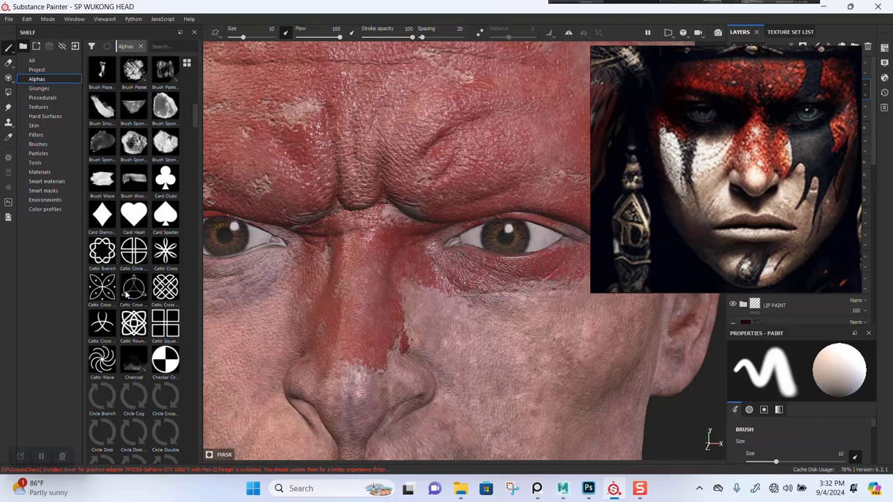
pyautogui.scroll(-10, 125, 295)
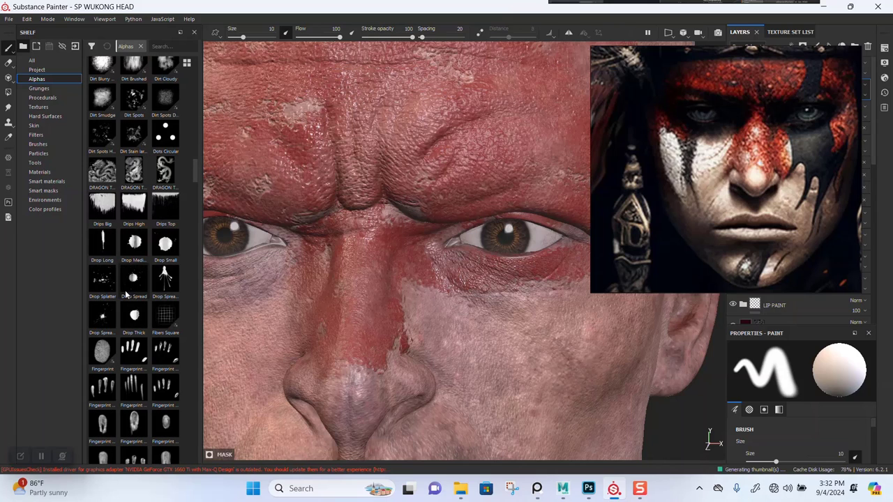
pyautogui.scroll(-3, 125, 290)
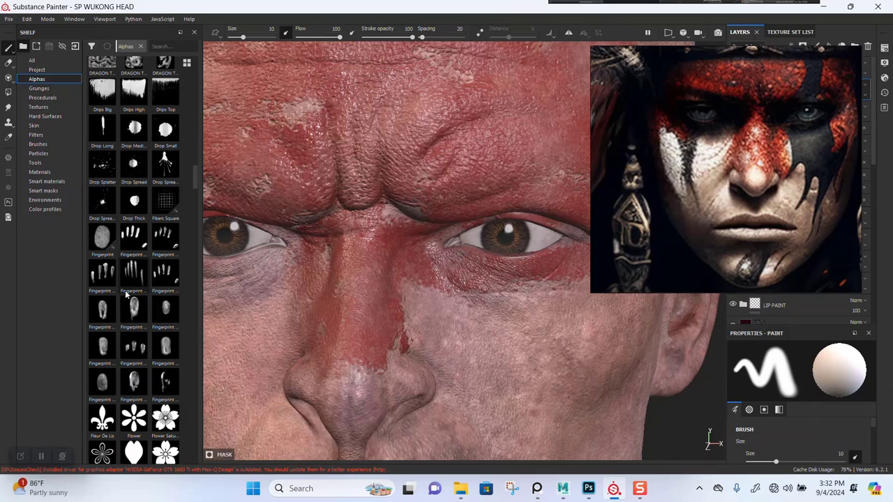
pyautogui.scroll(-3, 125, 291)
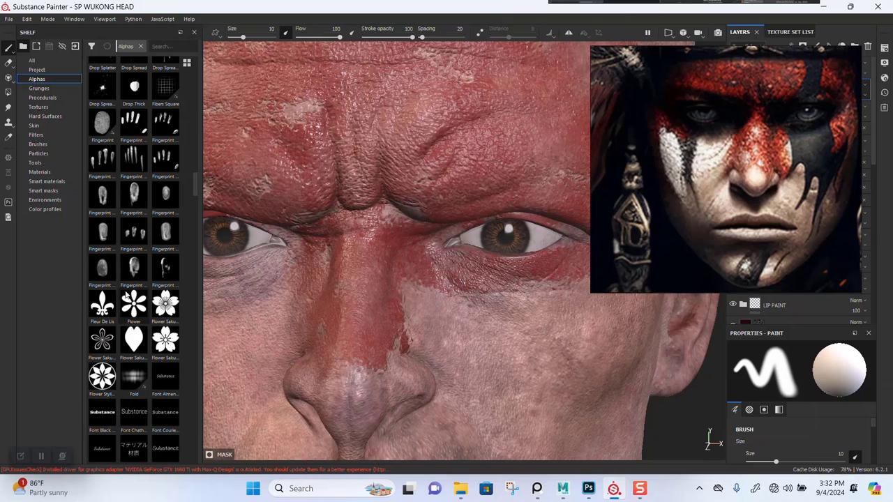
pyautogui.scroll(9, 125, 291)
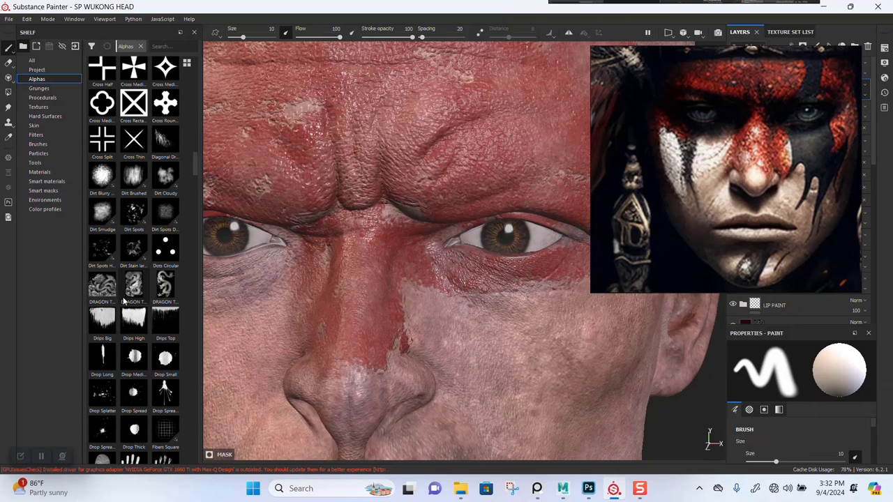
pyautogui.scroll(-15, 122, 300)
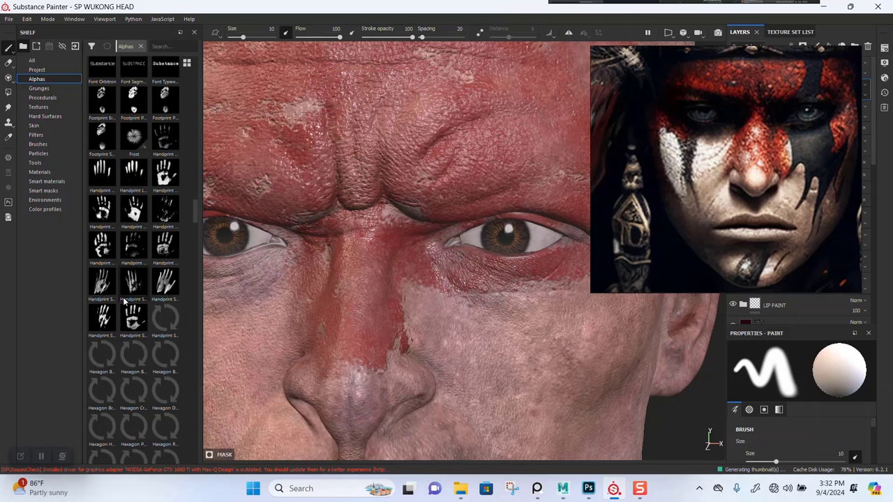
pyautogui.scroll(-10, 125, 300)
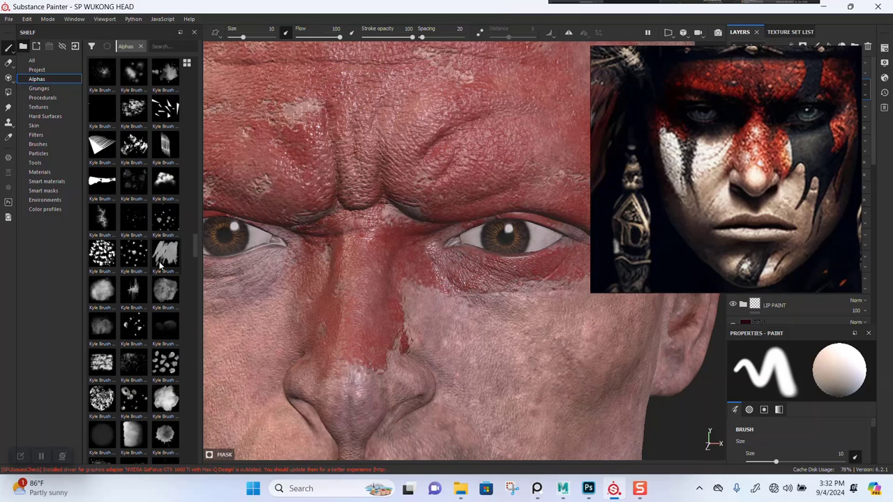
pyautogui.click(165, 261)
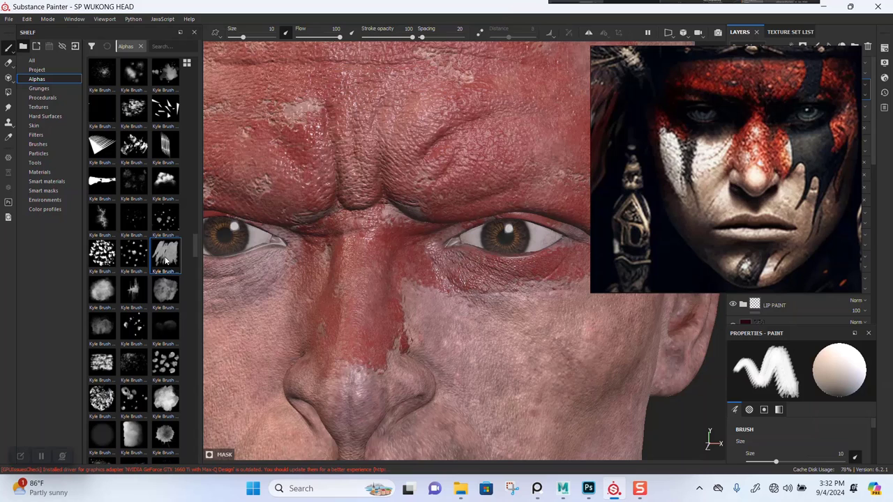
pyautogui.moveTo(466, 340)
pyautogui.mouseDown()
pyautogui.moveTo(502, 300)
pyautogui.moveTo(489, 401)
pyautogui.moveTo(522, 377)
pyautogui.mouseUp()
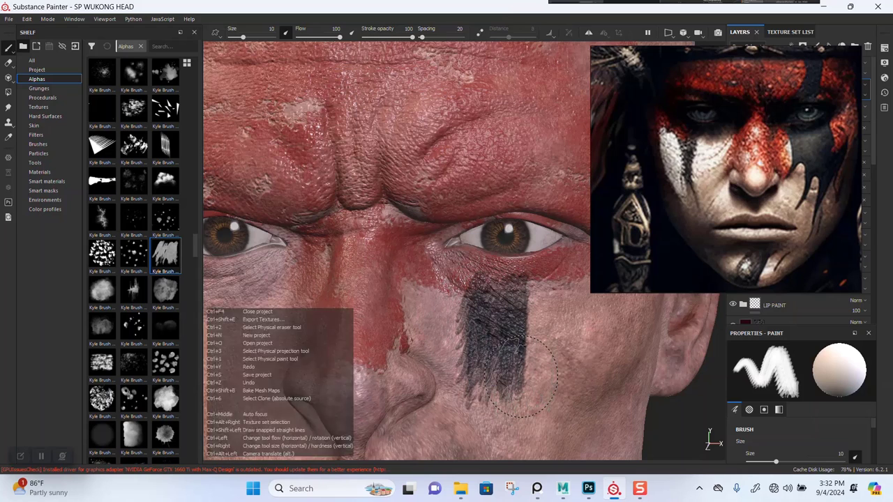
pyautogui.hotkey('ctrl', 'z')
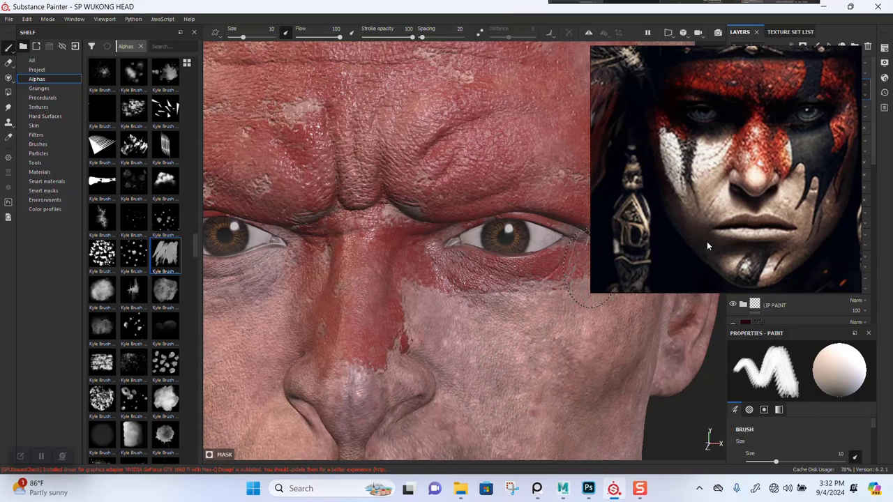
# Frame the reference on its chin markings and paint a broad dark diagonal stripe from the lower lip down the chin on the BLACKFACE PAINT mask
pyautogui.scroll(-5, 711, 239)
pyautogui.moveTo(743, 269); pyautogui.dragTo(744, 226, button='middle')
pyautogui.scroll(2, 744, 225)
pyautogui.scroll(3, 712, 173)
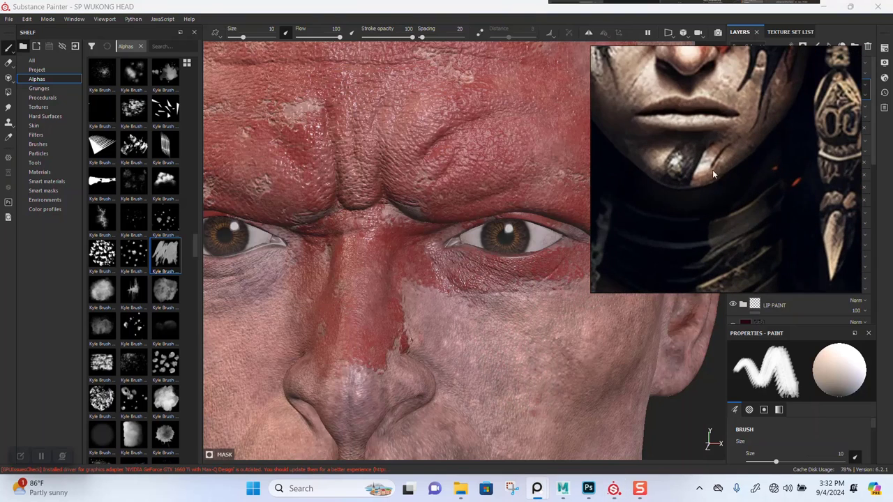
pyautogui.keyDown('alt'); pyautogui.moveTo(390, 391); pyautogui.dragTo(386, 317, button='right'); pyautogui.keyUp('alt')
pyautogui.keyDown('alt'); pyautogui.moveTo(386, 316); pyautogui.dragTo(416, 237, button='middle'); pyautogui.keyUp('alt')
pyautogui.keyDown('alt'); pyautogui.moveTo(506, 353); pyautogui.dragTo(454, 461, button='right'); pyautogui.keyUp('alt')
pyautogui.keyDown('alt'); pyautogui.moveTo(454, 446); pyautogui.dragTo(462, 279); pyautogui.keyUp('alt')
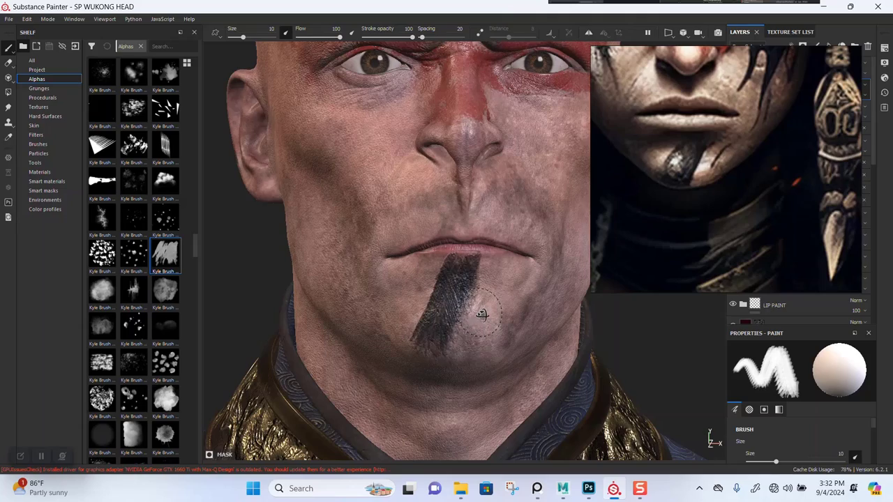
# Examine the edges and streaky texture of the chin stripe up close, from the front and from the side
pyautogui.keyDown('alt'); pyautogui.moveTo(482, 315); pyautogui.dragTo(474, 347); pyautogui.keyUp('alt')
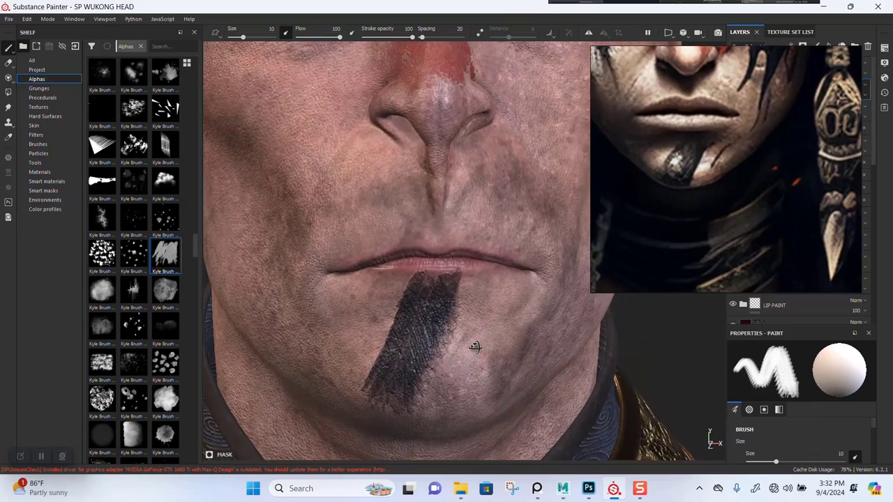
pyautogui.keyDown('alt'); pyautogui.moveTo(475, 348); pyautogui.dragTo(455, 318, button='middle'); pyautogui.keyUp('alt')
pyautogui.moveTo(456, 318)
pyautogui.keyDown('alt'); pyautogui.mouseDown()
pyautogui.moveTo(412, 311)
pyautogui.moveTo(457, 305)
pyautogui.moveTo(446, 321)
pyautogui.mouseUp(); pyautogui.keyUp('alt')
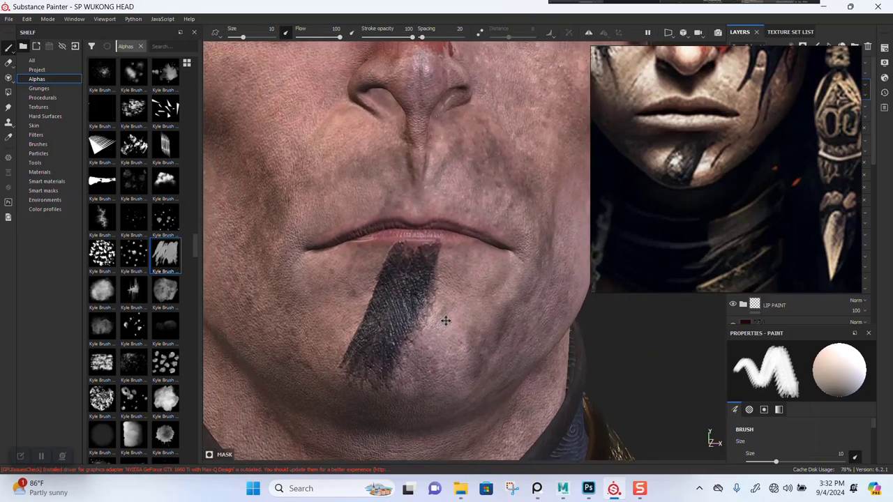
pyautogui.keyDown('alt'); pyautogui.moveTo(445, 321); pyautogui.dragTo(459, 370, button='right'); pyautogui.keyUp('alt')
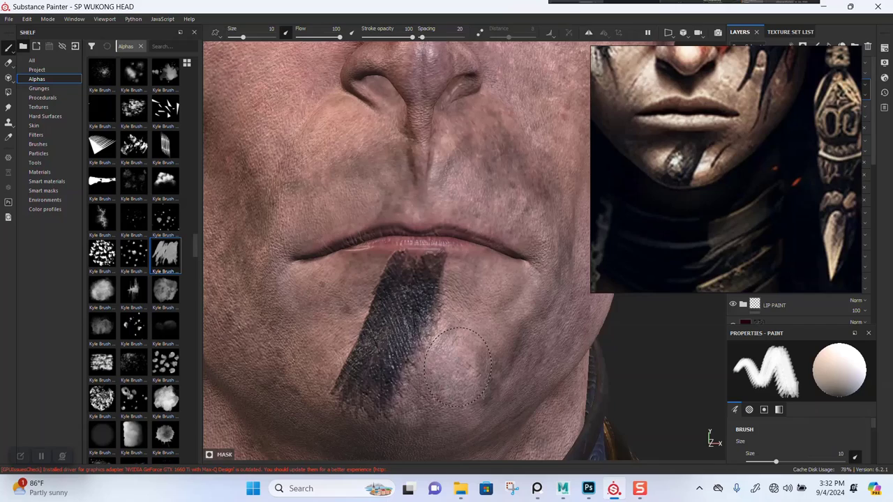
pyautogui.keyDown('alt'); pyautogui.moveTo(435, 375); pyautogui.dragTo(423, 346, button='right'); pyautogui.keyUp('alt')
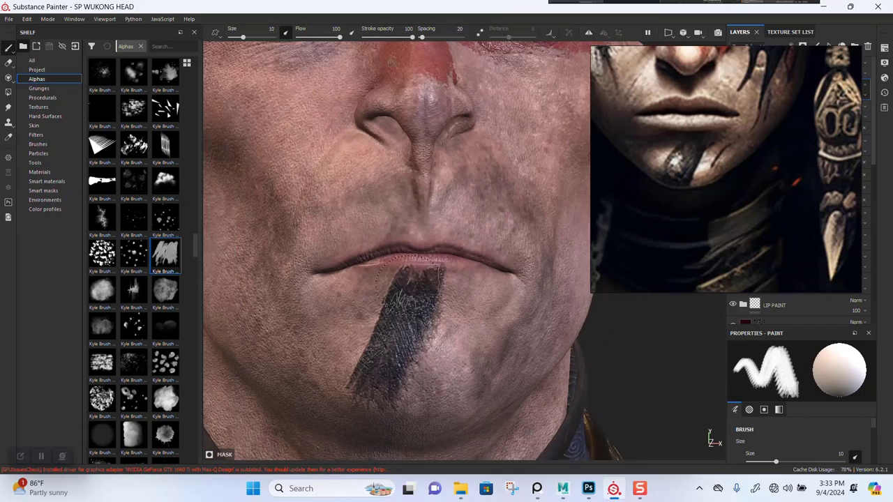
pyautogui.keyDown('alt'); pyautogui.moveTo(423, 346); pyautogui.dragTo(395, 338); pyautogui.keyUp('alt')
pyautogui.keyDown('alt'); pyautogui.moveTo(395, 338); pyautogui.dragTo(456, 366, button='right'); pyautogui.keyUp('alt')
pyautogui.moveTo(461, 367)
pyautogui.keyDown('alt'); pyautogui.mouseDown()
pyautogui.moveTo(520, 307)
pyautogui.moveTo(592, 328)
pyautogui.moveTo(365, 272)
pyautogui.mouseUp(); pyautogui.keyUp('alt')
pyautogui.keyDown('alt'); pyautogui.moveTo(365, 272); pyautogui.dragTo(339, 259, button='right'); pyautogui.keyUp('alt')
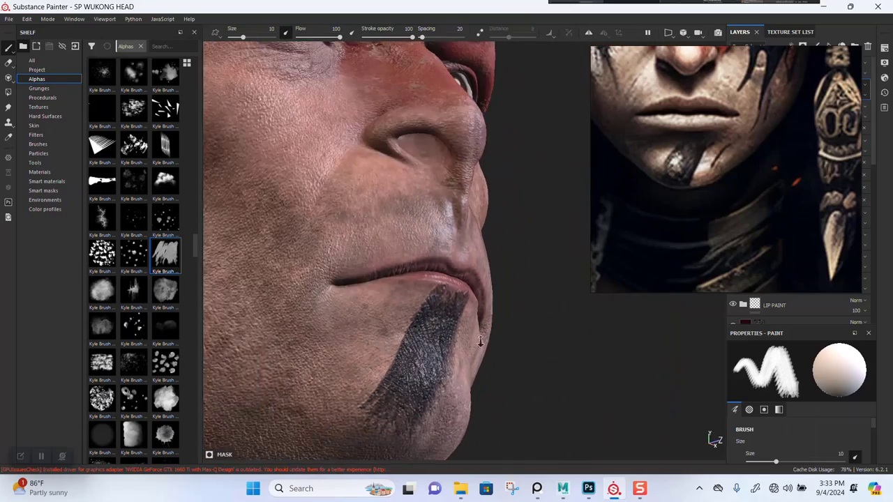
pyautogui.keyDown('alt'); pyautogui.moveTo(480, 339); pyautogui.dragTo(467, 375); pyautogui.keyUp('alt')
pyautogui.keyDown('alt'); pyautogui.moveTo(466, 375); pyautogui.dragTo(454, 349, button='middle'); pyautogui.keyUp('alt')
pyautogui.keyDown('alt'); pyautogui.moveTo(439, 339); pyautogui.dragTo(447, 344, button='right'); pyautogui.keyUp('alt')
pyautogui.moveTo(447, 343)
pyautogui.keyDown('alt'); pyautogui.mouseDown()
pyautogui.moveTo(414, 310)
pyautogui.moveTo(408, 314)
pyautogui.mouseUp(); pyautogui.keyUp('alt')
# Try a thinner diagonal stripe beside the broad chin stripe at brush size 2.44
pyautogui.keyDown('ctrl'); pyautogui.moveTo(326, 364); pyautogui.dragTo(311, 364, button='right'); pyautogui.keyUp('ctrl')
pyautogui.moveTo(452, 298); pyautogui.dragTo(410, 372)
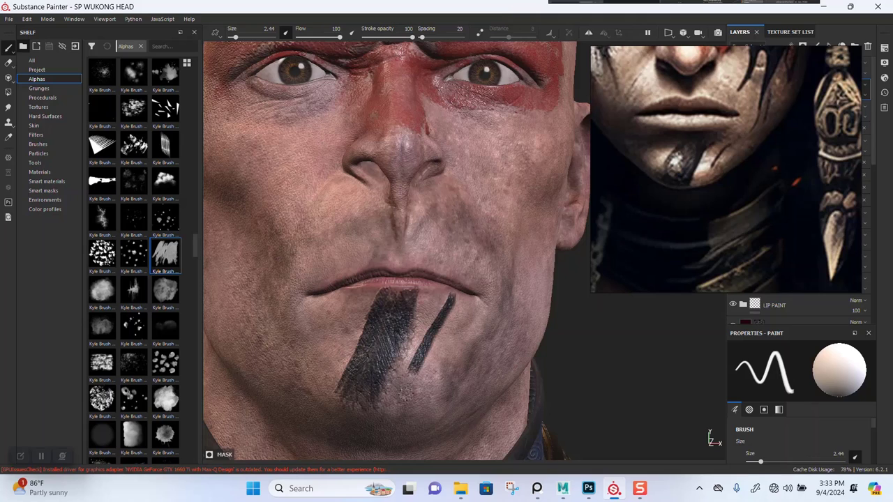
pyautogui.hotkey('ctrl', 'z')
pyautogui.moveTo(452, 300); pyautogui.dragTo(411, 366)
pyautogui.hotkey('ctrl', 'z')
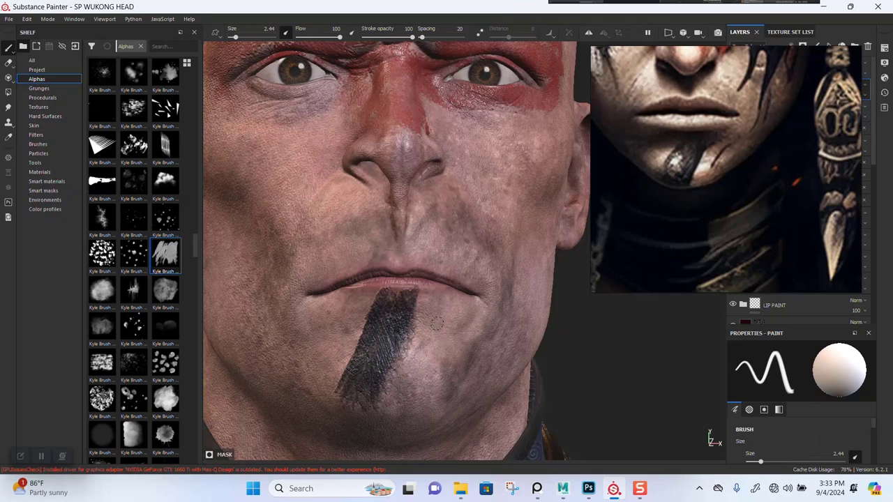
pyautogui.moveTo(443, 306); pyautogui.dragTo(412, 362)
pyautogui.hotkey('ctrl', 'z')
# Try a hairline diagonal stroke beside the broad chin stripe at brush size 0.93
pyautogui.press('[')
pyautogui.press('[')
pyautogui.press('[')
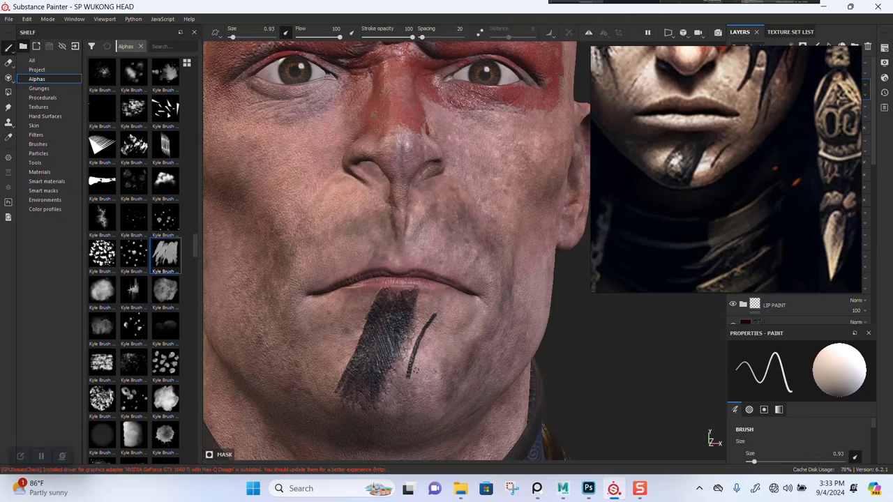
pyautogui.hotkey('ctrl', 'z')
pyautogui.moveTo(445, 302); pyautogui.dragTo(406, 374)
pyautogui.hotkey('ctrl', 'z')
# Set the brush size to 4.71
pyautogui.moveTo(417, 328)
pyautogui.keyDown('alt'); pyautogui.mouseDown()
pyautogui.moveTo(486, 341)
pyautogui.moveTo(443, 345)
pyautogui.mouseUp(); pyautogui.keyUp('alt')
pyautogui.press(']')
pyautogui.press(']')
pyautogui.press(']')
pyautogui.press(']')
pyautogui.press(']')
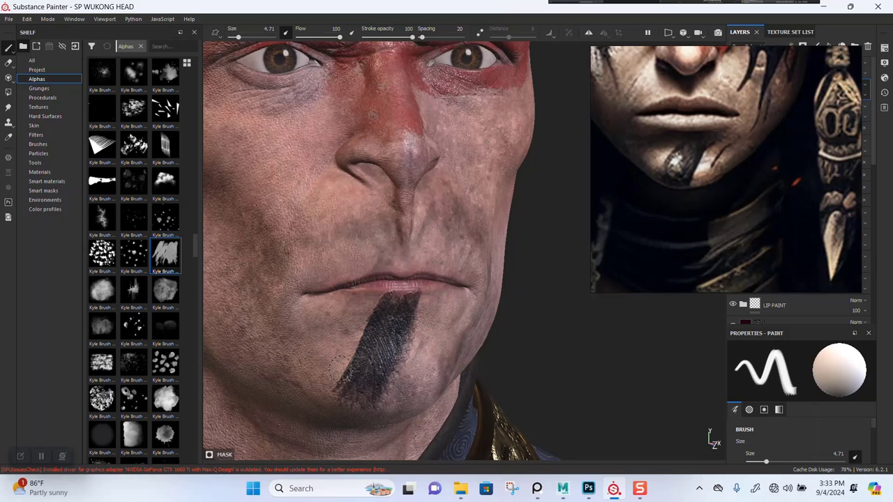
# Browse the reference board, frame the turquoise face paint close-up, and move the board clear of the head
pyautogui.scroll(-5, 742, 217)
pyautogui.moveTo(717, 172); pyautogui.dragTo(647, 345, button='right')
pyautogui.moveTo(657, 340); pyautogui.dragTo(658, 299, button='middle')
pyautogui.scroll(-5, 641, 336)
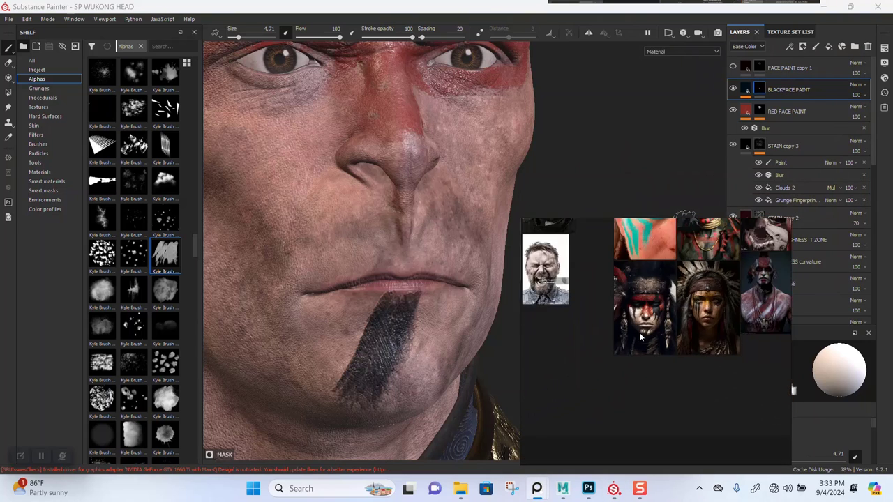
pyautogui.scroll(-4, 641, 336)
pyautogui.moveTo(643, 330); pyautogui.dragTo(666, 313, button='middle')
pyautogui.scroll(5, 667, 293)
pyautogui.moveTo(678, 248); pyautogui.dragTo(670, 280, button='middle')
pyautogui.scroll(3, 671, 281)
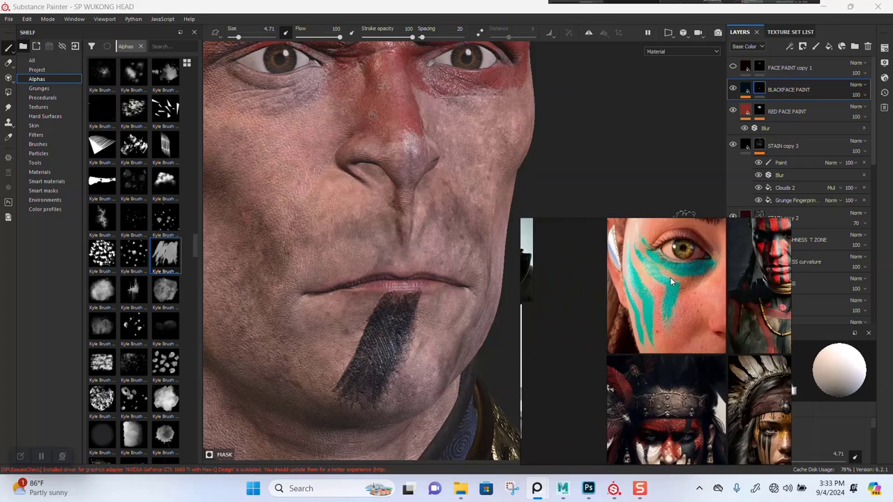
pyautogui.moveTo(670, 277); pyautogui.dragTo(759, 205)
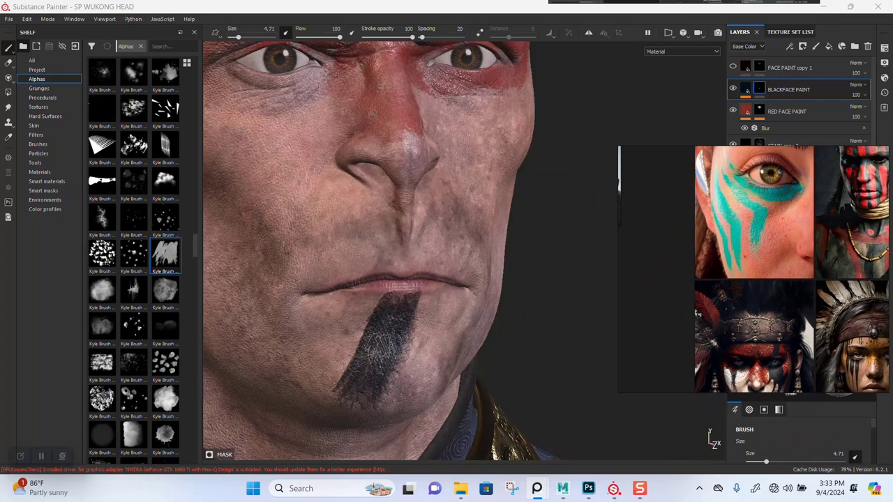
# Try a curved dark stroke beside the broad chin stripe at brush size 4.71
pyautogui.keyDown('alt'); pyautogui.moveTo(411, 338); pyautogui.dragTo(399, 340); pyautogui.keyUp('alt')
pyautogui.keyDown('alt'); pyautogui.moveTo(421, 343); pyautogui.dragTo(384, 325, button='middle'); pyautogui.keyUp('alt')
pyautogui.keyDown('alt'); pyautogui.moveTo(385, 325); pyautogui.dragTo(458, 334, button='right'); pyautogui.keyUp('alt')
pyautogui.keyDown('alt'); pyautogui.moveTo(409, 355); pyautogui.dragTo(381, 319); pyautogui.keyUp('alt')
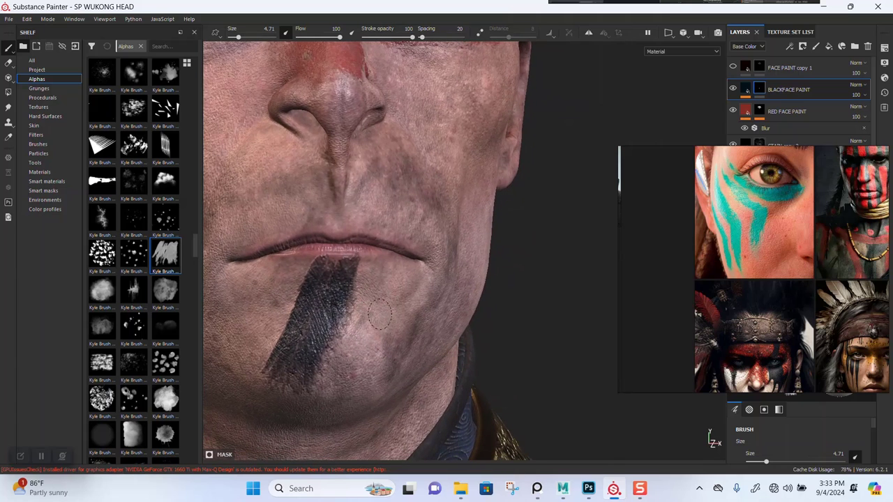
pyautogui.moveTo(372, 286)
pyautogui.mouseDown()
pyautogui.moveTo(327, 385)
pyautogui.moveTo(312, 373)
pyautogui.mouseUp()
pyautogui.scroll(-2, 390, 307)
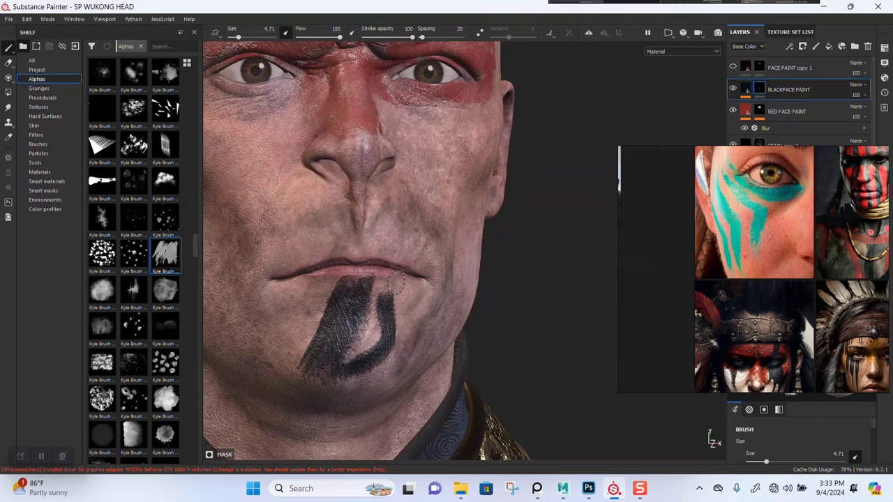
pyautogui.hotkey('ctrl', 'z')
# Lower the brush flow to 71 and the stroke opacity to 70
pyautogui.scroll(2, 396, 307)
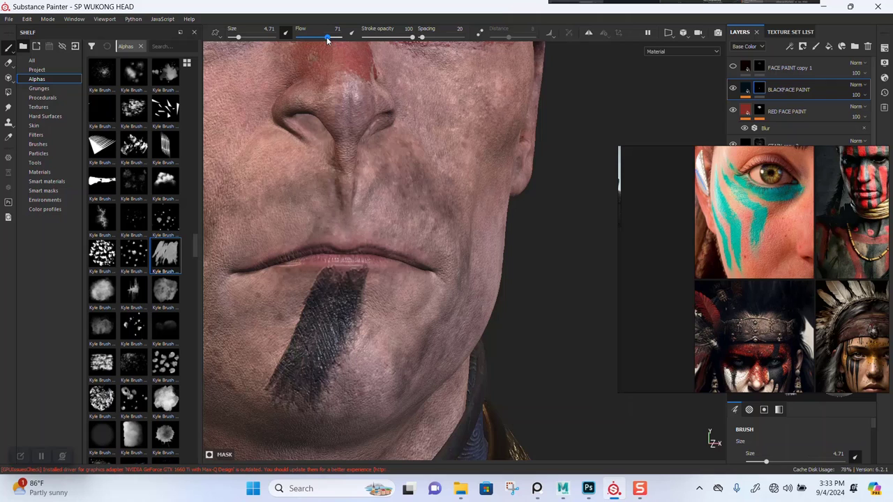
pyautogui.keyDown('alt'); pyautogui.moveTo(373, 263); pyautogui.dragTo(353, 302); pyautogui.keyUp('alt')
pyautogui.keyDown('alt'); pyautogui.moveTo(353, 302); pyautogui.dragTo(363, 270, button='middle'); pyautogui.keyUp('alt')
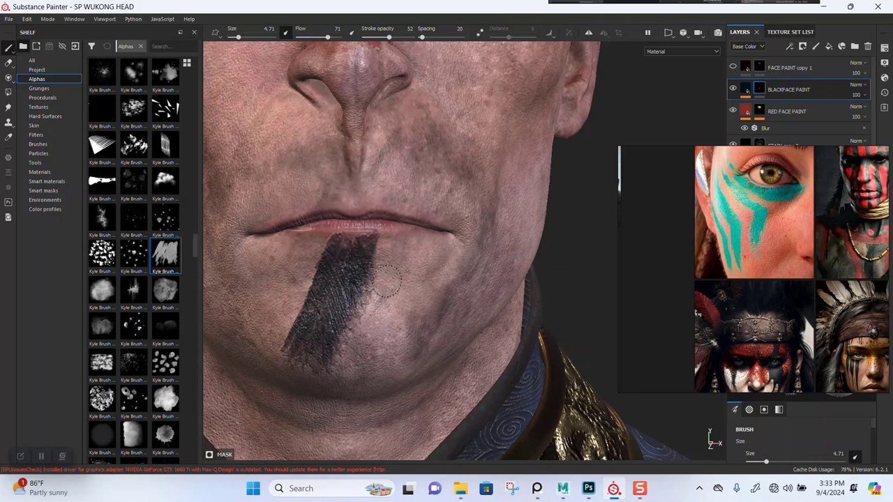
pyautogui.keyDown('alt'); pyautogui.moveTo(389, 309); pyautogui.dragTo(397, 298); pyautogui.keyUp('alt')
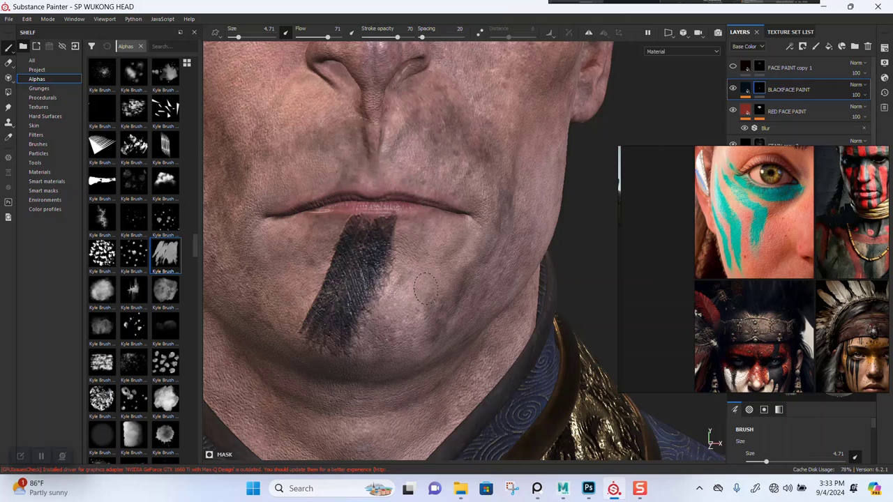
# Paint a narrower, fainter diagonal stripe alongside the broad chin stripe, undoing the first attempt before repainting it
pyautogui.moveTo(426, 290)
pyautogui.mouseDown()
pyautogui.moveTo(434, 275)
pyautogui.moveTo(392, 296)
pyautogui.moveTo(396, 356)
pyautogui.mouseUp()
pyautogui.moveTo(414, 327)
pyautogui.keyDown('alt'); pyautogui.mouseDown(button='right')
pyautogui.moveTo(334, 216)
pyautogui.moveTo(423, 338)
pyautogui.mouseUp(button='right'); pyautogui.keyUp('alt')
pyautogui.hotkey('ctrl', 'z')
pyautogui.hotkey('ctrl', 'z')
pyautogui.hotkey('ctrl', 'z')
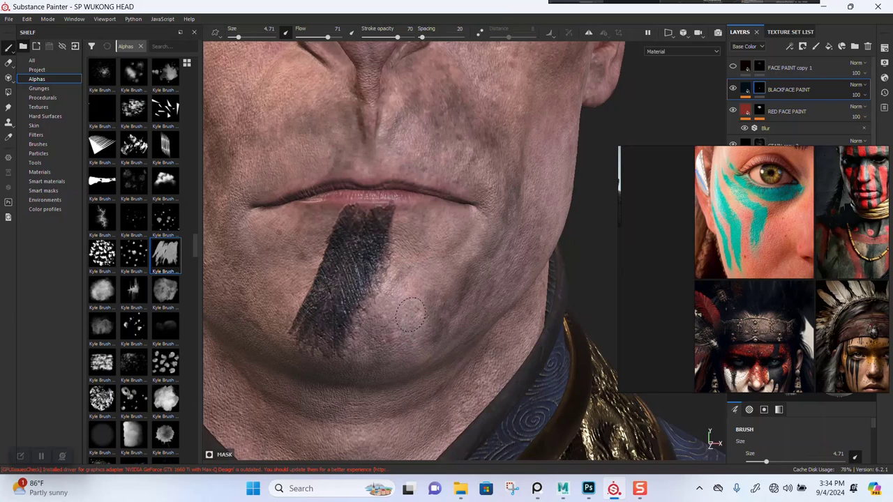
pyautogui.moveTo(411, 278); pyautogui.dragTo(370, 369)
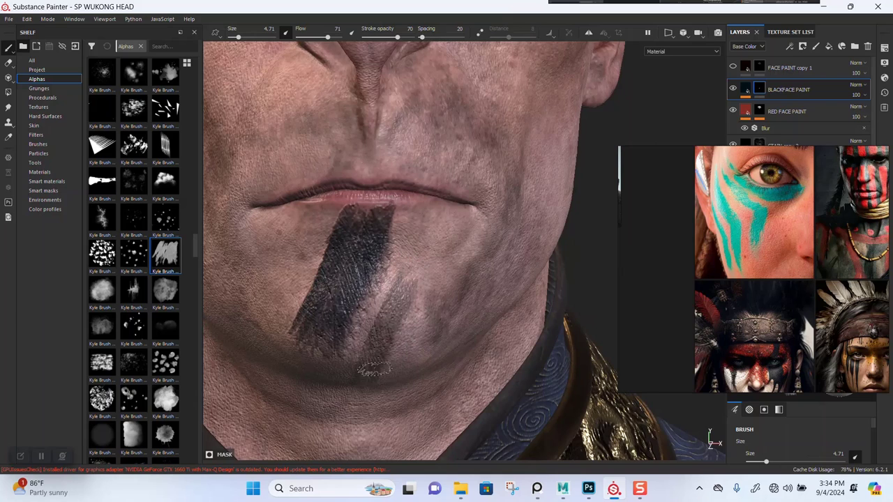
# Undo the fainter diagonal chin stripe and set the brush to size 10.06, flow 93 and stroke opacity 84
pyautogui.hotkey('ctrl', 'z')
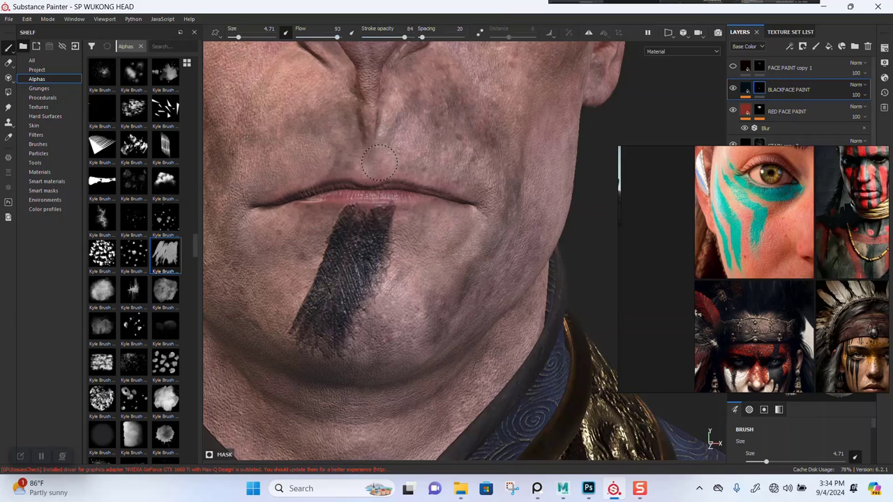
pyautogui.keyDown('ctrl'); pyautogui.moveTo(408, 257); pyautogui.dragTo(413, 267, button='right'); pyautogui.keyUp('ctrl')
# Try wide diagonal strokes beside the broad chin stripe, including one running from the mouth corner down to the chin
pyautogui.moveTo(439, 251); pyautogui.dragTo(381, 346)
pyautogui.hotkey('ctrl', 'z')
pyautogui.moveTo(438, 288); pyautogui.dragTo(383, 354)
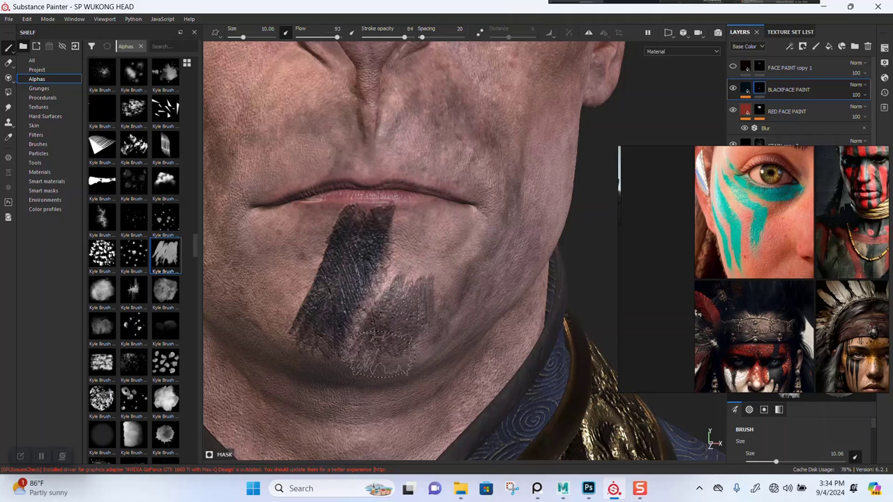
pyautogui.hotkey('ctrl', 'z')
pyautogui.moveTo(465, 203); pyautogui.dragTo(387, 357)
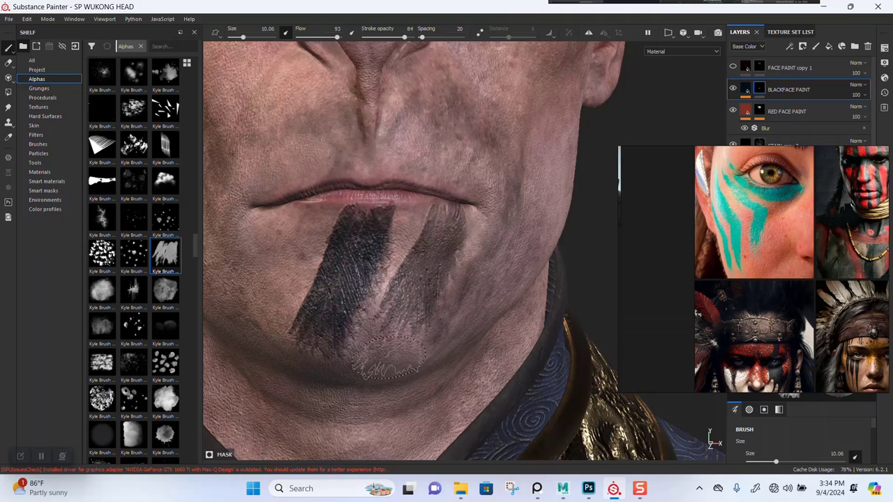
pyautogui.scroll(-3, 404, 314)
pyautogui.hotkey('ctrl', 'z')
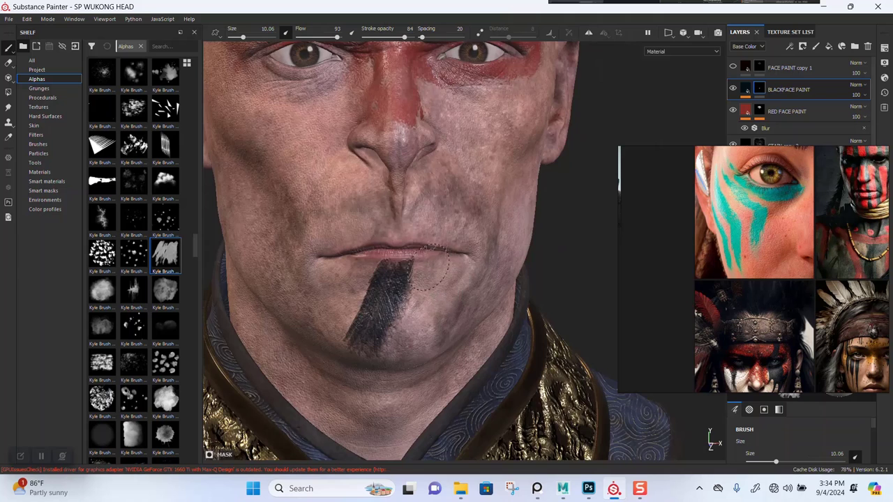
# Frame the red and black body paint photo on the reference board and try a short stroke beside the chin stripe
pyautogui.scroll(2, 429, 267)
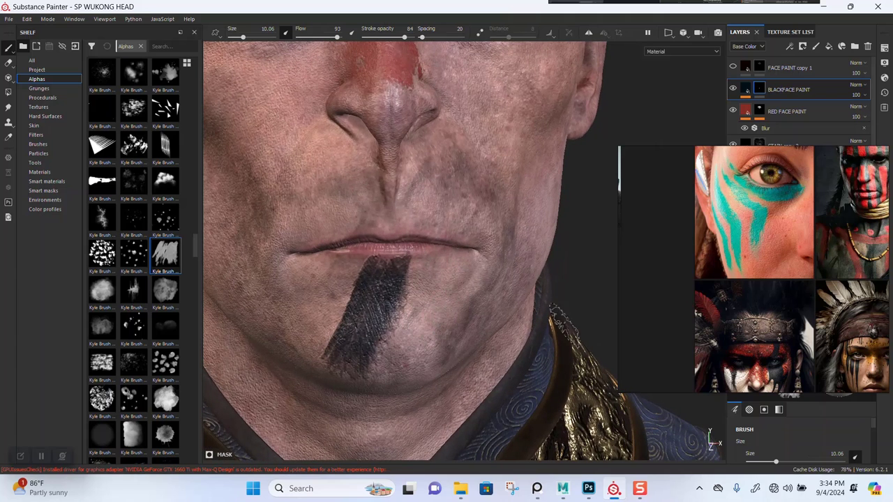
pyautogui.scroll(5, 764, 298)
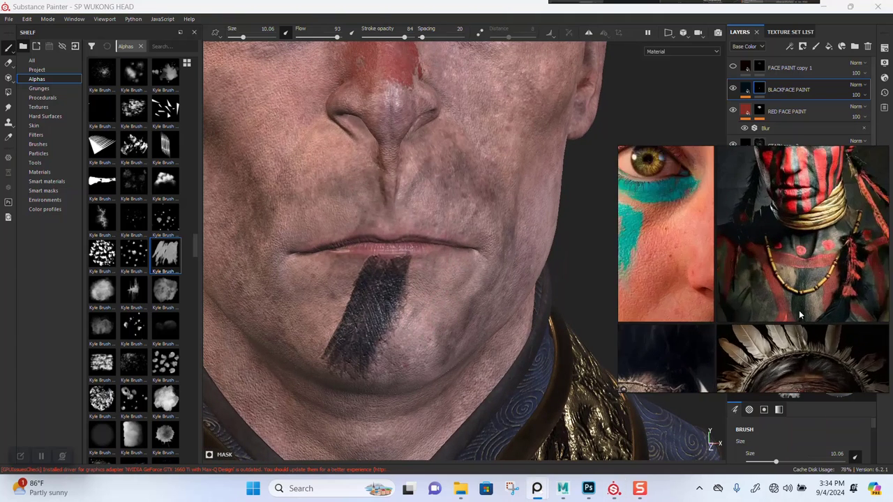
pyautogui.moveTo(763, 300); pyautogui.dragTo(787, 265, button='middle')
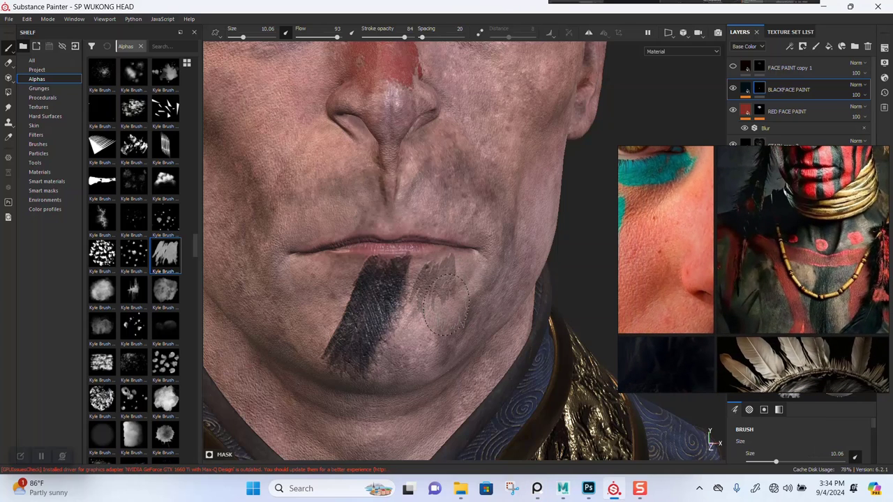
pyautogui.moveTo(446, 305); pyautogui.dragTo(449, 311, button='middle')
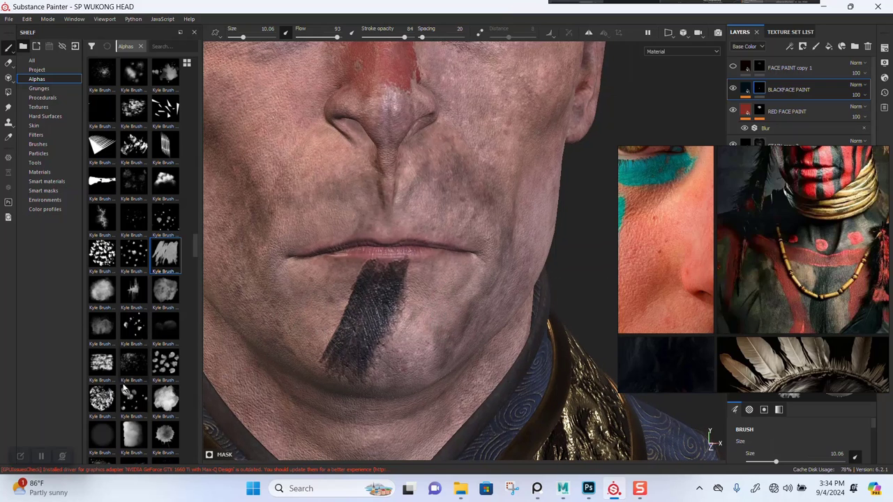
# Browse the brush alphas on the shelf and select the Leak One Drop alpha
pyautogui.scroll(-3, 133, 334)
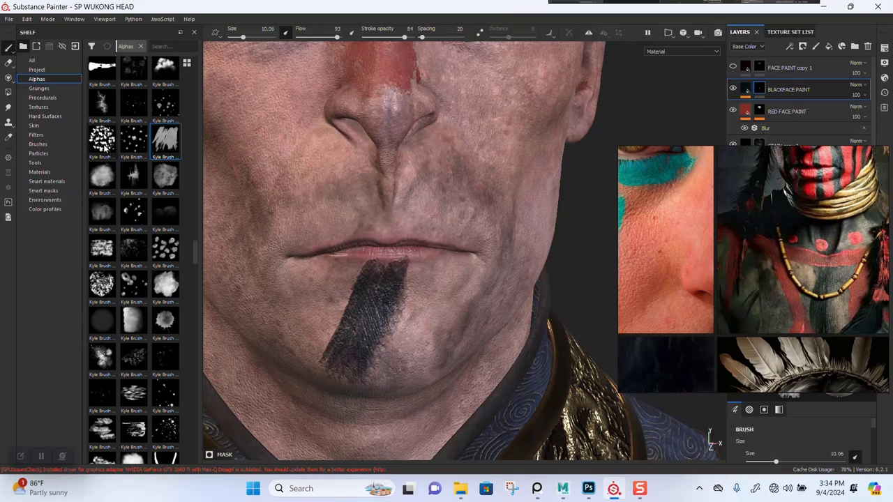
pyautogui.scroll(-9, 124, 272)
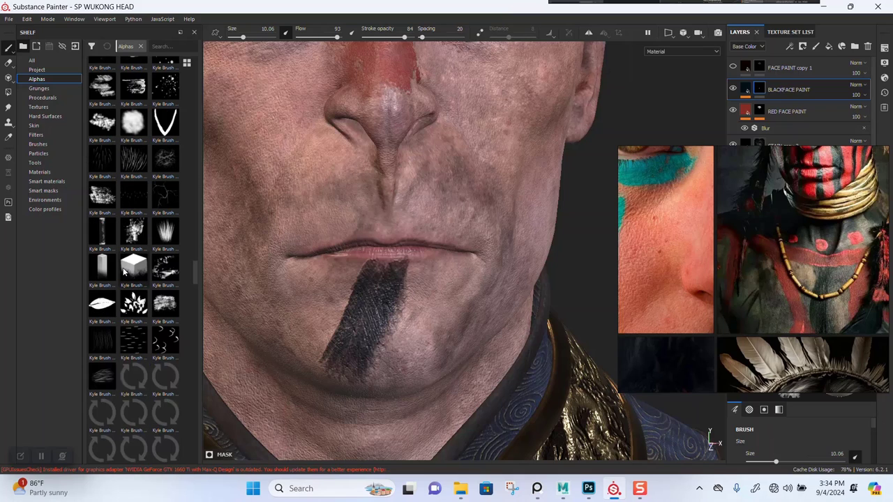
pyautogui.moveTo(126, 281)
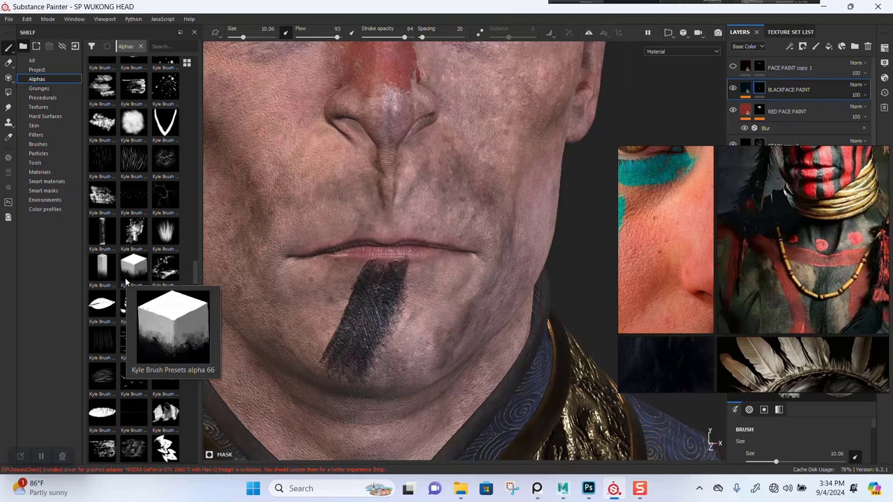
pyautogui.scroll(-3, 138, 317)
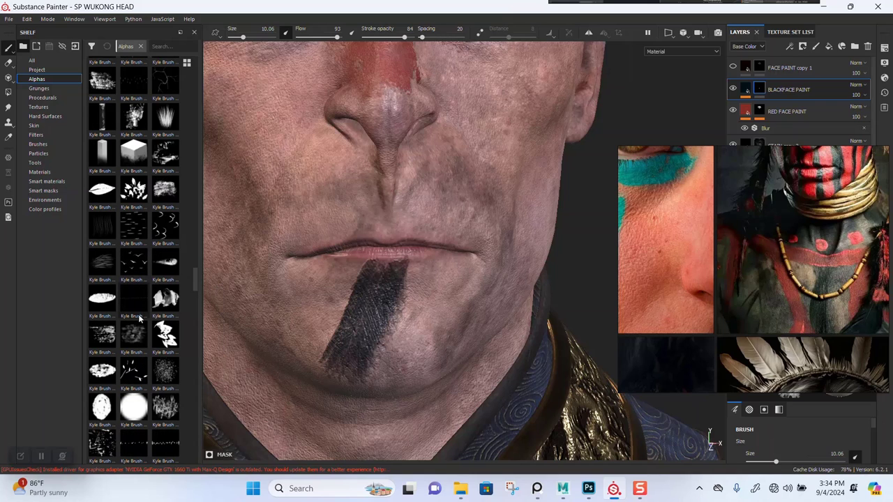
pyautogui.scroll(-9, 139, 318)
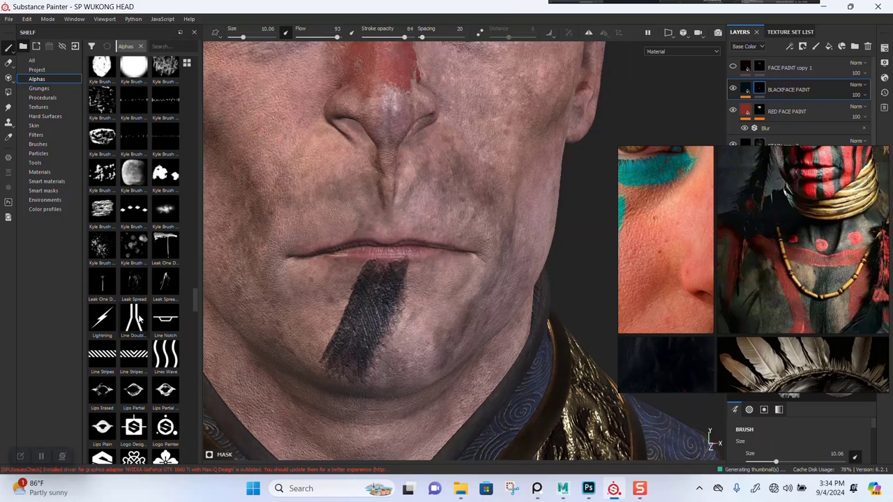
pyautogui.scroll(3, 138, 317)
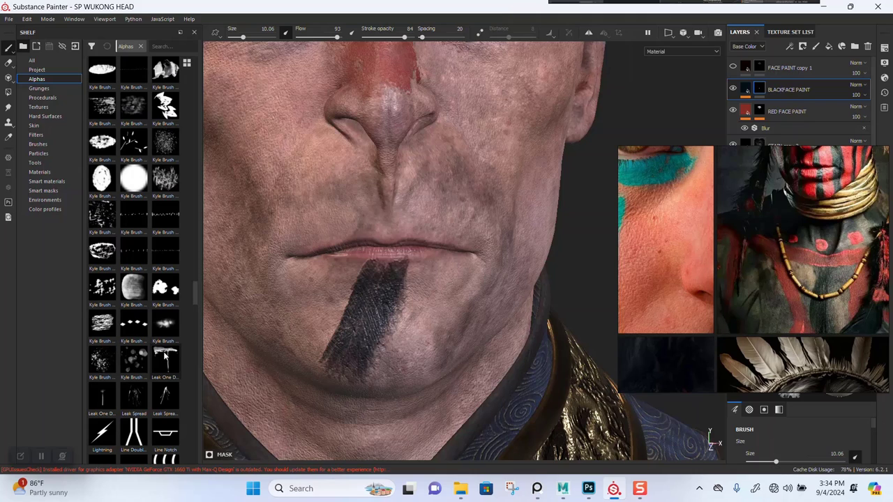
pyautogui.moveTo(165, 356)
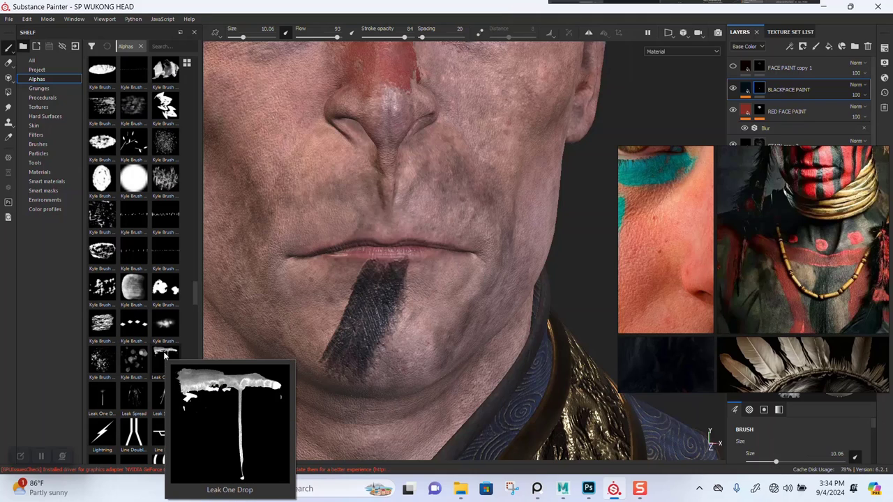
pyautogui.click(165, 356)
# Try Leak One Drop dabs and downward strokes beside the broad chin stripe, undoing each attempt
pyautogui.click(427, 308)
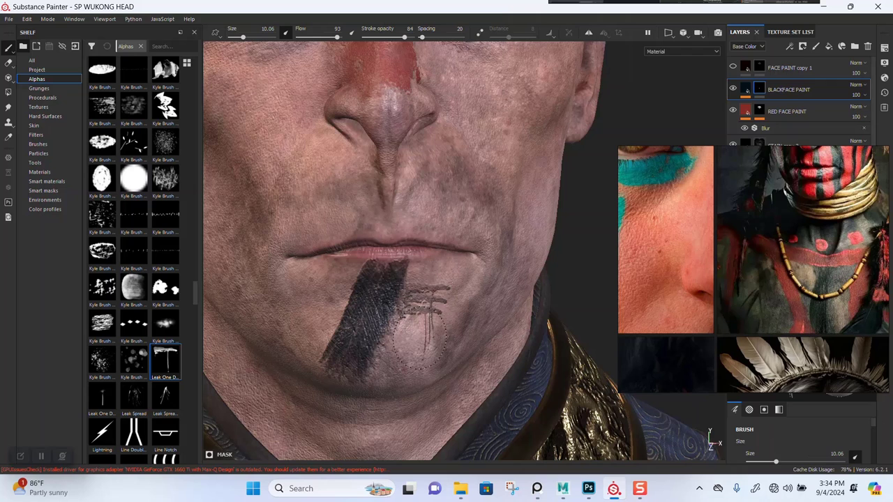
pyautogui.hotkey('ctrl', 'z')
pyautogui.moveTo(426, 294); pyautogui.dragTo(395, 383)
pyautogui.moveTo(484, 344)
pyautogui.keyDown('alt'); pyautogui.mouseDown()
pyautogui.moveTo(504, 356)
pyautogui.moveTo(455, 383)
pyautogui.mouseUp(); pyautogui.keyUp('alt')
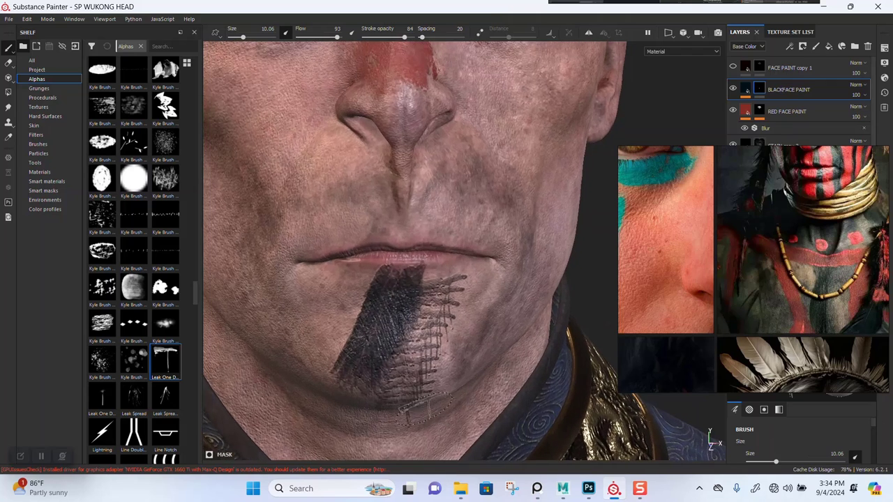
pyautogui.hotkey('ctrl', 'z')
pyautogui.moveTo(420, 326); pyautogui.dragTo(425, 369)
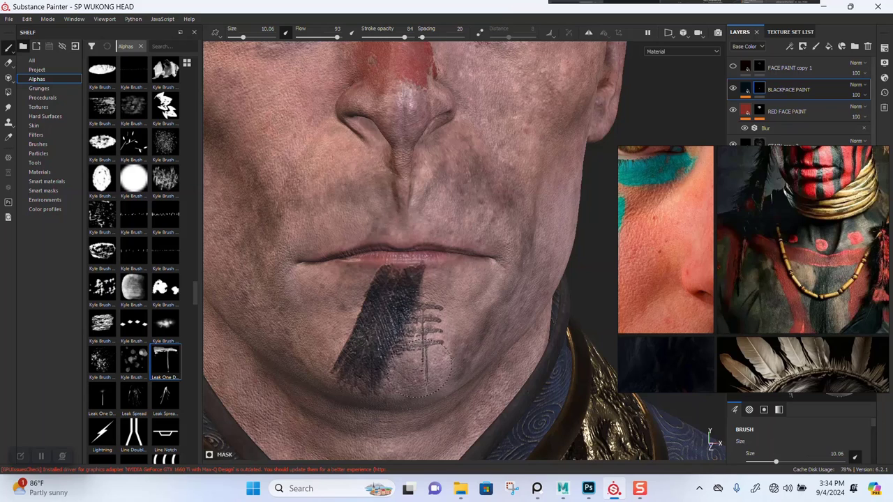
pyautogui.hotkey('ctrl', 'z')
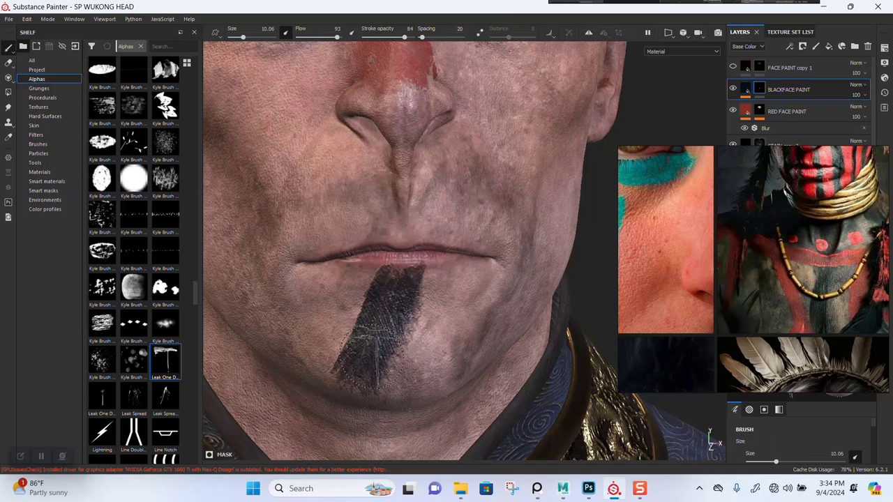
# Try a Leak One Drop stroke at the lower end of the chin stripe and inspect the chin from below
pyautogui.moveTo(401, 379)
pyautogui.mouseDown()
pyautogui.moveTo(424, 380)
pyautogui.moveTo(401, 377)
pyautogui.moveTo(412, 403)
pyautogui.mouseUp()
pyautogui.keyDown('alt'); pyautogui.moveTo(504, 391); pyautogui.dragTo(478, 342, button='right'); pyautogui.keyUp('alt')
pyautogui.moveTo(478, 342)
pyautogui.keyDown('alt'); pyautogui.mouseDown()
pyautogui.moveTo(403, 328)
pyautogui.moveTo(495, 305)
pyautogui.mouseUp(); pyautogui.keyUp('alt')
pyautogui.keyDown('alt'); pyautogui.moveTo(495, 306); pyautogui.dragTo(538, 314, button='right'); pyautogui.keyUp('alt')
pyautogui.keyDown('alt'); pyautogui.moveTo(481, 377); pyautogui.dragTo(460, 373); pyautogui.keyUp('alt')
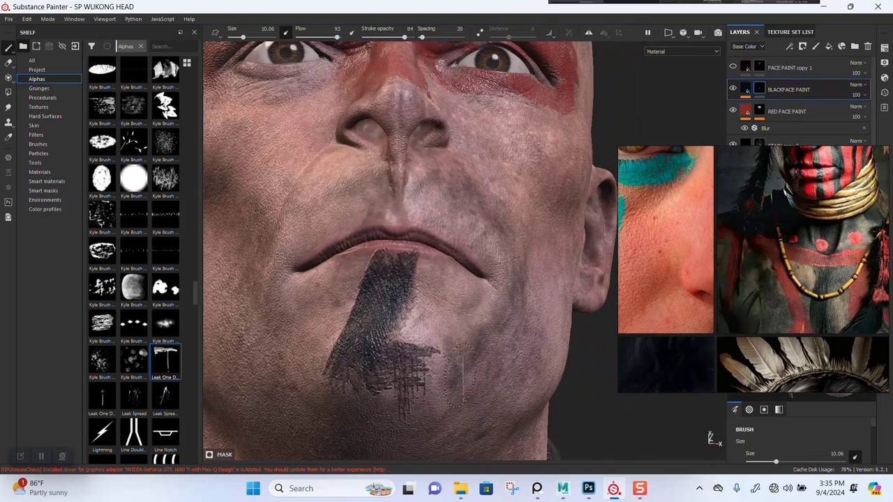
# Try a lighter second stripe beside the broad chin stripe with the scratchy horizontal-line Kyle Brush alpha, and check it across the whole face
pyautogui.click(102, 323)
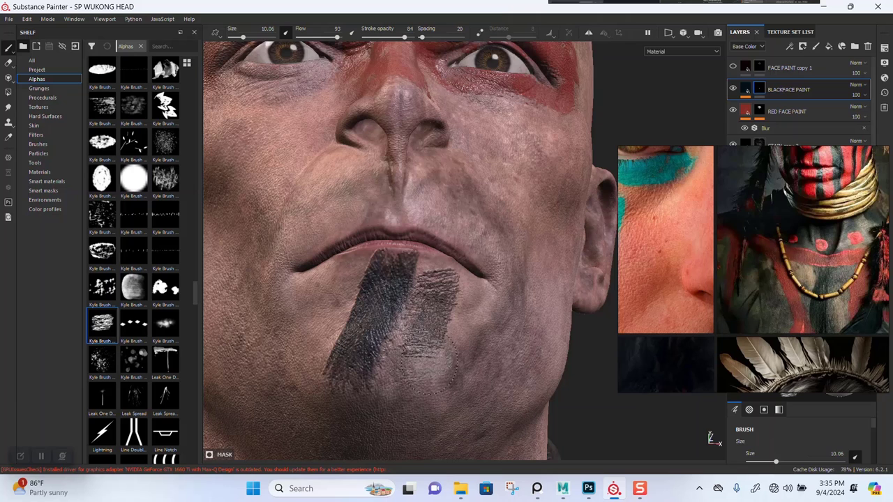
pyautogui.keyDown('alt'); pyautogui.moveTo(450, 339); pyautogui.dragTo(444, 324); pyautogui.keyUp('alt')
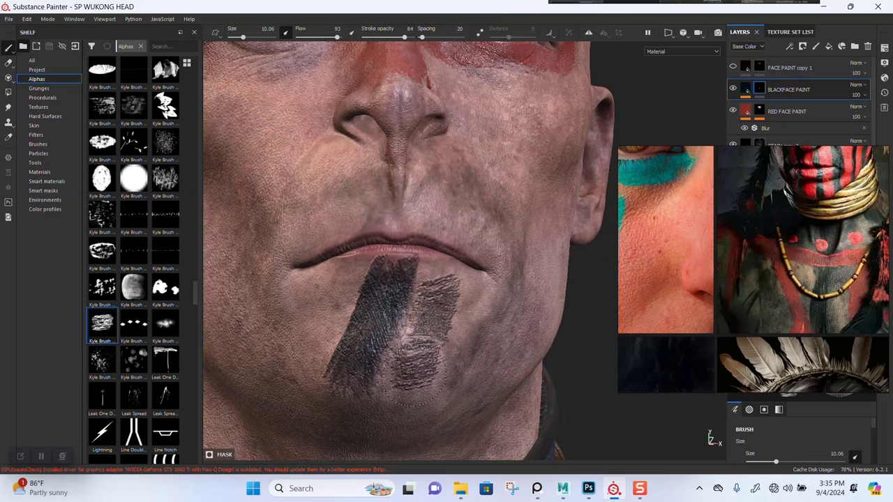
pyautogui.keyDown('alt'); pyautogui.moveTo(473, 370); pyautogui.dragTo(479, 347); pyautogui.keyUp('alt')
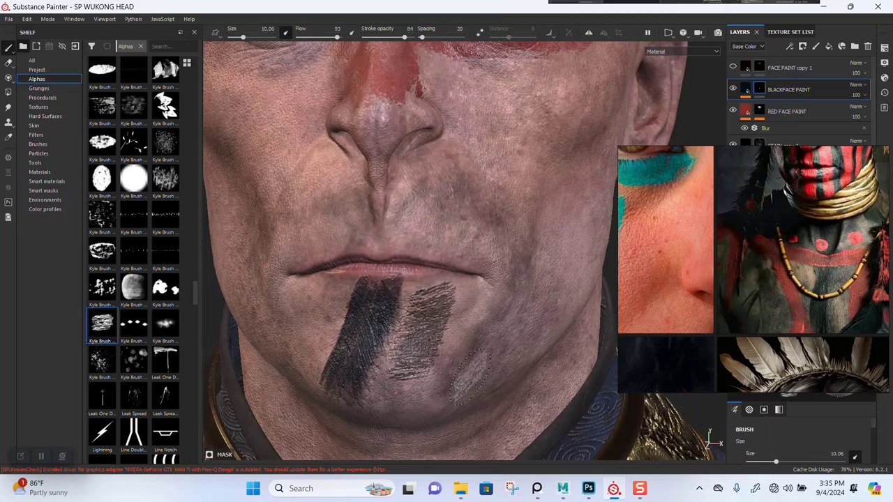
pyautogui.keyDown('alt'); pyautogui.moveTo(471, 378); pyautogui.dragTo(447, 248, button='right'); pyautogui.keyUp('alt')
pyautogui.keyDown('alt'); pyautogui.moveTo(443, 242); pyautogui.dragTo(487, 241); pyautogui.keyUp('alt')
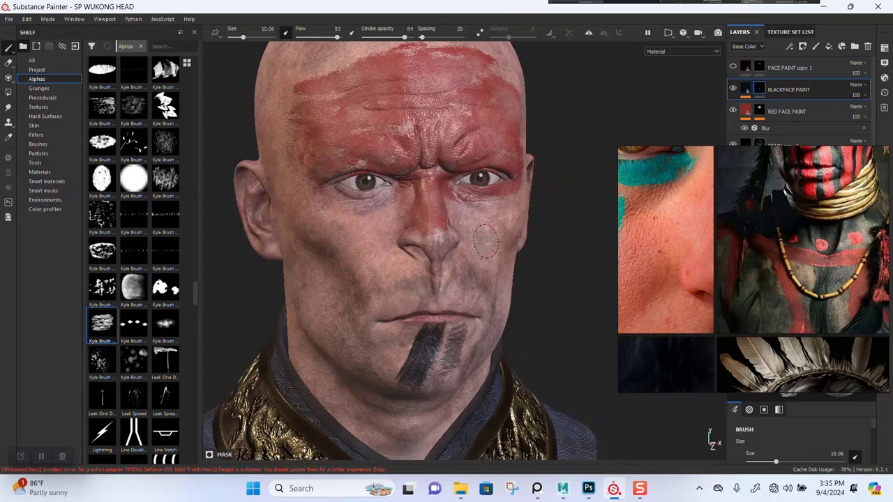
# Remove the lighter second stripe and set the stroke opacity to 100
pyautogui.scroll(6, 486, 241)
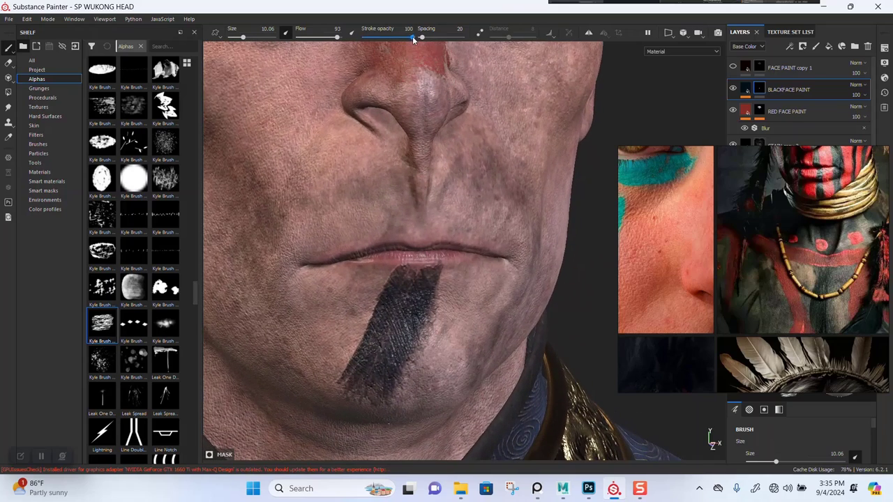
pyautogui.keyDown('alt'); pyautogui.moveTo(476, 254); pyautogui.dragTo(440, 315); pyautogui.keyUp('alt')
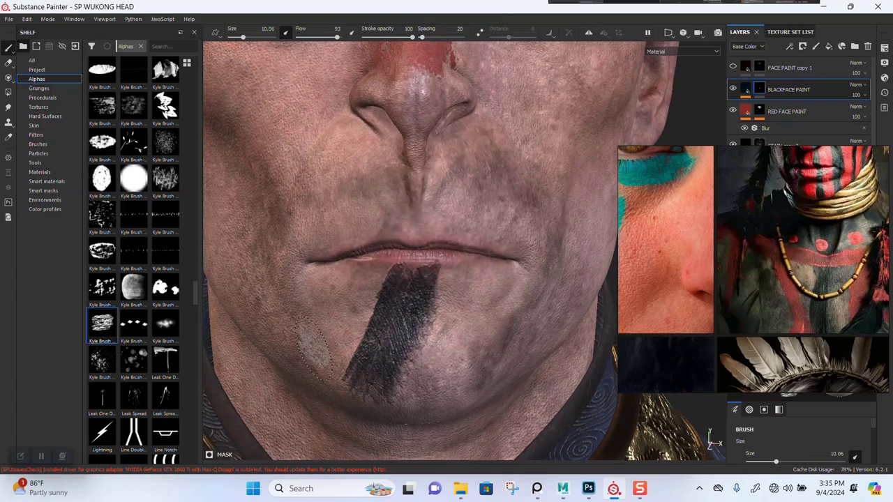
# Try full-opacity strokes with the scratchy alpha, arching across the chin and over its lower edge, undoing each one
pyautogui.moveTo(314, 344)
pyautogui.mouseDown()
pyautogui.moveTo(317, 360)
pyautogui.moveTo(357, 331)
pyautogui.moveTo(427, 334)
pyautogui.moveTo(467, 362)
pyautogui.moveTo(469, 388)
pyautogui.mouseUp()
pyautogui.keyDown('alt'); pyautogui.moveTo(513, 408); pyautogui.dragTo(391, 293, button='right'); pyautogui.keyUp('alt')
pyautogui.keyDown('alt'); pyautogui.moveTo(361, 238); pyautogui.dragTo(371, 242); pyautogui.keyUp('alt')
pyautogui.keyDown('alt'); pyautogui.moveTo(371, 242); pyautogui.dragTo(426, 279, button='right'); pyautogui.keyUp('alt')
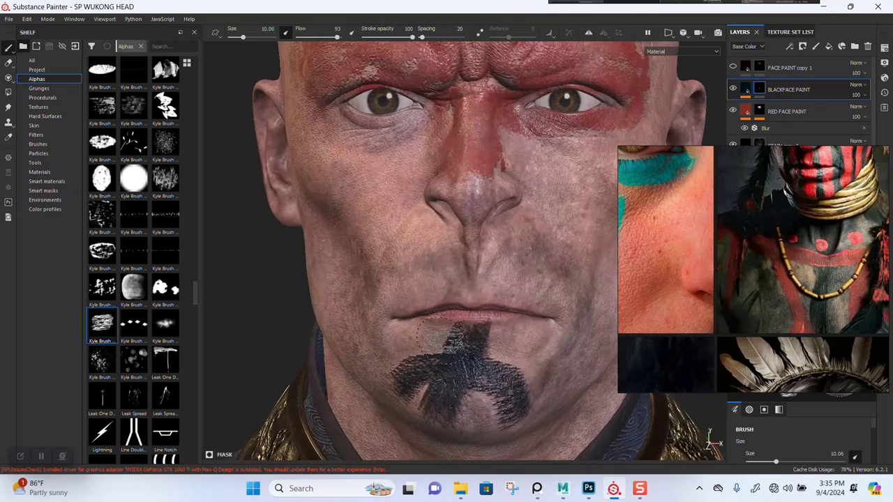
pyautogui.hotkey('ctrl', 'z')
pyautogui.scroll(3, 433, 335)
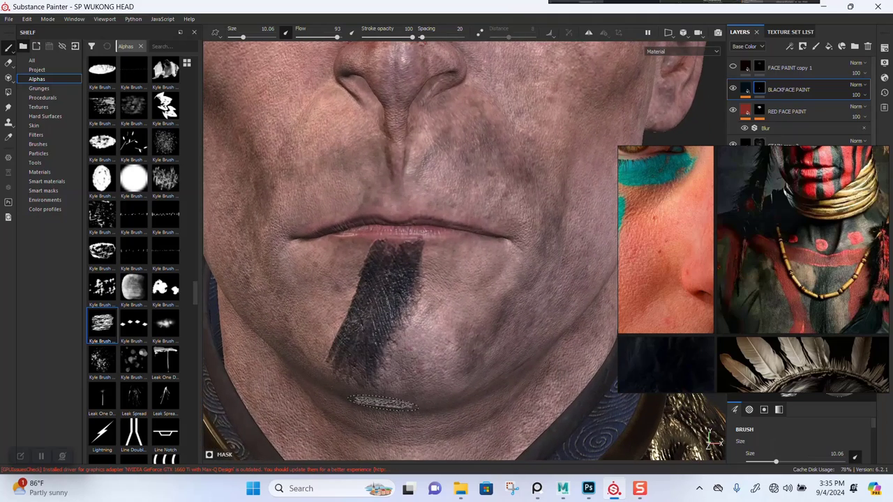
pyautogui.moveTo(387, 392)
pyautogui.mouseDown()
pyautogui.moveTo(425, 328)
pyautogui.moveTo(434, 350)
pyautogui.mouseUp()
pyautogui.hotkey('ctrl', 'z')
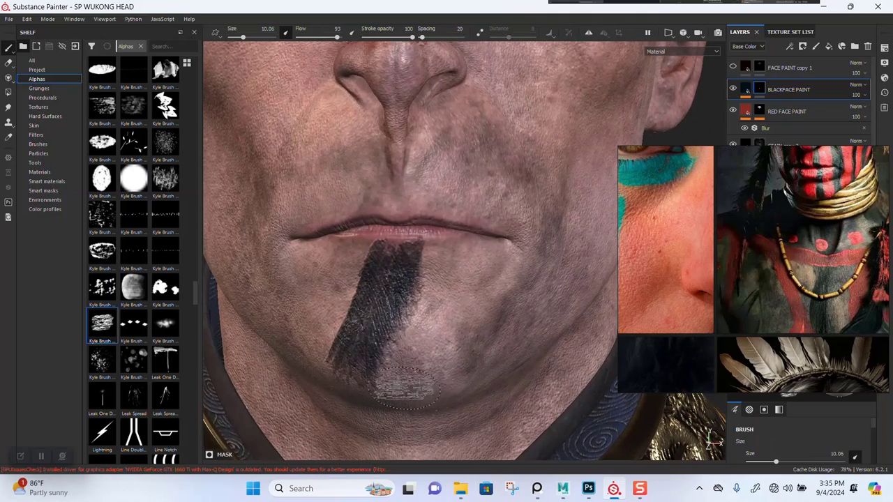
# Select the Kyle Brush alpha with smeared, patchy horizontal dabs from the shelf
pyautogui.scroll(3, 118, 286)
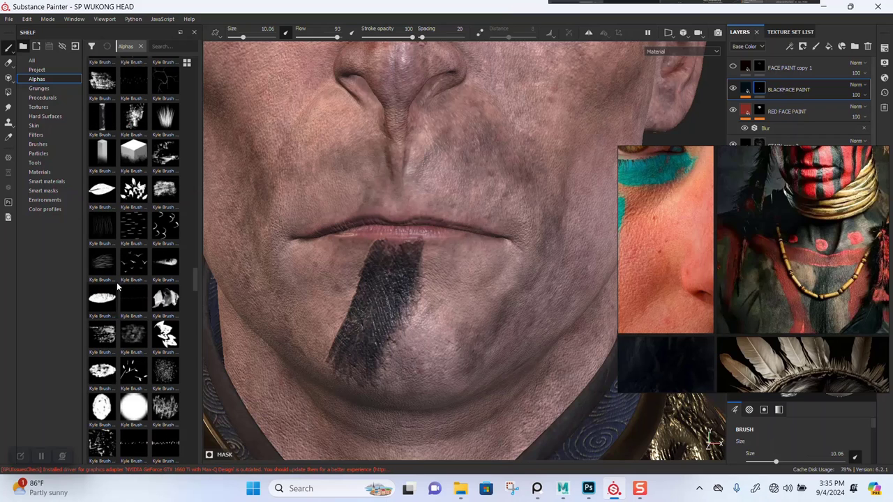
pyautogui.scroll(3, 118, 286)
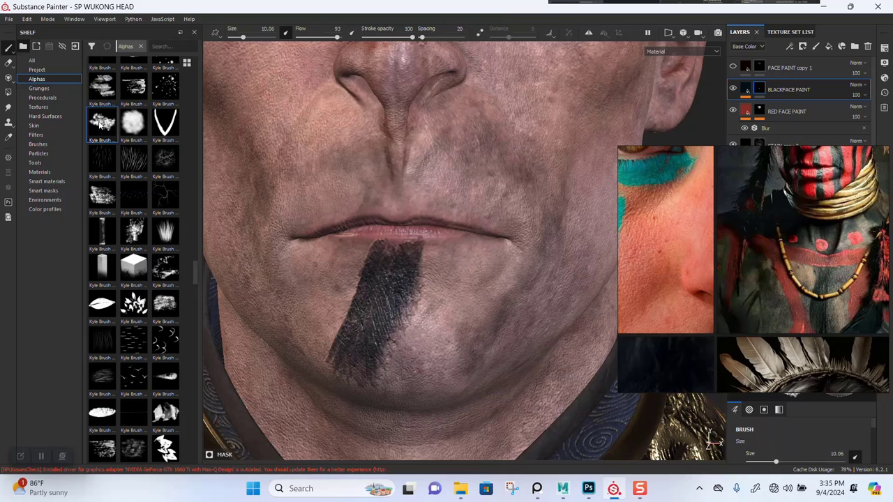
pyautogui.scroll(3, 112, 120)
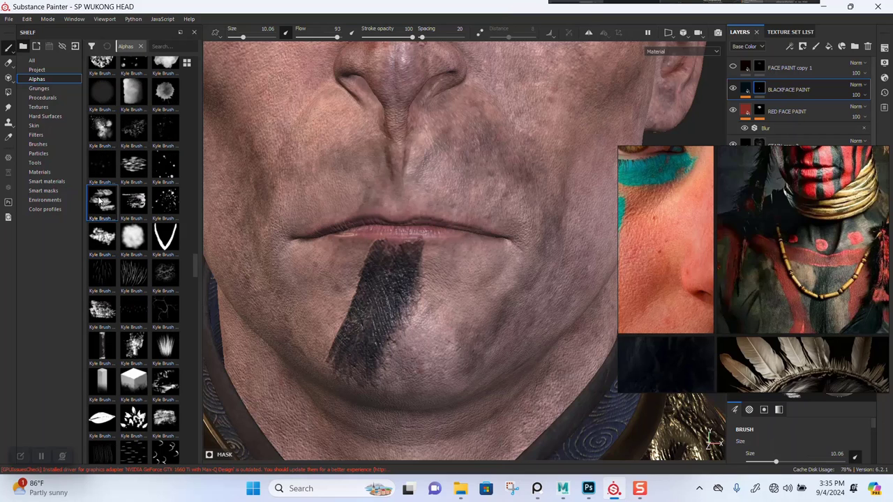
# Enlarge the brush to 20.91 and try patchy smeared strokes beside the broad chin stripe, undoing the attempts
pyautogui.moveTo(466, 293); pyautogui.dragTo(452, 353)
pyautogui.hotkey('ctrl', 'z')
pyautogui.keyDown('ctrl'); pyautogui.moveTo(430, 338); pyautogui.dragTo(457, 314, button='right'); pyautogui.keyUp('ctrl')
pyautogui.moveTo(455, 314); pyautogui.dragTo(478, 355)
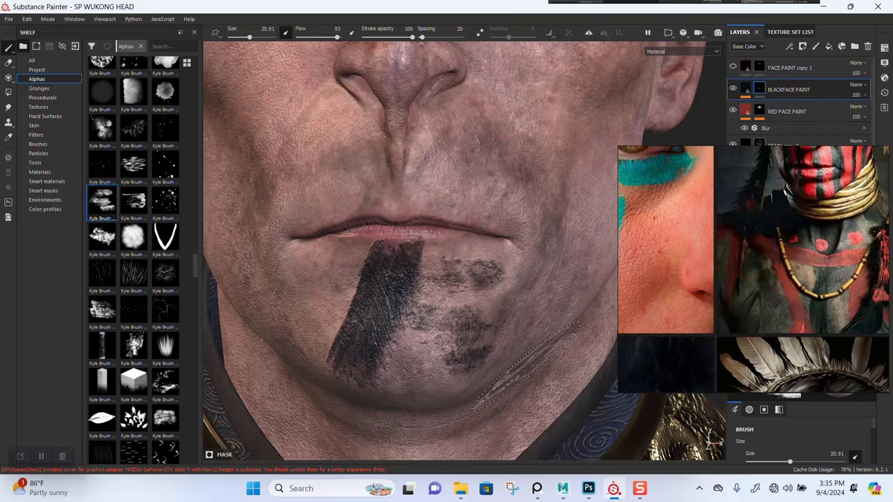
pyautogui.hotkey('ctrl', 'z')
# Move the reference board away from the paint properties and enlarge the properties area around the brush angle and jitter settings
pyautogui.moveTo(707, 250); pyautogui.dragTo(101, 137)
pyautogui.scroll(-1, 784, 422)
pyautogui.scroll(-2, 784, 423)
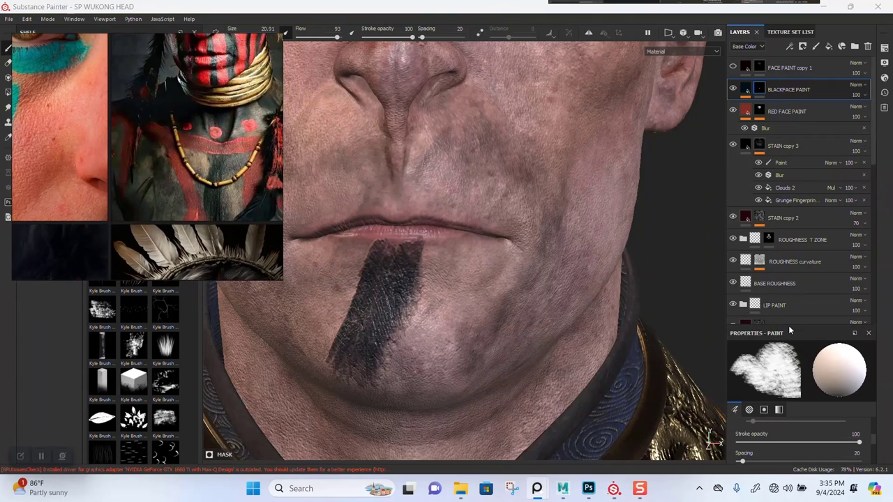
pyautogui.moveTo(789, 326); pyautogui.dragTo(788, 230)
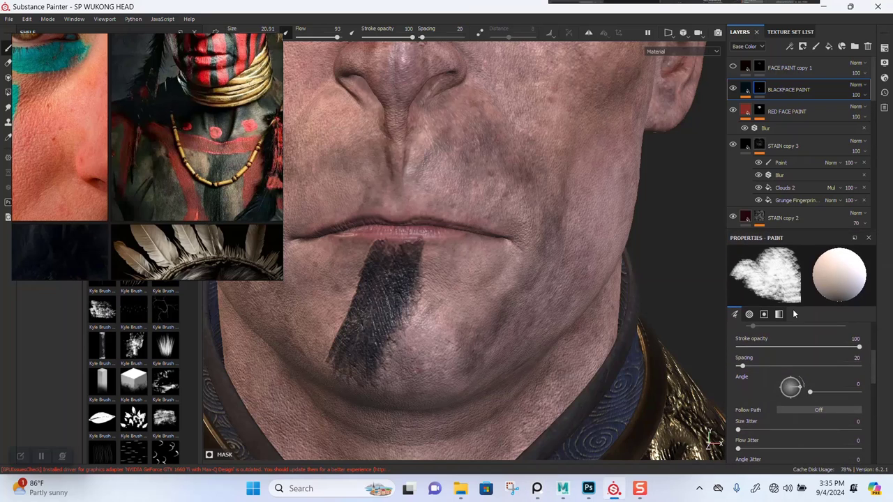
# Set the brush angle to 37 and try smeared strokes beside the broad chin stripe, undoing the attempts
pyautogui.click(793, 388)
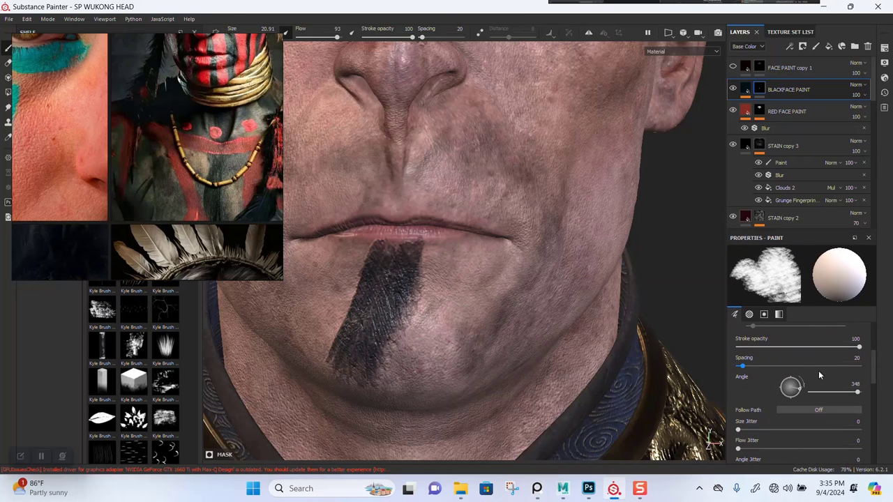
pyautogui.moveTo(801, 387); pyautogui.dragTo(799, 385)
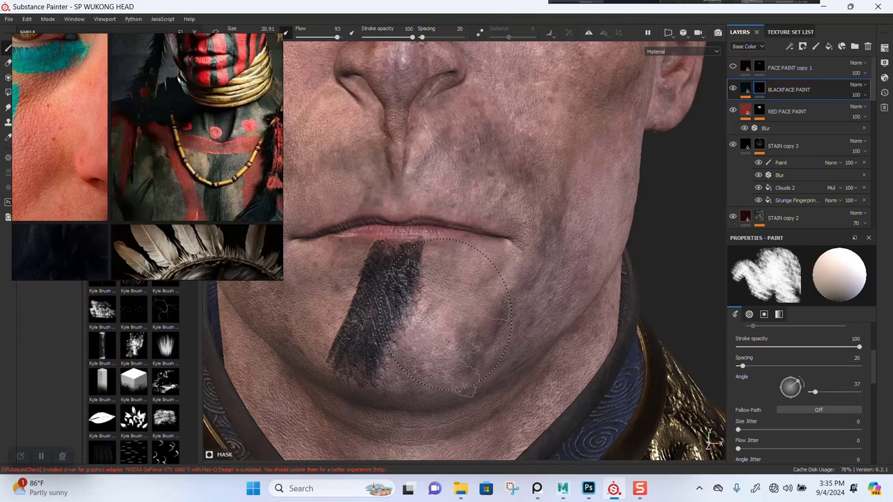
pyautogui.moveTo(464, 325); pyautogui.dragTo(502, 345)
pyautogui.moveTo(481, 335)
pyautogui.keyDown('alt'); pyautogui.mouseDown(button='right')
pyautogui.moveTo(372, 206)
pyautogui.moveTo(412, 254)
pyautogui.moveTo(433, 308)
pyautogui.mouseUp(button='right'); pyautogui.keyUp('alt')
pyautogui.hotkey('ctrl', 'z')
pyautogui.moveTo(428, 323); pyautogui.dragTo(422, 321)
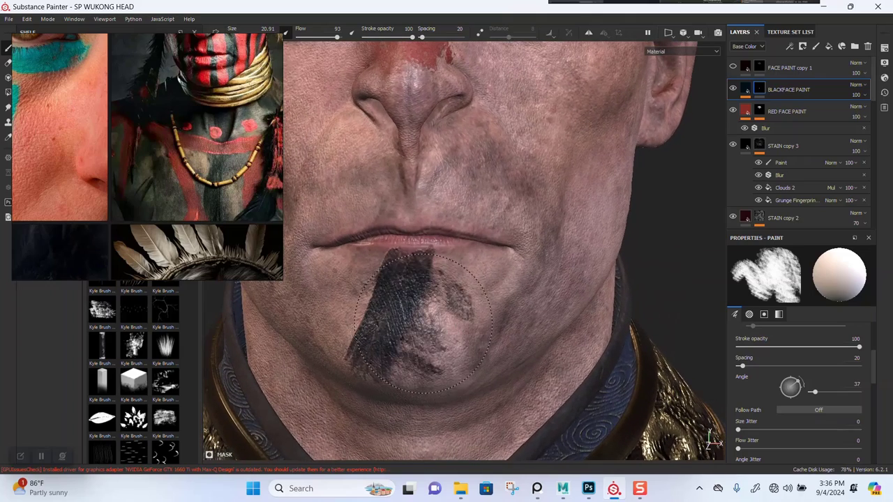
pyautogui.hotkey('ctrl', 'z')
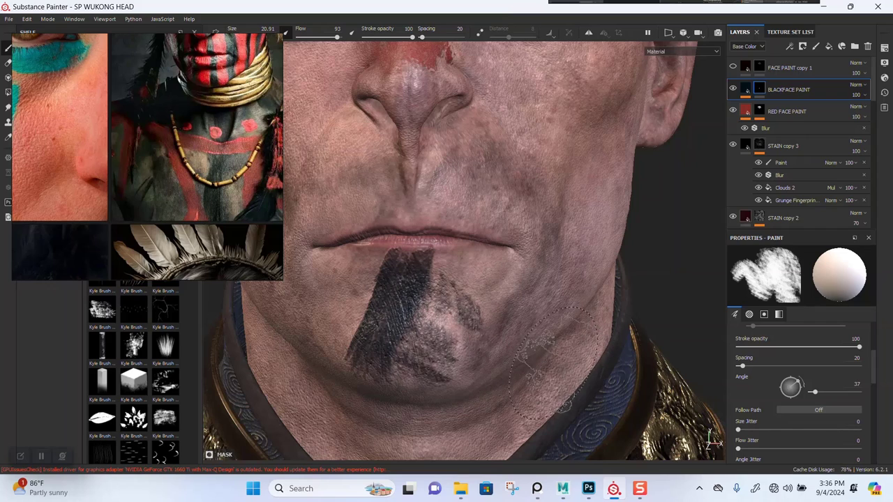
# Try patchy angled dabs across the chin next to the black stripe and judge them against the whole face
pyautogui.scroll(-4, 554, 364)
pyautogui.scroll(5, 530, 230)
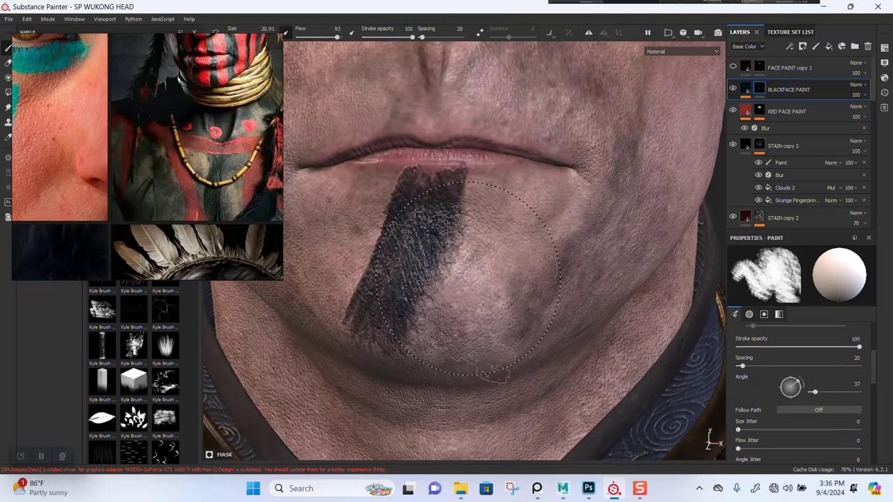
pyautogui.click(487, 288)
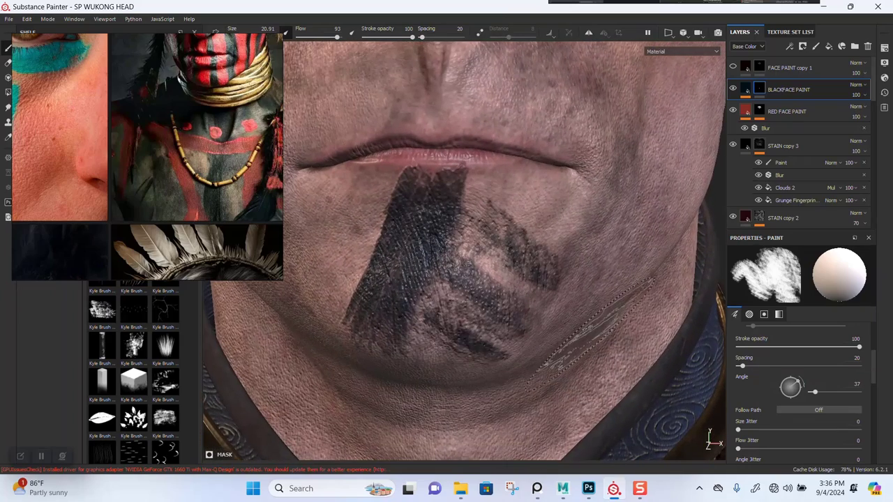
pyautogui.scroll(-5, 516, 279)
pyautogui.moveTo(518, 277)
pyautogui.keyDown('alt'); pyautogui.mouseDown()
pyautogui.moveTo(563, 279)
pyautogui.moveTo(468, 278)
pyautogui.moveTo(496, 275)
pyautogui.mouseUp(); pyautogui.keyUp('alt')
pyautogui.keyDown('alt'); pyautogui.moveTo(495, 273); pyautogui.dragTo(505, 412, button='right'); pyautogui.keyUp('alt')
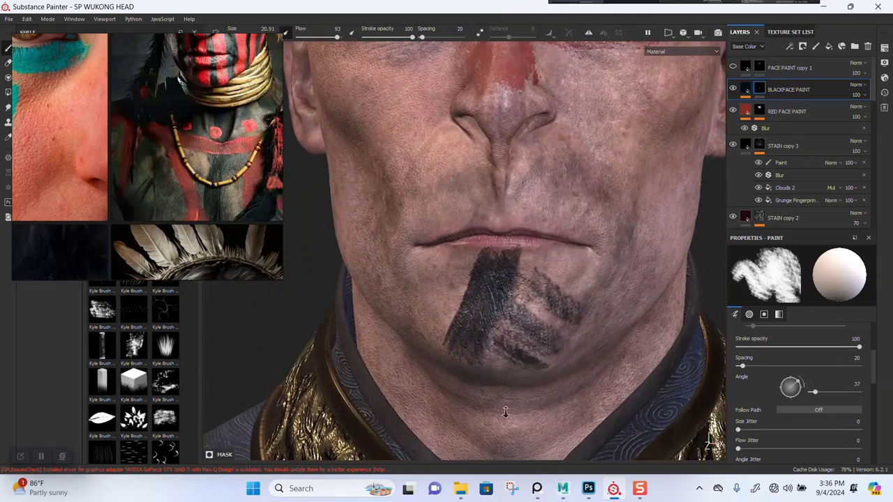
pyautogui.keyDown('alt'); pyautogui.moveTo(516, 365); pyautogui.dragTo(497, 398); pyautogui.keyUp('alt')
pyautogui.keyDown('alt'); pyautogui.moveTo(551, 390); pyautogui.dragTo(537, 297, button='right'); pyautogui.keyUp('alt')
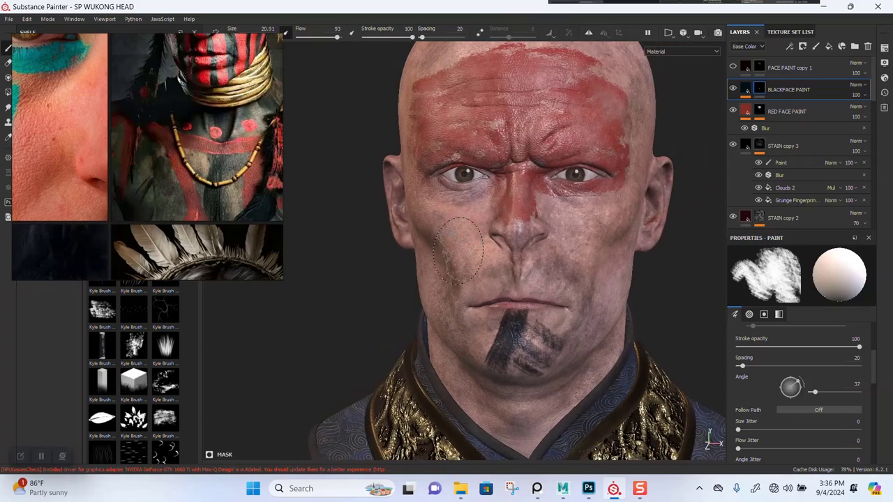
pyautogui.keyDown('alt'); pyautogui.moveTo(469, 255); pyautogui.dragTo(492, 346, button='right'); pyautogui.keyUp('alt')
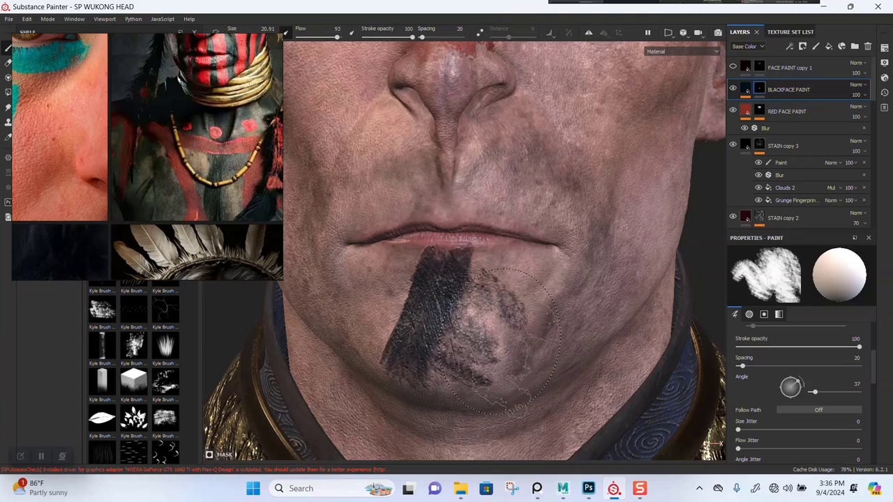
# Try darker, denser diagonal smears beside the chin stripe, check them from a distance, and undo them
pyautogui.keyDown('alt'); pyautogui.moveTo(521, 325); pyautogui.dragTo(499, 283, button='right'); pyautogui.keyUp('alt')
pyautogui.moveTo(425, 301)
pyautogui.keyDown('alt'); pyautogui.mouseDown()
pyautogui.moveTo(427, 288)
pyautogui.moveTo(463, 263)
pyautogui.moveTo(452, 263)
pyautogui.mouseUp(); pyautogui.keyUp('alt')
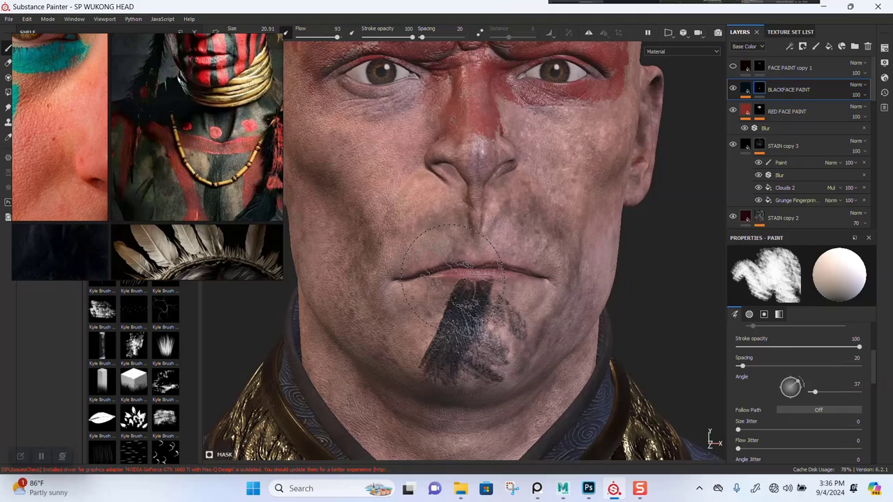
pyautogui.moveTo(498, 340)
pyautogui.keyDown('alt'); pyautogui.mouseDown(button='middle')
pyautogui.moveTo(504, 320)
pyautogui.moveTo(448, 324)
pyautogui.mouseUp(button='middle'); pyautogui.keyUp('alt')
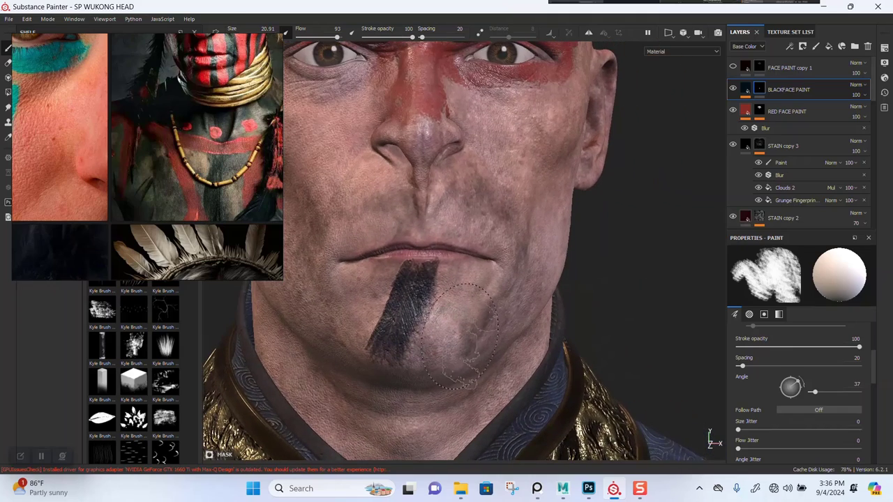
pyautogui.keyDown('alt'); pyautogui.moveTo(442, 333); pyautogui.dragTo(422, 335); pyautogui.keyUp('alt')
pyautogui.keyDown('alt'); pyautogui.moveTo(422, 334); pyautogui.dragTo(443, 356, button='right'); pyautogui.keyUp('alt')
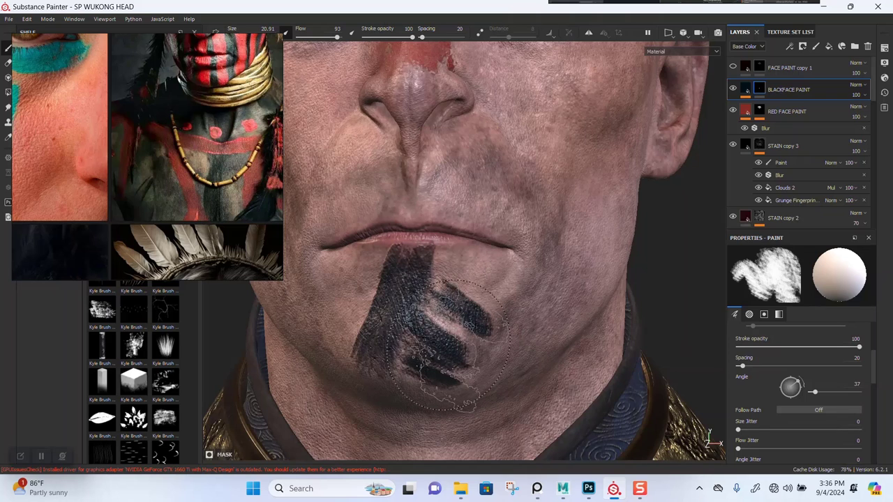
pyautogui.keyDown('alt'); pyautogui.moveTo(542, 393); pyautogui.dragTo(452, 332, button='right'); pyautogui.keyUp('alt')
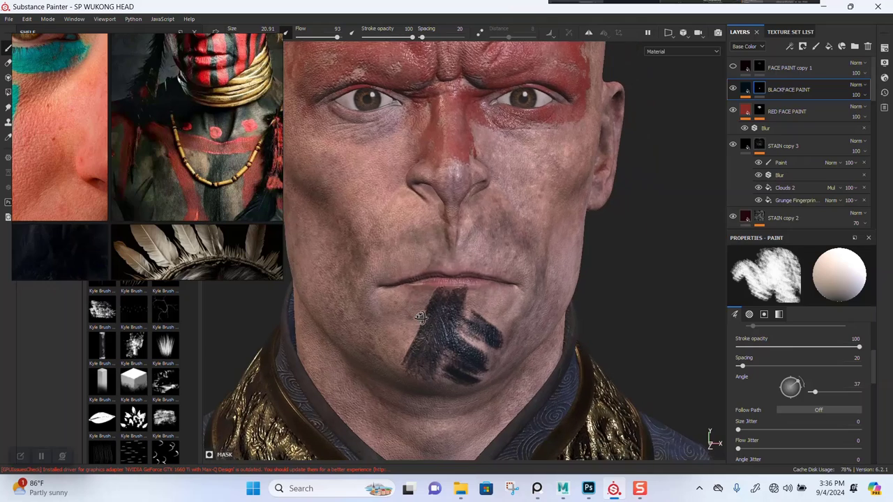
pyautogui.keyDown('alt'); pyautogui.moveTo(394, 311); pyautogui.dragTo(496, 357, button='right'); pyautogui.keyUp('alt')
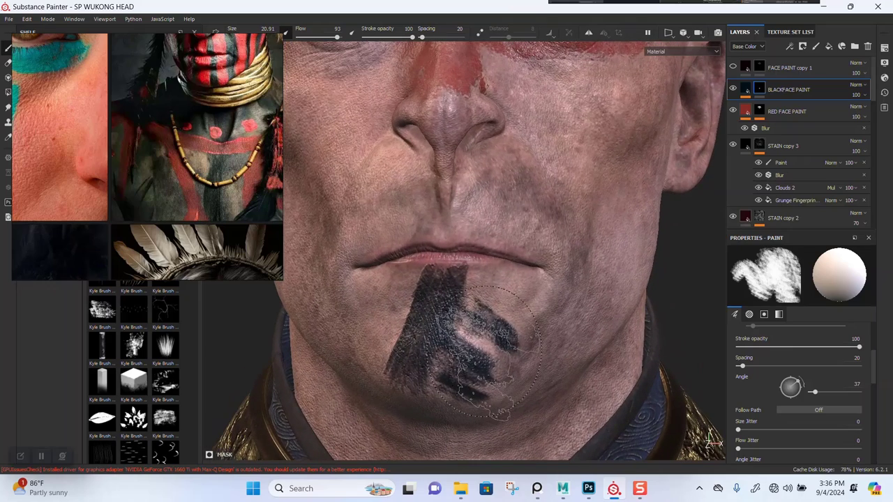
pyautogui.hotkey('ctrl', 'z')
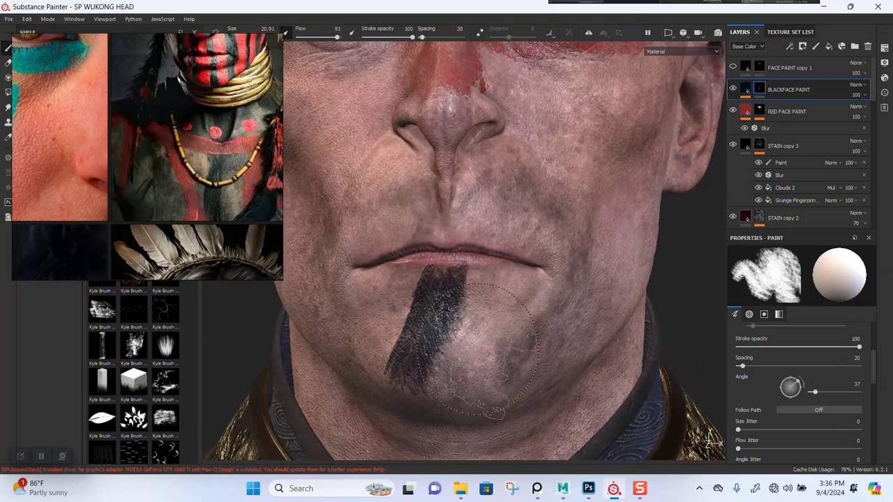
# Reduce the brush size to 14.23 and paint streaky diagonal strokes running from the chin stripe toward the jaw
pyautogui.keyDown('ctrl'); pyautogui.moveTo(478, 353); pyautogui.dragTo(446, 353, button='right'); pyautogui.keyUp('ctrl')
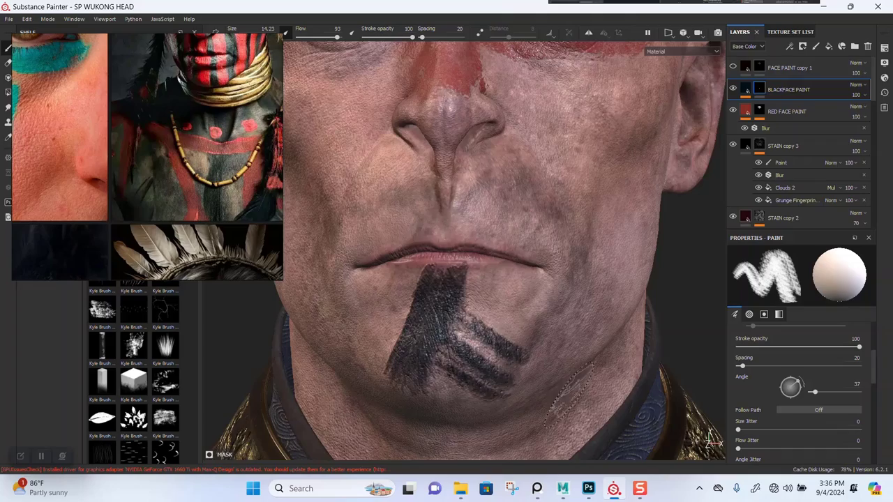
pyautogui.scroll(-5, 534, 356)
pyautogui.moveTo(519, 266)
pyautogui.keyDown('alt'); pyautogui.mouseDown()
pyautogui.moveTo(568, 275)
pyautogui.moveTo(523, 263)
pyautogui.mouseUp(); pyautogui.keyUp('alt')
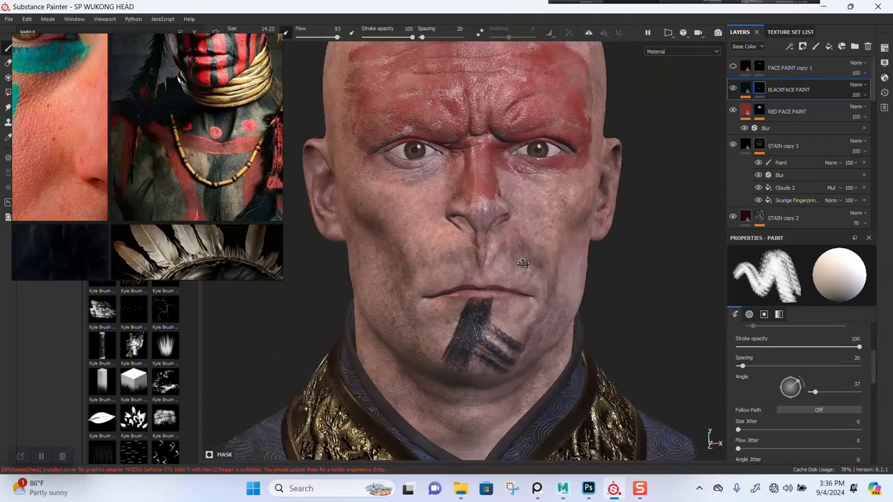
pyautogui.keyDown('alt'); pyautogui.moveTo(524, 263); pyautogui.dragTo(506, 249, button='right'); pyautogui.keyUp('alt')
pyautogui.keyDown('alt'); pyautogui.moveTo(505, 249); pyautogui.dragTo(496, 306, button='middle'); pyautogui.keyUp('alt')
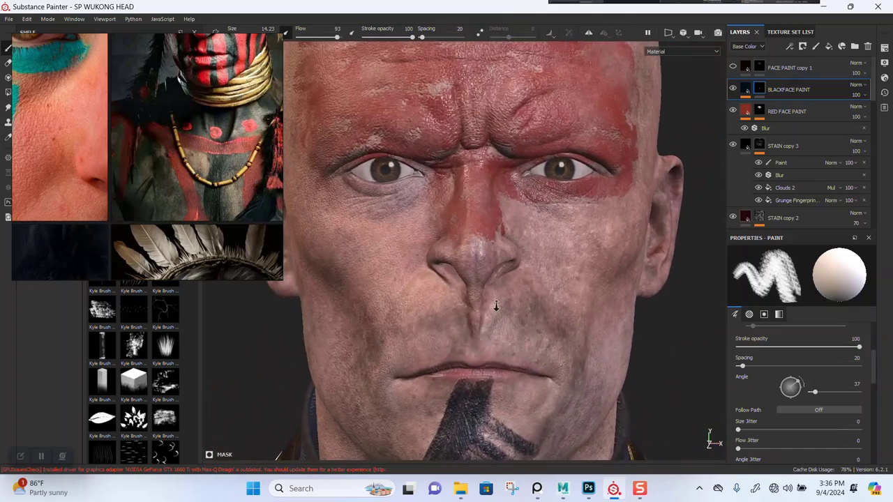
pyautogui.scroll(-2, 495, 305)
pyautogui.keyDown('alt'); pyautogui.moveTo(522, 339); pyautogui.dragTo(494, 325, button='right'); pyautogui.keyUp('alt')
pyautogui.keyDown('alt'); pyautogui.moveTo(495, 324); pyautogui.dragTo(485, 277, button='middle'); pyautogui.keyUp('alt')
pyautogui.keyDown('alt'); pyautogui.moveTo(485, 277); pyautogui.dragTo(492, 346, button='right'); pyautogui.keyUp('alt')
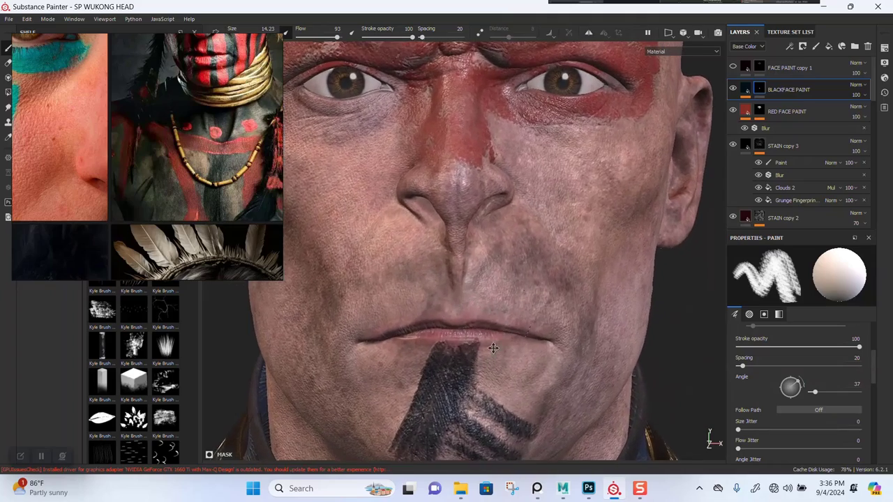
pyautogui.keyDown('alt'); pyautogui.moveTo(492, 347); pyautogui.dragTo(495, 414, button='middle'); pyautogui.keyUp('alt')
# Browse the war paint references, enlarge the face painted red, white and black, and place the board clear of the character's face
pyautogui.moveTo(160, 263); pyautogui.dragTo(586, 367, button='right')
pyautogui.scroll(-5, 585, 367)
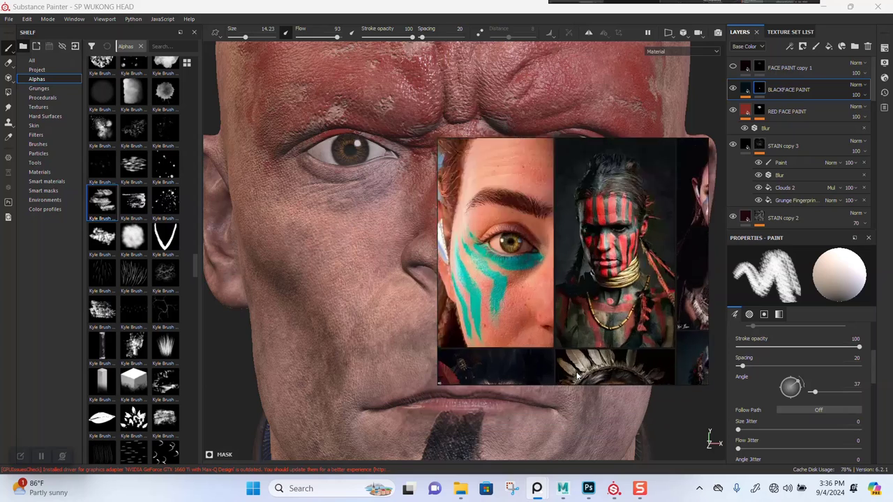
pyautogui.moveTo(515, 318); pyautogui.dragTo(483, 243, button='middle')
pyautogui.scroll(6, 488, 279)
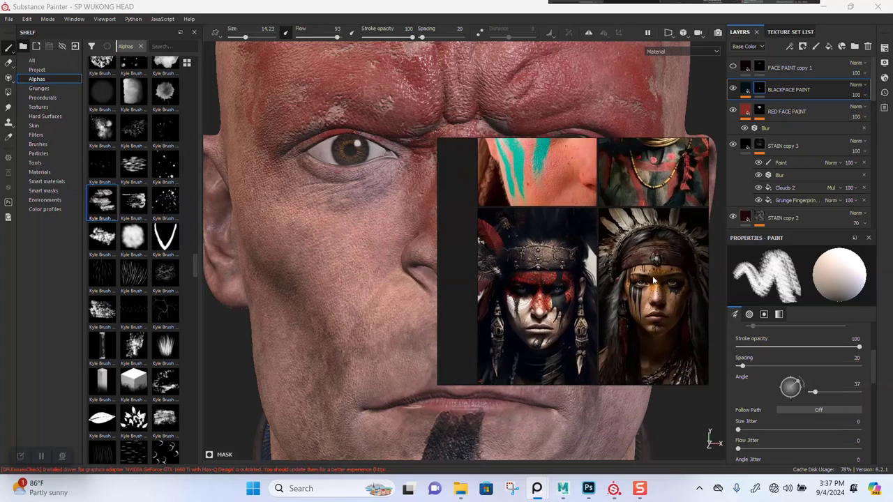
pyautogui.moveTo(610, 292); pyautogui.dragTo(612, 316, button='middle')
pyautogui.moveTo(612, 315); pyautogui.dragTo(802, 271, button='right')
# Select the soft, rounded blotch Kyle Brush alpha, try a black vertical line above the character's left eye, and undo it
pyautogui.click(134, 237)
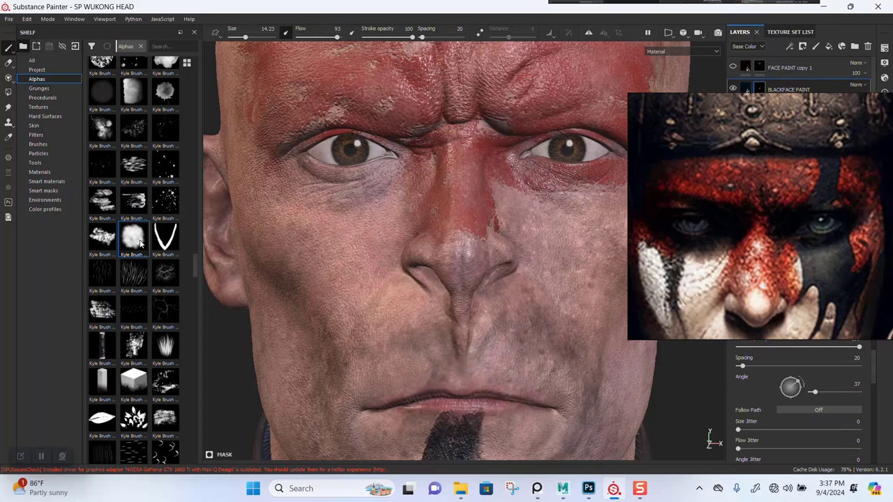
pyautogui.keyDown('alt'); pyautogui.moveTo(428, 293); pyautogui.dragTo(252, 213); pyautogui.keyUp('alt')
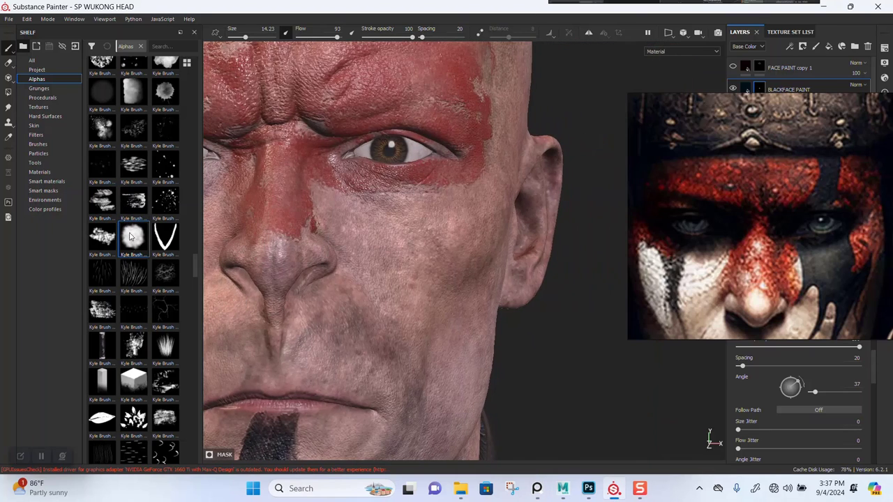
pyautogui.moveTo(401, 281)
pyautogui.keyDown('alt'); pyautogui.mouseDown()
pyautogui.moveTo(464, 261)
pyautogui.moveTo(450, 242)
pyautogui.mouseUp(); pyautogui.keyUp('alt')
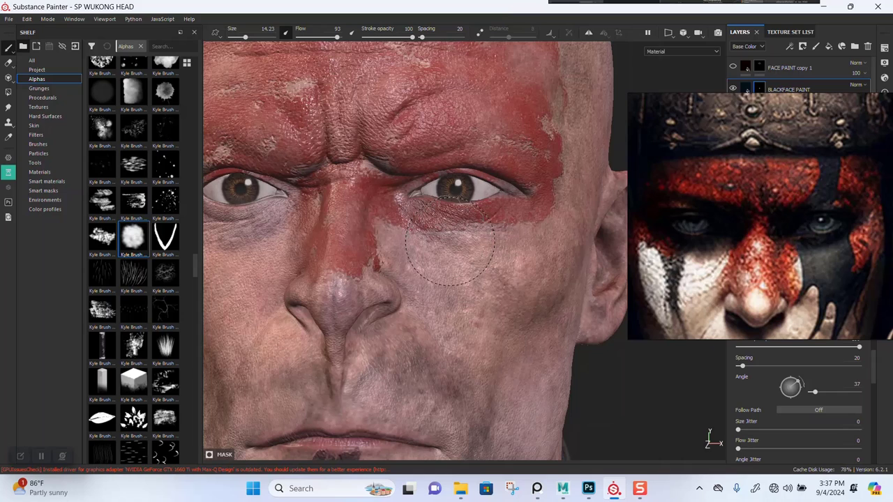
pyautogui.keyDown('alt'); pyautogui.moveTo(476, 210); pyautogui.dragTo(493, 305, button='middle'); pyautogui.keyUp('alt')
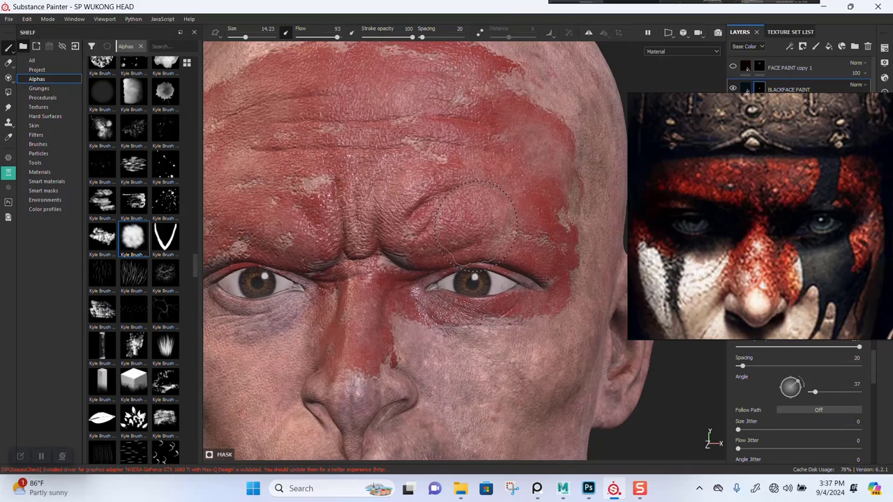
pyautogui.scroll(-1, 488, 127)
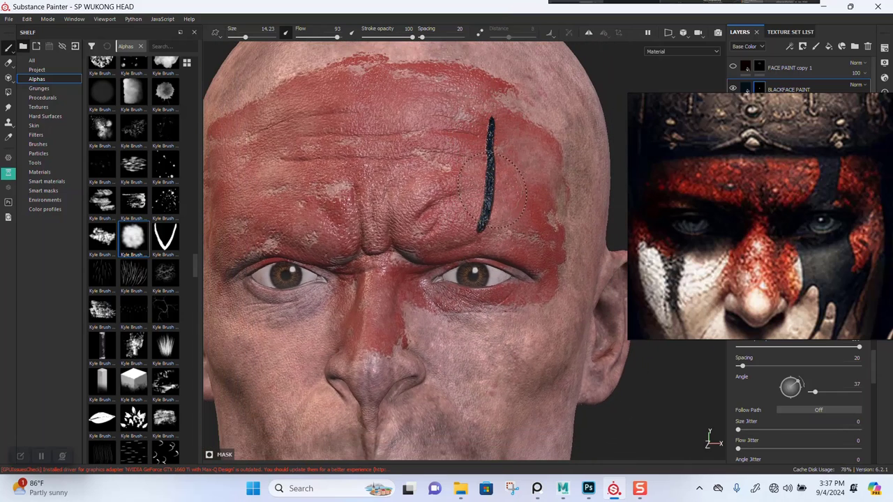
pyautogui.hotkey('ctrl', 'z')
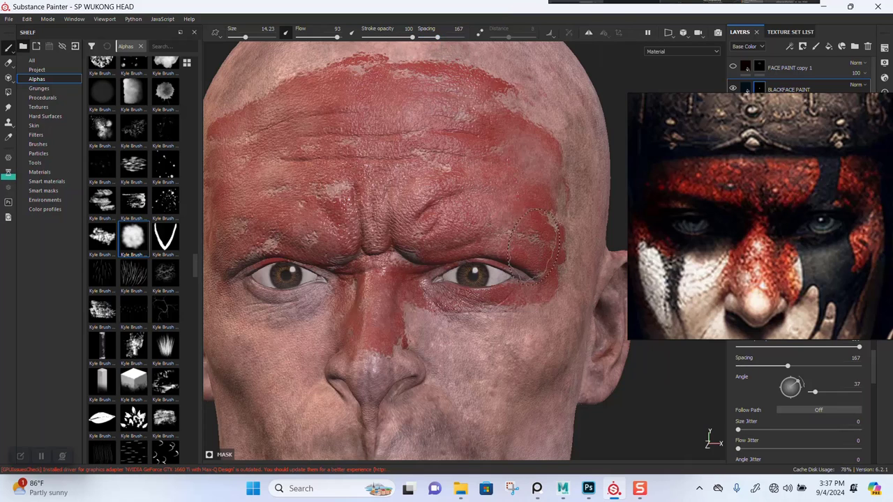
# Set the brush spacing to 167, paint a vertical row of four black dots above the character's left eye, and save the project
pyautogui.moveTo(489, 110); pyautogui.dragTo(489, 187)
pyautogui.click(483, 220)
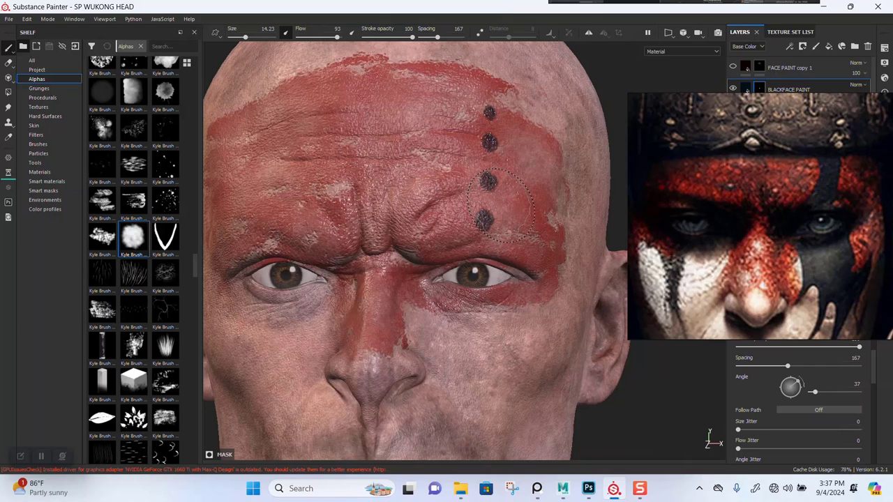
pyautogui.moveTo(461, 187)
pyautogui.keyDown('alt'); pyautogui.mouseDown()
pyautogui.moveTo(537, 177)
pyautogui.moveTo(466, 184)
pyautogui.mouseUp(); pyautogui.keyUp('alt')
pyautogui.hotkey('ctrl', 's')
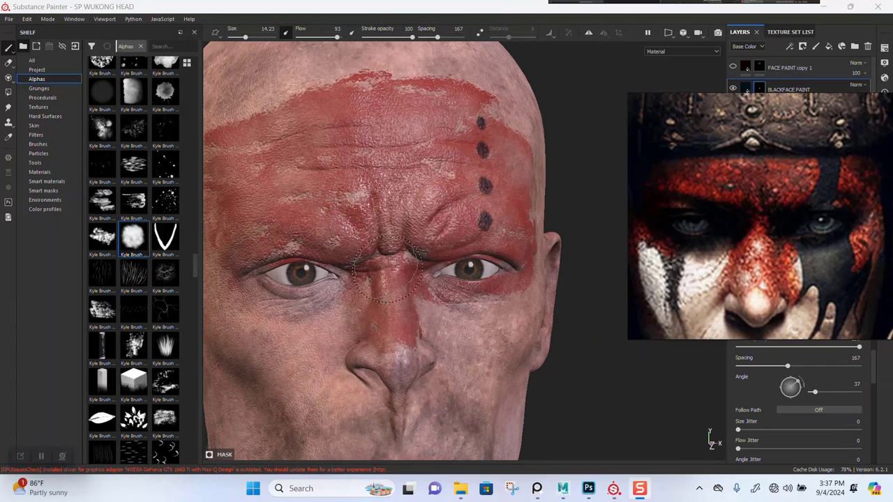
# Paint a second vertical row of black dots beside the first, nearer the character's left temple
pyautogui.keyDown('alt'); pyautogui.moveTo(429, 239); pyautogui.dragTo(437, 273, button='right'); pyautogui.keyUp('alt')
pyautogui.keyDown('alt'); pyautogui.moveTo(470, 272); pyautogui.dragTo(443, 270); pyautogui.keyUp('alt')
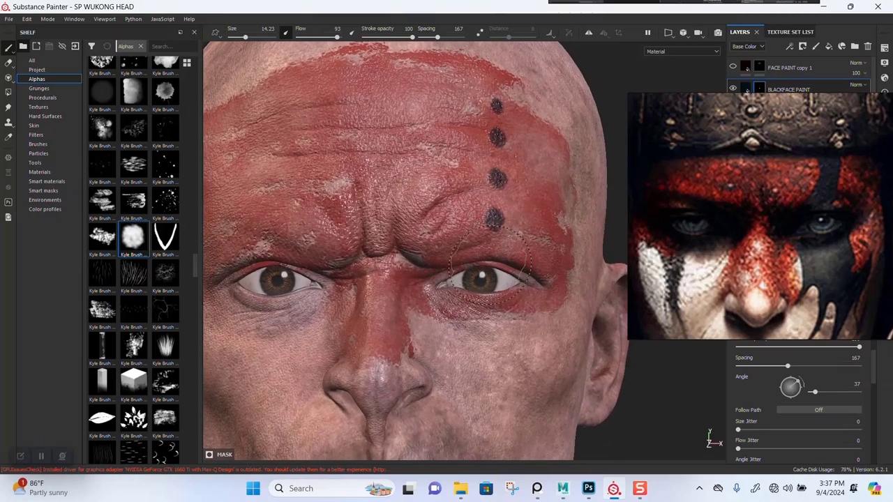
pyautogui.keyDown('alt'); pyautogui.moveTo(493, 239); pyautogui.dragTo(476, 269, button='middle'); pyautogui.keyUp('alt')
pyautogui.keyDown('alt'); pyautogui.moveTo(477, 269); pyautogui.dragTo(461, 269); pyautogui.keyUp('alt')
pyautogui.moveTo(518, 152); pyautogui.dragTo(505, 267)
pyautogui.scroll(-5, 503, 264)
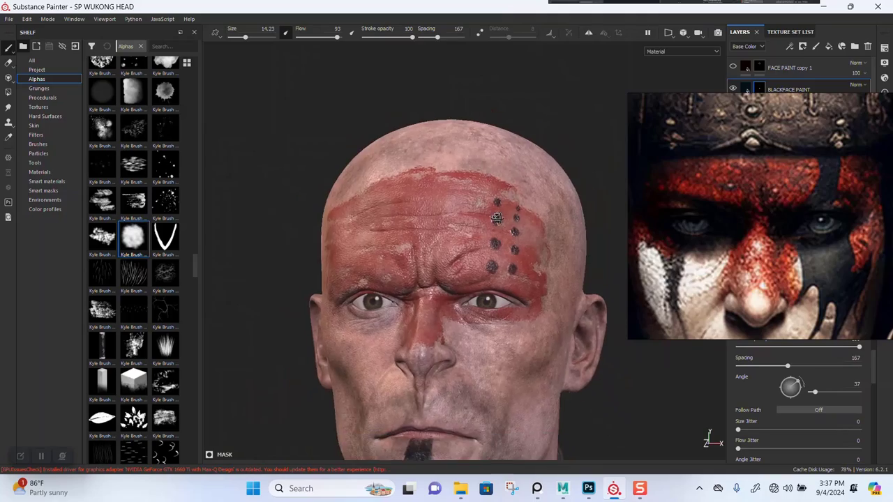
# Paint two matching vertical rows of black dots above the character's right eye
pyautogui.keyDown('alt'); pyautogui.moveTo(509, 222); pyautogui.dragTo(511, 257, button='right'); pyautogui.keyUp('alt')
pyautogui.moveTo(512, 257)
pyautogui.keyDown('alt'); pyautogui.mouseDown()
pyautogui.moveTo(563, 259)
pyautogui.moveTo(506, 261)
pyautogui.moveTo(515, 262)
pyautogui.mouseUp(); pyautogui.keyUp('alt')
pyautogui.keyDown('alt'); pyautogui.moveTo(515, 263); pyautogui.dragTo(522, 243, button='middle'); pyautogui.keyUp('alt')
pyautogui.keyDown('alt'); pyautogui.moveTo(328, 227); pyautogui.dragTo(354, 245); pyautogui.keyUp('alt')
pyautogui.keyDown('alt'); pyautogui.moveTo(354, 245); pyautogui.dragTo(387, 242, button='middle'); pyautogui.keyUp('alt')
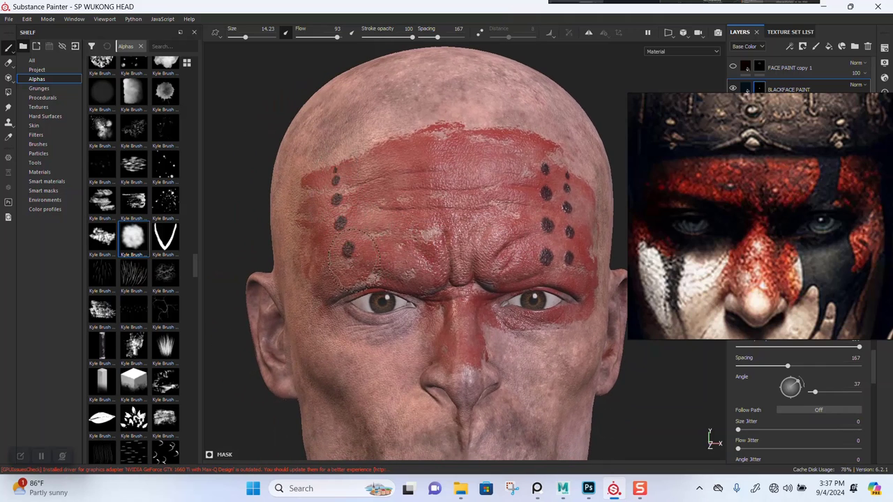
pyautogui.keyDown('alt'); pyautogui.moveTo(423, 278); pyautogui.dragTo(409, 214, button='right'); pyautogui.keyUp('alt')
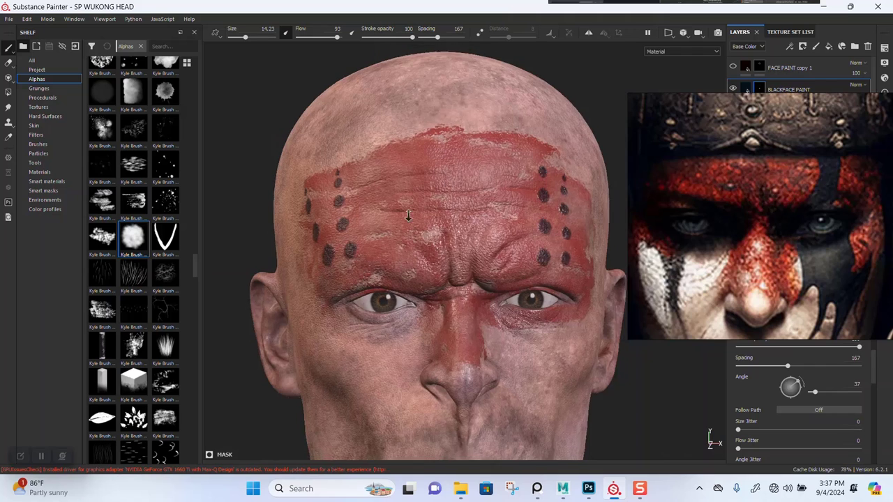
# Undo the rows of black dots on both sides of the forehead
pyautogui.keyDown('alt'); pyautogui.moveTo(409, 214); pyautogui.dragTo(391, 224); pyautogui.keyUp('alt')
pyautogui.keyDown('alt'); pyautogui.moveTo(421, 225); pyautogui.dragTo(388, 220, button='middle'); pyautogui.keyUp('alt')
pyautogui.hotkey('ctrl', 'z')
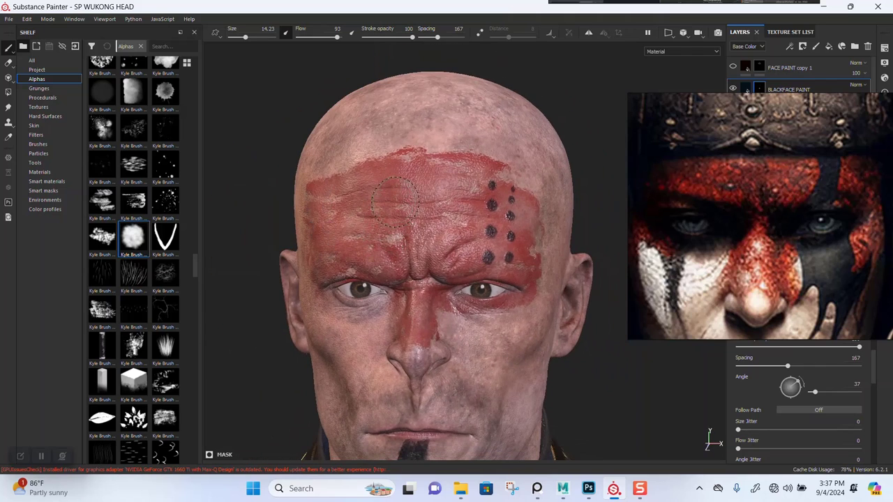
pyautogui.hotkey('ctrl', 'z')
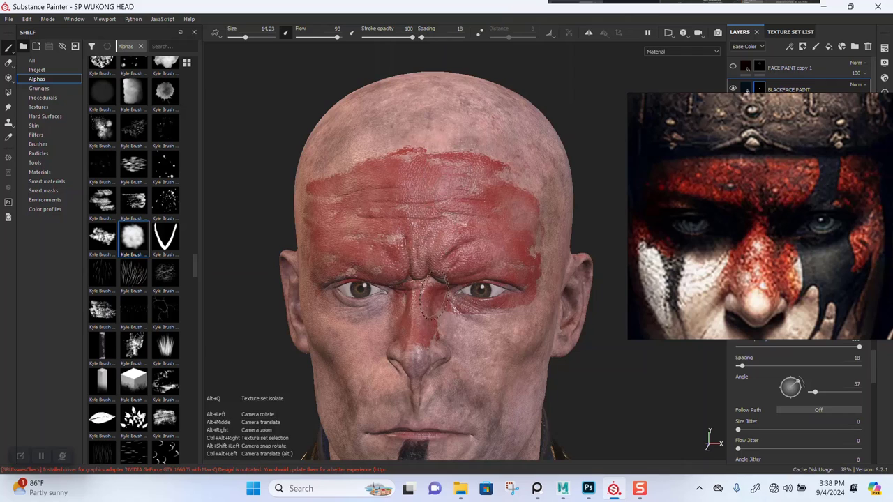
pyautogui.keyDown('alt'); pyautogui.moveTo(425, 291); pyautogui.dragTo(390, 200, button='middle'); pyautogui.keyUp('alt')
pyautogui.scroll(3, 398, 234)
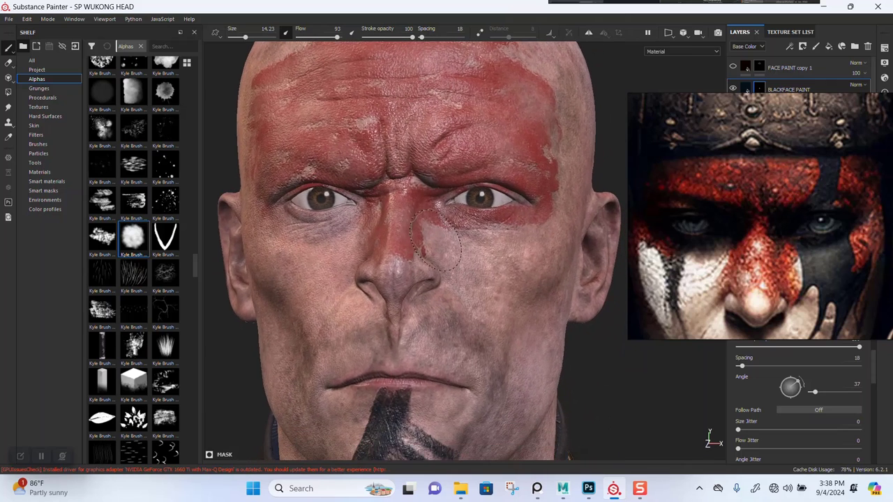
pyautogui.moveTo(468, 212); pyautogui.dragTo(477, 263)
pyautogui.hotkey('ctrl', 'z')
pyautogui.keyDown('alt'); pyautogui.moveTo(470, 259); pyautogui.dragTo(488, 303); pyautogui.keyUp('alt')
pyautogui.moveTo(522, 270)
pyautogui.mouseDown()
pyautogui.moveTo(511, 293)
pyautogui.moveTo(462, 294)
pyautogui.mouseUp()
pyautogui.hotkey('ctrl', 'z')
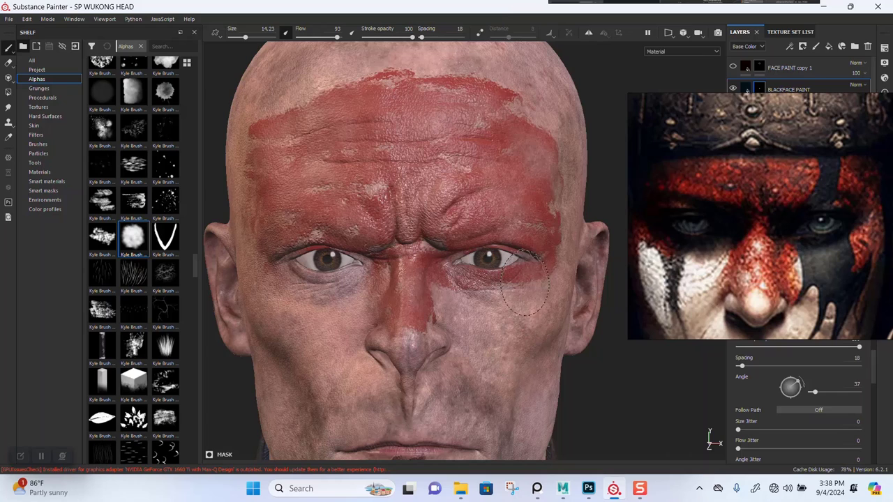
# Paint a rounded black patch directly beneath each of the character's eyes
pyautogui.moveTo(528, 282); pyautogui.dragTo(486, 292)
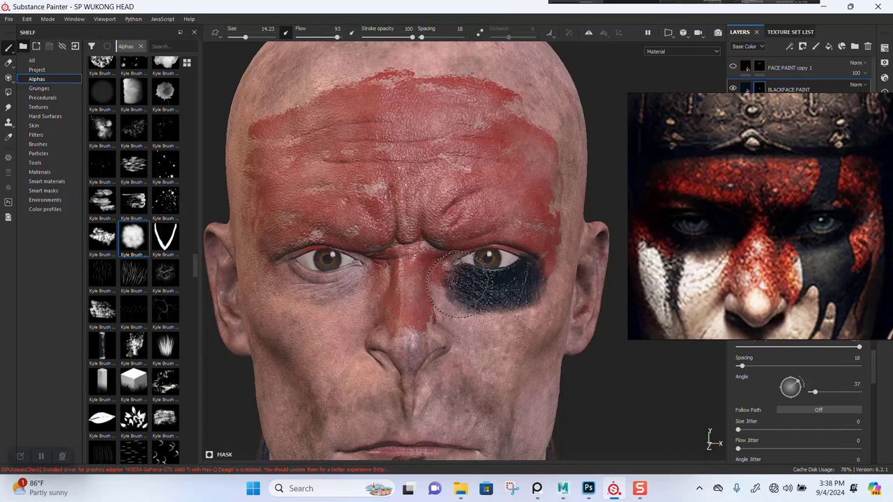
pyautogui.hotkey('ctrl', 'z')
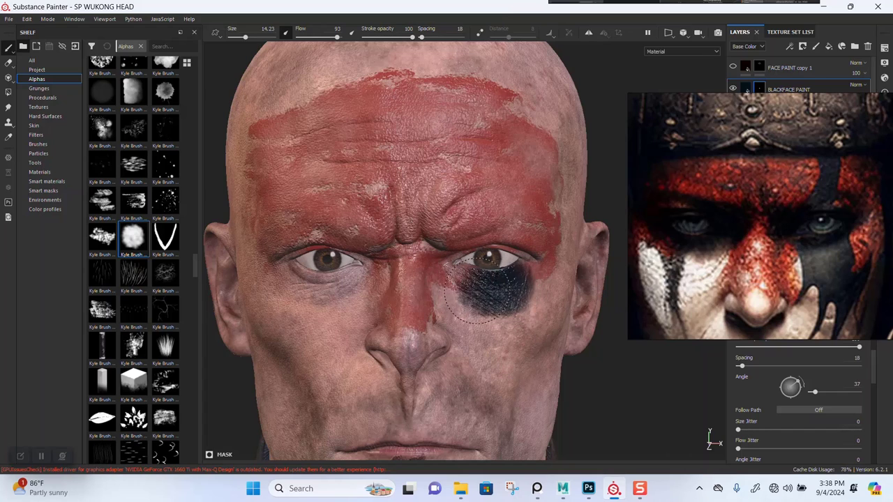
pyautogui.moveTo(342, 292); pyautogui.dragTo(273, 283)
pyautogui.scroll(-5, 434, 323)
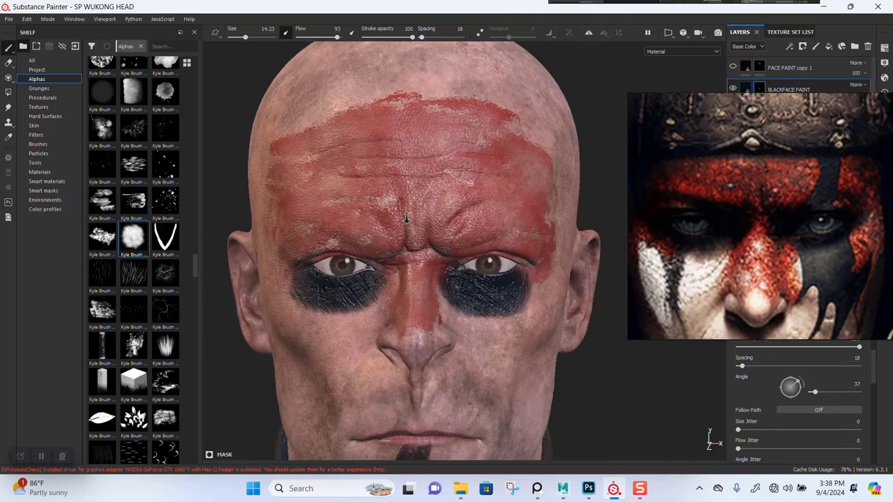
pyautogui.keyDown('alt'); pyautogui.moveTo(462, 307); pyautogui.dragTo(467, 269, button='middle'); pyautogui.keyUp('alt')
pyautogui.scroll(5, 466, 269)
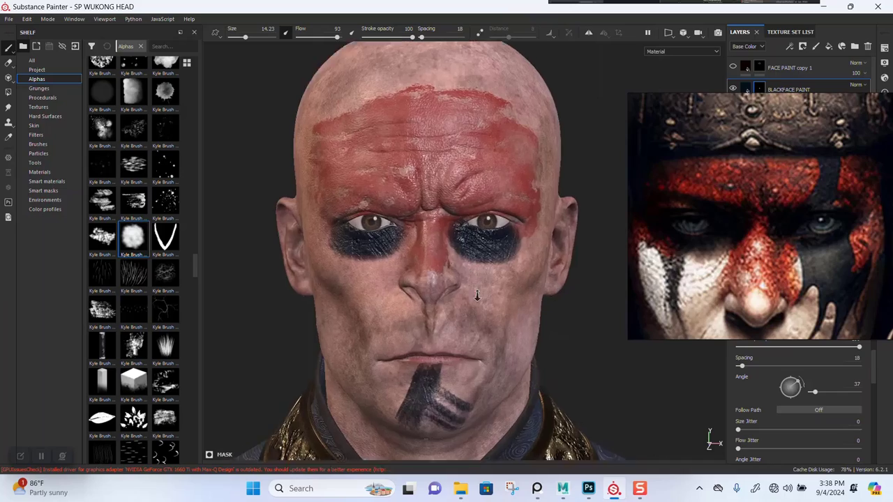
# Try to extend the black patch under the character's left eye down onto the cheek, and undo the stroke
pyautogui.keyDown('alt'); pyautogui.moveTo(455, 312); pyautogui.dragTo(436, 244, button='right'); pyautogui.keyUp('alt')
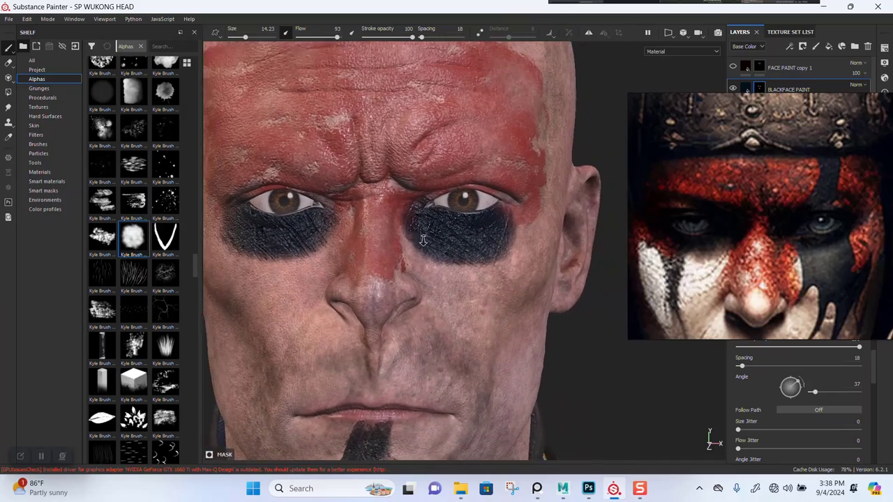
pyautogui.keyDown('alt'); pyautogui.moveTo(436, 244); pyautogui.dragTo(512, 245, button='middle'); pyautogui.keyUp('alt')
pyautogui.scroll(2, 438, 233)
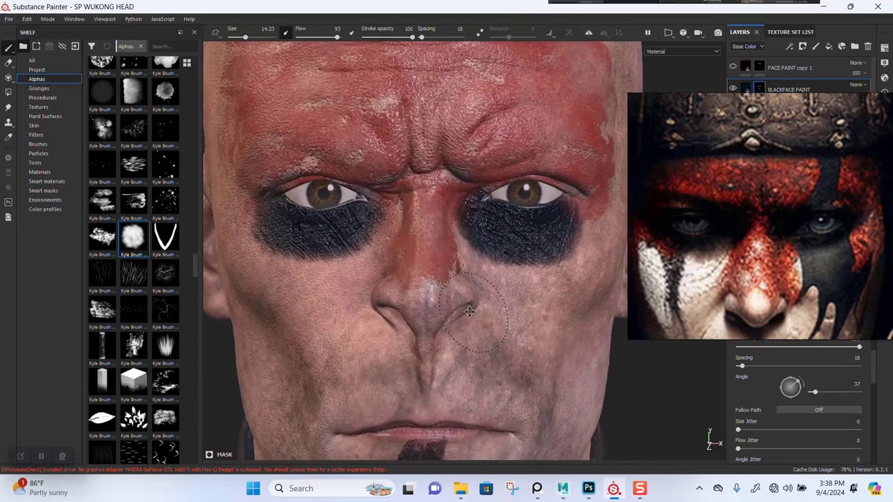
pyautogui.moveTo(438, 233)
pyautogui.keyDown('alt'); pyautogui.mouseDown()
pyautogui.moveTo(379, 272)
pyautogui.moveTo(440, 269)
pyautogui.mouseUp(); pyautogui.keyUp('alt')
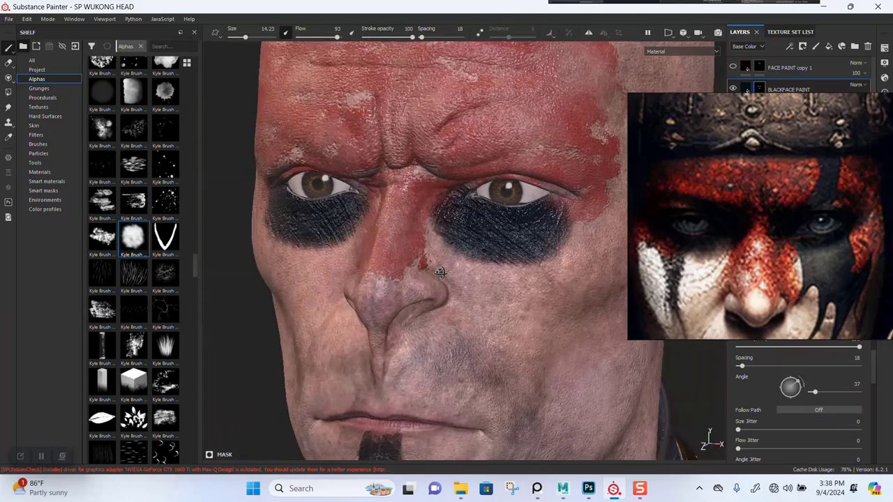
pyautogui.keyDown('alt'); pyautogui.moveTo(440, 270); pyautogui.dragTo(385, 274, button='middle'); pyautogui.keyUp('alt')
pyautogui.moveTo(392, 296)
pyautogui.keyDown('alt'); pyautogui.mouseDown(button='right')
pyautogui.moveTo(430, 395)
pyautogui.moveTo(417, 300)
pyautogui.mouseUp(button='right'); pyautogui.keyUp('alt')
pyautogui.keyDown('alt'); pyautogui.moveTo(417, 297); pyautogui.dragTo(444, 286); pyautogui.keyUp('alt')
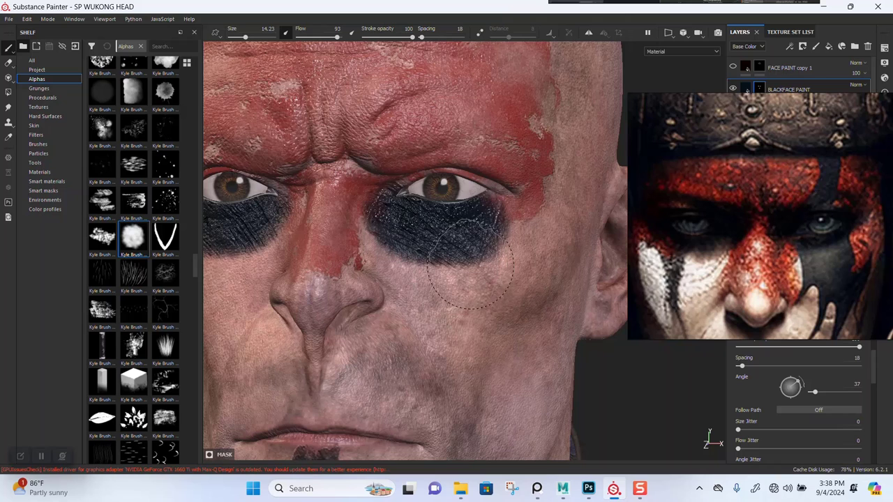
pyautogui.keyDown('alt'); pyautogui.moveTo(450, 283); pyautogui.dragTo(421, 277, button='middle'); pyautogui.keyUp('alt')
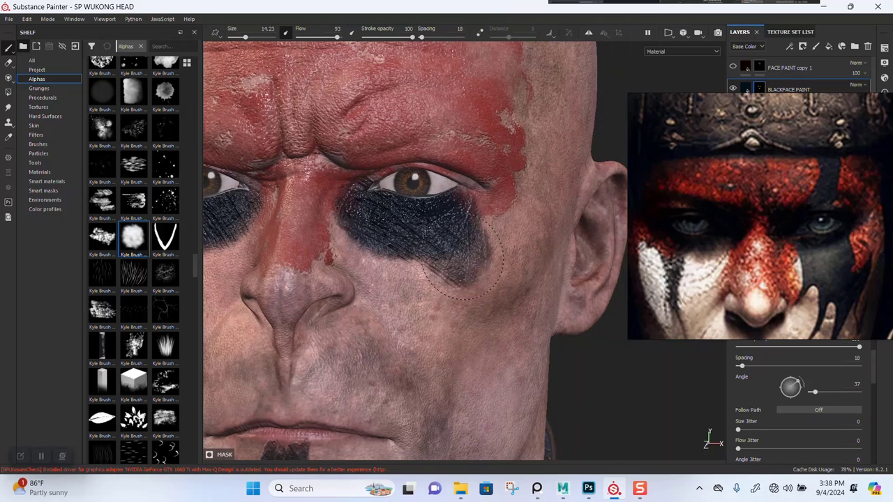
pyautogui.moveTo(459, 309); pyautogui.dragTo(448, 332)
pyautogui.keyDown('alt'); pyautogui.moveTo(392, 267); pyautogui.dragTo(434, 275, button='right'); pyautogui.keyUp('alt')
pyautogui.hotkey('ctrl', 'z')
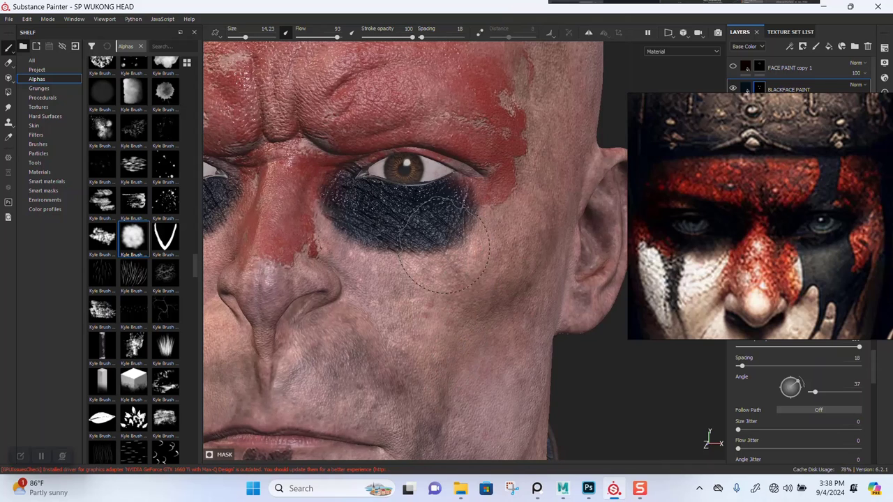
# Increase the brush size to 28.87 and paint a black streak from the left eye's patch down the cheek
pyautogui.press('[')
pyautogui.press(']')
pyautogui.press(']')
pyautogui.press(']')
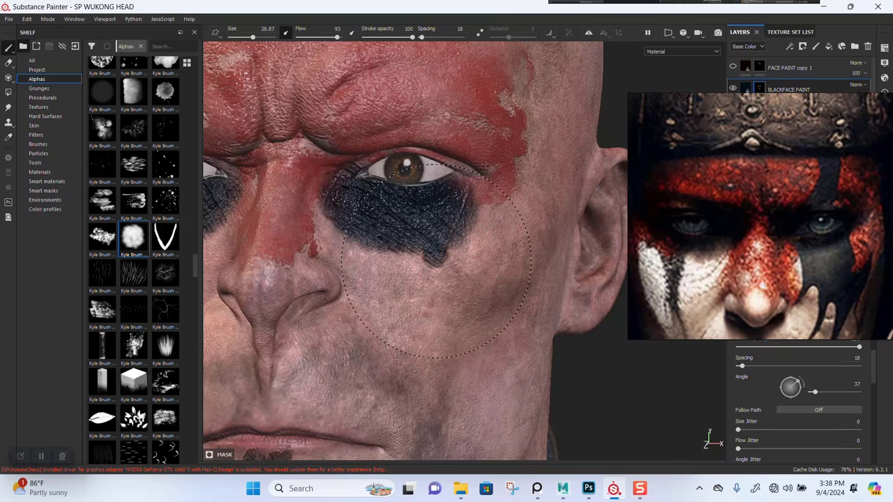
pyautogui.moveTo(429, 206); pyautogui.dragTo(434, 363)
pyautogui.keyDown('alt'); pyautogui.moveTo(443, 314); pyautogui.dragTo(418, 292, button='middle'); pyautogui.keyUp('alt')
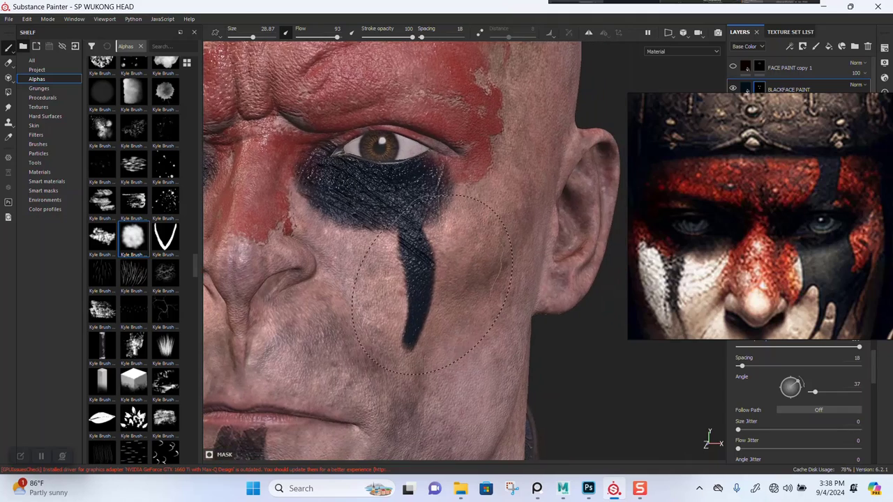
# Widen the streak on the left cheek with a parallel stroke, fill the gap, and extend its lower end
pyautogui.keyDown('alt'); pyautogui.moveTo(429, 261); pyautogui.dragTo(422, 273, button='right'); pyautogui.keyUp('alt')
pyautogui.keyDown('alt'); pyautogui.moveTo(422, 273); pyautogui.dragTo(426, 258); pyautogui.keyUp('alt')
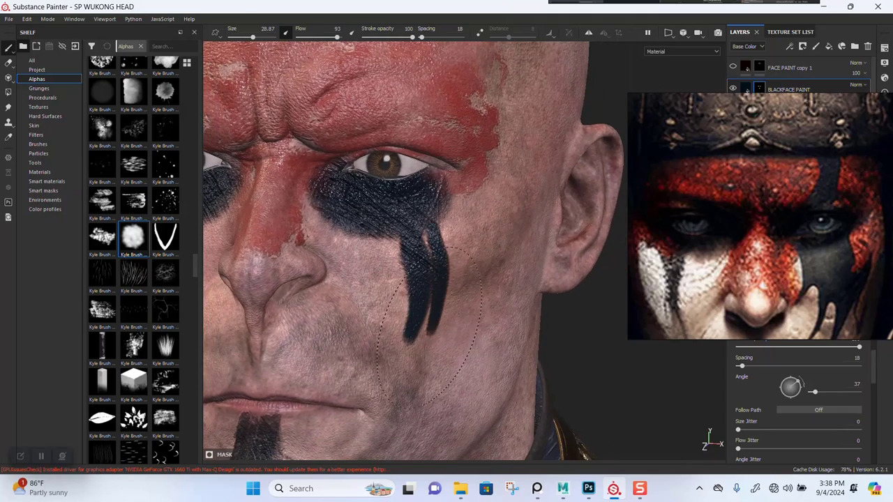
pyautogui.moveTo(422, 225); pyautogui.dragTo(436, 246)
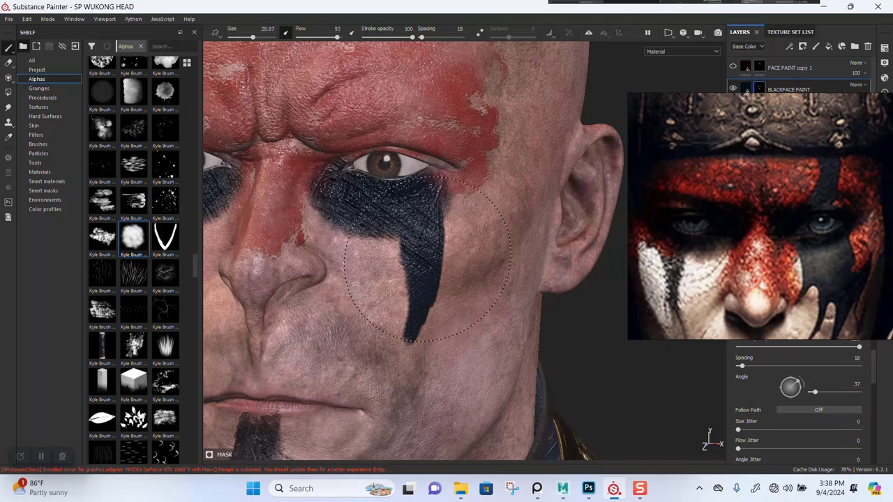
pyautogui.moveTo(412, 336); pyautogui.dragTo(411, 360)
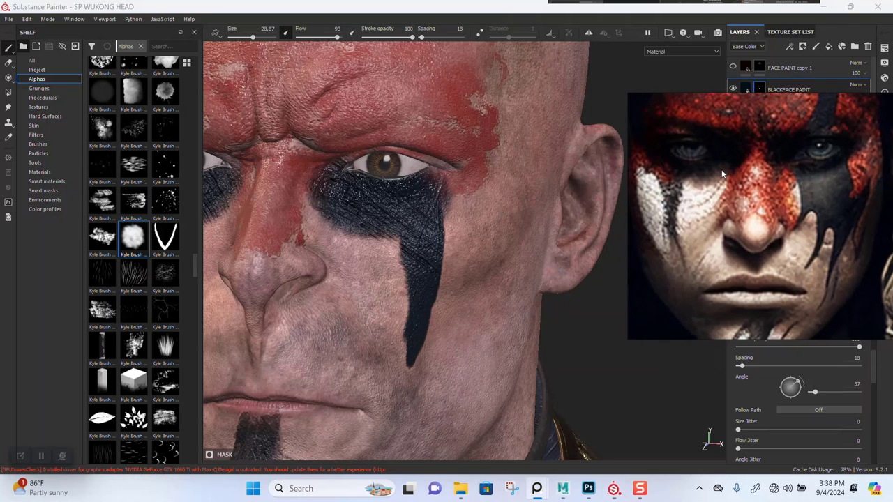
# Lengthen the left cheek streak toward the jaw and taper its lower end to a thin point
pyautogui.keyDown('alt'); pyautogui.moveTo(428, 265); pyautogui.dragTo(428, 328, button='right'); pyautogui.keyUp('alt')
pyautogui.keyDown('alt'); pyautogui.moveTo(428, 335); pyautogui.dragTo(447, 295); pyautogui.keyUp('alt')
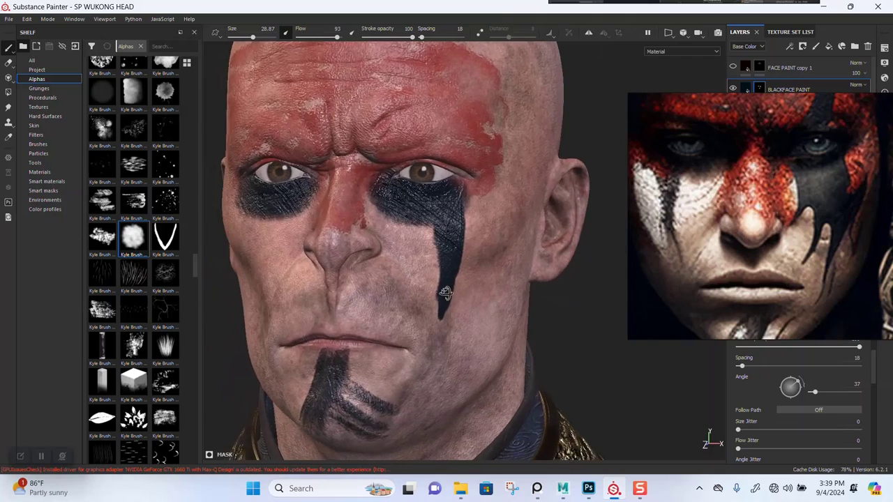
pyautogui.keyDown('alt'); pyautogui.moveTo(447, 295); pyautogui.dragTo(445, 269, button='right'); pyautogui.keyUp('alt')
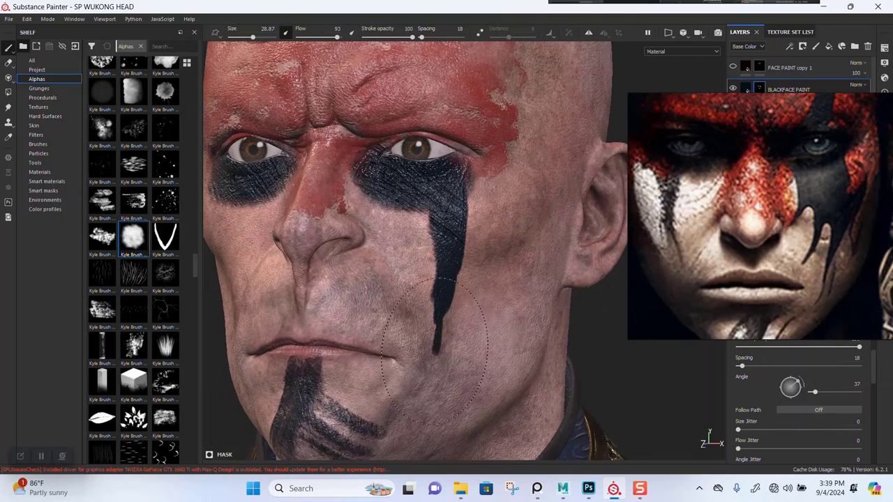
pyautogui.moveTo(445, 308)
pyautogui.keyDown('alt'); pyautogui.mouseDown()
pyautogui.moveTo(402, 311)
pyautogui.moveTo(442, 309)
pyautogui.mouseUp(); pyautogui.keyUp('alt')
pyautogui.keyDown('alt'); pyautogui.moveTo(442, 309); pyautogui.dragTo(459, 317, button='right'); pyautogui.keyUp('alt')
pyautogui.keyDown('alt'); pyautogui.moveTo(459, 317); pyautogui.dragTo(411, 282); pyautogui.keyUp('alt')
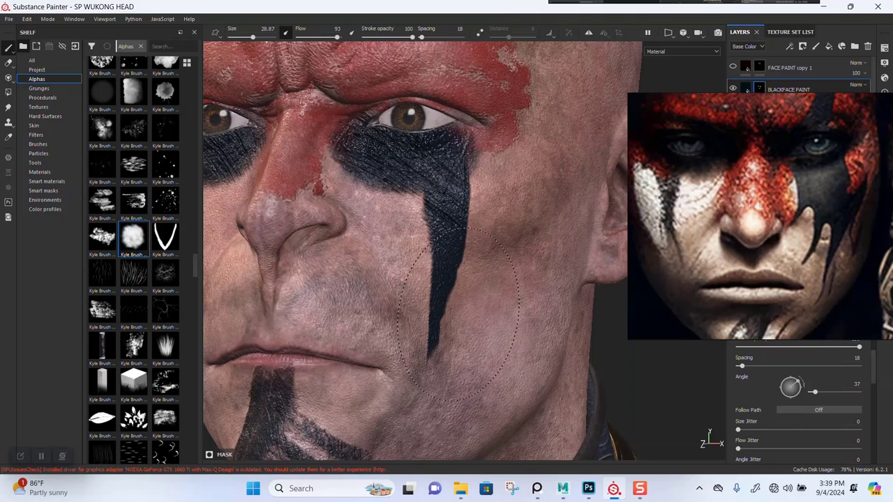
pyautogui.keyDown('alt'); pyautogui.moveTo(450, 356); pyautogui.dragTo(405, 318, button='right'); pyautogui.keyUp('alt')
pyautogui.keyDown('alt'); pyautogui.moveTo(405, 300); pyautogui.dragTo(449, 286); pyautogui.keyUp('alt')
pyautogui.keyDown('alt'); pyautogui.moveTo(449, 286); pyautogui.dragTo(504, 290, button='middle'); pyautogui.keyUp('alt')
pyautogui.keyDown('alt'); pyautogui.moveTo(503, 290); pyautogui.dragTo(463, 232); pyautogui.keyUp('alt')
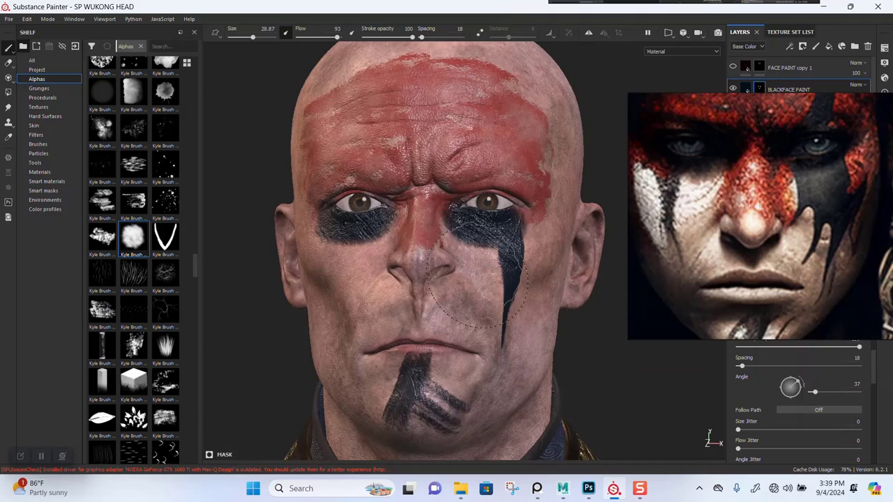
# Reshape the lower edge of the left eye's black patch into a diagonal running from the nose into the cheek streak
pyautogui.scroll(5, 481, 277)
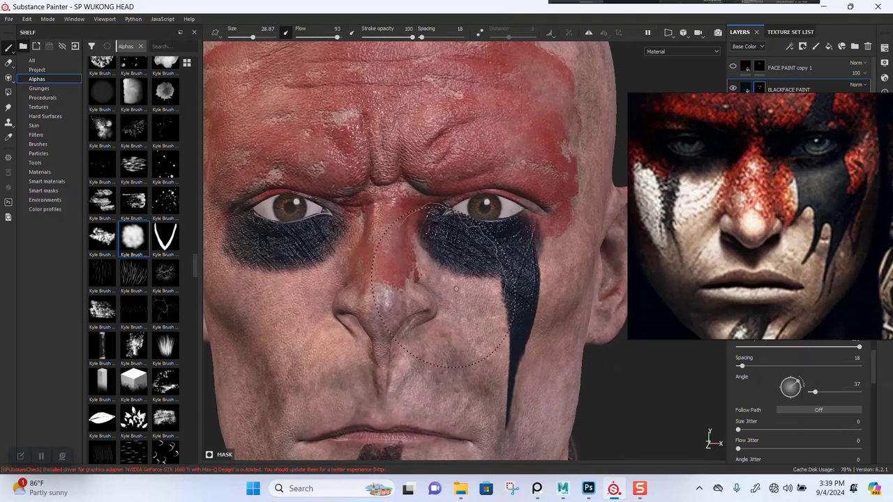
pyautogui.scroll(-1, 472, 294)
pyautogui.scroll(2, 473, 296)
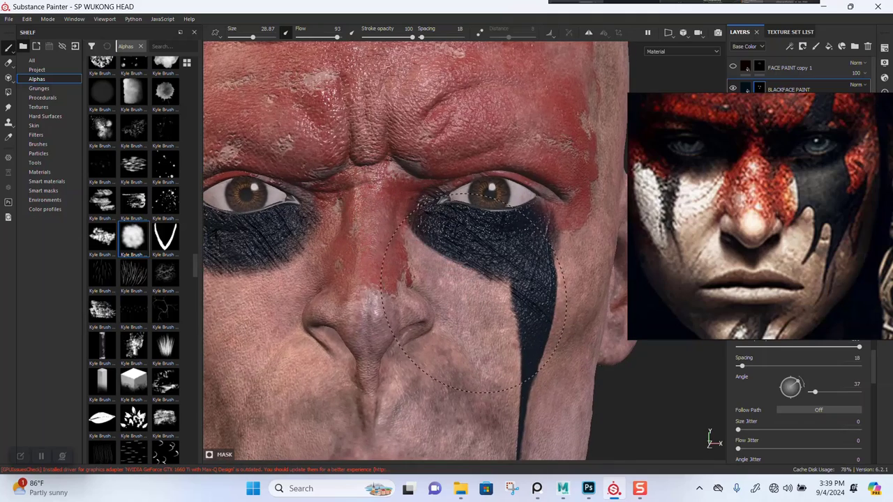
pyautogui.keyDown('alt'); pyautogui.moveTo(402, 315); pyautogui.dragTo(560, 294, button='middle'); pyautogui.keyUp('alt')
pyautogui.keyDown('alt'); pyautogui.moveTo(455, 236); pyautogui.dragTo(483, 241); pyautogui.keyUp('alt')
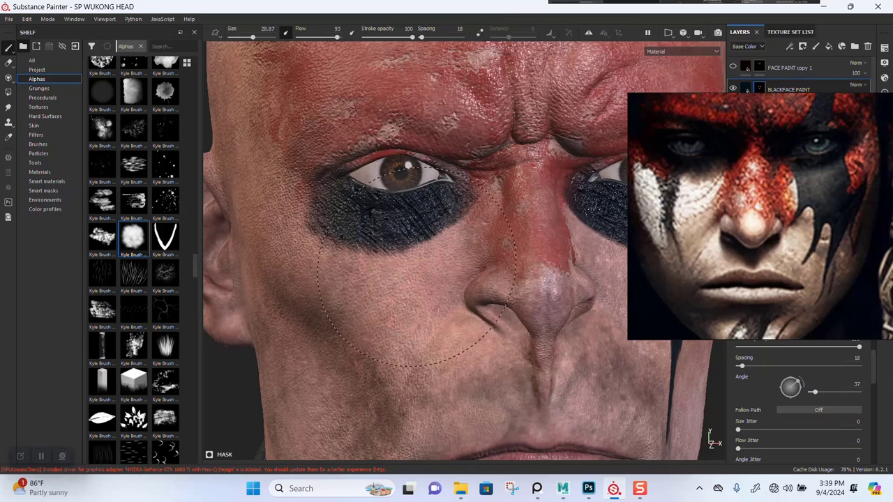
pyautogui.keyDown('alt'); pyautogui.moveTo(415, 253); pyautogui.dragTo(481, 250); pyautogui.keyUp('alt')
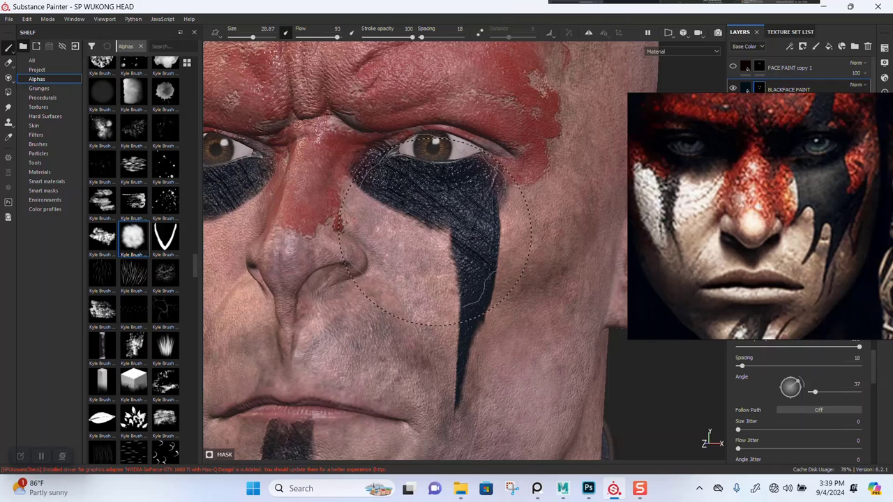
# Reduce the brush size to 12.76 and paint a short black drip from the left eye's patch toward the nostril
pyautogui.moveTo(420, 229)
pyautogui.keyDown('ctrl'); pyautogui.mouseDown(button='right')
pyautogui.moveTo(375, 230)
pyautogui.moveTo(416, 229)
pyautogui.mouseUp(button='right'); pyautogui.keyUp('ctrl')
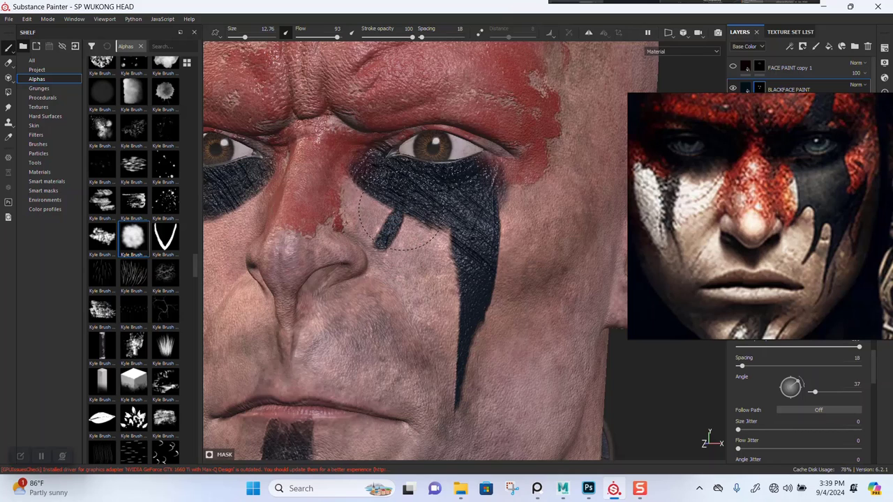
pyautogui.moveTo(386, 241); pyautogui.dragTo(368, 257)
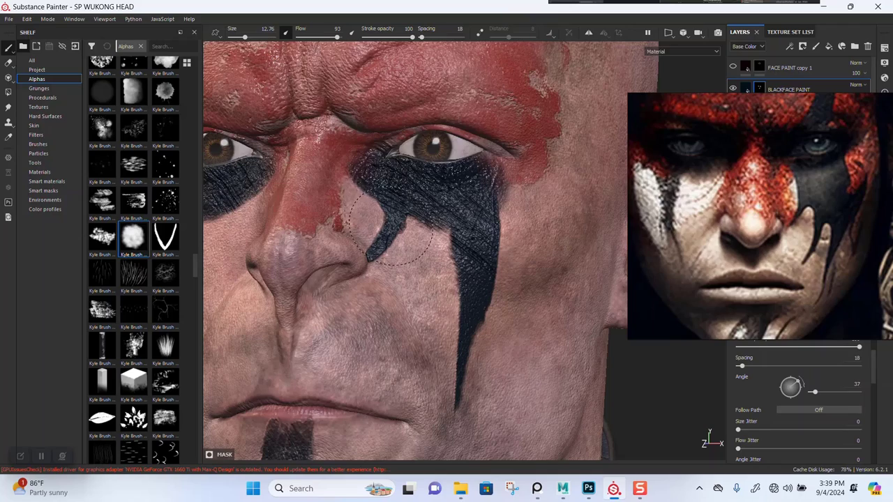
pyautogui.keyDown('alt'); pyautogui.moveTo(449, 294); pyautogui.dragTo(444, 261, button='right'); pyautogui.keyUp('alt')
pyautogui.keyDown('alt'); pyautogui.moveTo(444, 261); pyautogui.dragTo(438, 276); pyautogui.keyUp('alt')
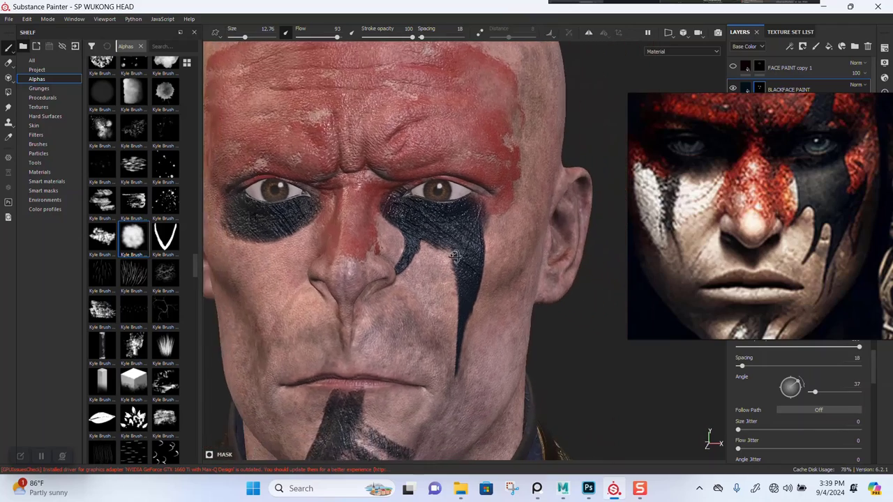
# Refine the short drip beside the nose into a narrower, pointed shape with a smooth join to the patch
pyautogui.keyDown('alt'); pyautogui.moveTo(438, 276); pyautogui.dragTo(449, 323, button='right'); pyautogui.keyUp('alt')
pyautogui.keyDown('alt'); pyautogui.moveTo(448, 324); pyautogui.dragTo(447, 307); pyautogui.keyUp('alt')
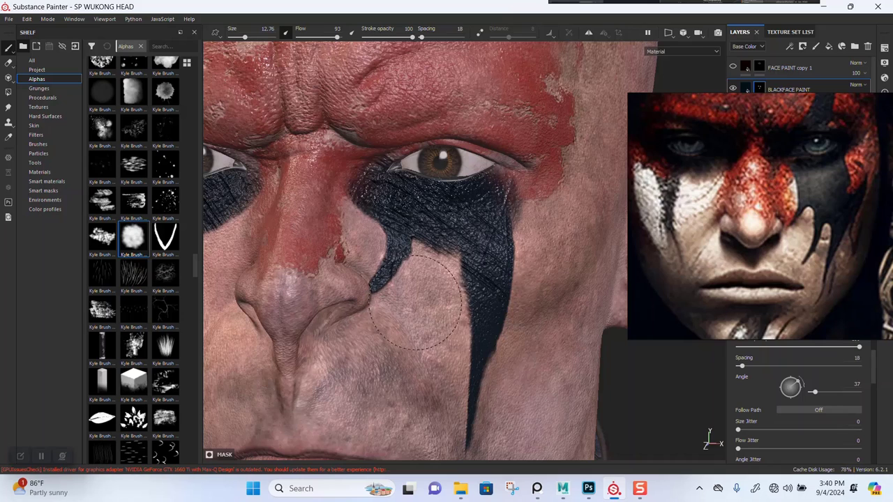
pyautogui.moveTo(413, 272); pyautogui.dragTo(413, 254)
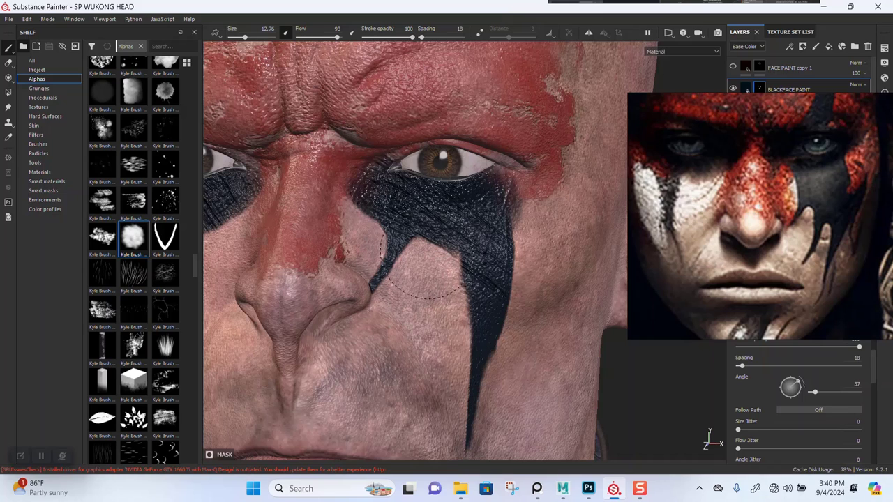
pyautogui.scroll(-3, 441, 305)
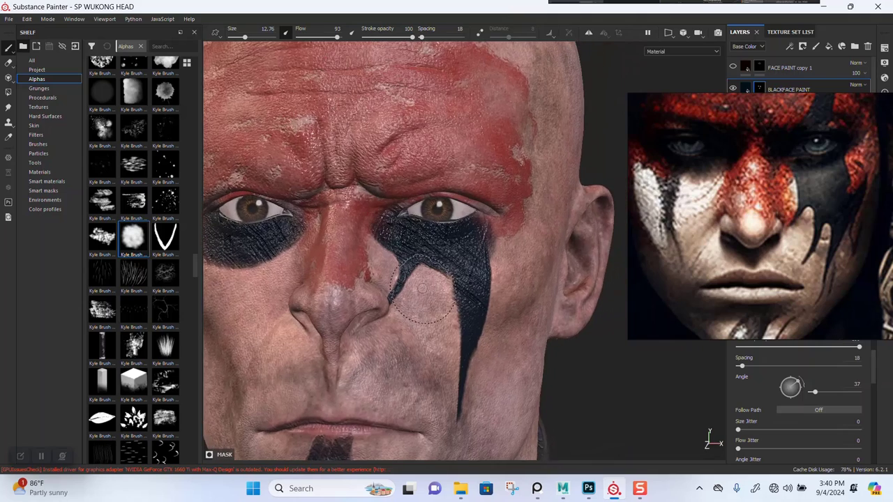
# Show only the Base Color channel and paint a thin curved black drip between the nose drip and cheek streak
pyautogui.keyDown('alt'); pyautogui.moveTo(424, 303); pyautogui.dragTo(438, 281); pyautogui.keyUp('alt')
pyautogui.scroll(2, 438, 282)
pyautogui.press('c')
pyautogui.press('c')
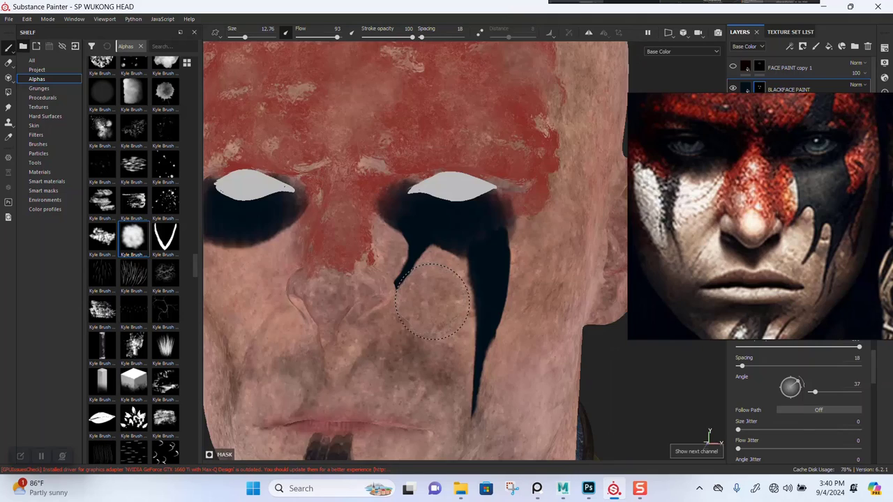
pyautogui.scroll(1, 434, 268)
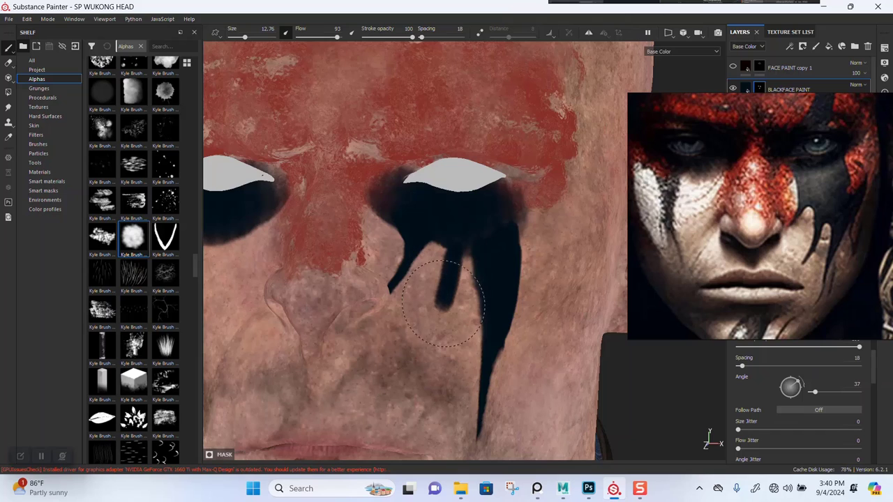
pyautogui.hotkey('ctrl', 'z')
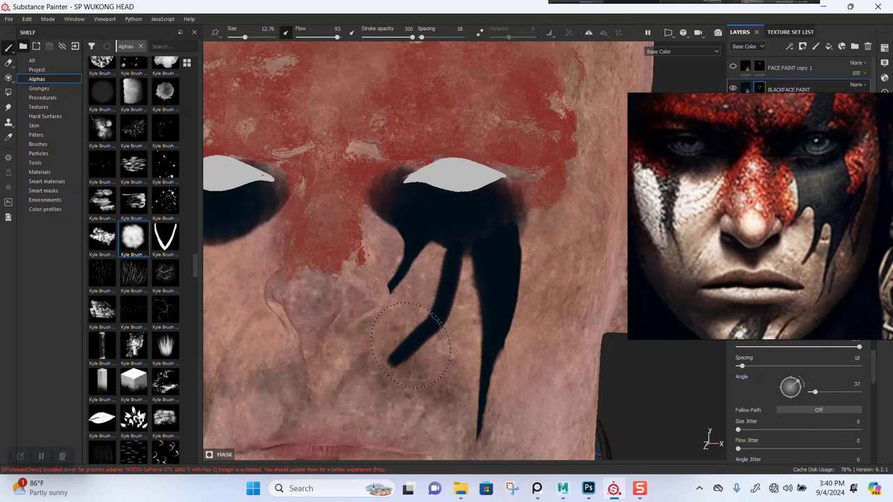
pyautogui.moveTo(390, 366); pyautogui.dragTo(424, 330)
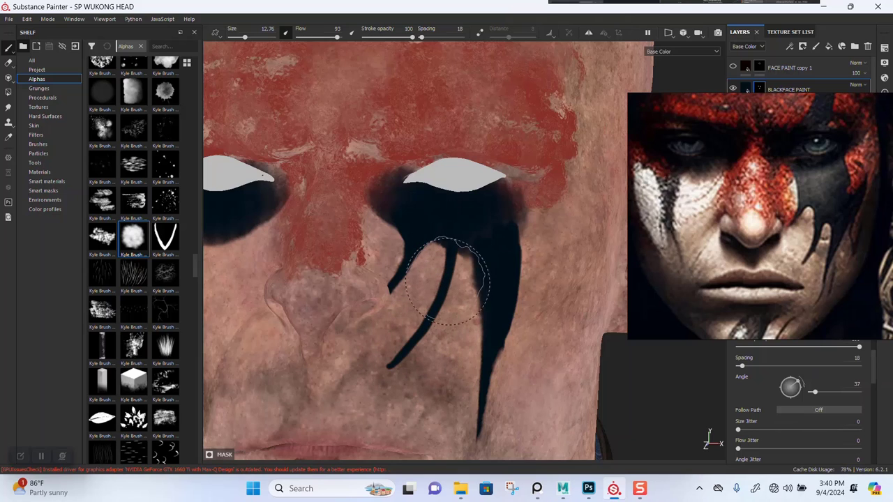
# Examine the left eye's black drips up close, from a distance and at an angle, in Base Color and in the full material view
pyautogui.keyDown('alt'); pyautogui.moveTo(453, 302); pyautogui.dragTo(457, 275, button='middle'); pyautogui.keyUp('alt')
pyautogui.keyDown('alt'); pyautogui.moveTo(457, 275); pyautogui.dragTo(458, 250, button='right'); pyautogui.keyUp('alt')
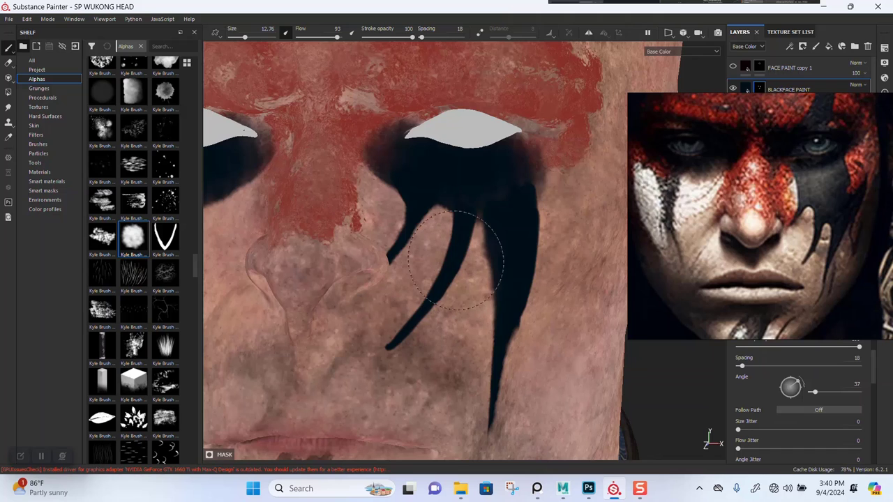
pyautogui.scroll(-5, 461, 255)
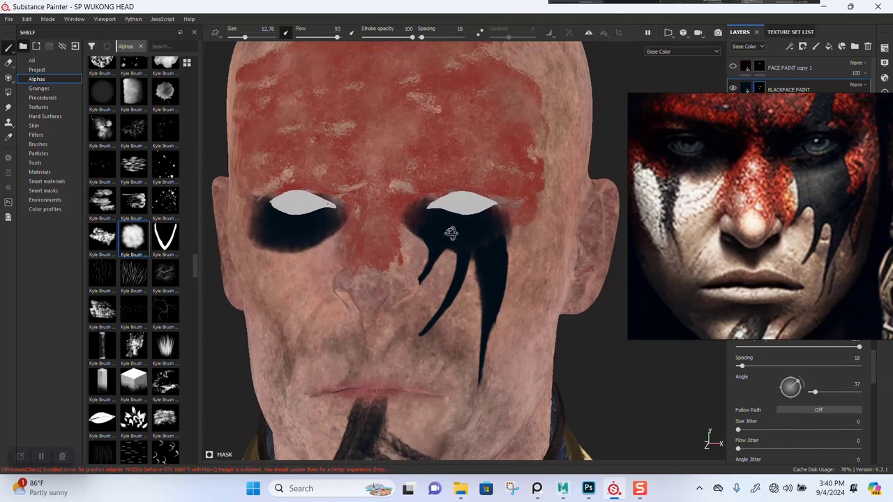
pyautogui.keyDown('alt'); pyautogui.moveTo(462, 254); pyautogui.dragTo(469, 277, button='middle'); pyautogui.keyUp('alt')
pyautogui.scroll(1, 469, 275)
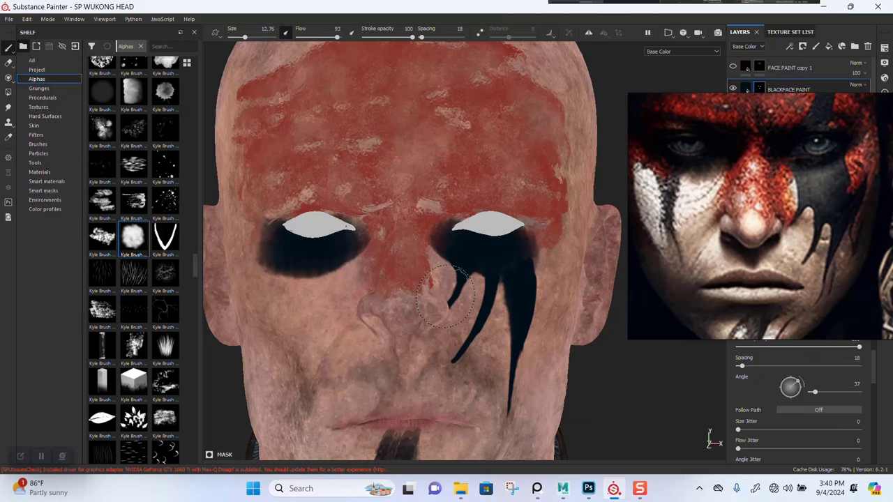
pyautogui.keyDown('alt'); pyautogui.moveTo(445, 296); pyautogui.dragTo(433, 235, button='middle'); pyautogui.keyUp('alt')
pyautogui.keyDown('alt'); pyautogui.moveTo(545, 282); pyautogui.dragTo(496, 299); pyautogui.keyUp('alt')
pyautogui.moveTo(496, 298)
pyautogui.keyDown('alt'); pyautogui.mouseDown(button='middle')
pyautogui.moveTo(476, 281)
pyautogui.moveTo(443, 285)
pyautogui.mouseUp(button='middle'); pyautogui.keyUp('alt')
pyautogui.scroll(1, 475, 281)
pyautogui.keyDown('alt'); pyautogui.moveTo(442, 255); pyautogui.dragTo(481, 280, button='right'); pyautogui.keyUp('alt')
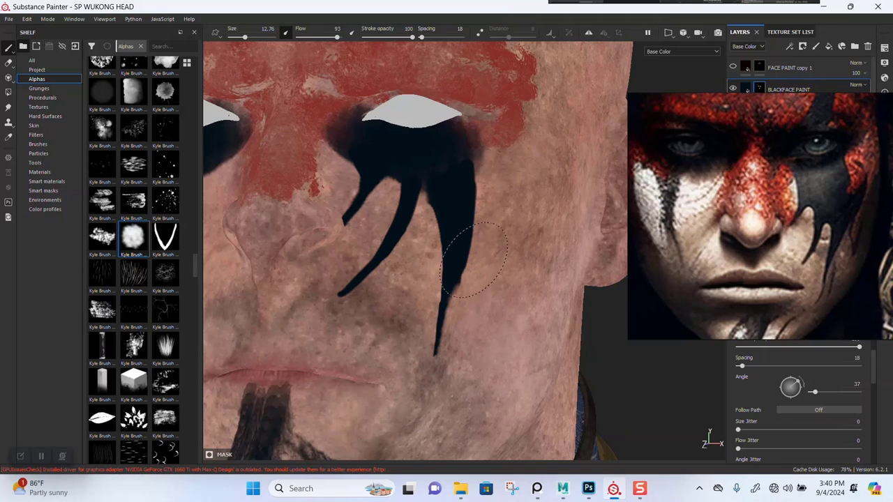
pyautogui.scroll(-6, 516, 279)
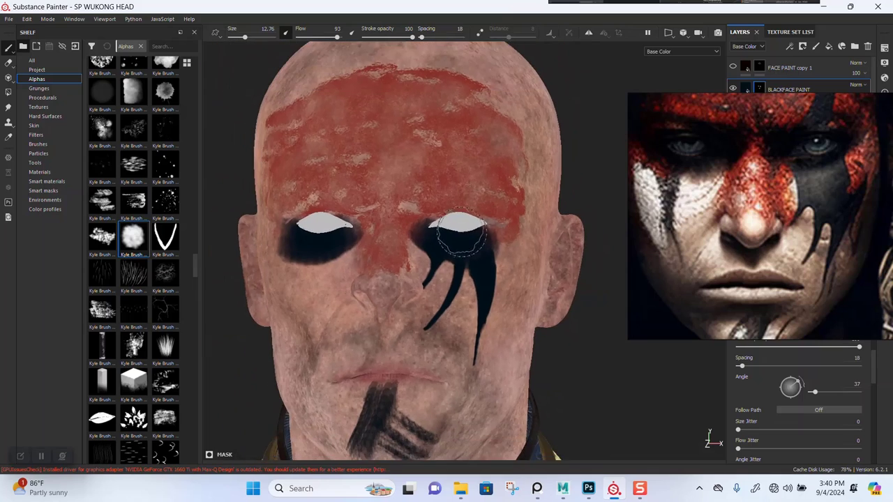
pyautogui.press('m')
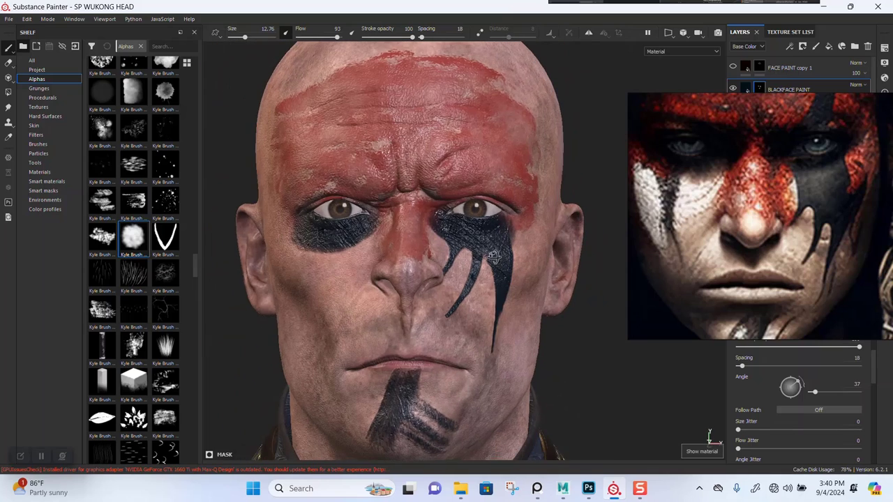
pyautogui.scroll(5, 462, 302)
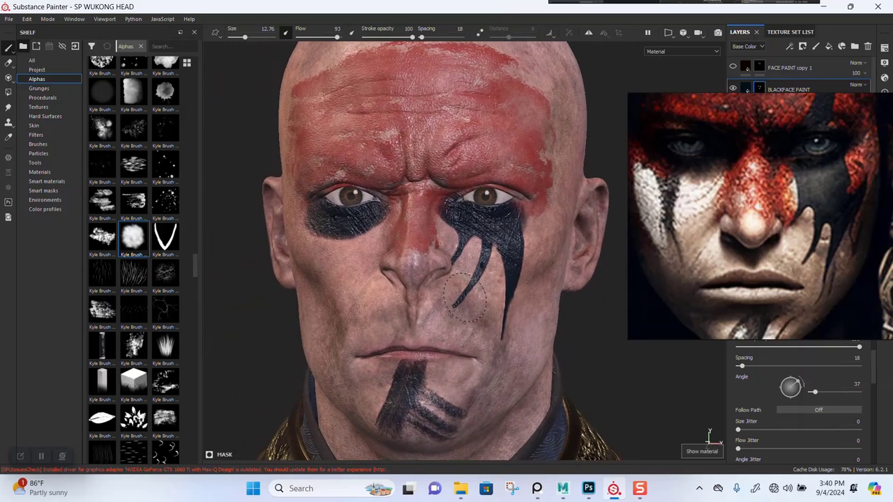
pyautogui.moveTo(472, 308)
pyautogui.keyDown('alt'); pyautogui.mouseDown()
pyautogui.moveTo(428, 296)
pyautogui.moveTo(397, 300)
pyautogui.moveTo(391, 312)
pyautogui.moveTo(437, 317)
pyautogui.moveTo(484, 303)
pyautogui.moveTo(372, 262)
pyautogui.mouseUp(); pyautogui.keyUp('alt')
# Show only the Base Color channel and paint a curved, tapered black drip from the right eye's patch down the cheek
pyautogui.press('c')
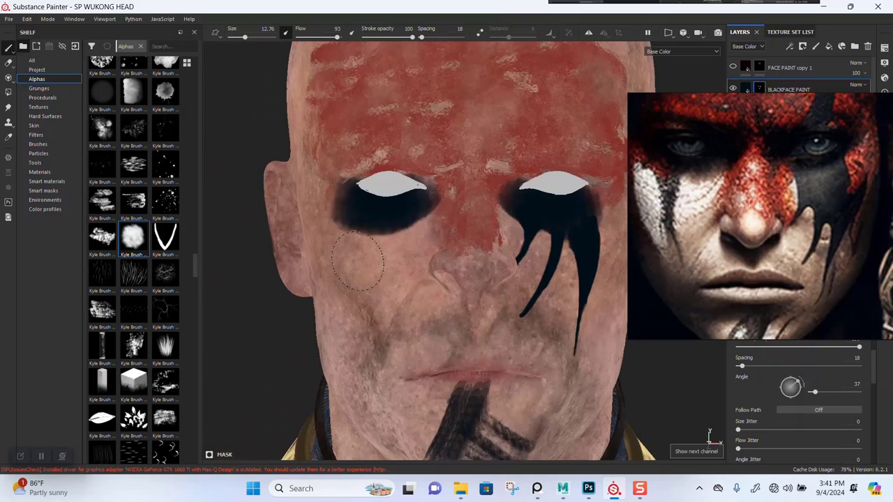
pyautogui.scroll(1, 369, 264)
pyautogui.keyDown('alt'); pyautogui.moveTo(386, 248); pyautogui.dragTo(381, 283, button='middle'); pyautogui.keyUp('alt')
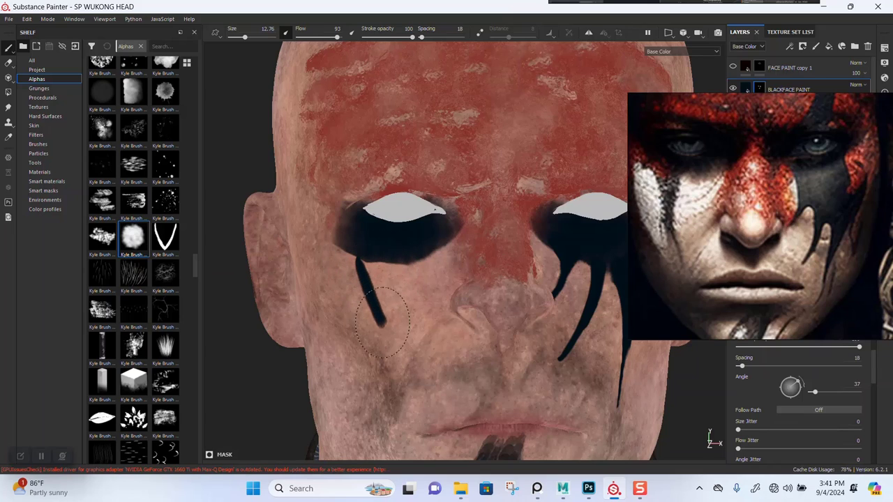
pyautogui.moveTo(383, 321); pyautogui.dragTo(408, 352)
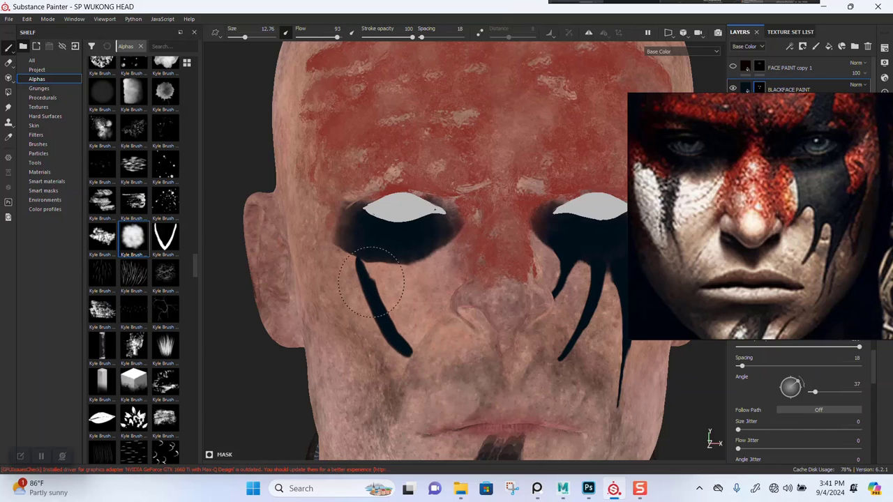
pyautogui.moveTo(386, 284); pyautogui.dragTo(391, 263)
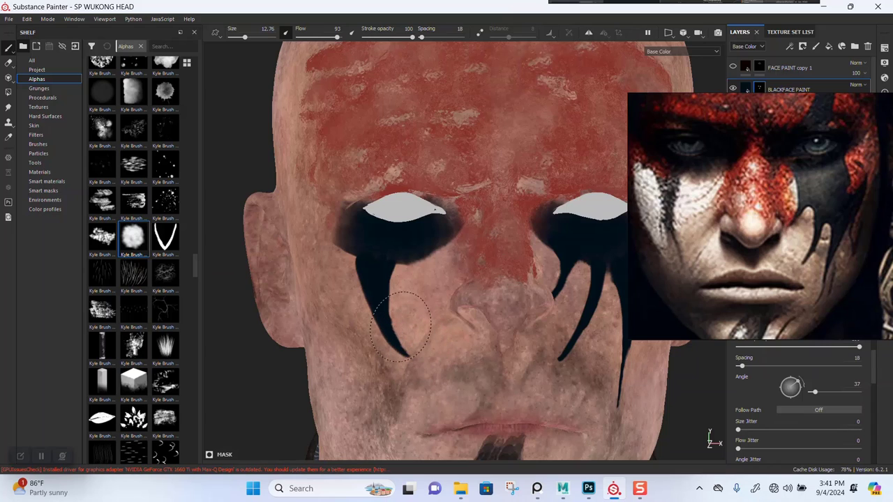
# Examine the drips under both eyes in the full material view, from the whole head to a close-up of the face
pyautogui.press('m')
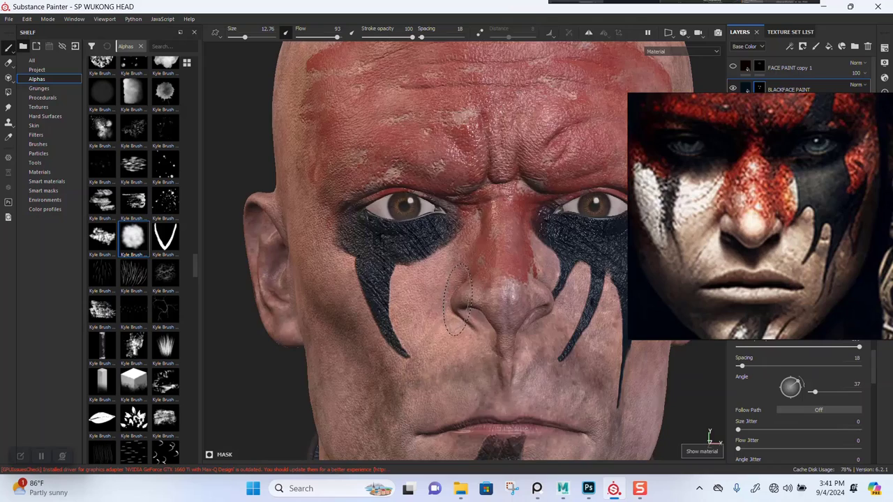
pyautogui.keyDown('alt'); pyautogui.moveTo(478, 309); pyautogui.dragTo(470, 236, button='right'); pyautogui.keyUp('alt')
pyautogui.keyDown('alt'); pyautogui.moveTo(483, 300); pyautogui.dragTo(420, 274, button='middle'); pyautogui.keyUp('alt')
pyautogui.keyDown('alt'); pyautogui.moveTo(413, 289); pyautogui.dragTo(419, 284); pyautogui.keyUp('alt')
pyautogui.keyDown('alt'); pyautogui.moveTo(420, 285); pyautogui.dragTo(423, 299, button='middle'); pyautogui.keyUp('alt')
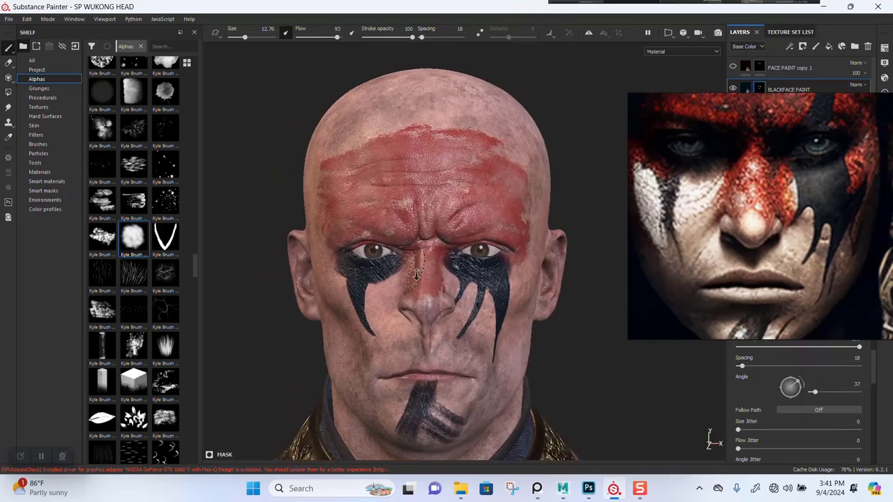
pyautogui.keyDown('alt'); pyautogui.moveTo(424, 300); pyautogui.dragTo(441, 342, button='right'); pyautogui.keyUp('alt')
pyautogui.moveTo(442, 344)
pyautogui.keyDown('alt'); pyautogui.mouseDown()
pyautogui.moveTo(492, 353)
pyautogui.moveTo(444, 345)
pyautogui.mouseUp(); pyautogui.keyUp('alt')
pyautogui.keyDown('alt'); pyautogui.moveTo(444, 345); pyautogui.dragTo(431, 325, button='right'); pyautogui.keyUp('alt')
pyautogui.keyDown('alt'); pyautogui.moveTo(432, 325); pyautogui.dragTo(431, 265, button='middle'); pyautogui.keyUp('alt')
pyautogui.keyDown('alt'); pyautogui.moveTo(431, 265); pyautogui.dragTo(445, 293, button='right'); pyautogui.keyUp('alt')
pyautogui.moveTo(422, 322)
pyautogui.keyDown('alt'); pyautogui.mouseDown()
pyautogui.moveTo(447, 328)
pyautogui.moveTo(419, 330)
pyautogui.moveTo(427, 326)
pyautogui.mouseUp(); pyautogui.keyUp('alt')
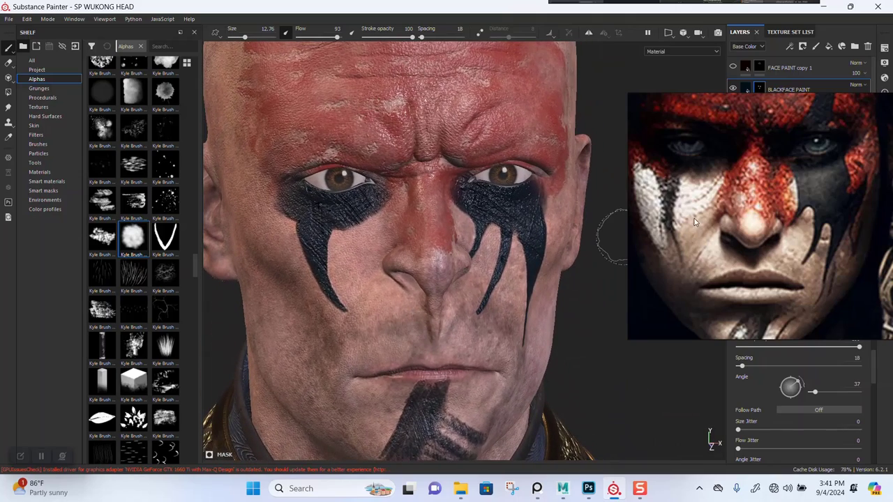
# Compare the face with the reference photo and reposition the photo over the layer stack, leaving most of the model visible
pyautogui.scroll(4, 741, 226)
pyautogui.moveTo(733, 256); pyautogui.dragTo(742, 244, button='middle')
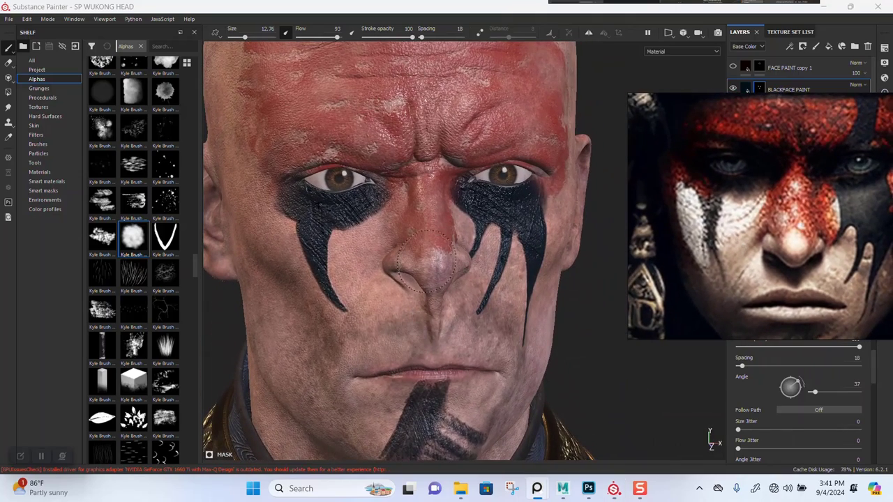
pyautogui.moveTo(427, 262)
pyautogui.keyDown('alt'); pyautogui.mouseDown()
pyautogui.moveTo(468, 295)
pyautogui.moveTo(437, 299)
pyautogui.mouseUp(); pyautogui.keyUp('alt')
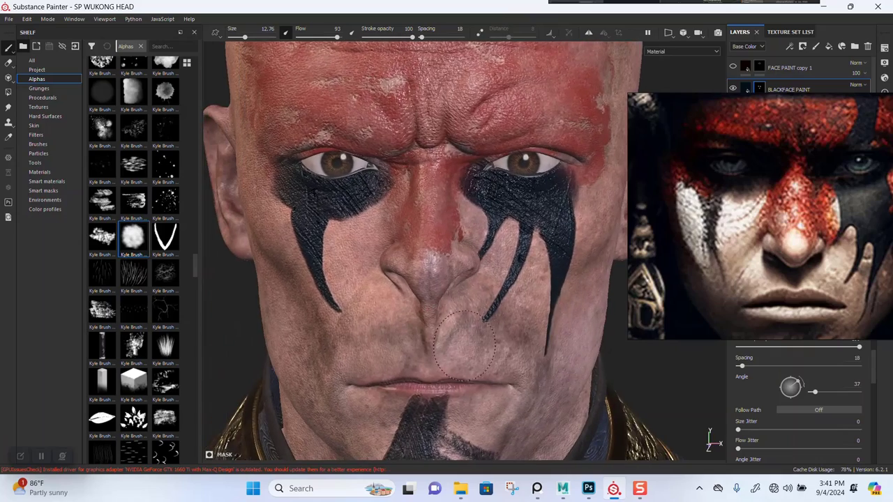
pyautogui.scroll(-2, 466, 346)
pyautogui.moveTo(760, 214); pyautogui.dragTo(227, 228, button='right')
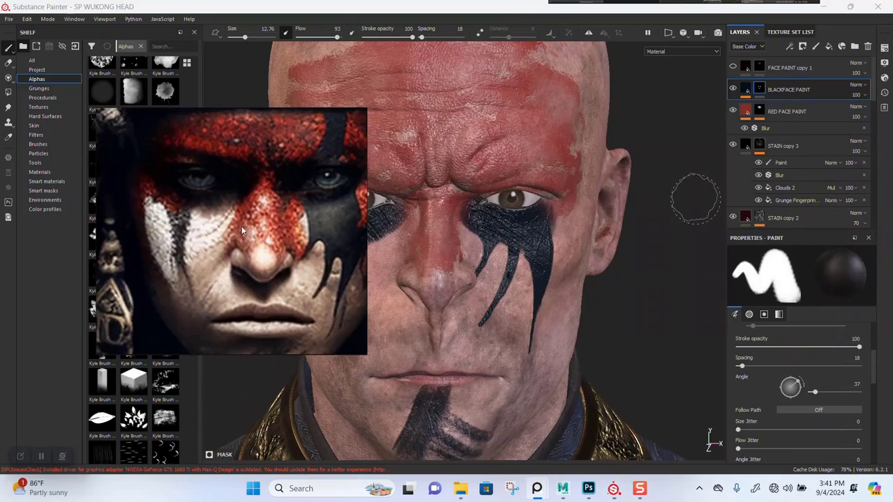
pyautogui.moveTo(242, 230); pyautogui.dragTo(235, 173)
pyautogui.moveTo(220, 90); pyautogui.dragTo(759, 168)
pyautogui.scroll(2, 357, 313)
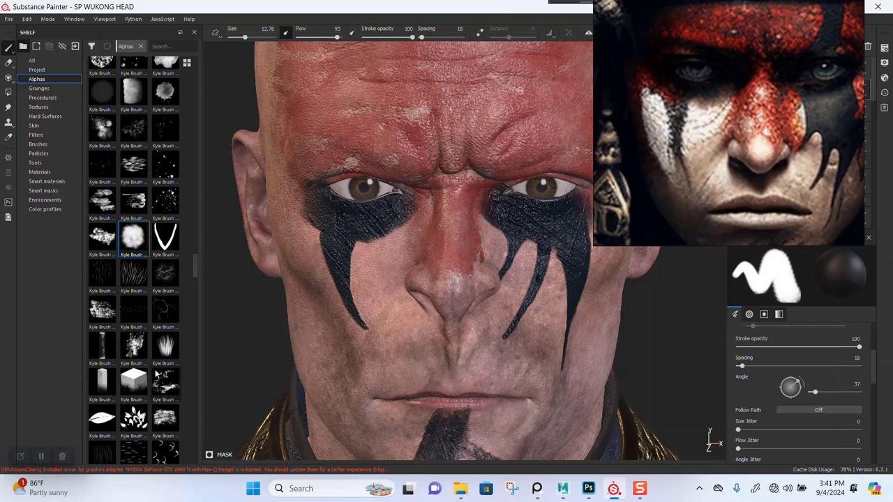
# Choose Kyle Brush Presets alpha 3 as the brush alpha
pyautogui.scroll(3, 129, 293)
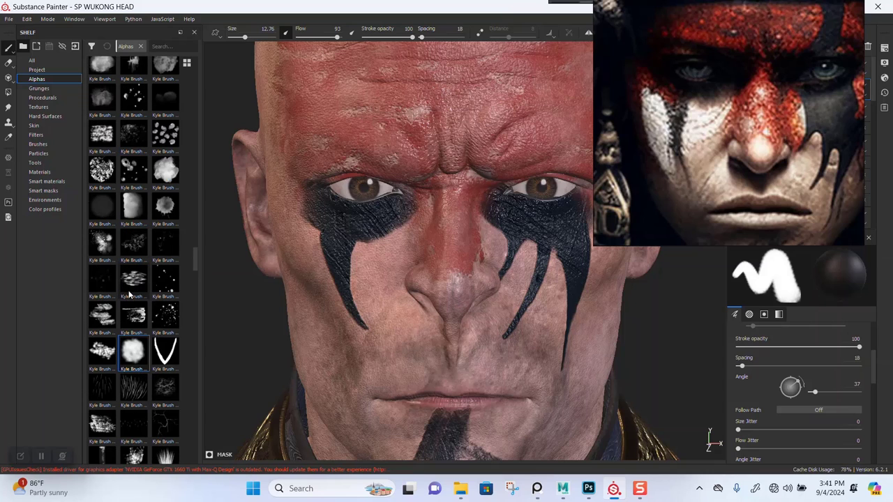
pyautogui.scroll(3, 129, 295)
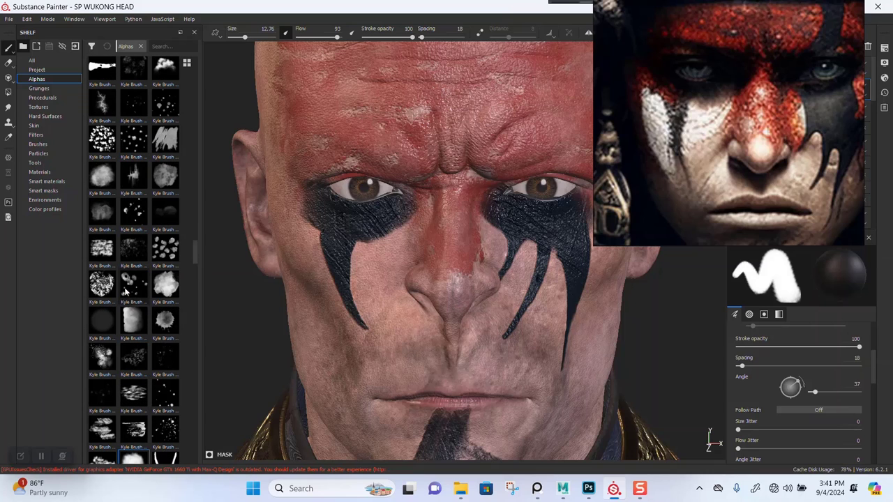
pyautogui.click(105, 145)
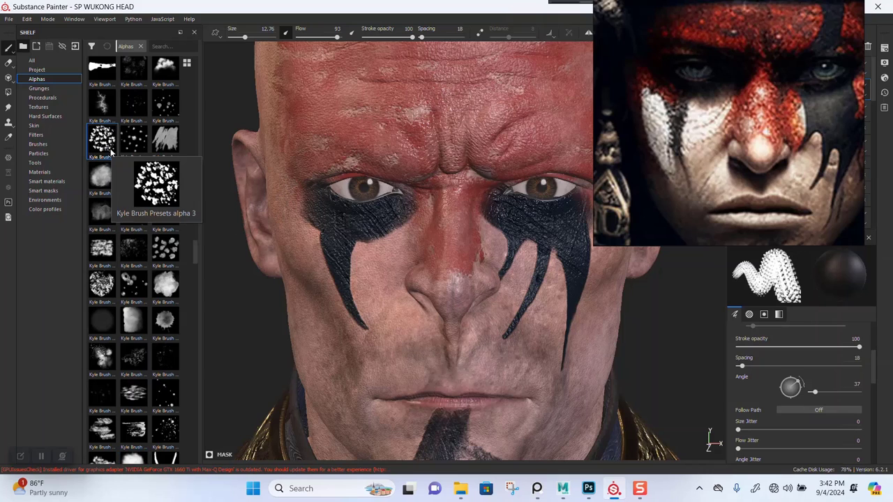
pyautogui.moveTo(101, 134)
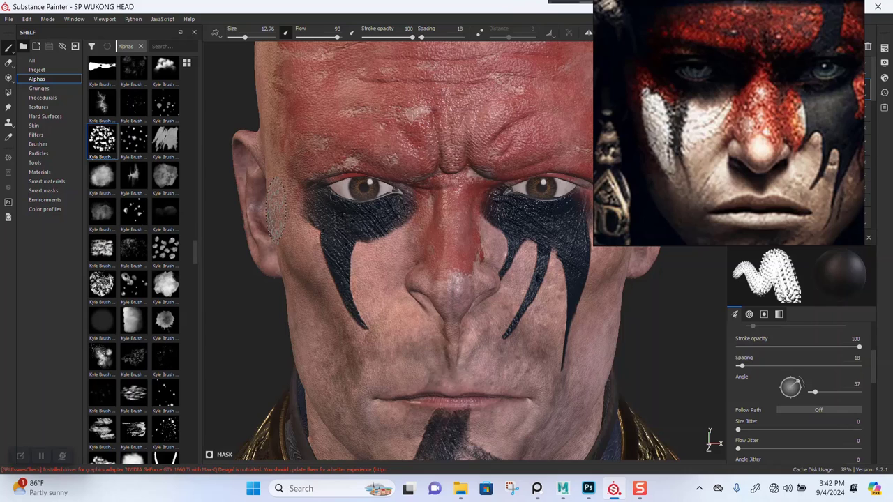
# Try a splatter stroke in white along the lower edge of the right eye's black patch
pyautogui.scroll(3, 405, 342)
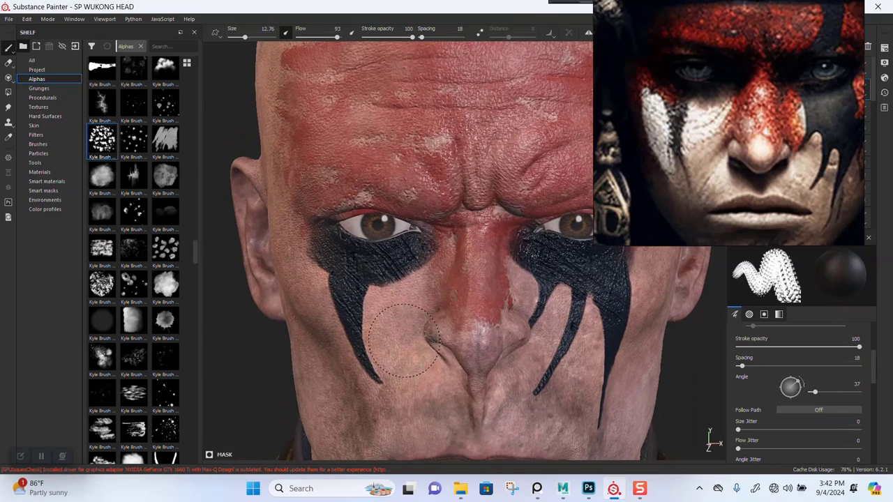
pyautogui.press('x')
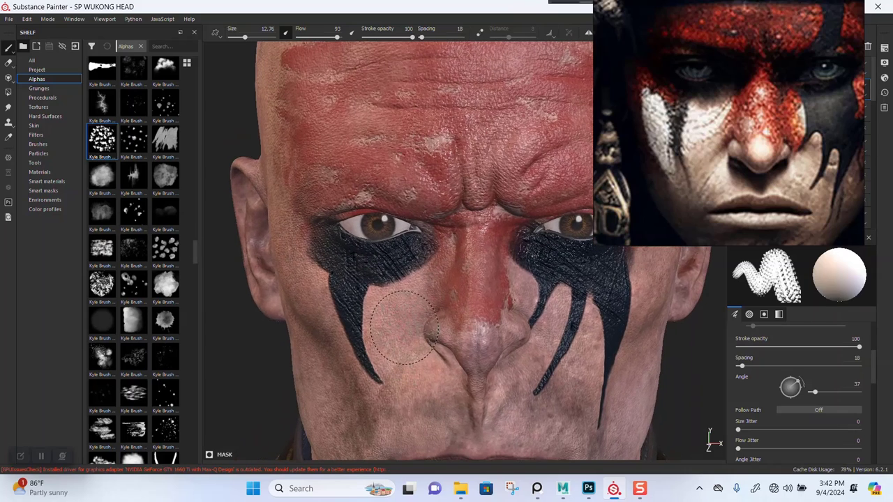
pyautogui.keyDown('alt'); pyautogui.moveTo(377, 300); pyautogui.dragTo(382, 283); pyautogui.keyUp('alt')
pyautogui.moveTo(401, 248)
pyautogui.mouseDown()
pyautogui.moveTo(351, 275)
pyautogui.moveTo(363, 283)
pyautogui.moveTo(391, 279)
pyautogui.moveTo(370, 272)
pyautogui.moveTo(405, 268)
pyautogui.moveTo(389, 285)
pyautogui.moveTo(362, 272)
pyautogui.moveTo(375, 269)
pyautogui.mouseUp()
pyautogui.press('x')
pyautogui.hotkey('ctrl', 'z')
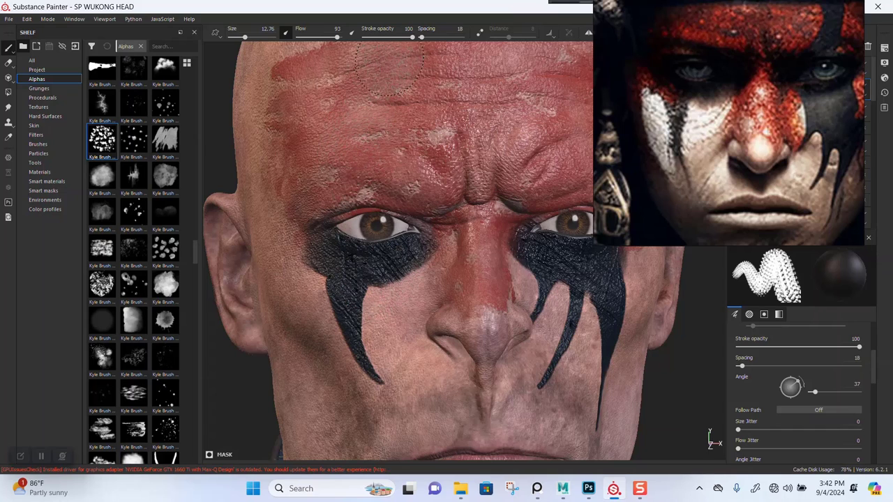
# Set the stroke opacity to 44 and the flow to 46, and wear away the edges of the right eye's black patch
pyautogui.moveTo(396, 35); pyautogui.dragTo(384, 37)
pyautogui.moveTo(330, 36); pyautogui.dragTo(318, 37)
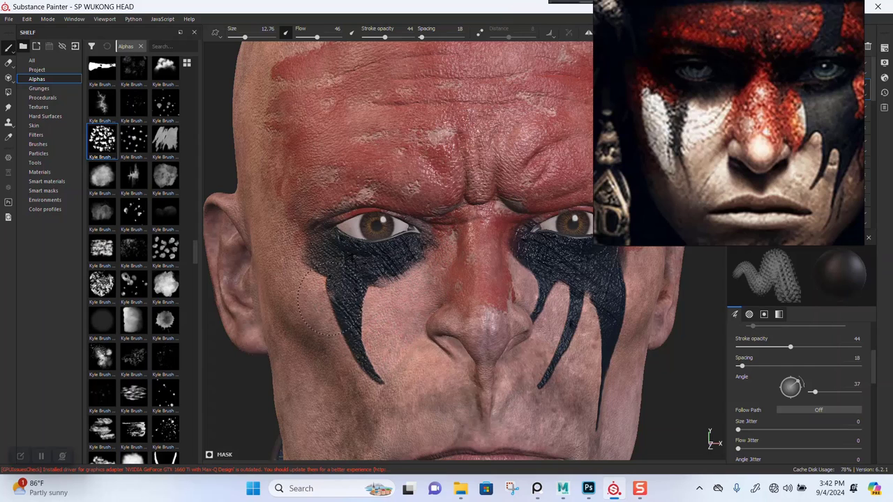
pyautogui.moveTo(296, 256); pyautogui.dragTo(347, 284)
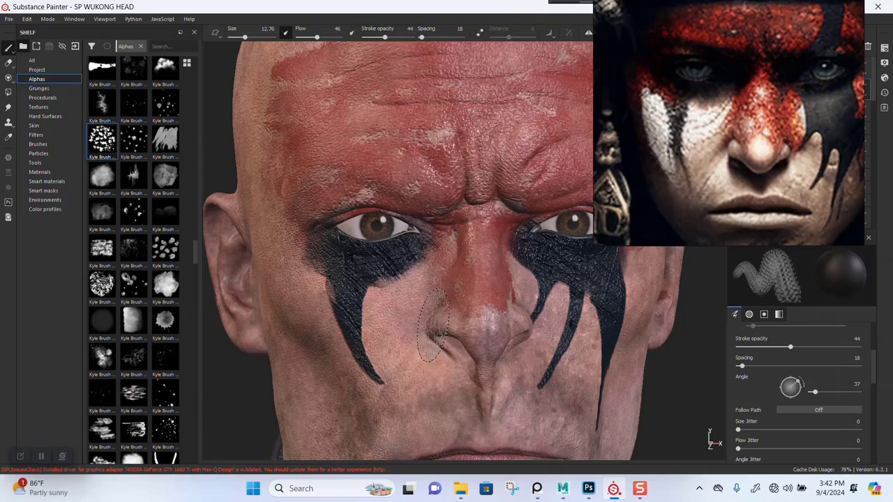
# Wear away the outer part of the left eye's black patch with the splatter brush, exposing flecks of skin
pyautogui.keyDown('alt'); pyautogui.moveTo(418, 314); pyautogui.dragTo(349, 326); pyautogui.keyUp('alt')
pyautogui.moveTo(349, 327)
pyautogui.keyDown('alt'); pyautogui.mouseDown(button='middle')
pyautogui.moveTo(345, 247)
pyautogui.moveTo(363, 246)
pyautogui.mouseUp(button='middle'); pyautogui.keyUp('alt')
pyautogui.keyDown('alt'); pyautogui.moveTo(363, 246); pyautogui.dragTo(418, 223, button='right'); pyautogui.keyUp('alt')
pyautogui.keyDown('alt'); pyautogui.moveTo(419, 223); pyautogui.dragTo(330, 281, button='middle'); pyautogui.keyUp('alt')
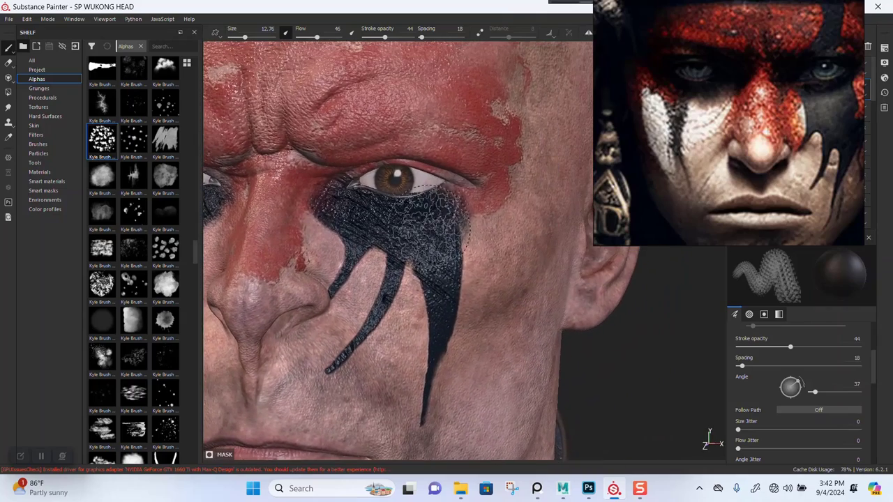
pyautogui.moveTo(429, 227); pyautogui.dragTo(462, 285)
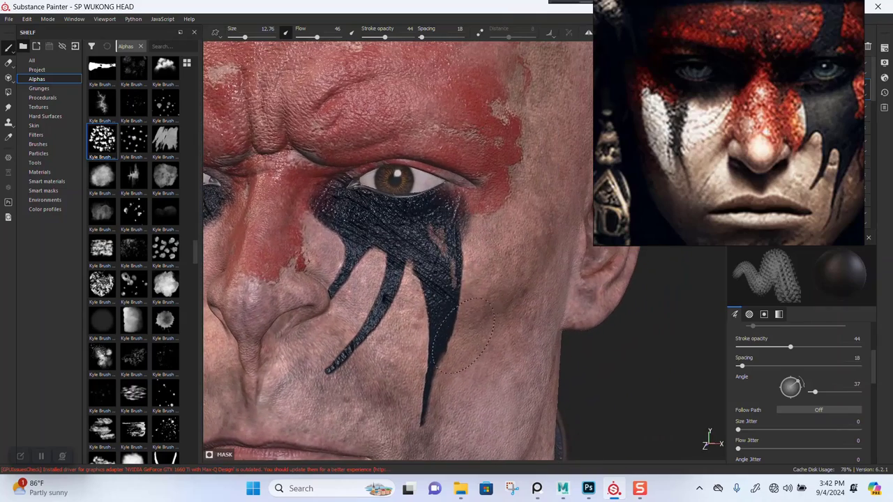
# Try wearing away the inner part of the left eye's black patch, then undo those strokes
pyautogui.moveTo(366, 227)
pyautogui.mouseDown()
pyautogui.moveTo(374, 215)
pyautogui.moveTo(422, 223)
pyautogui.moveTo(406, 228)
pyautogui.mouseUp()
pyautogui.moveTo(489, 192)
pyautogui.keyDown('alt'); pyautogui.mouseDown()
pyautogui.moveTo(551, 244)
pyautogui.moveTo(499, 242)
pyautogui.mouseUp(); pyautogui.keyUp('alt')
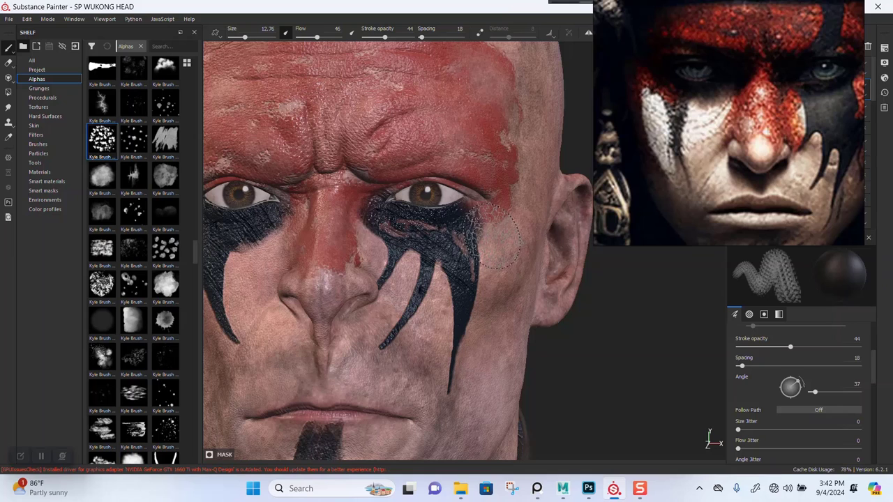
pyautogui.hotkey('ctrl', 'z')
pyautogui.hotkey('ctrl', 'z')
pyautogui.hotkey('ctrl', 'z')
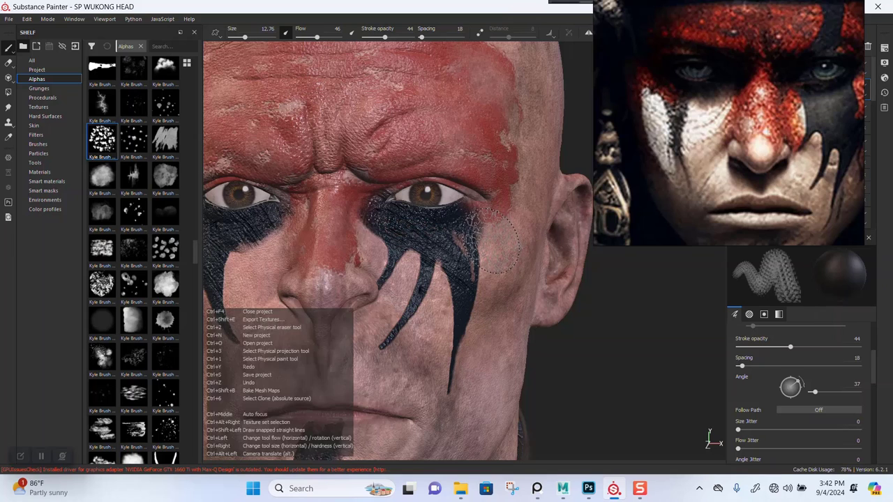
# Move the reference photo off the layer stack and add a Fill effect to the BLACKFACE PAINT layer's mask
pyautogui.moveTo(745, 170); pyautogui.dragTo(165, 99)
pyautogui.keyDown('alt'); pyautogui.moveTo(433, 309); pyautogui.dragTo(624, 297, button='middle'); pyautogui.keyUp('alt')
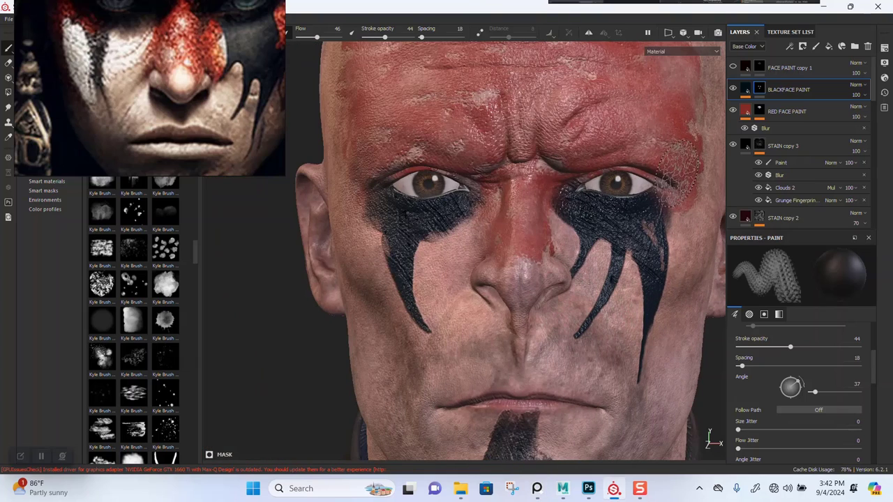
pyautogui.rightClick(761, 89)
pyautogui.click(783, 288)
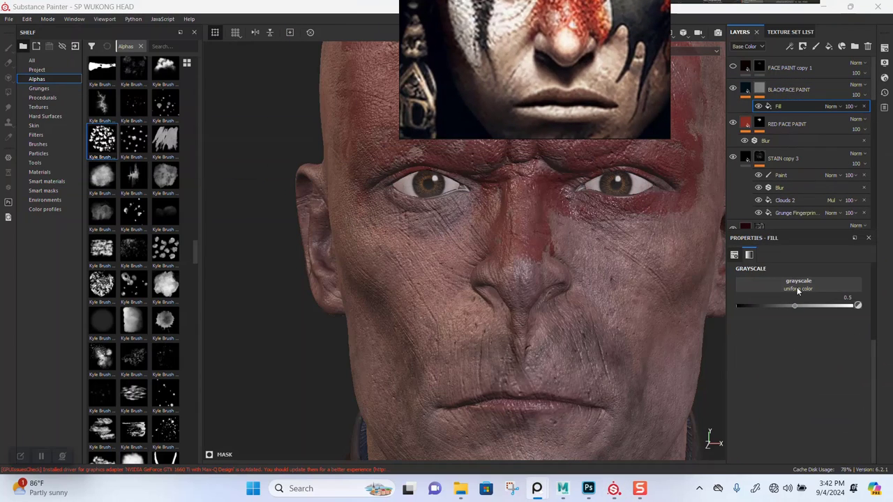
# Search the mask fill's grayscale resources for a texture whose name contains "BR"
pyautogui.click(798, 287)
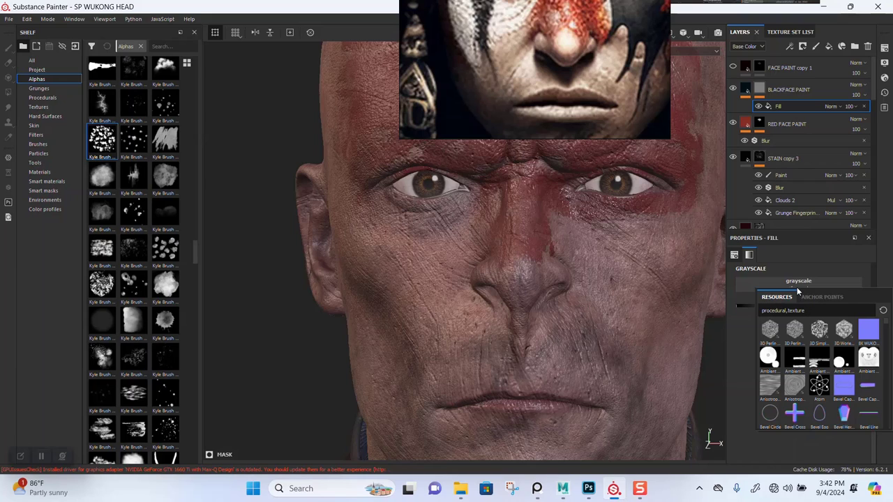
pyautogui.write('BRUN')
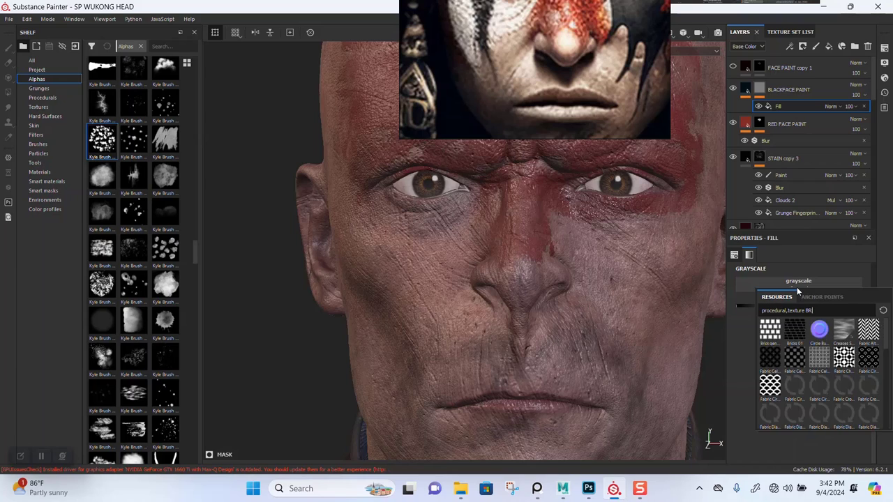
# Try the Grunge Leak Large texture, found by searching for GRUN, as the fill on the BLACKFACE PAINT mask
pyautogui.press('BackSpace')
pyautogui.press('BackSpace')
pyautogui.press('BackSpace')
pyautogui.press('BackSpace')
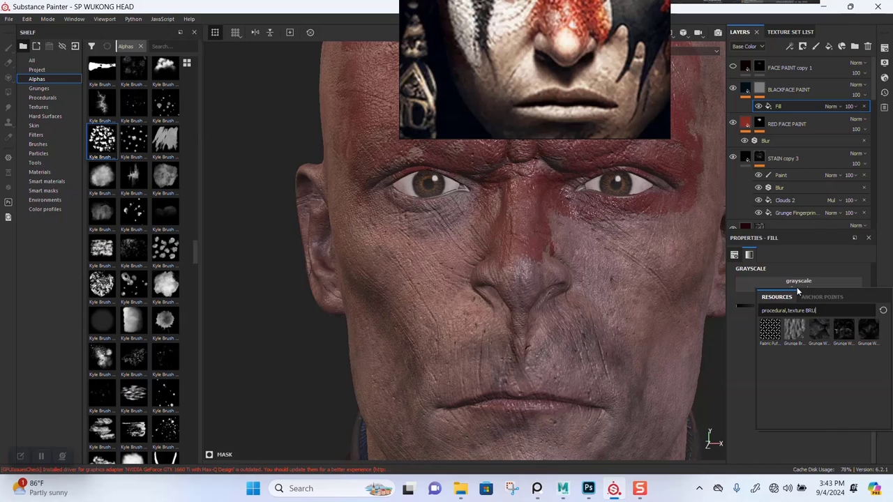
pyautogui.write('GRUN')
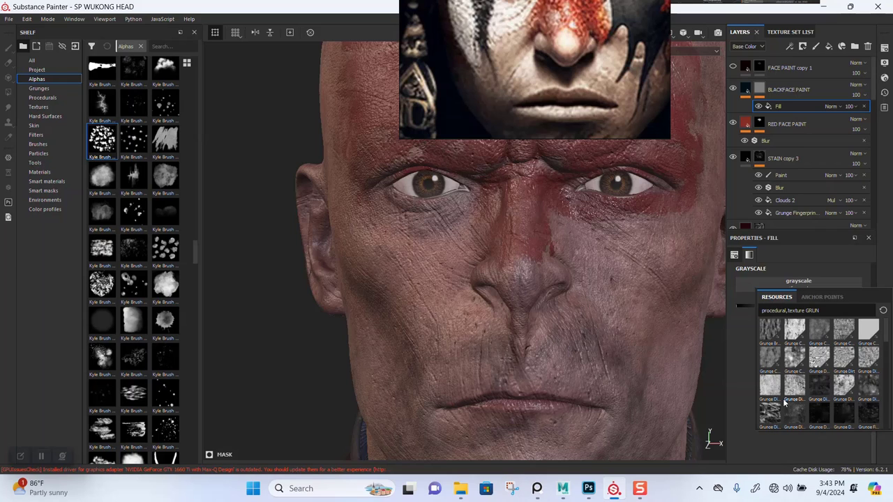
pyautogui.moveTo(859, 371)
pyautogui.moveTo(867, 386)
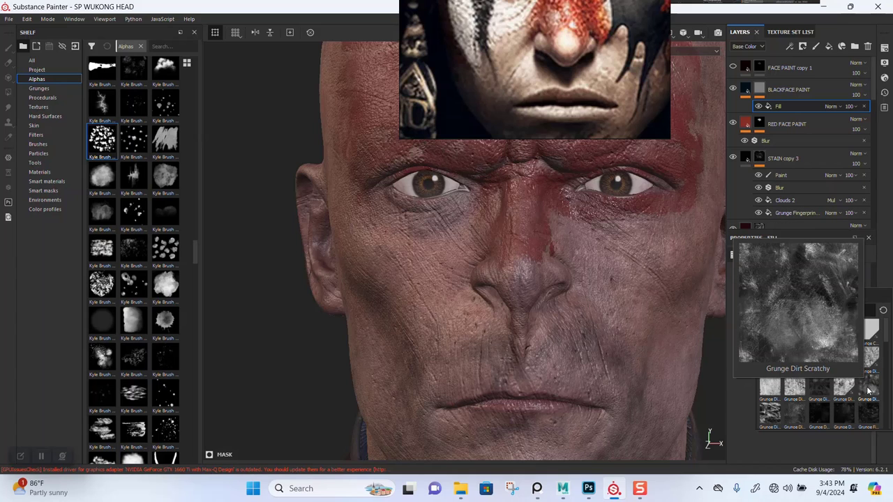
pyautogui.moveTo(800, 389)
pyautogui.scroll(-3, 798, 392)
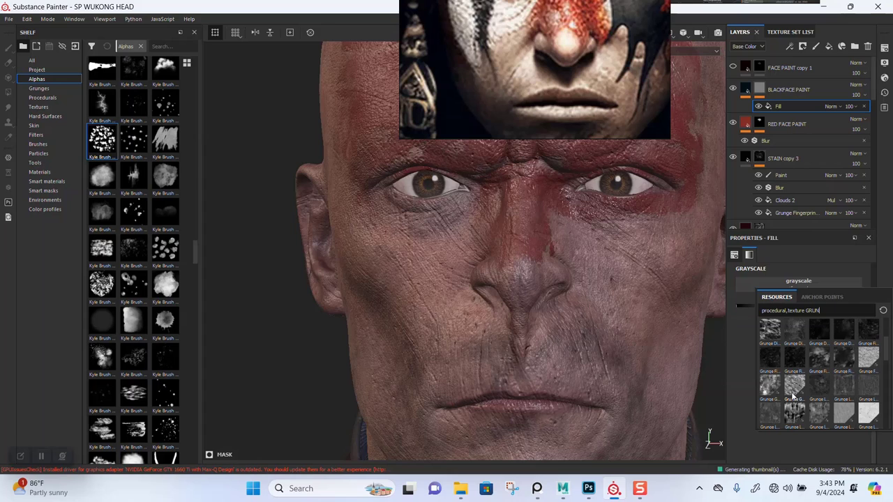
pyautogui.moveTo(813, 417)
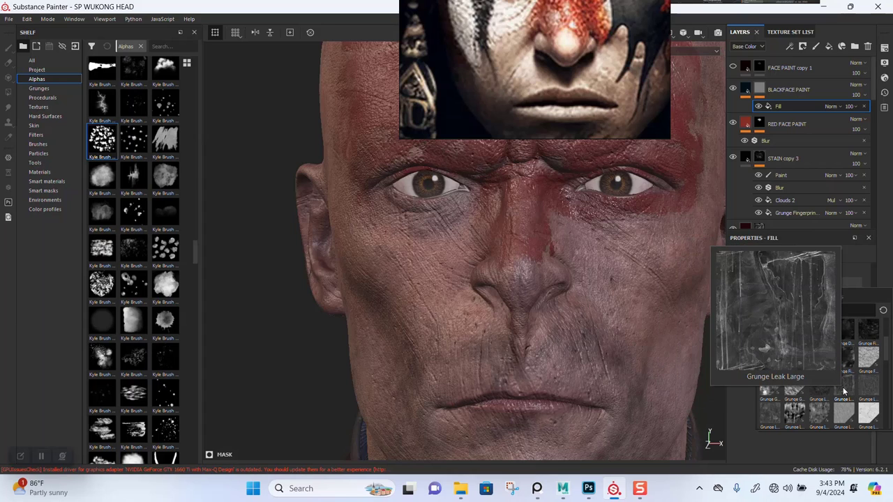
pyautogui.click(839, 395)
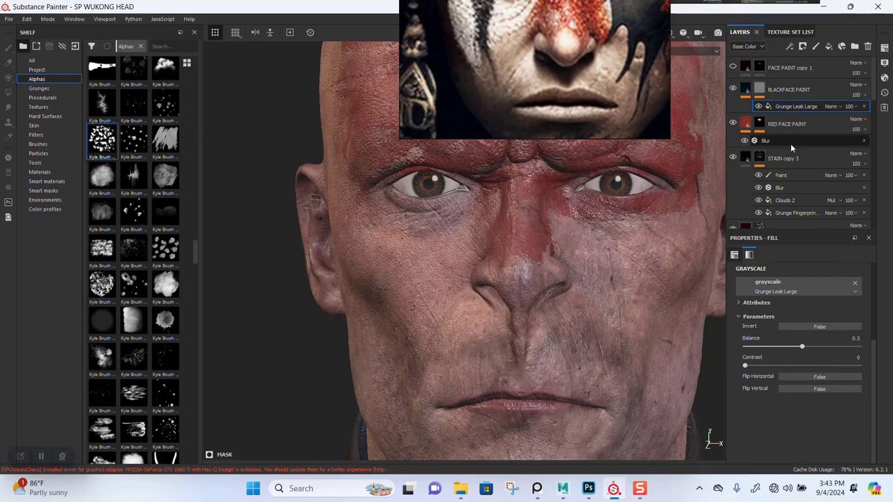
# Undo the grunge fill on the BLACKFACE PAINT mask, back to the hand-painted mask
pyautogui.doubleClick(783, 107)
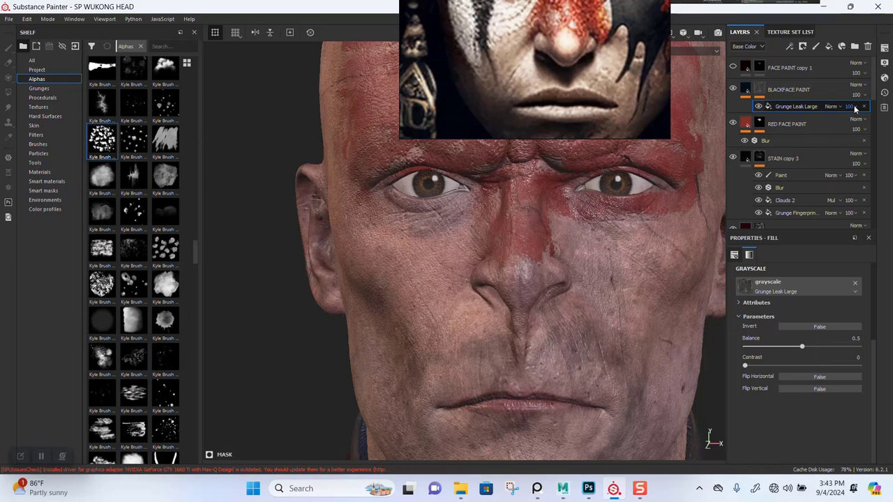
pyautogui.click(855, 108)
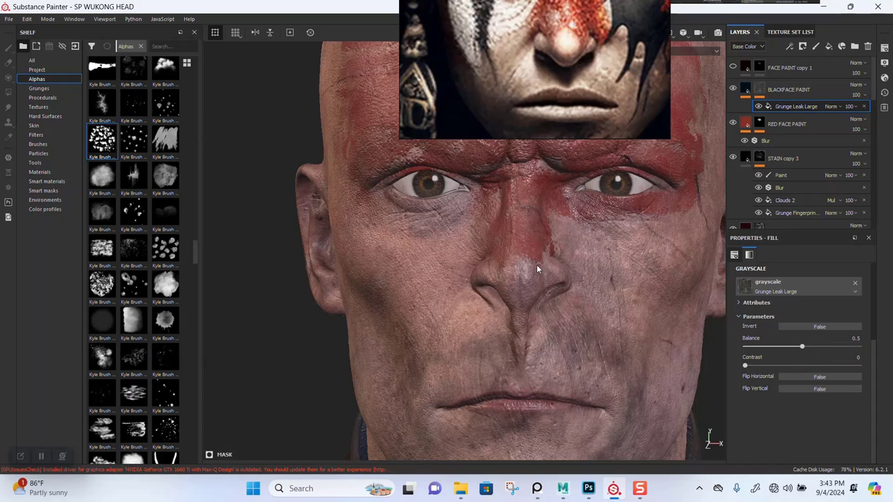
pyautogui.hotkey('ctrl', 'z')
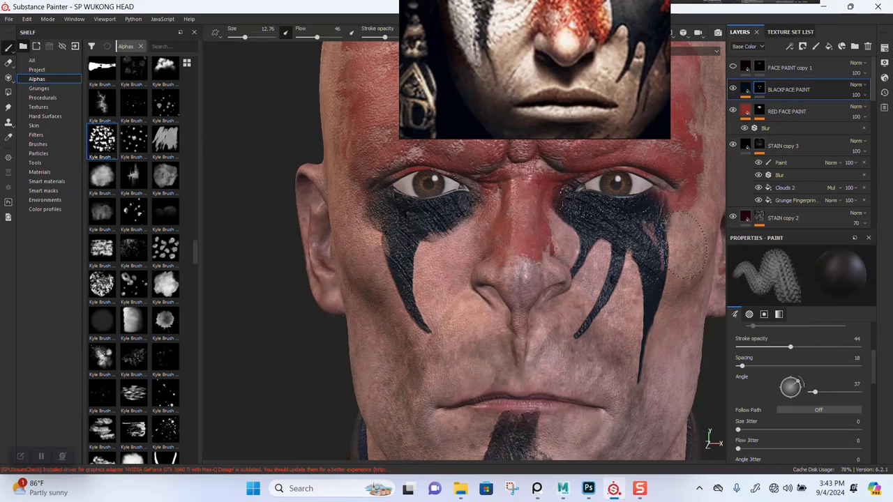
# Group the BLACKFACE PAINT layer into a folder and give the folder a black mask
pyautogui.click(764, 86)
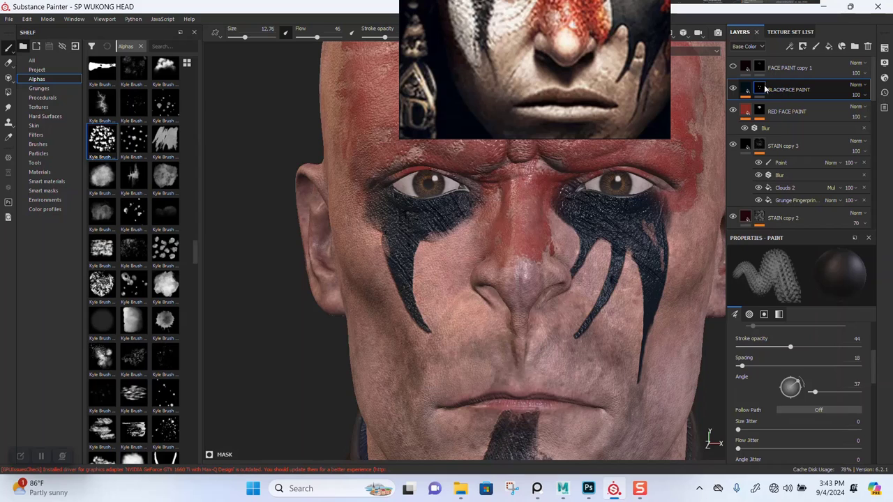
pyautogui.doubleClick(789, 91)
pyautogui.hotkey('ctrl', 'g')
pyautogui.rightClick(762, 87)
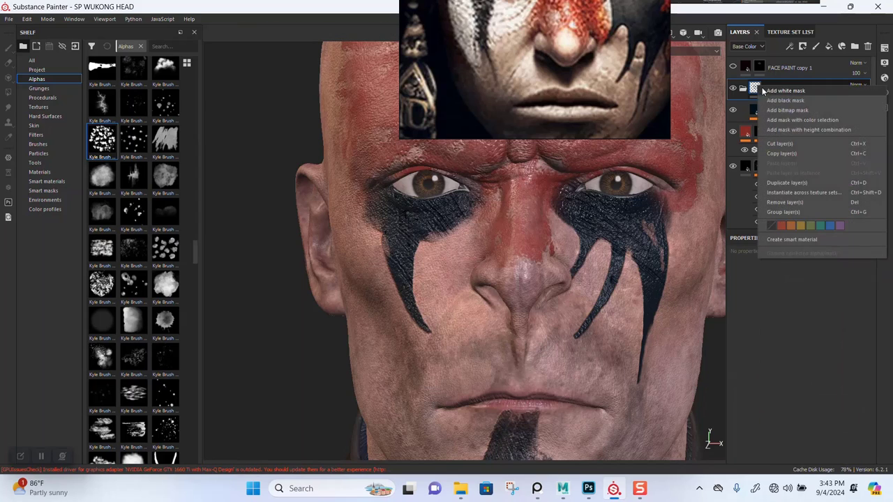
pyautogui.click(783, 100)
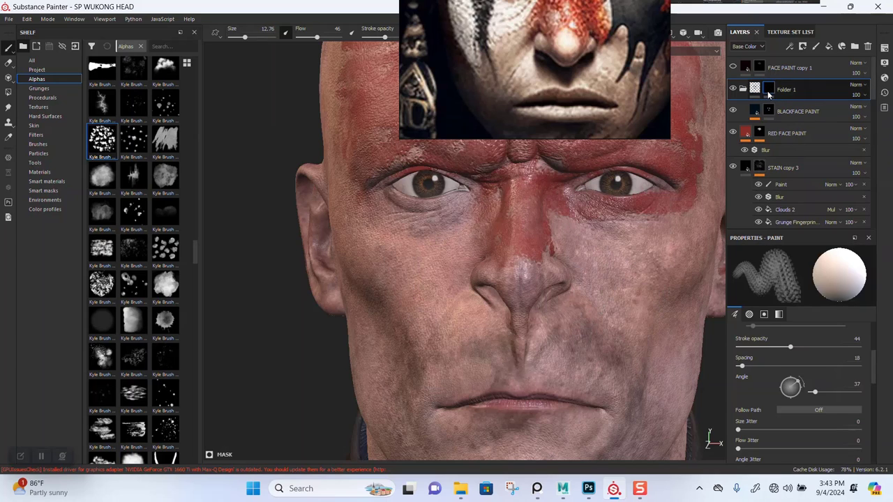
# Try a fill with the Grunge Dirt Scratchy texture on the folder's mask
pyautogui.rightClick(768, 90)
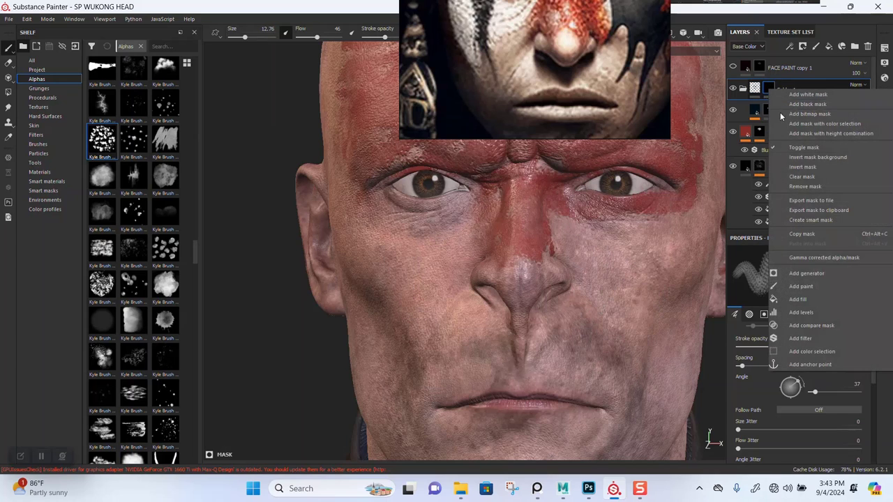
pyautogui.click(808, 300)
pyautogui.click(784, 282)
pyautogui.write('GRU')
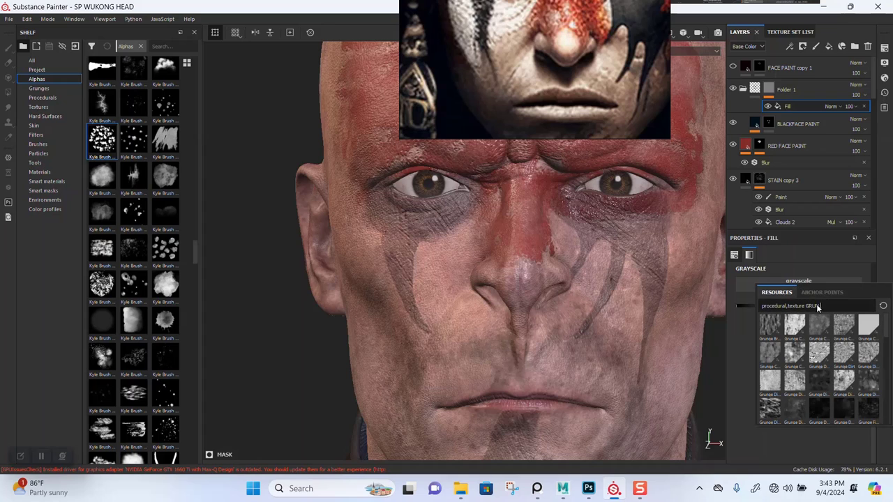
pyautogui.write('N')
pyautogui.click(867, 386)
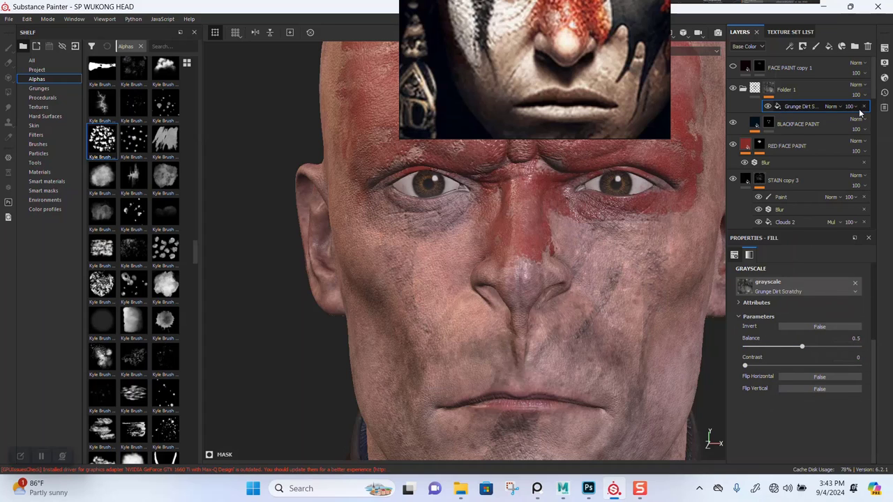
# Add a fill with Grunge Map 013 to the folder's mask and set its balance to 0.71
pyautogui.click(768, 90)
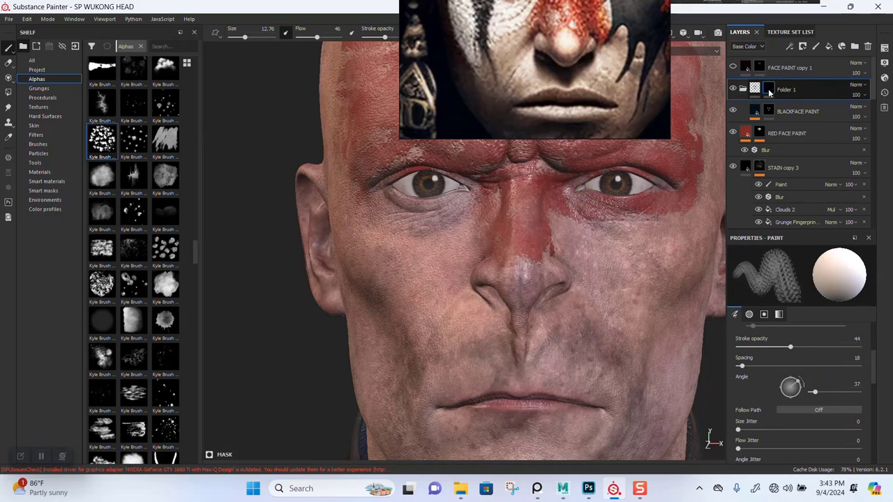
pyautogui.rightClick(768, 88)
pyautogui.click(810, 298)
pyautogui.click(802, 285)
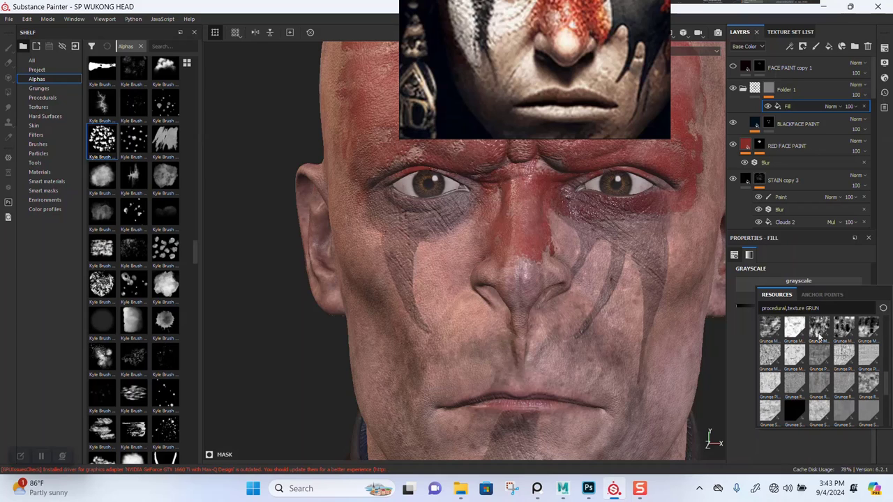
pyautogui.click(819, 338)
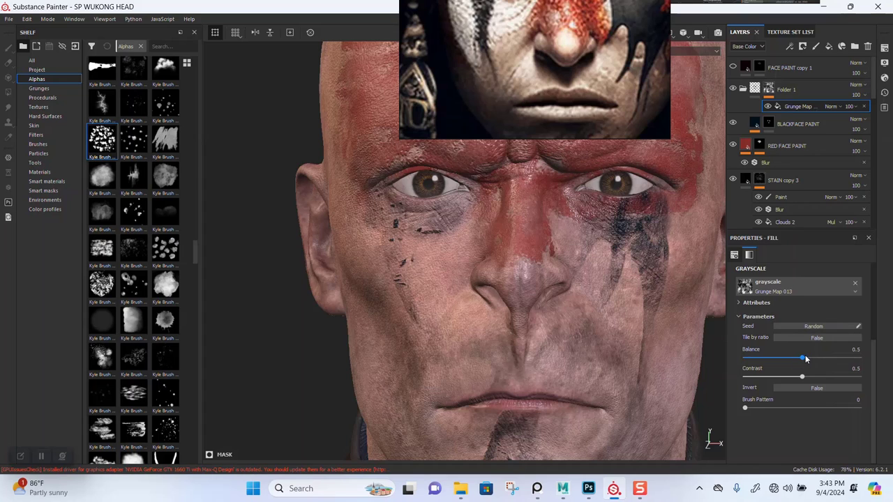
pyautogui.moveTo(829, 359); pyautogui.dragTo(827, 359)
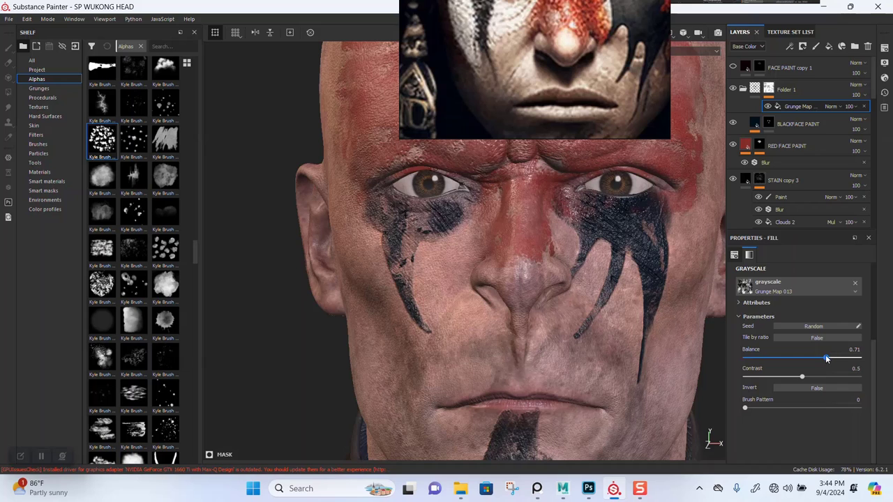
# Move the reference image off the face and compare it with the worn black paint around the eyes and chin
pyautogui.scroll(-5, 468, 256)
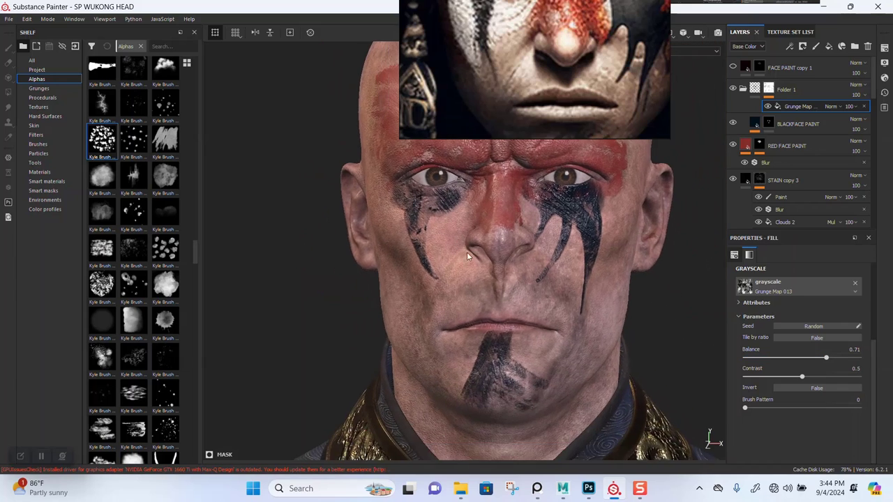
pyautogui.scroll(3, 468, 256)
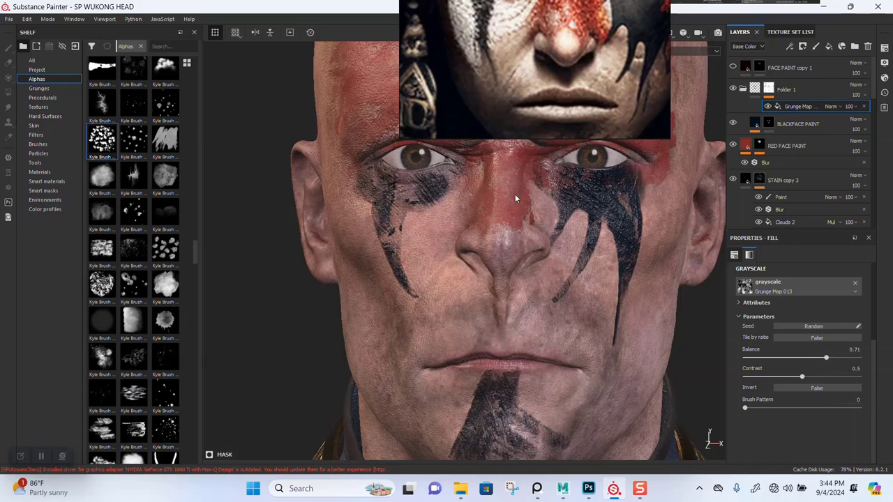
pyautogui.moveTo(600, 63); pyautogui.dragTo(330, 170, button='right')
pyautogui.moveTo(330, 169); pyautogui.dragTo(261, 131, button='middle')
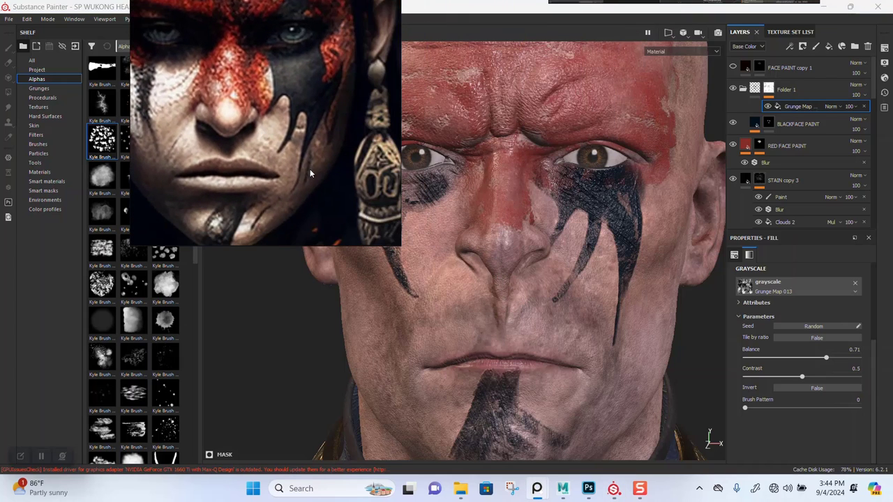
pyautogui.moveTo(310, 170); pyautogui.dragTo(264, 134, button='right')
pyautogui.moveTo(482, 306)
pyautogui.keyDown('alt'); pyautogui.mouseDown()
pyautogui.moveTo(542, 312)
pyautogui.moveTo(518, 309)
pyautogui.mouseUp(); pyautogui.keyUp('alt')
pyautogui.keyDown('alt'); pyautogui.moveTo(559, 340); pyautogui.dragTo(532, 272, button='middle'); pyautogui.keyUp('alt')
pyautogui.keyDown('alt'); pyautogui.moveTo(532, 272); pyautogui.dragTo(508, 335, button='right'); pyautogui.keyUp('alt')
pyautogui.keyDown('alt'); pyautogui.moveTo(508, 335); pyautogui.dragTo(501, 295); pyautogui.keyUp('alt')
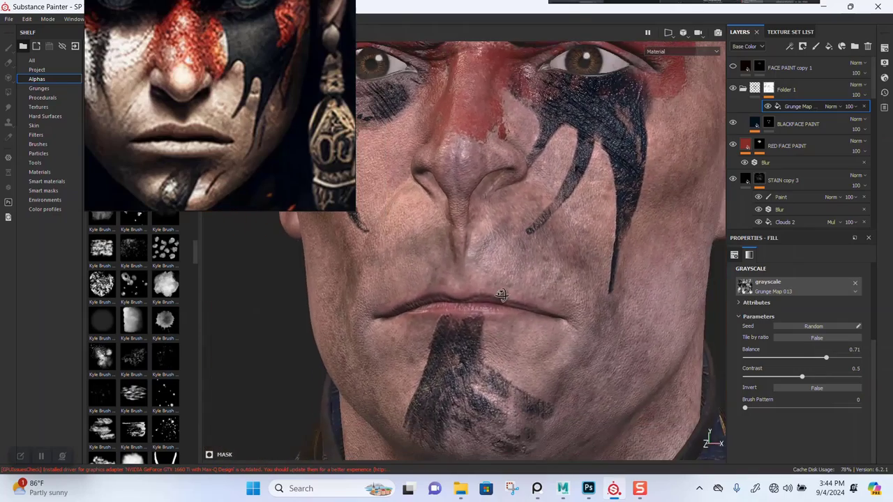
pyautogui.keyDown('alt'); pyautogui.moveTo(520, 294); pyautogui.dragTo(560, 336, button='middle'); pyautogui.keyUp('alt')
pyautogui.keyDown('alt'); pyautogui.moveTo(560, 337); pyautogui.dragTo(583, 301, button='right'); pyautogui.keyUp('alt')
pyautogui.keyDown('alt'); pyautogui.moveTo(584, 301); pyautogui.dragTo(557, 286); pyautogui.keyUp('alt')
# Switch the mask's grunge fill to tri-planar projection
pyautogui.scroll(3, 831, 353)
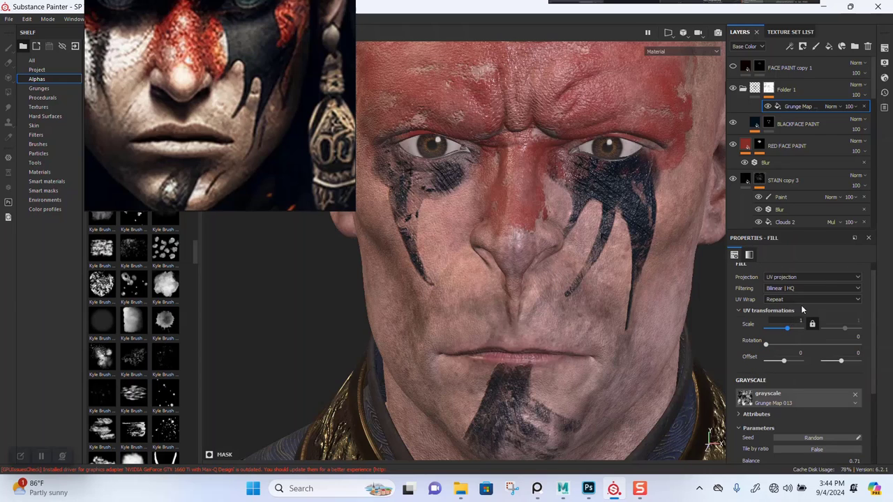
pyautogui.click(815, 277)
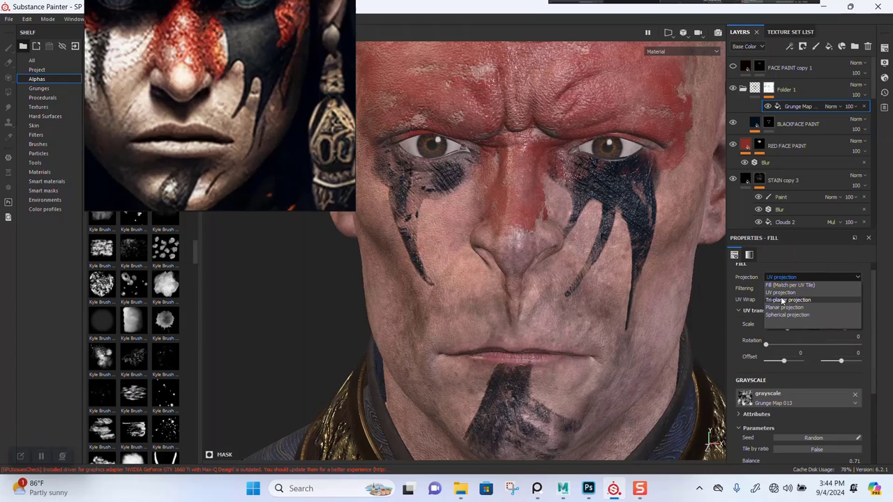
pyautogui.click(788, 300)
pyautogui.keyDown('alt'); pyautogui.moveTo(537, 357); pyautogui.dragTo(555, 310); pyautogui.keyUp('alt')
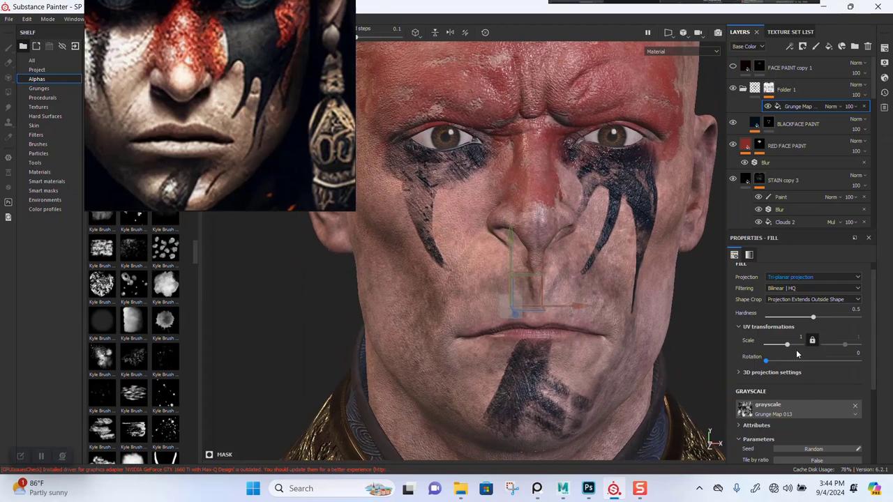
# Set the grunge map's contrast to 0.46 and its balance to 0.75
pyautogui.scroll(-4, 797, 349)
pyautogui.moveTo(792, 378)
pyautogui.mouseDown()
pyautogui.moveTo(766, 378)
pyautogui.moveTo(821, 378)
pyautogui.moveTo(835, 358)
pyautogui.moveTo(767, 377)
pyautogui.moveTo(736, 373)
pyautogui.moveTo(799, 377)
pyautogui.mouseUp()
pyautogui.click(840, 363)
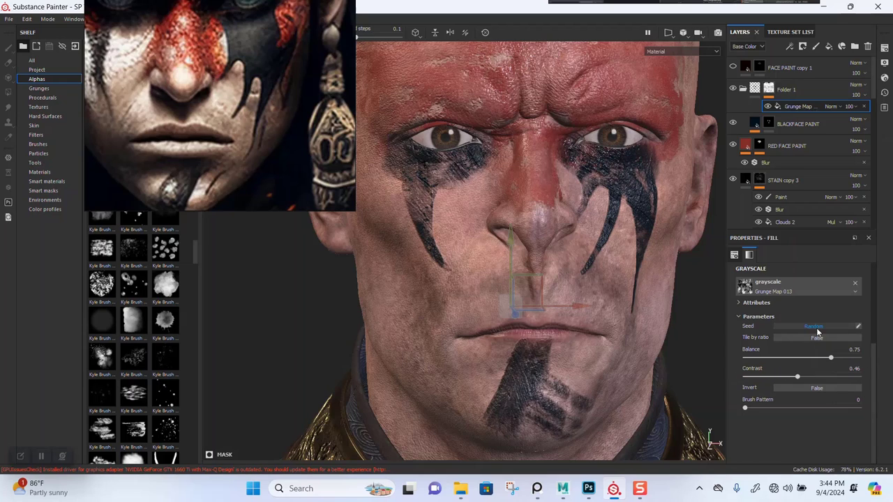
# Randomize the grunge map's seed to vary the worn pattern, and check the paint on the face up close
pyautogui.click(814, 327)
pyautogui.click(813, 326)
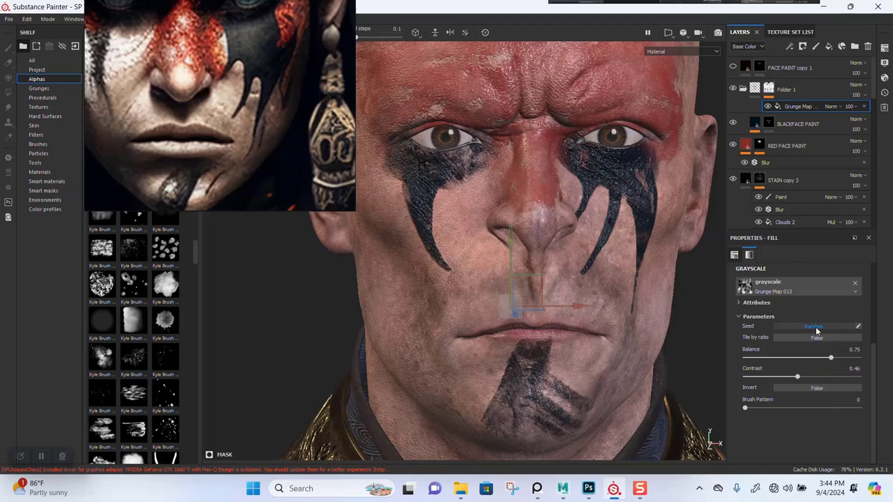
pyautogui.scroll(6, 614, 315)
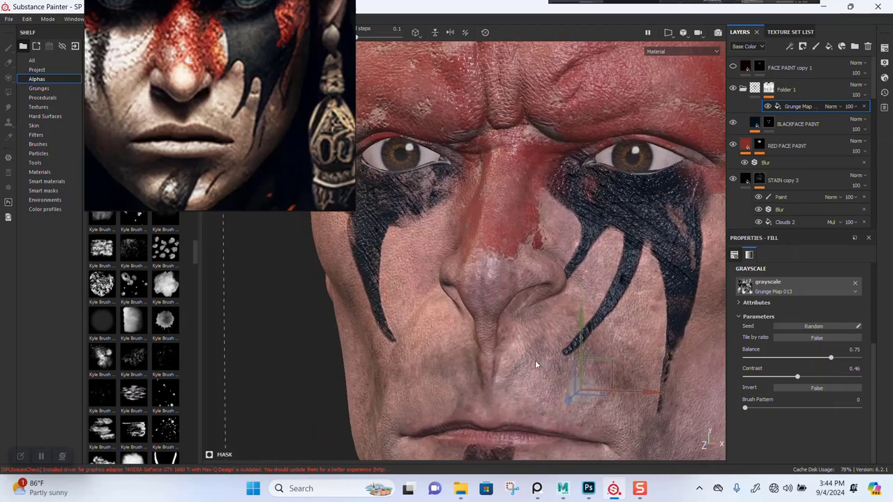
pyautogui.keyDown('alt'); pyautogui.moveTo(535, 360); pyautogui.dragTo(543, 303); pyautogui.keyUp('alt')
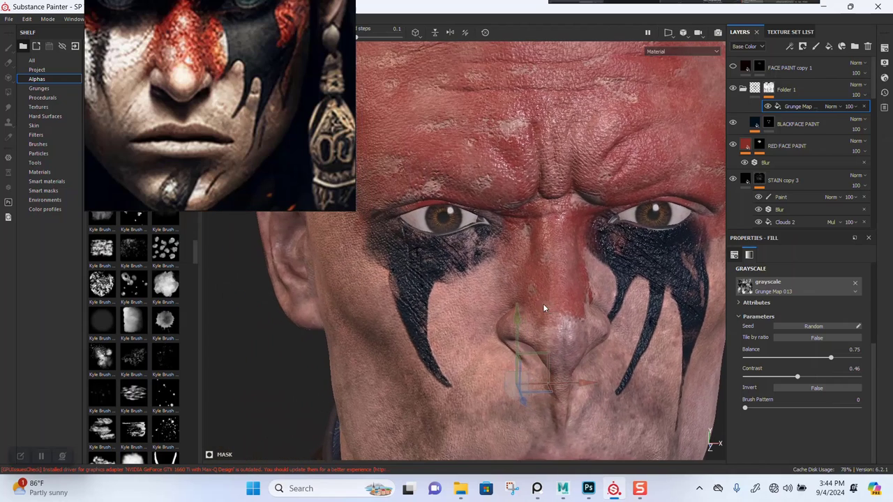
# Try adjusting the opacity of the grunge fill on the folder's mask
pyautogui.click(854, 109)
pyautogui.moveTo(856, 123); pyautogui.dragTo(889, 127)
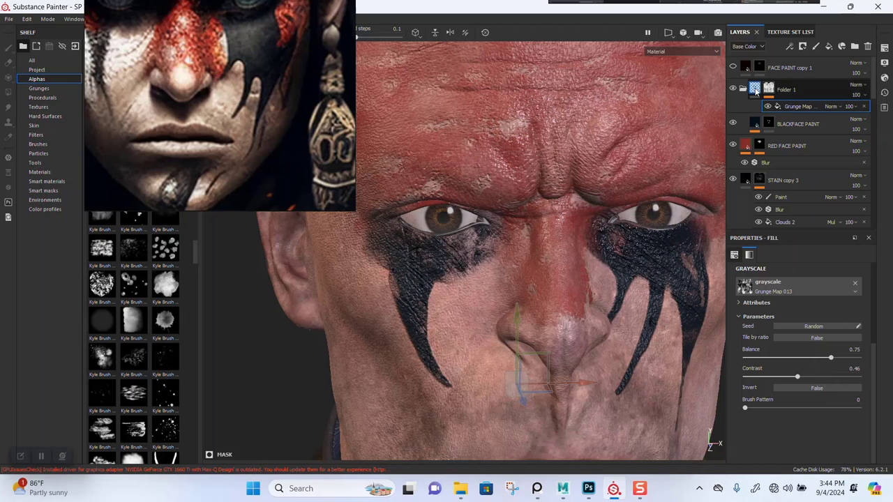
# Enable the roughness channel on the BLACKFACE PAINT fill layer
pyautogui.click(754, 130)
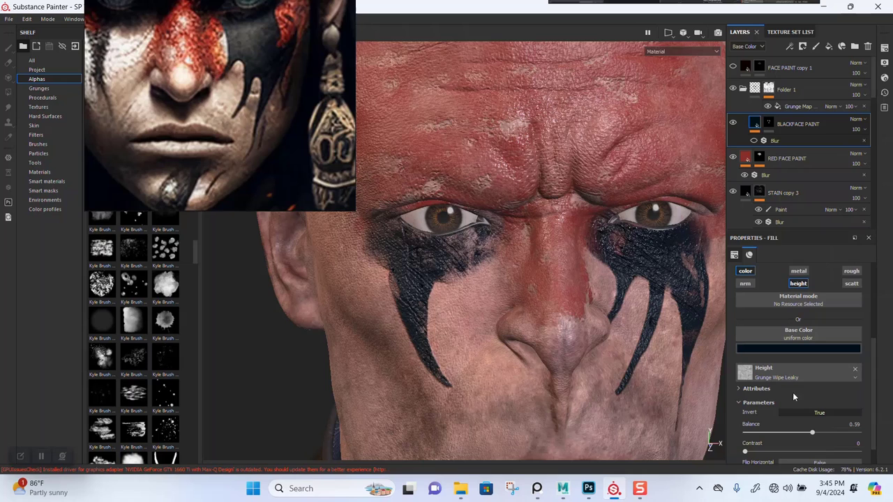
pyautogui.scroll(1, 817, 377)
pyautogui.click(853, 300)
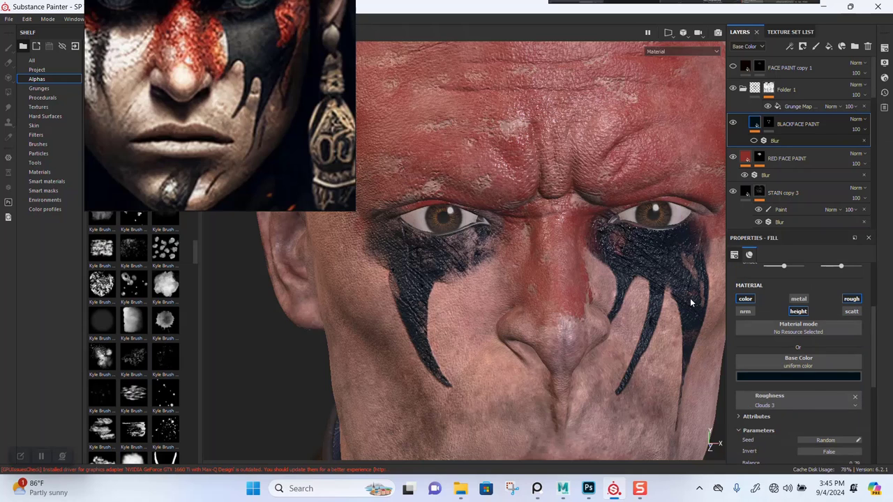
# Try a dark blue base color of R 0.000, G 0.015, B 0.027 on the BLACKFACE PAINT layer and compare it with the reference
pyautogui.scroll(-2, 479, 251)
pyautogui.keyDown('alt'); pyautogui.moveTo(479, 251); pyautogui.dragTo(466, 229, button='middle'); pyautogui.keyUp('alt')
pyautogui.keyDown('alt'); pyautogui.moveTo(469, 349); pyautogui.dragTo(444, 262); pyautogui.keyUp('alt')
pyautogui.keyDown('alt'); pyautogui.moveTo(444, 262); pyautogui.dragTo(436, 252, button='right'); pyautogui.keyUp('alt')
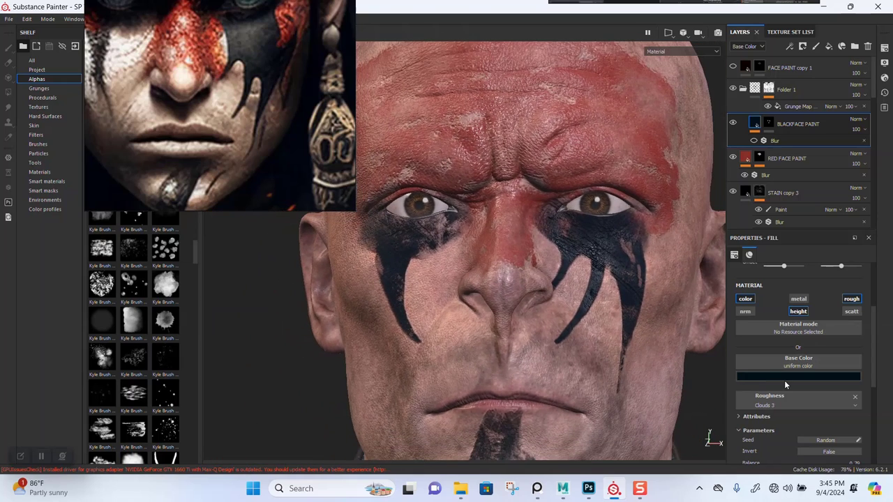
pyautogui.click(786, 376)
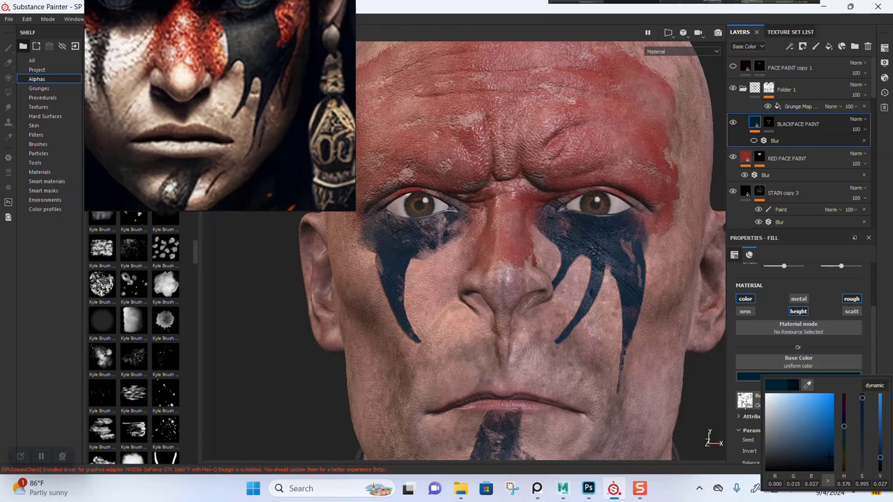
pyautogui.scroll(-2, 492, 274)
pyautogui.keyDown('alt'); pyautogui.moveTo(493, 274); pyautogui.dragTo(508, 283); pyautogui.keyUp('alt')
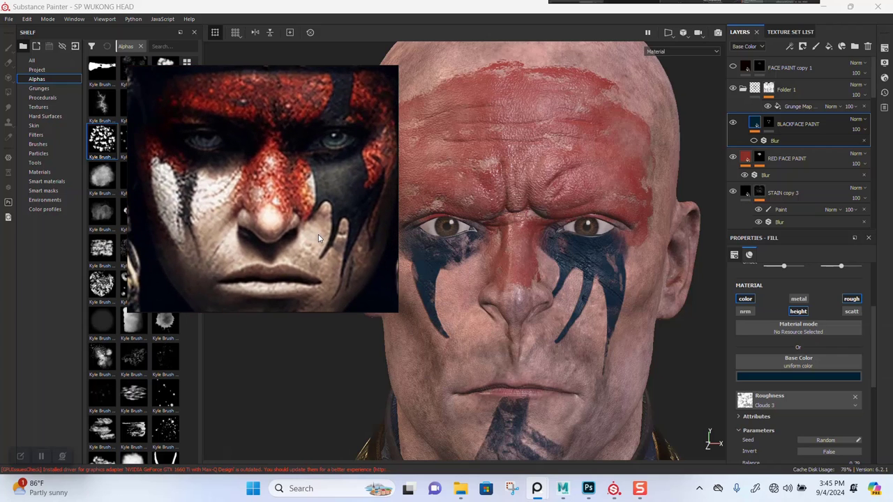
pyautogui.keyDown('alt'); pyautogui.moveTo(605, 296); pyautogui.dragTo(582, 390, button='right'); pyautogui.keyUp('alt')
# Darken the BLACKFACE PAINT base color to a near-black navy of R 0.000, G 0.007, B 0.013
pyautogui.click(780, 377)
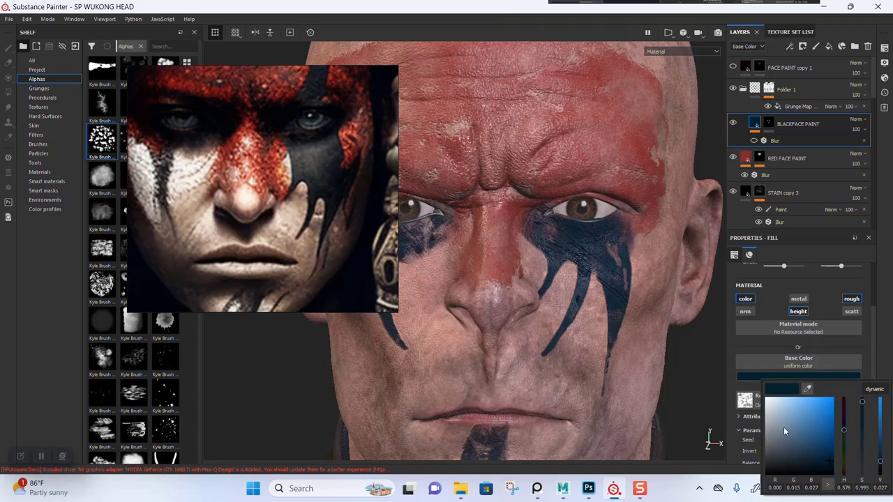
pyautogui.click(879, 466)
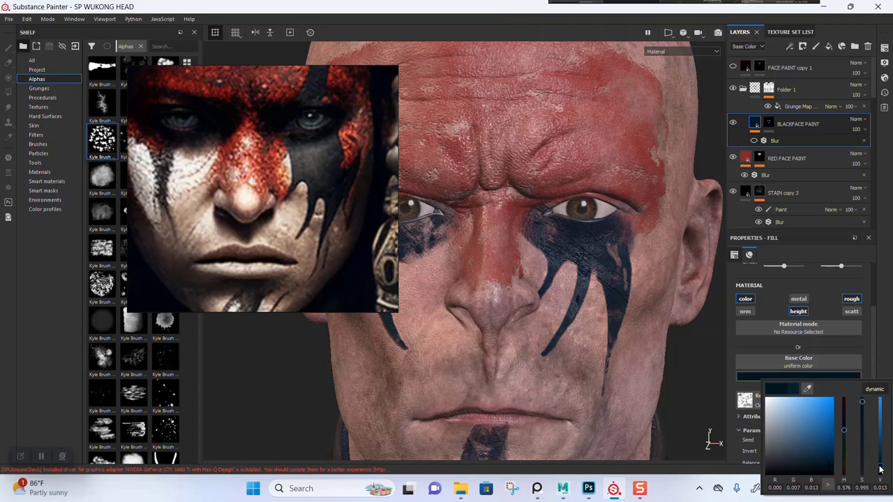
pyautogui.moveTo(582, 325)
pyautogui.keyDown('alt'); pyautogui.mouseDown(button='right')
pyautogui.moveTo(514, 274)
pyautogui.moveTo(583, 307)
pyautogui.moveTo(539, 264)
pyautogui.mouseUp(button='right'); pyautogui.keyUp('alt')
pyautogui.scroll(5, 538, 264)
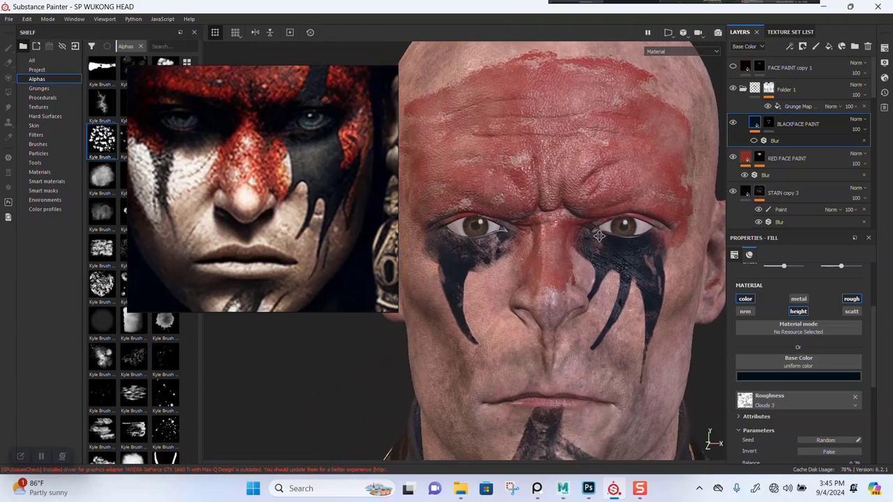
# Toggle the grunge map on Folder 1's mask off and on again, and compare the black paint with the reference image
pyautogui.click(769, 106)
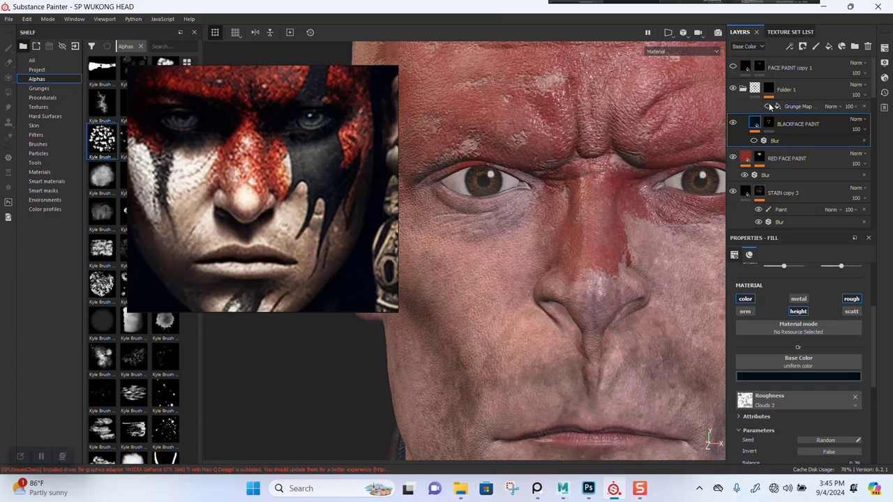
pyautogui.click(770, 106)
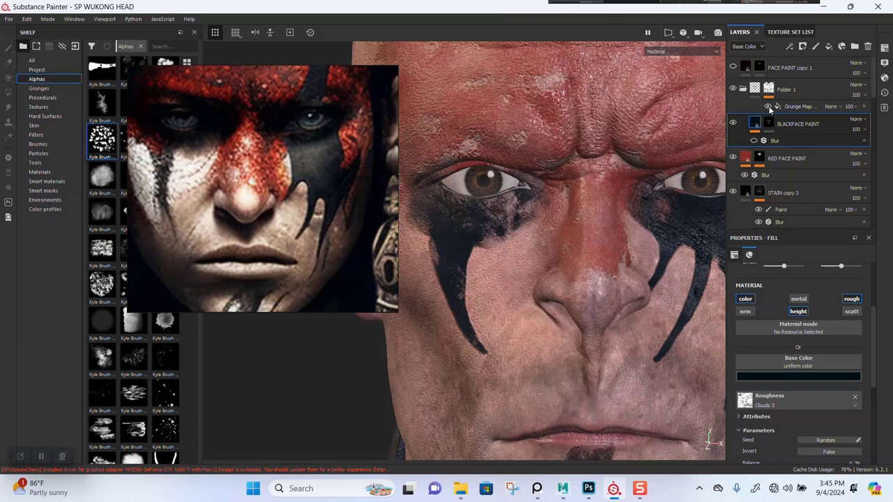
pyautogui.keyDown('alt'); pyautogui.moveTo(664, 280); pyautogui.dragTo(582, 261, button='right'); pyautogui.keyUp('alt')
pyautogui.keyDown('alt'); pyautogui.moveTo(580, 261); pyautogui.dragTo(534, 233, button='middle'); pyautogui.keyUp('alt')
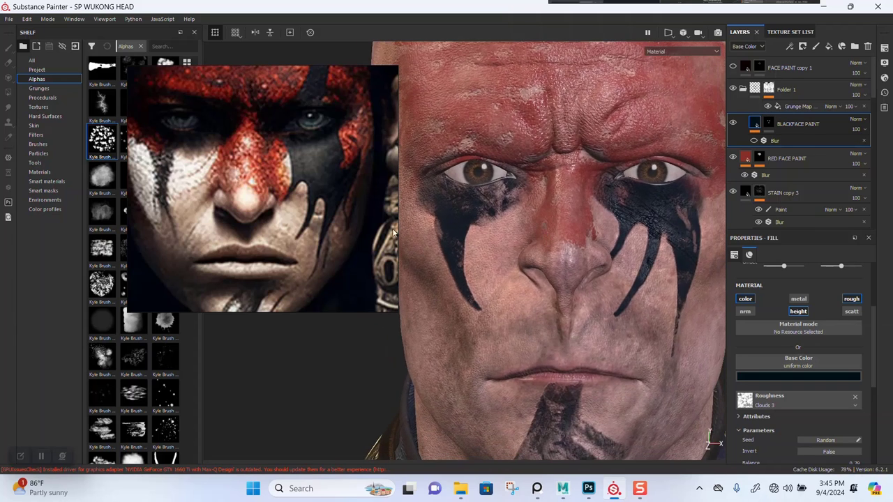
pyautogui.moveTo(332, 218); pyautogui.dragTo(285, 203, button='right')
pyautogui.keyDown('alt'); pyautogui.moveTo(576, 303); pyautogui.dragTo(511, 245, button='right'); pyautogui.keyUp('alt')
pyautogui.keyDown('alt'); pyautogui.moveTo(507, 229); pyautogui.dragTo(625, 240); pyautogui.keyUp('alt')
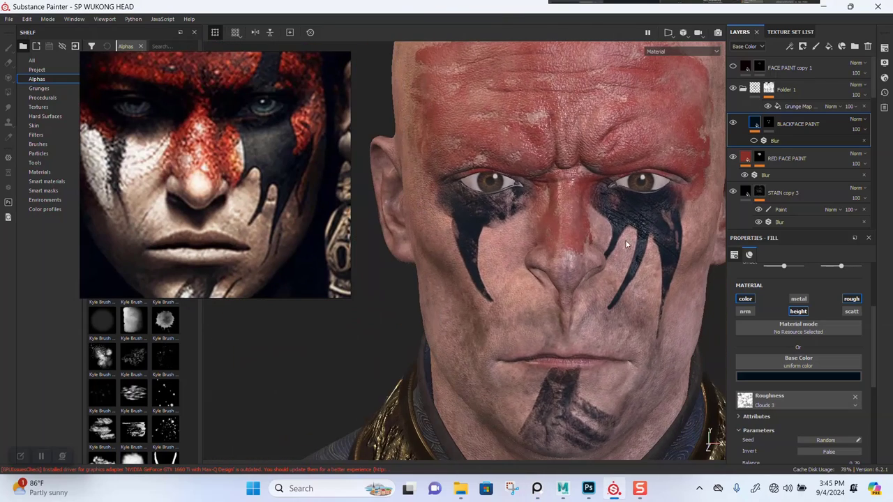
# Add a Warp filter to the BLACKFACE PAINT mask and set its intensity to 1.84
pyautogui.click(755, 141)
pyautogui.click(769, 126)
pyautogui.rightClick(768, 127)
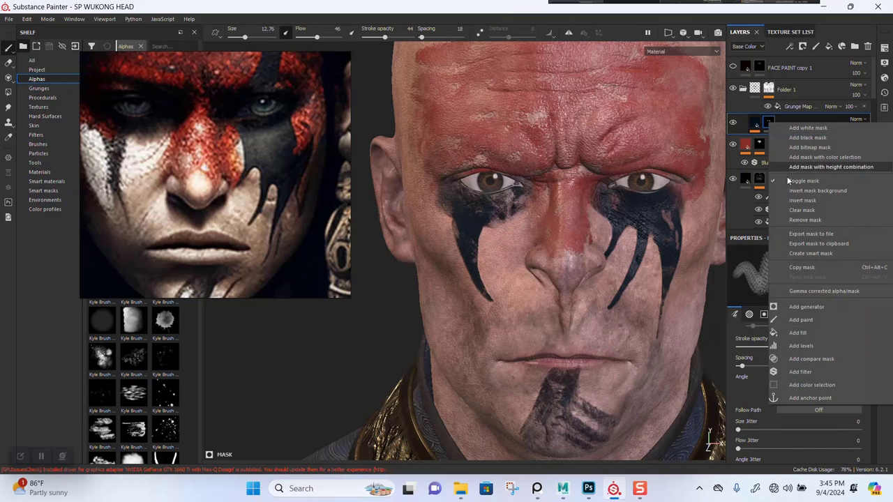
pyautogui.click(802, 372)
pyautogui.click(791, 275)
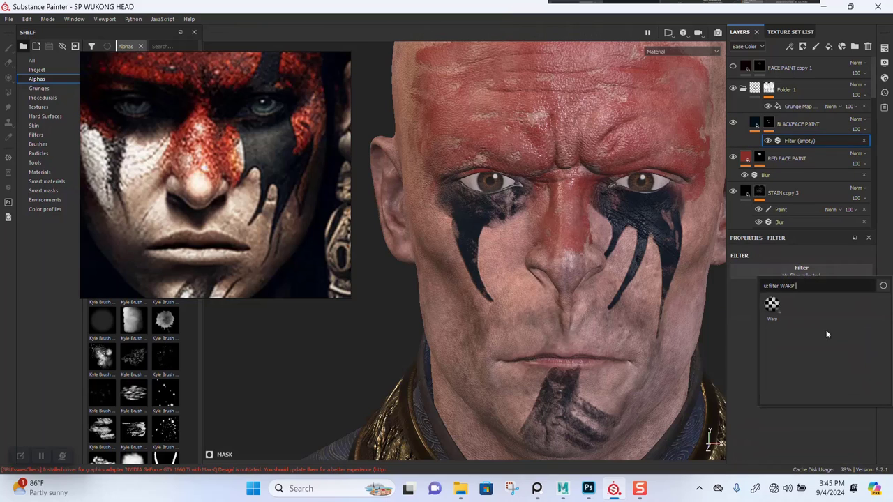
pyautogui.click(775, 307)
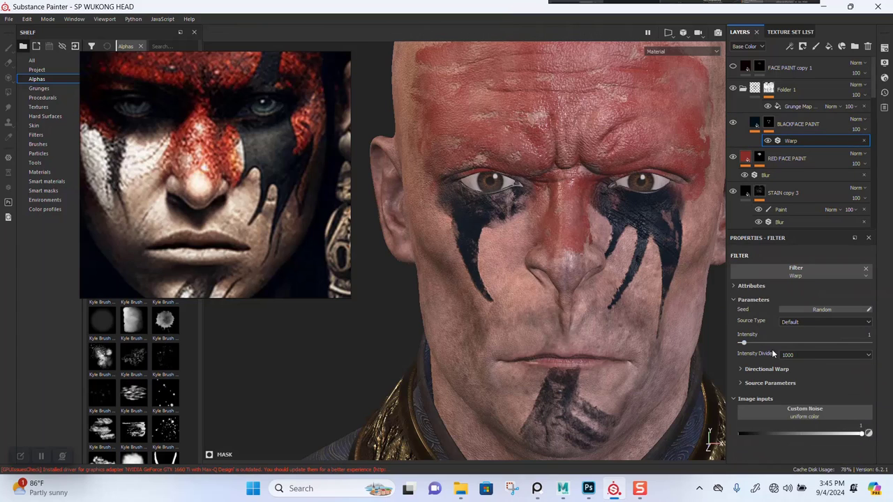
pyautogui.click(767, 344)
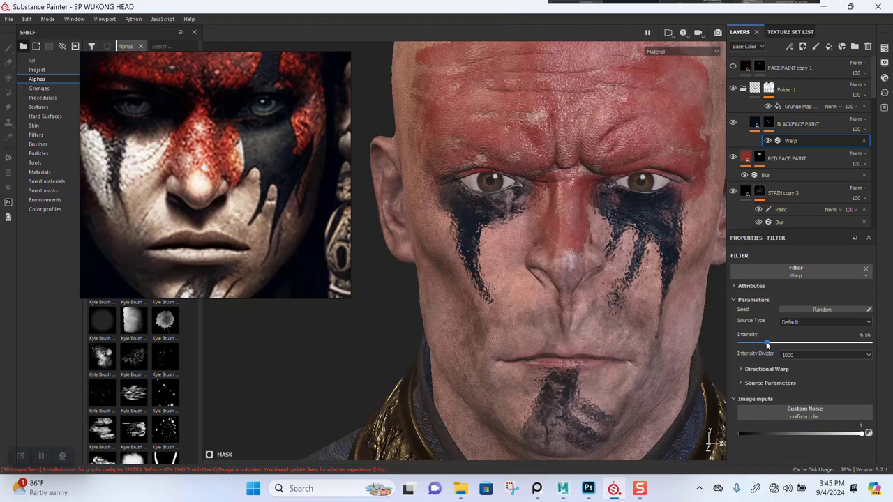
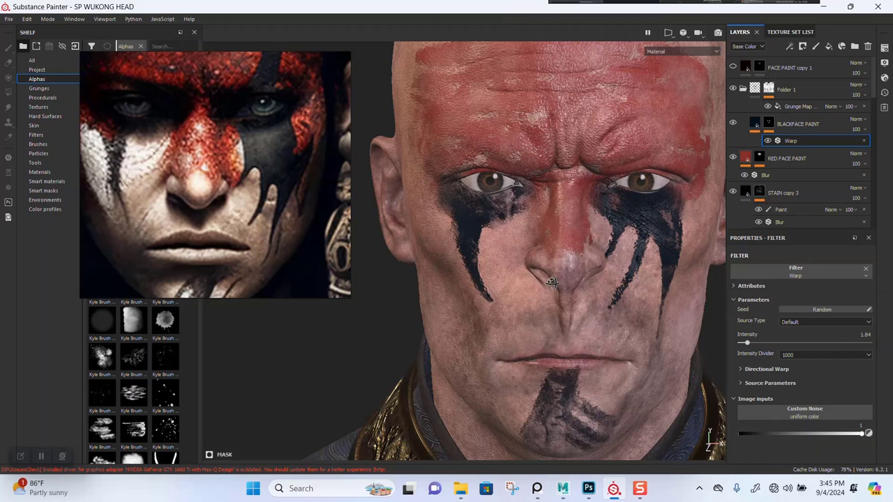
# Examine the warped edges of the black paint from several angles and distances and compare them with the reference image
pyautogui.moveTo(552, 281)
pyautogui.keyDown('alt'); pyautogui.mouseDown()
pyautogui.moveTo(648, 283)
pyautogui.moveTo(556, 234)
pyautogui.mouseUp(); pyautogui.keyUp('alt')
pyautogui.moveTo(556, 233)
pyautogui.keyDown('alt'); pyautogui.mouseDown(button='right')
pyautogui.moveTo(598, 281)
pyautogui.moveTo(532, 414)
pyautogui.moveTo(538, 430)
pyautogui.mouseUp(button='right'); pyautogui.keyUp('alt')
pyautogui.moveTo(538, 359)
pyautogui.keyDown('alt'); pyautogui.mouseDown()
pyautogui.moveTo(500, 343)
pyautogui.moveTo(545, 353)
pyautogui.mouseUp(); pyautogui.keyUp('alt')
pyautogui.keyDown('alt'); pyautogui.moveTo(545, 352); pyautogui.dragTo(477, 260, button='right'); pyautogui.keyUp('alt')
pyautogui.keyDown('alt'); pyautogui.moveTo(476, 260); pyautogui.dragTo(512, 281); pyautogui.keyUp('alt')
pyautogui.keyDown('alt'); pyautogui.moveTo(512, 282); pyautogui.dragTo(522, 296, button='right'); pyautogui.keyUp('alt')
pyautogui.moveTo(521, 295)
pyautogui.keyDown('alt'); pyautogui.mouseDown()
pyautogui.moveTo(474, 274)
pyautogui.moveTo(528, 269)
pyautogui.moveTo(510, 297)
pyautogui.mouseUp(); pyautogui.keyUp('alt')
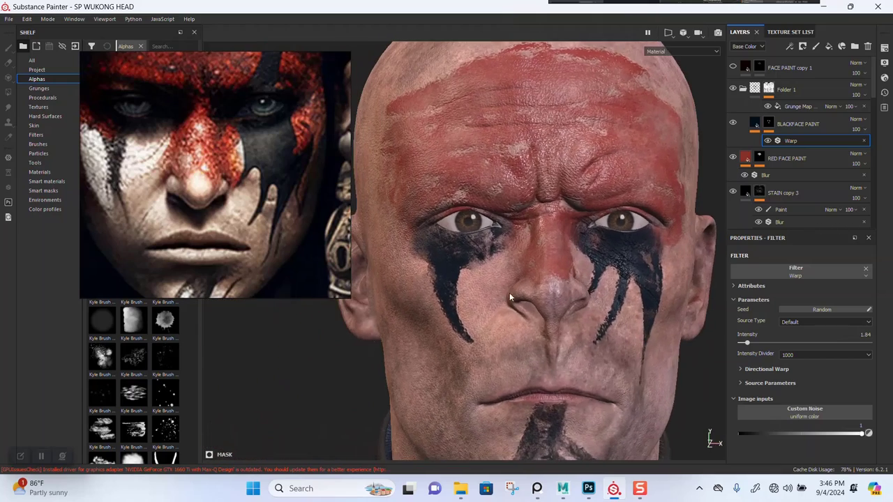
pyautogui.keyDown('alt'); pyautogui.moveTo(510, 296); pyautogui.dragTo(550, 274, button='right'); pyautogui.keyUp('alt')
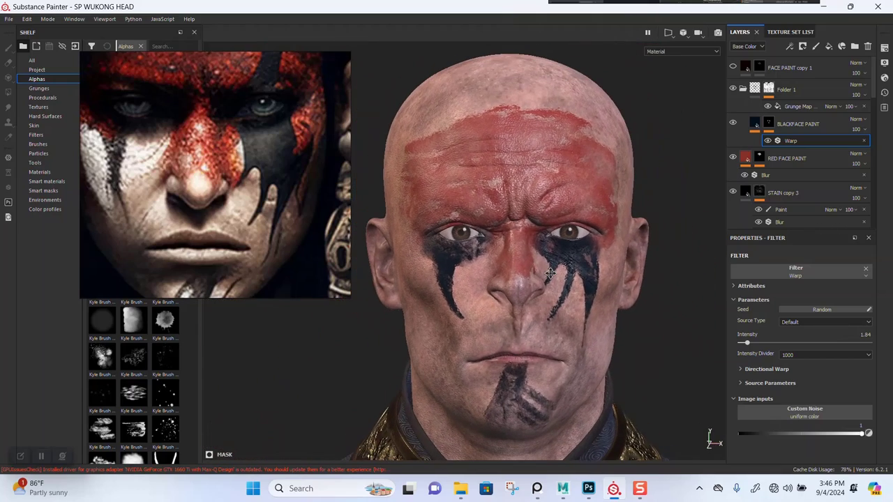
pyautogui.keyDown('alt'); pyautogui.moveTo(450, 259); pyautogui.dragTo(523, 286, button='right'); pyautogui.keyUp('alt')
pyautogui.moveTo(215, 188); pyautogui.dragTo(268, 173)
pyautogui.keyDown('alt'); pyautogui.moveTo(497, 249); pyautogui.dragTo(547, 281, button='middle'); pyautogui.keyUp('alt')
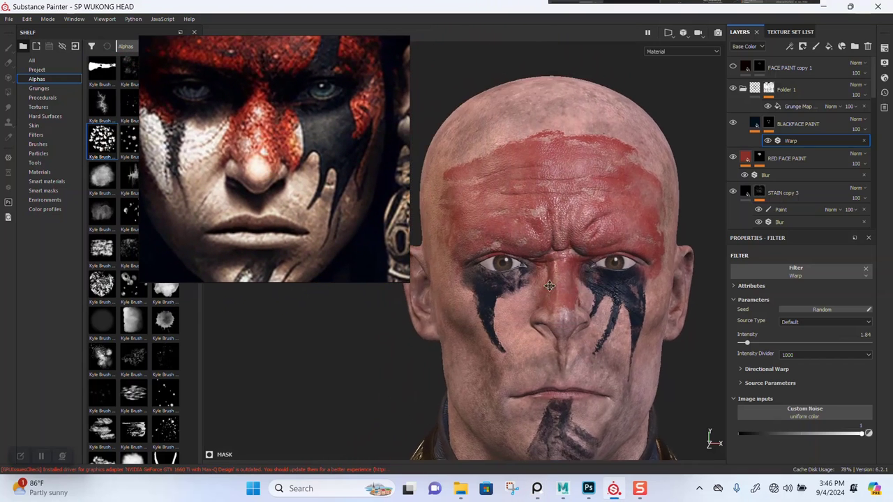
pyautogui.keyDown('alt'); pyautogui.moveTo(546, 282); pyautogui.dragTo(564, 306, button='right'); pyautogui.keyUp('alt')
pyautogui.keyDown('alt'); pyautogui.moveTo(672, 288); pyautogui.dragTo(655, 282, button='middle'); pyautogui.keyUp('alt')
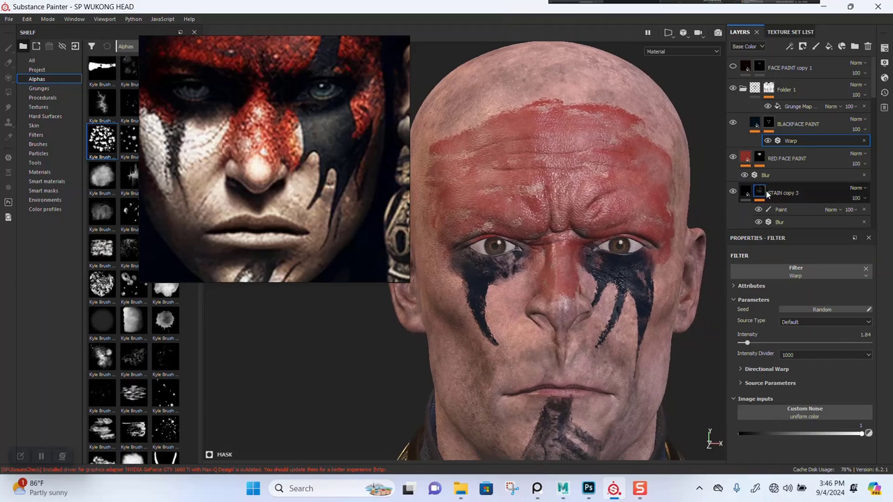
# Collapse Folder 1, duplicate the RED FACE PAINT layer, and delete the Warp filter from the copy's mask
pyautogui.click(743, 89)
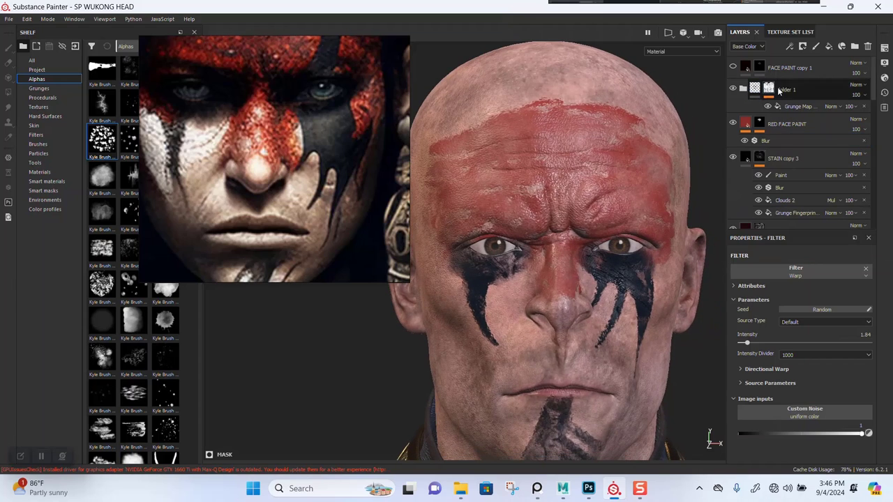
pyautogui.click(789, 125)
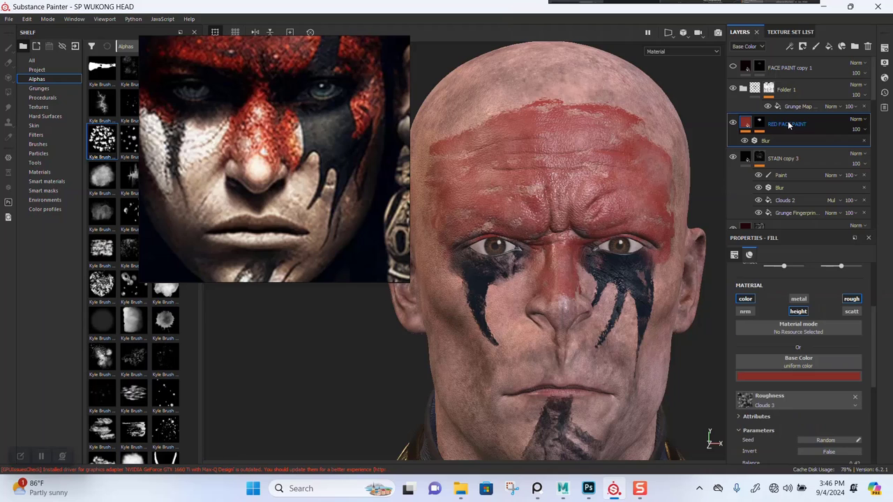
pyautogui.hotkey('ctrl', 'd')
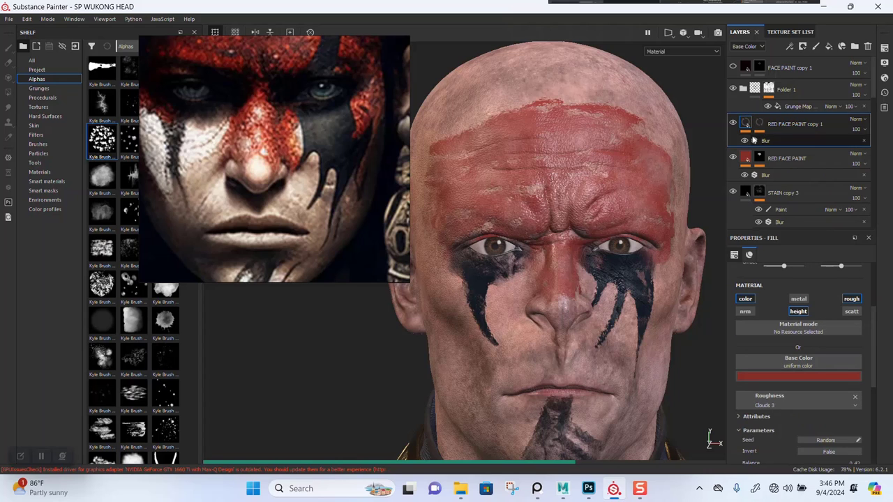
pyautogui.click(759, 127)
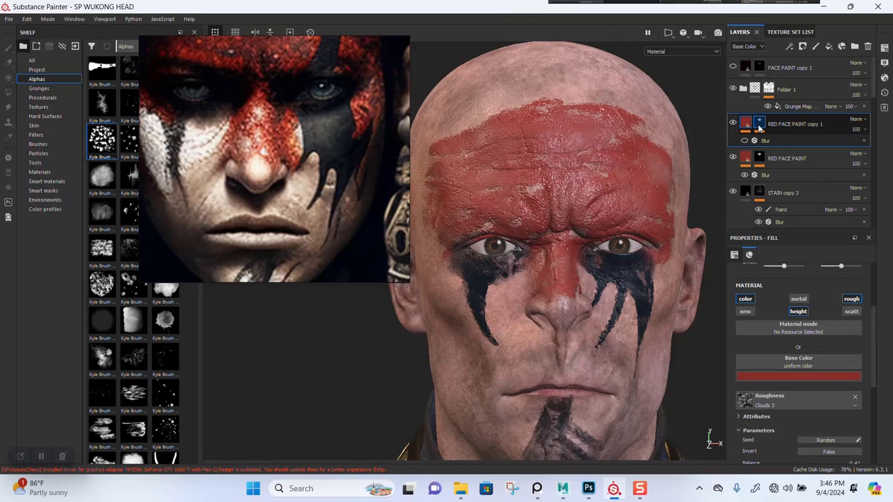
pyautogui.press('1')
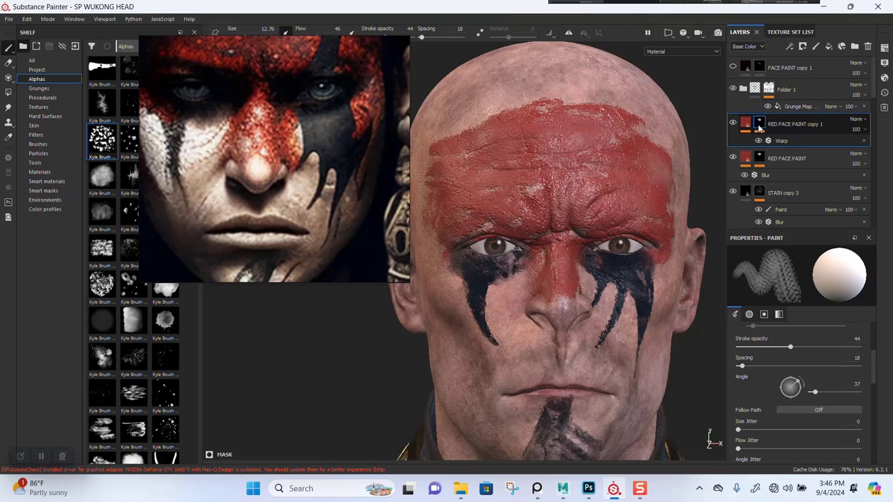
pyautogui.click(864, 141)
# Change the RED FACE PAINT copy's base color to off-white and replace its mask with a black mask
pyautogui.click(746, 123)
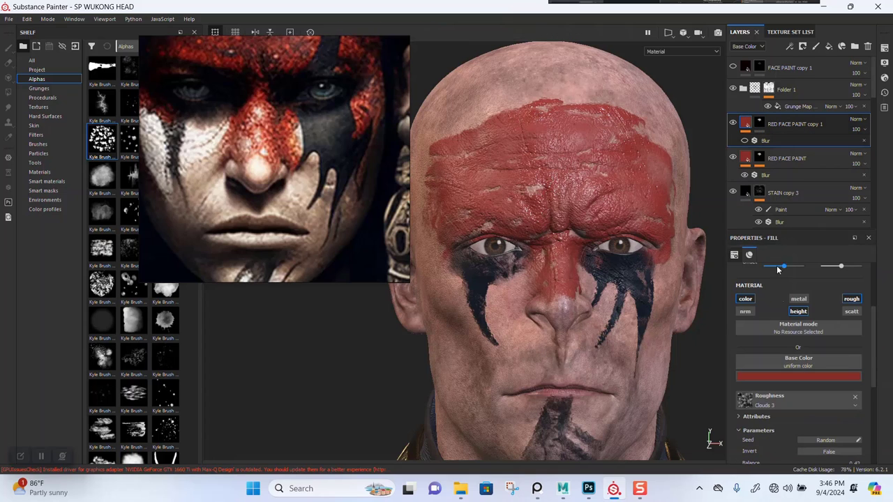
pyautogui.click(767, 370)
pyautogui.moveTo(776, 408); pyautogui.dragTo(767, 392)
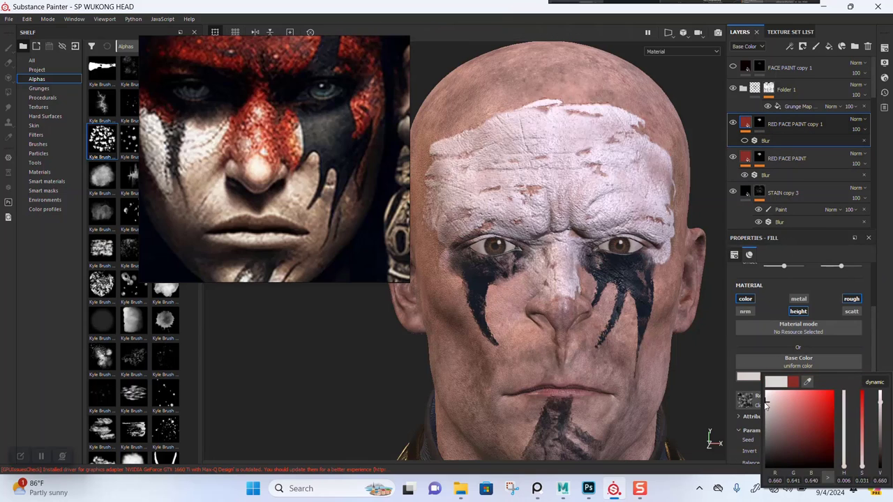
pyautogui.click(760, 126)
pyautogui.rightClick(760, 125)
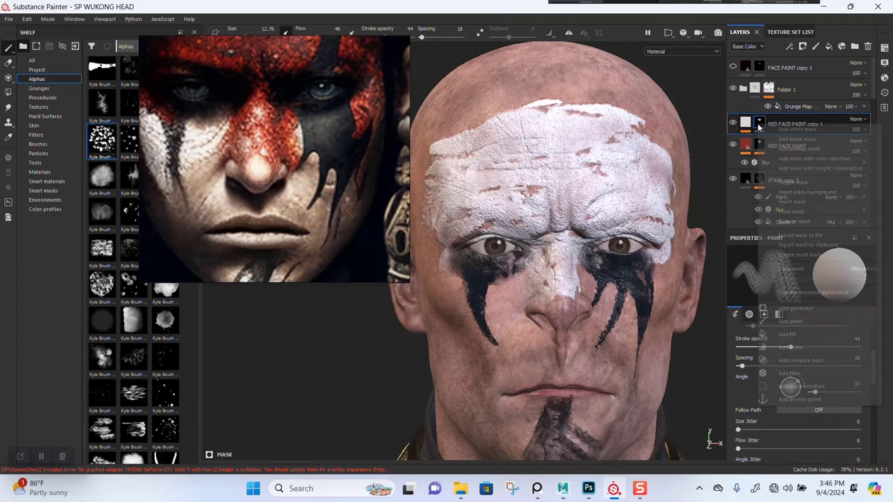
pyautogui.click(798, 140)
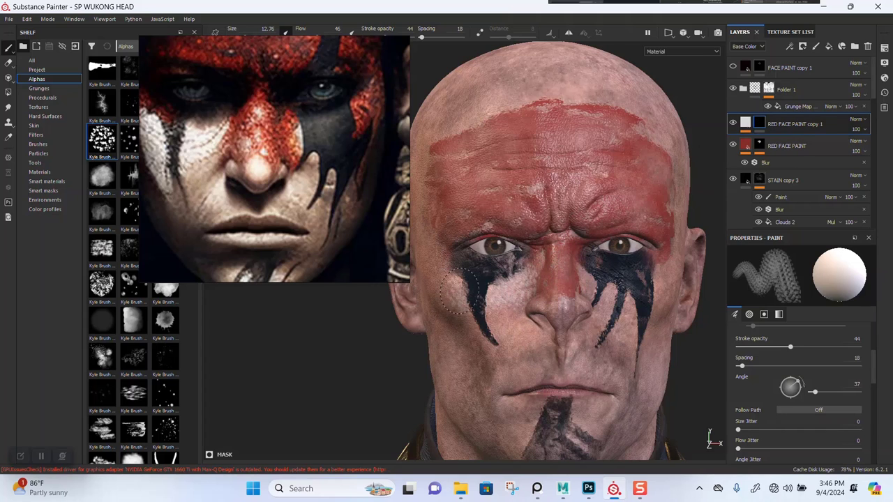
# Undo the trial white brush stroke on the cheek and move the reference image clear of the face
pyautogui.scroll(3, 489, 300)
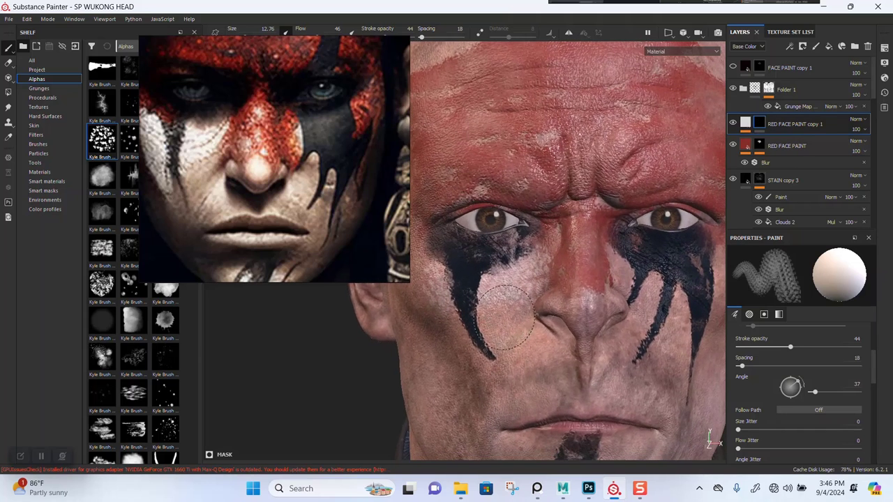
pyautogui.hotkey('ctrl', 'z')
pyautogui.moveTo(268, 220)
pyautogui.mouseDown(button='right')
pyautogui.moveTo(350, 155)
pyautogui.moveTo(135, 148)
pyautogui.mouseUp(button='right')
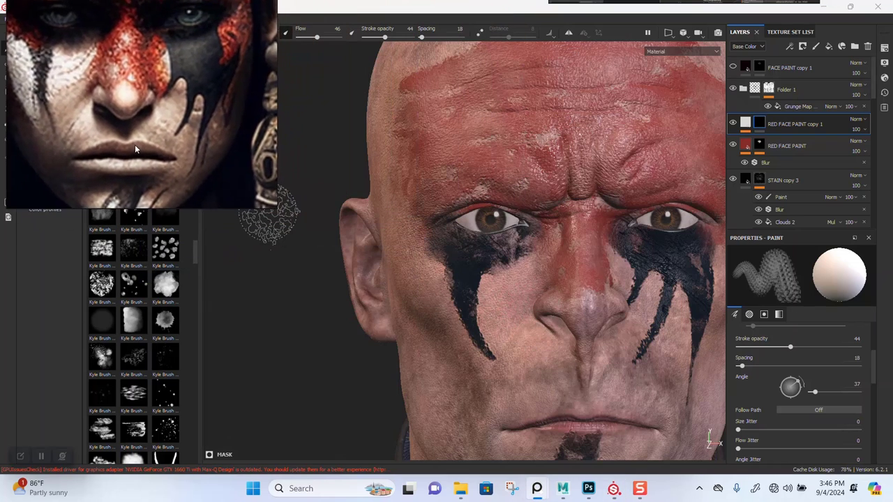
pyautogui.moveTo(135, 145); pyautogui.dragTo(143, 139)
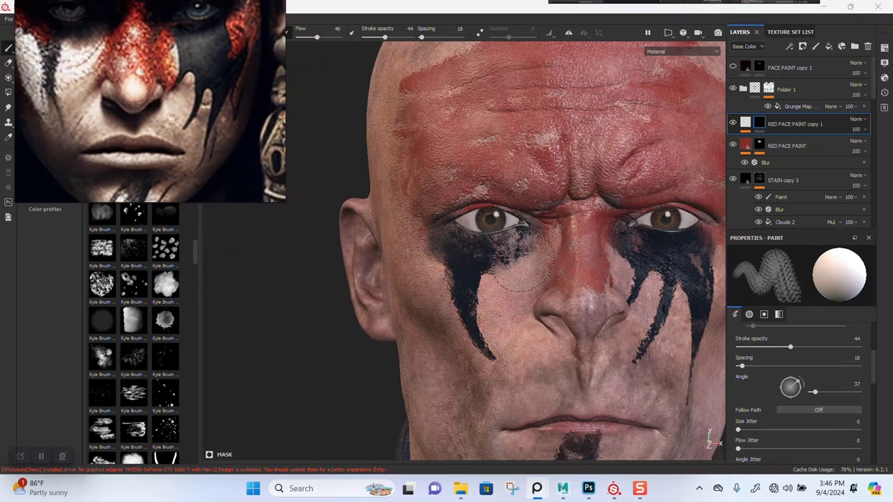
# Paint white on the copy's mask on both sides of the single black streak, and beside the nose under the other eye
pyautogui.moveTo(525, 258)
pyautogui.mouseDown()
pyautogui.moveTo(522, 250)
pyautogui.moveTo(540, 269)
pyautogui.moveTo(527, 261)
pyautogui.moveTo(565, 270)
pyautogui.mouseUp()
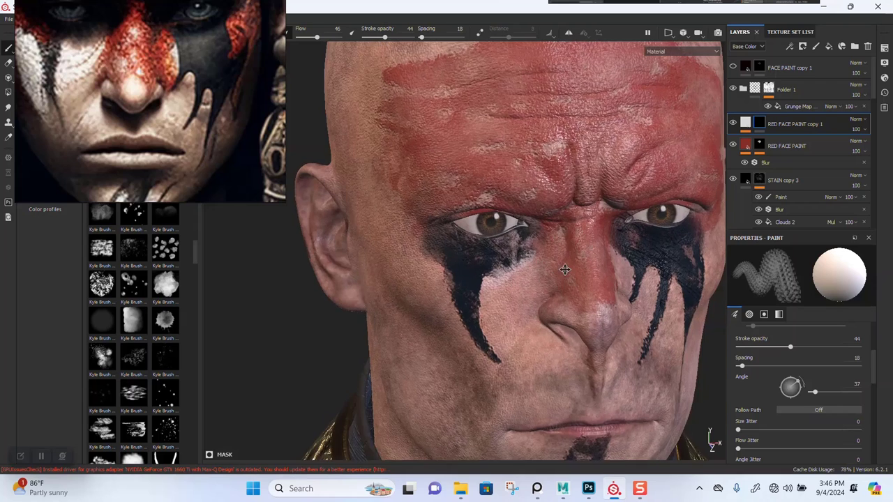
pyautogui.keyDown('alt'); pyautogui.moveTo(566, 270); pyautogui.dragTo(568, 281, button='middle'); pyautogui.keyUp('alt')
pyautogui.moveTo(536, 267)
pyautogui.mouseDown()
pyautogui.moveTo(493, 283)
pyautogui.moveTo(410, 276)
pyautogui.moveTo(439, 329)
pyautogui.moveTo(466, 350)
pyautogui.moveTo(460, 320)
pyautogui.moveTo(428, 302)
pyautogui.mouseUp()
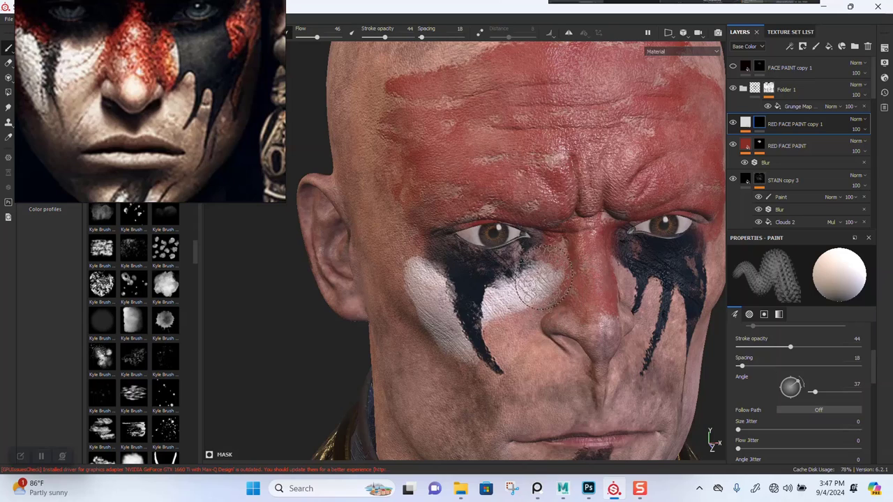
pyautogui.keyDown('alt'); pyautogui.moveTo(600, 274); pyautogui.dragTo(474, 292); pyautogui.keyUp('alt')
pyautogui.keyDown('alt'); pyautogui.moveTo(474, 292); pyautogui.dragTo(522, 306, button='middle'); pyautogui.keyUp('alt')
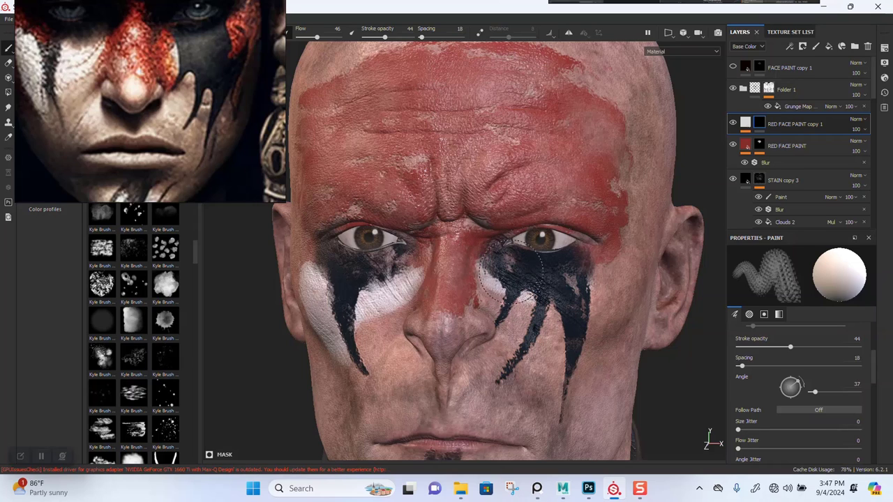
pyautogui.keyDown('alt'); pyautogui.moveTo(508, 277); pyautogui.dragTo(529, 279); pyautogui.keyUp('alt')
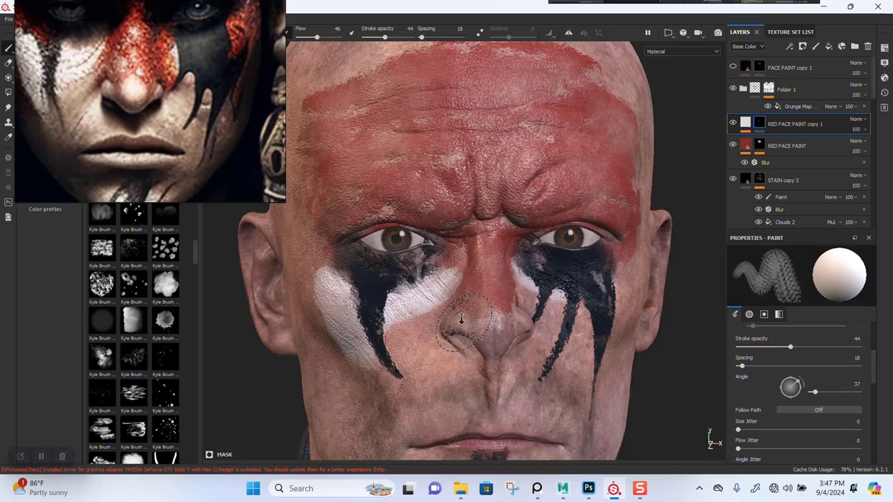
# Examine the white cheek paint from the front and the side against the reference image
pyautogui.scroll(-3, 461, 319)
pyautogui.moveTo(476, 294)
pyautogui.keyDown('alt'); pyautogui.mouseDown()
pyautogui.moveTo(497, 285)
pyautogui.moveTo(485, 283)
pyautogui.mouseUp(); pyautogui.keyUp('alt')
pyautogui.scroll(-2, 488, 282)
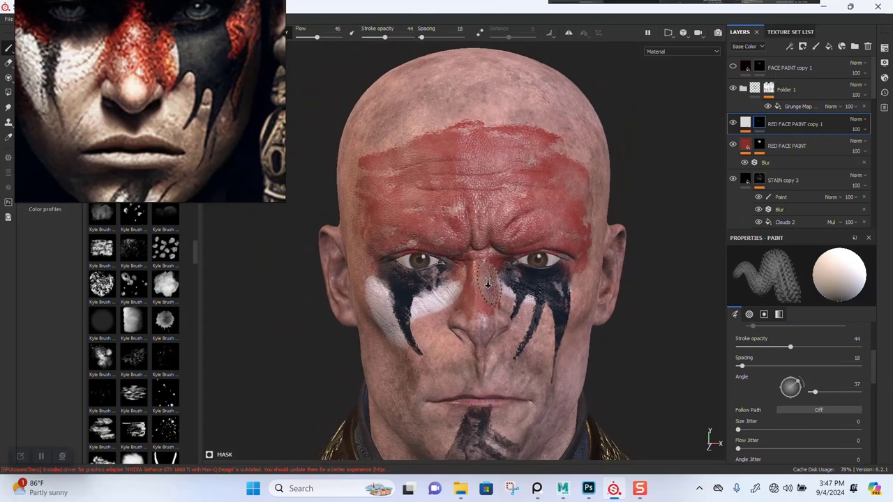
pyautogui.keyDown('alt'); pyautogui.moveTo(488, 282); pyautogui.dragTo(485, 293, button='right'); pyautogui.keyUp('alt')
pyautogui.keyDown('alt'); pyautogui.moveTo(484, 293); pyautogui.dragTo(484, 277, button='middle'); pyautogui.keyUp('alt')
pyautogui.moveTo(222, 146); pyautogui.dragTo(280, 228, button='right')
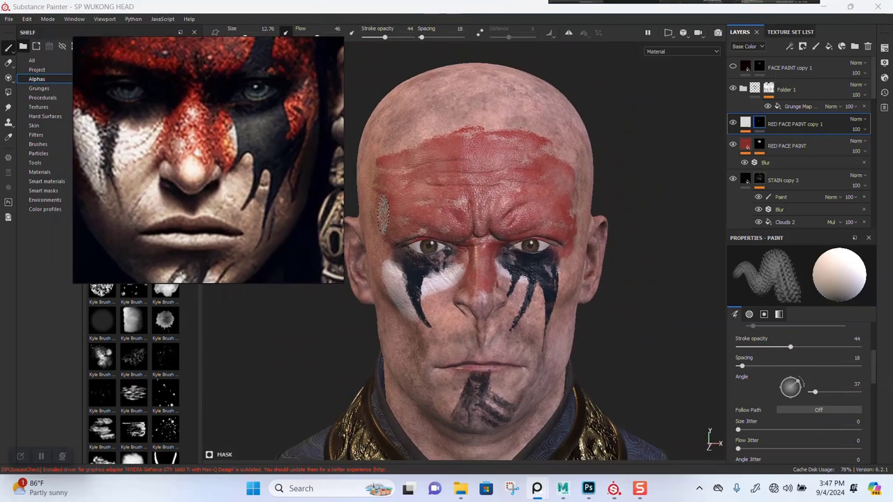
pyautogui.keyDown('alt'); pyautogui.moveTo(389, 218); pyautogui.dragTo(482, 255, button='right'); pyautogui.keyUp('alt')
pyautogui.keyDown('alt'); pyautogui.moveTo(481, 279); pyautogui.dragTo(496, 246, button='middle'); pyautogui.keyUp('alt')
pyautogui.keyDown('alt'); pyautogui.moveTo(495, 245); pyautogui.dragTo(520, 257, button='right'); pyautogui.keyUp('alt')
pyautogui.keyDown('alt'); pyautogui.moveTo(520, 257); pyautogui.dragTo(510, 282); pyautogui.keyUp('alt')
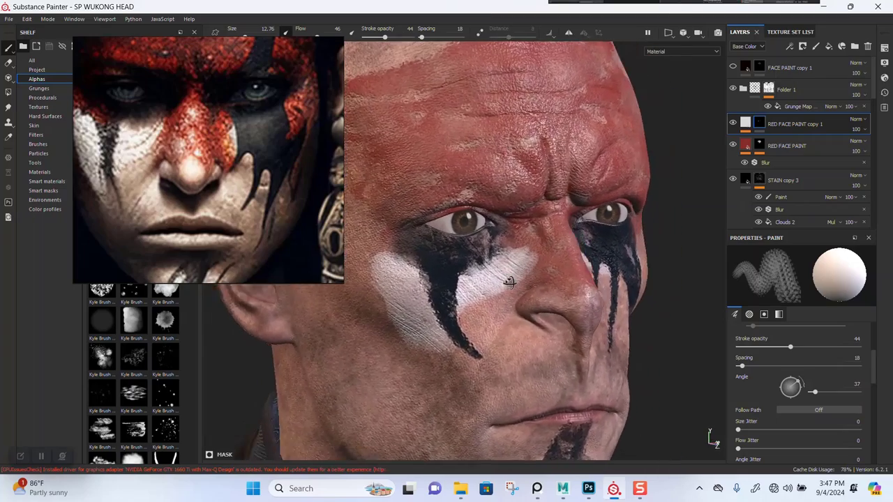
pyautogui.scroll(5, 510, 282)
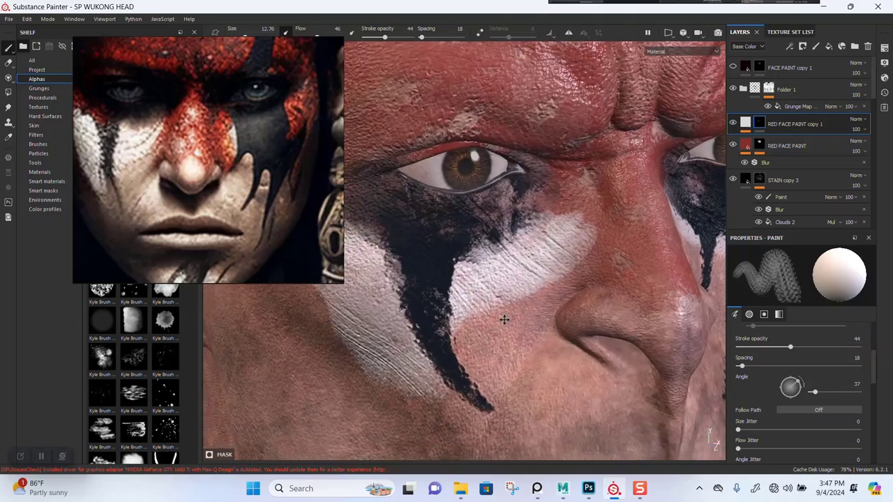
pyautogui.keyDown('alt'); pyautogui.moveTo(505, 320); pyautogui.dragTo(503, 325, button='middle'); pyautogui.keyUp('alt')
pyautogui.keyDown('alt'); pyautogui.moveTo(503, 326); pyautogui.dragTo(477, 183, button='right'); pyautogui.keyUp('alt')
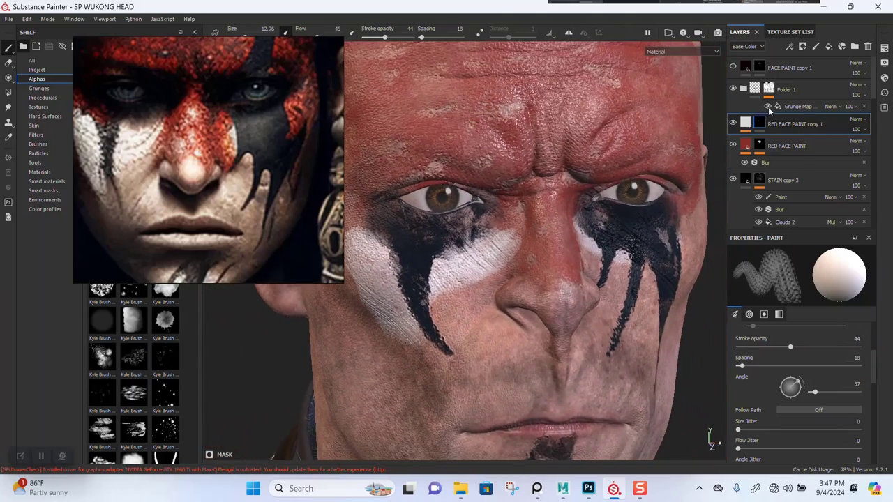
# Expand Folder 1 and set the intensity of the BLACKFACE PAINT layer's Warp filter to 0.69
pyautogui.click(743, 88)
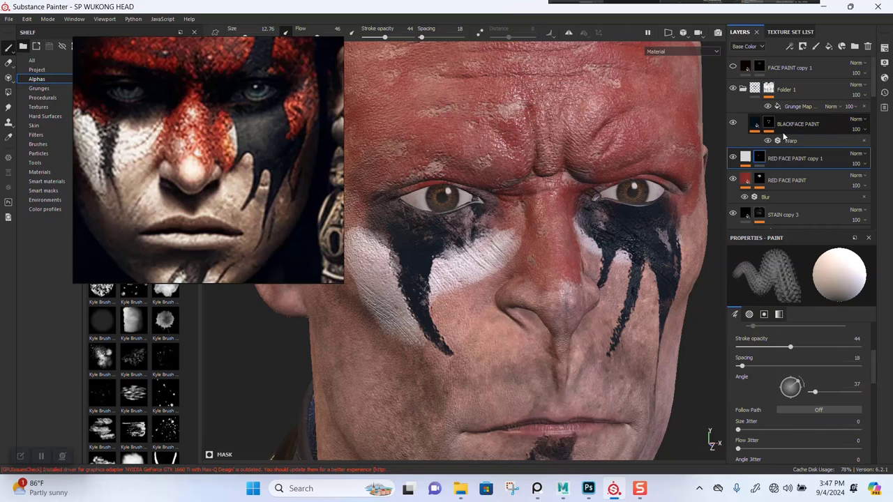
pyautogui.click(791, 140)
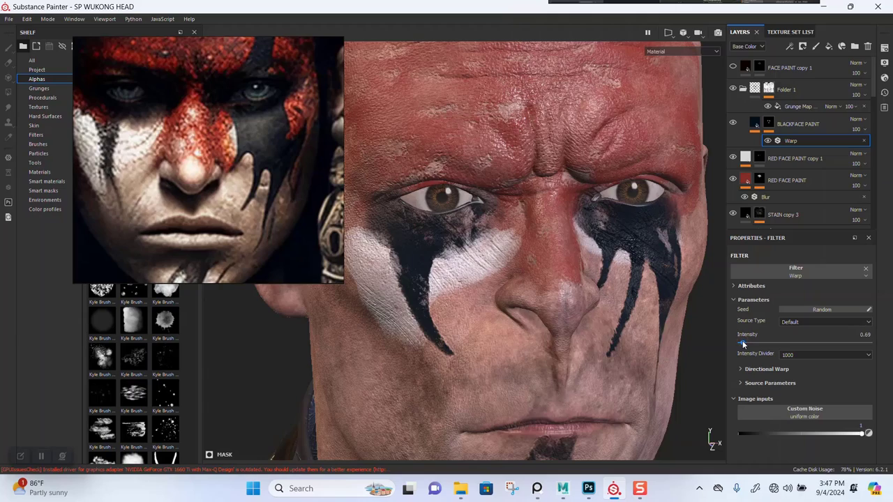
pyautogui.keyDown('alt'); pyautogui.moveTo(606, 411); pyautogui.dragTo(591, 297, button='right'); pyautogui.keyUp('alt')
pyautogui.keyDown('alt'); pyautogui.moveTo(591, 298); pyautogui.dragTo(485, 282); pyautogui.keyUp('alt')
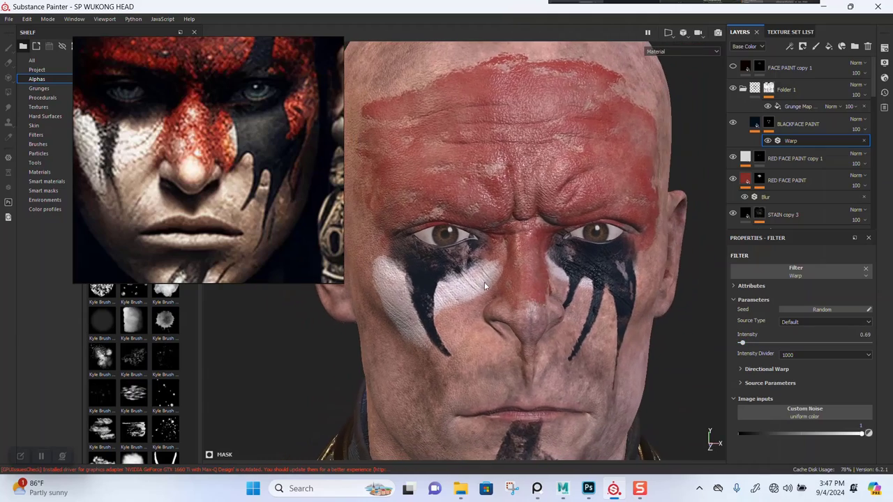
pyautogui.keyDown('alt'); pyautogui.moveTo(485, 282); pyautogui.dragTo(500, 385, button='right'); pyautogui.keyUp('alt')
pyautogui.keyDown('alt'); pyautogui.moveTo(500, 385); pyautogui.dragTo(429, 337); pyautogui.keyUp('alt')
# Move the reference image off the shelf and pick the V-shaped Kyle brush alpha
pyautogui.moveTo(138, 283); pyautogui.dragTo(692, 213)
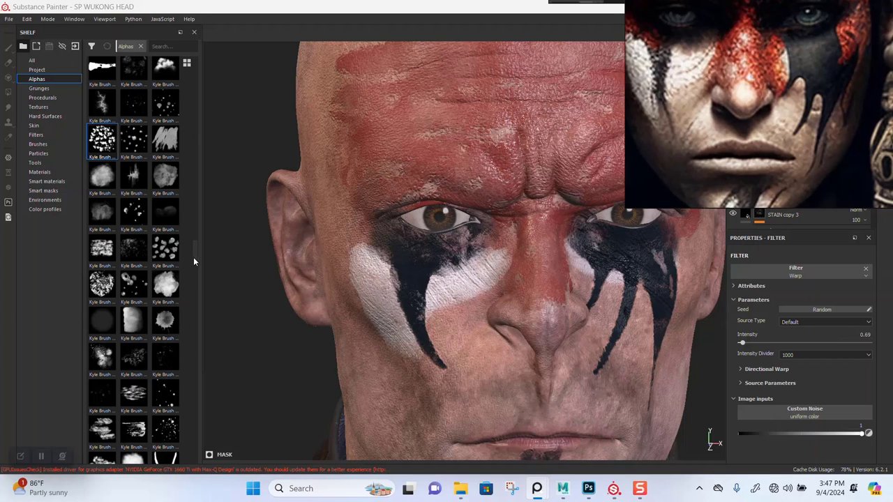
pyautogui.scroll(-5, 194, 265)
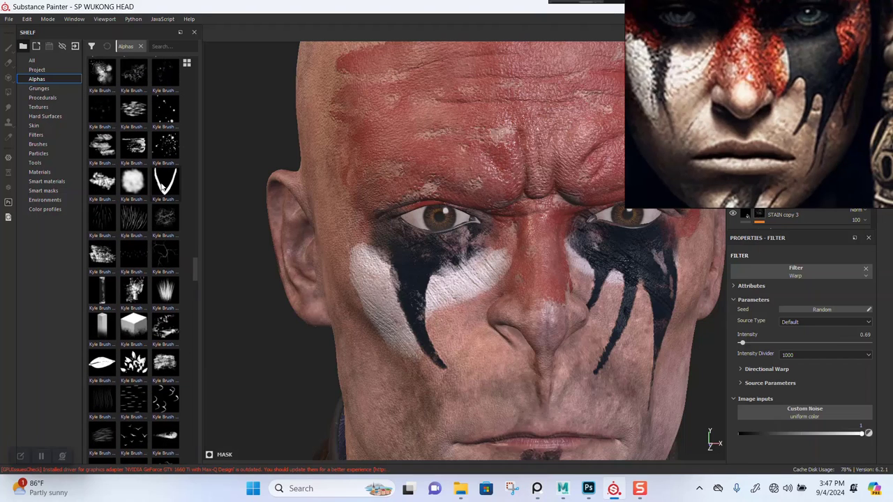
pyautogui.keyDown('alt'); pyautogui.moveTo(411, 246); pyautogui.dragTo(466, 274); pyautogui.keyUp('alt')
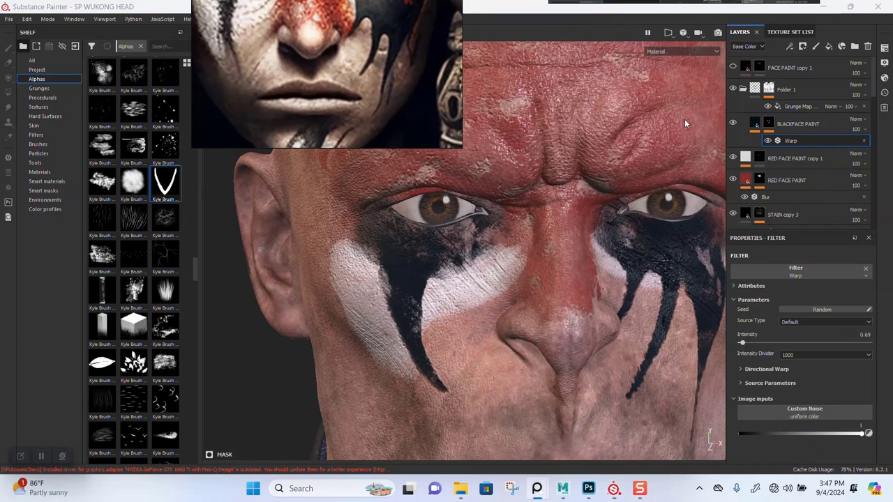
# Rename the RED FACE PAINT copy 1 layer as WHITE FACE PAINT copy 1
pyautogui.click(777, 161)
pyautogui.doubleClick(777, 160)
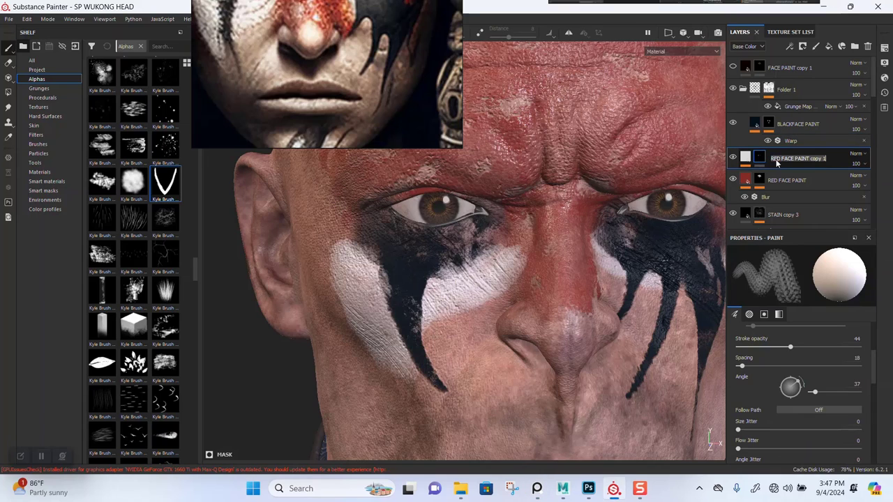
pyautogui.write('W')
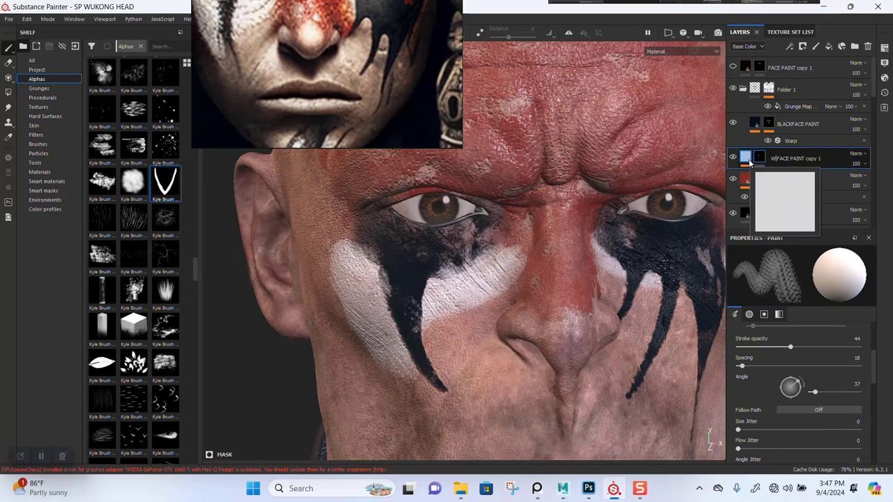
pyautogui.write('HITE')
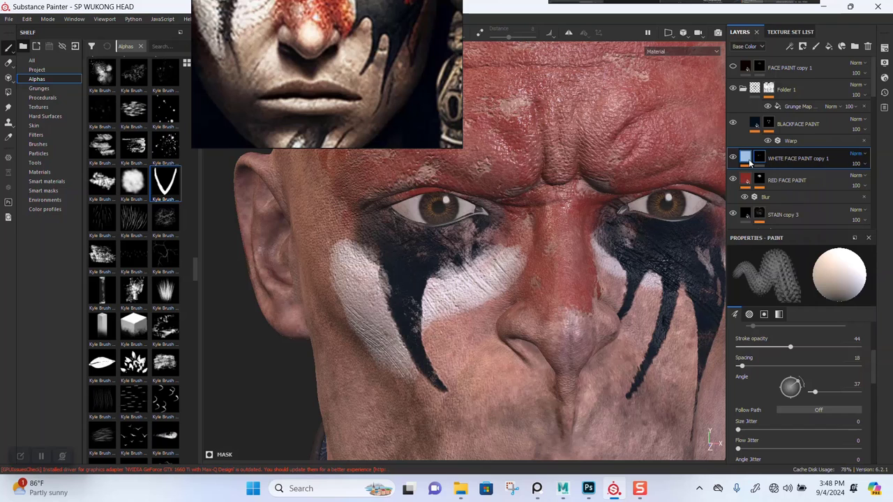
pyautogui.press('Return')
# Load the V-shaped alpha into the mask brush and try erasing white paint beside the black cheek streak with black
pyautogui.keyDown('alt'); pyautogui.moveTo(474, 300); pyautogui.dragTo(481, 274, button='right'); pyautogui.keyUp('alt')
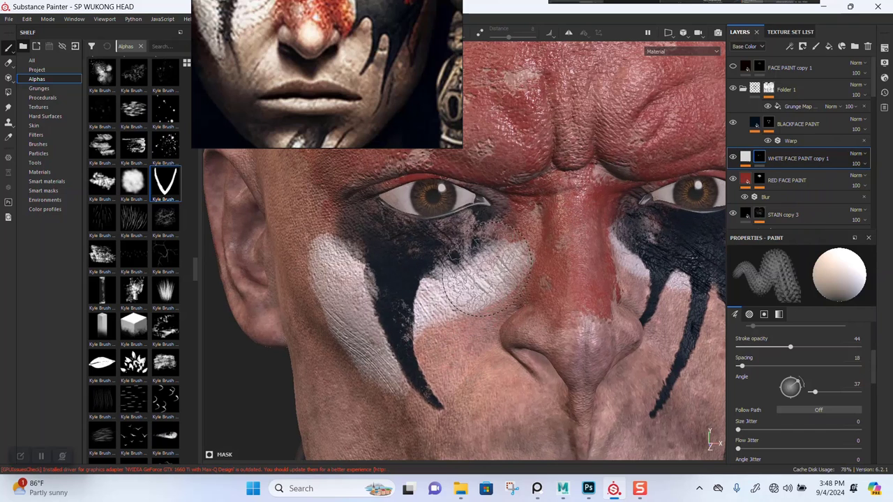
pyautogui.click(158, 183)
pyautogui.moveTo(449, 282)
pyautogui.mouseDown()
pyautogui.moveTo(475, 283)
pyautogui.moveTo(450, 293)
pyautogui.moveTo(462, 278)
pyautogui.moveTo(419, 273)
pyautogui.moveTo(332, 237)
pyautogui.mouseUp()
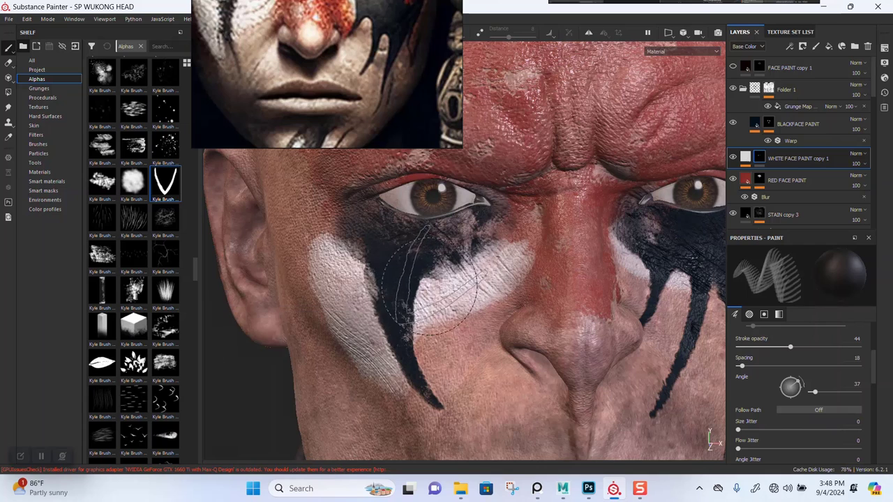
pyautogui.moveTo(427, 276)
pyautogui.mouseDown()
pyautogui.moveTo(488, 283)
pyautogui.moveTo(434, 277)
pyautogui.mouseUp()
pyautogui.keyDown('alt'); pyautogui.moveTo(494, 300); pyautogui.dragTo(474, 236, button='right'); pyautogui.keyUp('alt')
pyautogui.scroll(4, 467, 307)
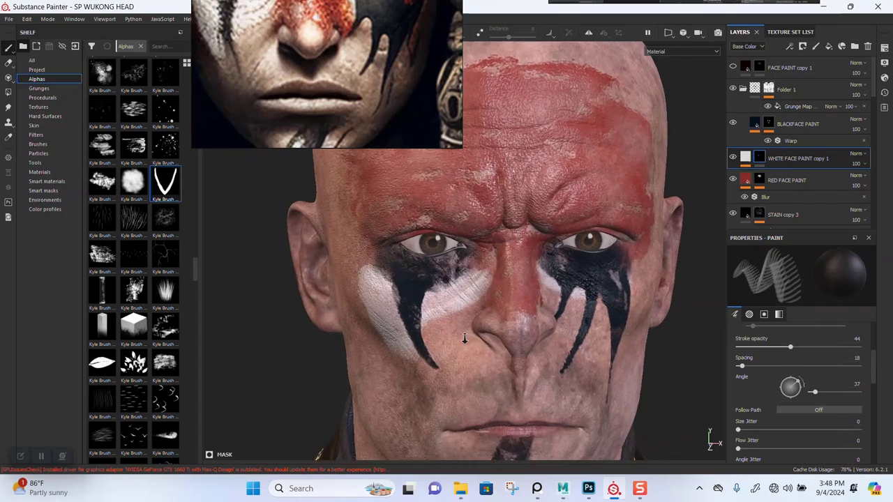
pyautogui.scroll(2, 460, 304)
# Move the reference image clear of the face and the brush settings
pyautogui.moveTo(332, 93); pyautogui.dragTo(386, 166, button='right')
pyautogui.moveTo(385, 166); pyautogui.dragTo(176, 117)
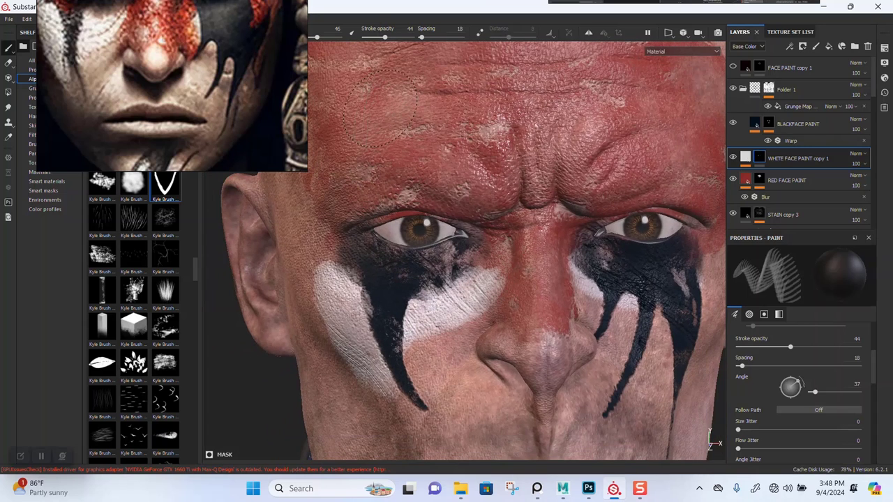
pyautogui.moveTo(261, 86); pyautogui.dragTo(183, 81)
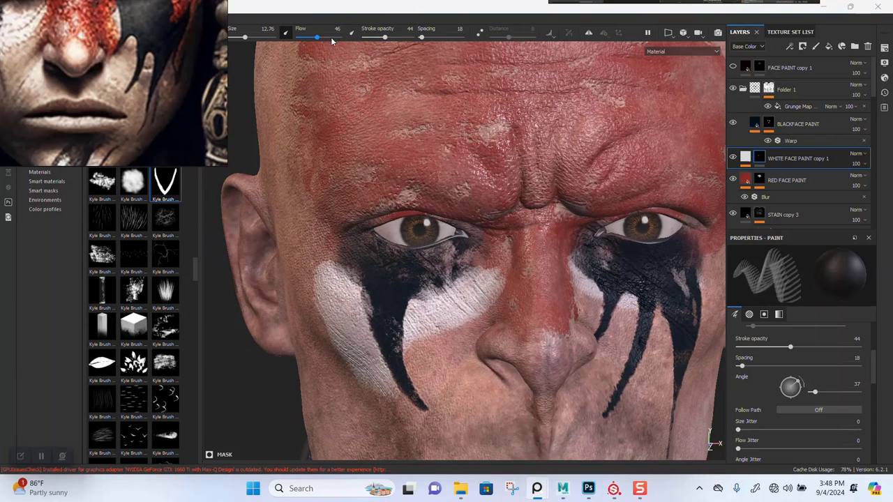
# Set the brush to flow 73, stroke opacity 79 and size 20.91, and scratch a streak out of the white paint beside the nose
pyautogui.moveTo(379, 40); pyautogui.dragTo(401, 40)
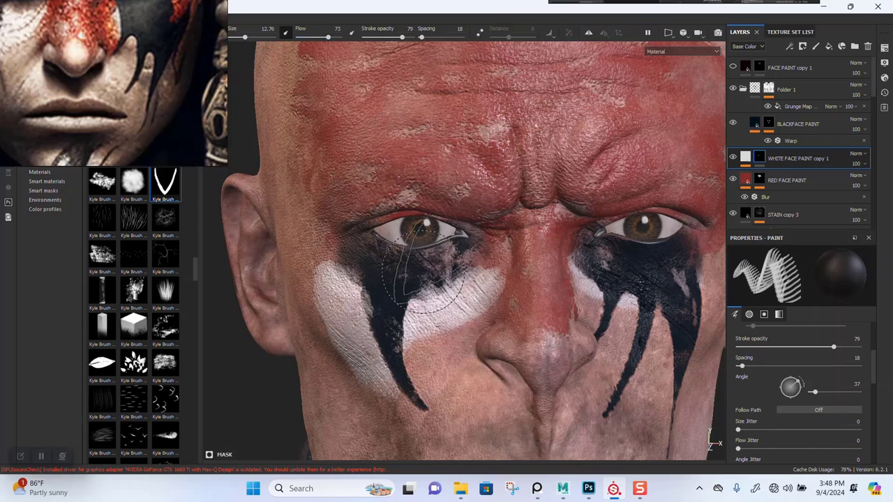
pyautogui.keyDown('ctrl'); pyautogui.moveTo(417, 279); pyautogui.dragTo(441, 277, button='right'); pyautogui.keyUp('ctrl')
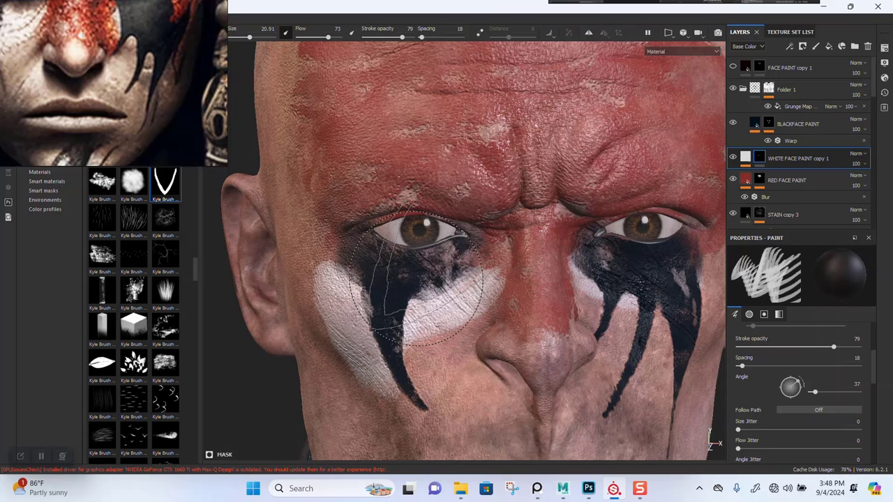
pyautogui.keyDown('alt'); pyautogui.moveTo(416, 282); pyautogui.dragTo(466, 298); pyautogui.keyUp('alt')
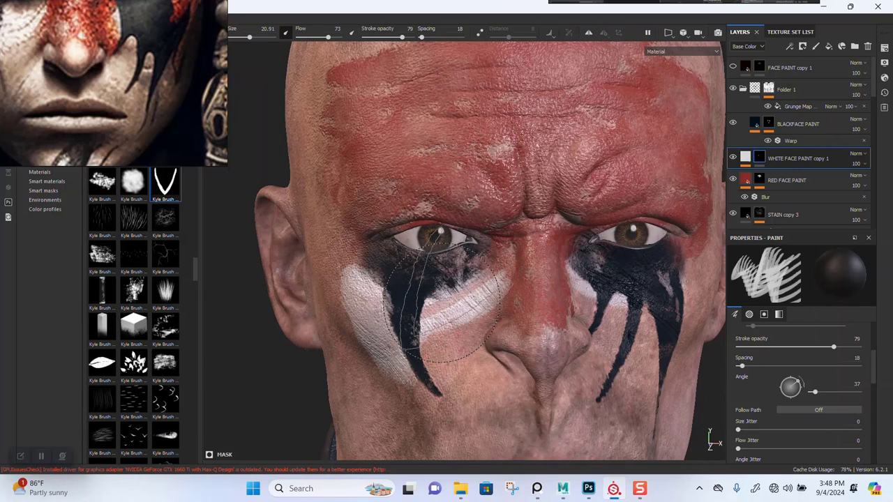
# Inspect the scratched white paint from the front and side of the face
pyautogui.scroll(-4, 442, 305)
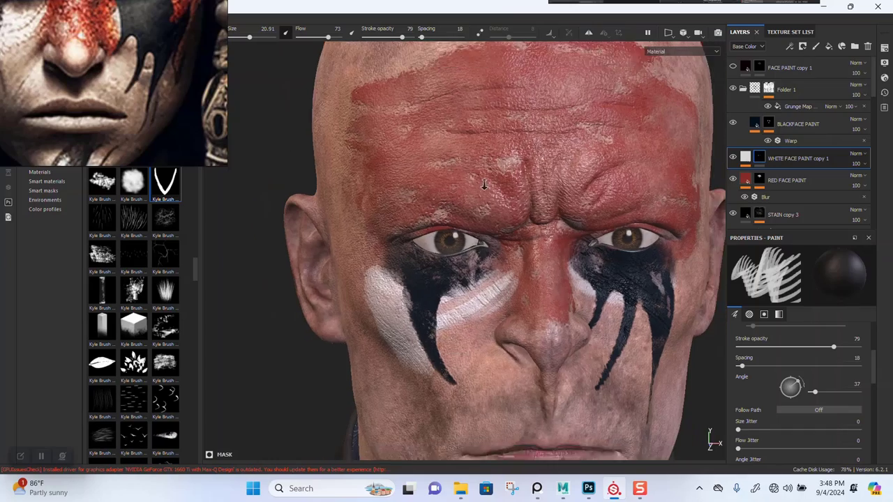
pyautogui.moveTo(482, 190)
pyautogui.keyDown('alt'); pyautogui.mouseDown()
pyautogui.moveTo(568, 166)
pyautogui.moveTo(484, 193)
pyautogui.mouseUp(); pyautogui.keyUp('alt')
pyautogui.keyDown('alt'); pyautogui.moveTo(482, 193); pyautogui.dragTo(471, 254, button='right'); pyautogui.keyUp('alt')
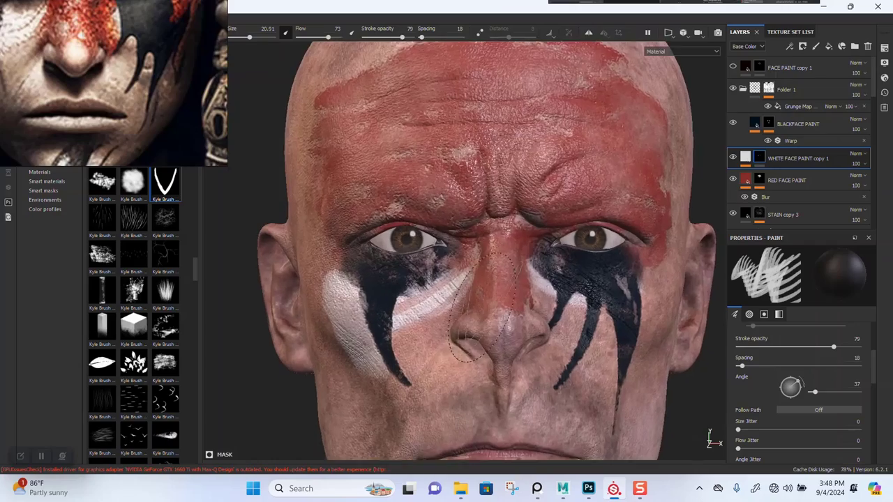
pyautogui.keyDown('alt'); pyautogui.moveTo(471, 254); pyautogui.dragTo(499, 231, button='middle'); pyautogui.keyUp('alt')
pyautogui.moveTo(448, 246)
pyautogui.keyDown('alt'); pyautogui.mouseDown()
pyautogui.moveTo(499, 254)
pyautogui.moveTo(452, 249)
pyautogui.mouseUp(); pyautogui.keyUp('alt')
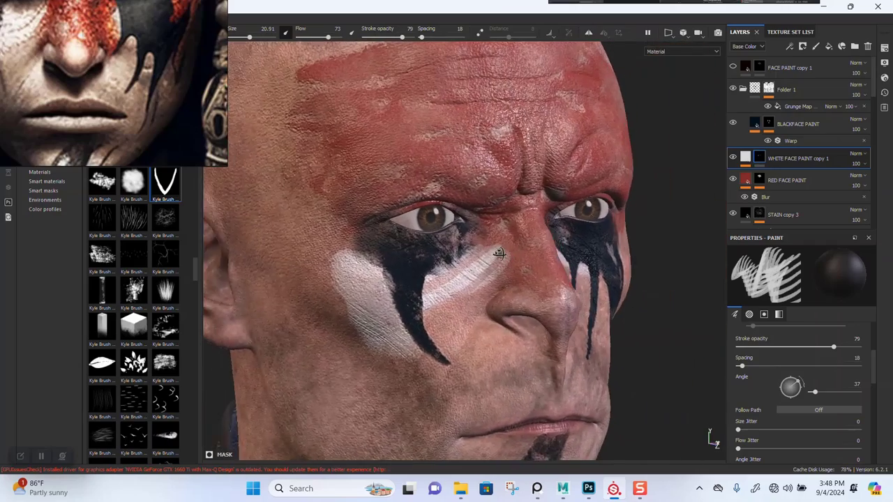
pyautogui.keyDown('alt'); pyautogui.moveTo(452, 249); pyautogui.dragTo(452, 255, button='middle'); pyautogui.keyUp('alt')
pyautogui.keyDown('alt'); pyautogui.moveTo(453, 255); pyautogui.dragTo(460, 273, button='right'); pyautogui.keyUp('alt')
pyautogui.keyDown('alt'); pyautogui.moveTo(562, 271); pyautogui.dragTo(520, 268, button='middle'); pyautogui.keyUp('alt')
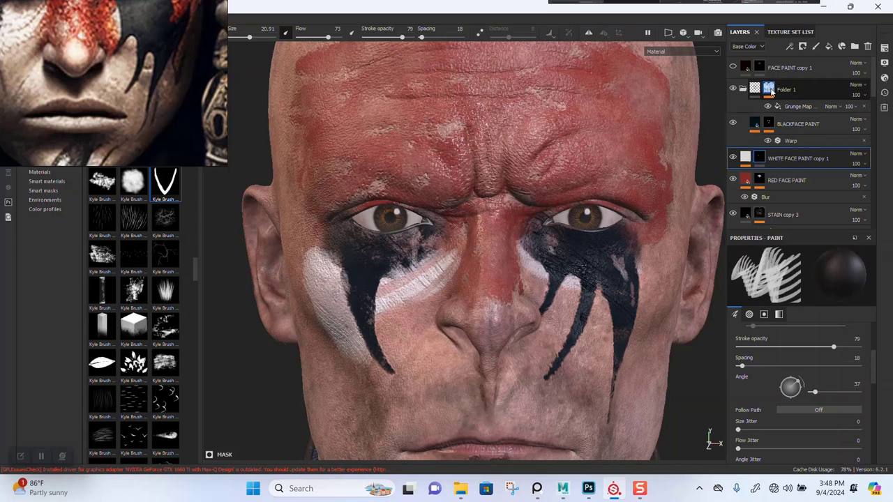
# Select the BLACKFACE PAINT layer's mask and try stamping the V-shaped alpha in black over the paint under the eye
pyautogui.click(770, 90)
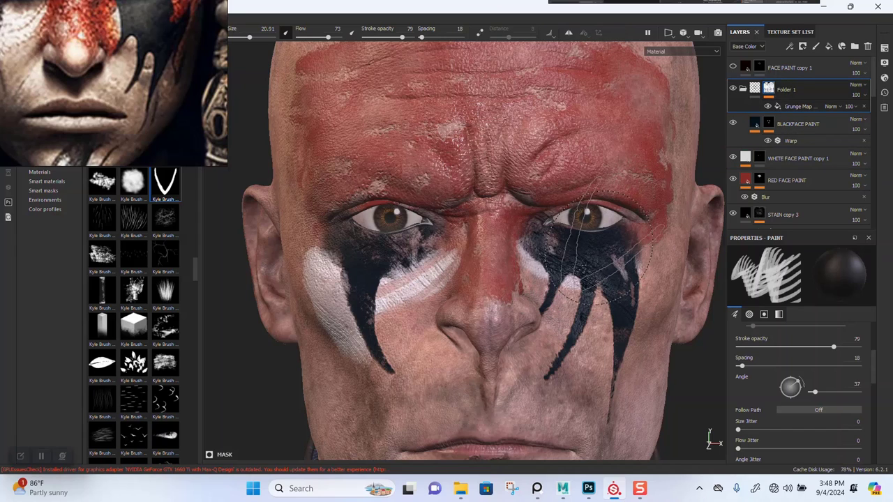
pyautogui.click(770, 130)
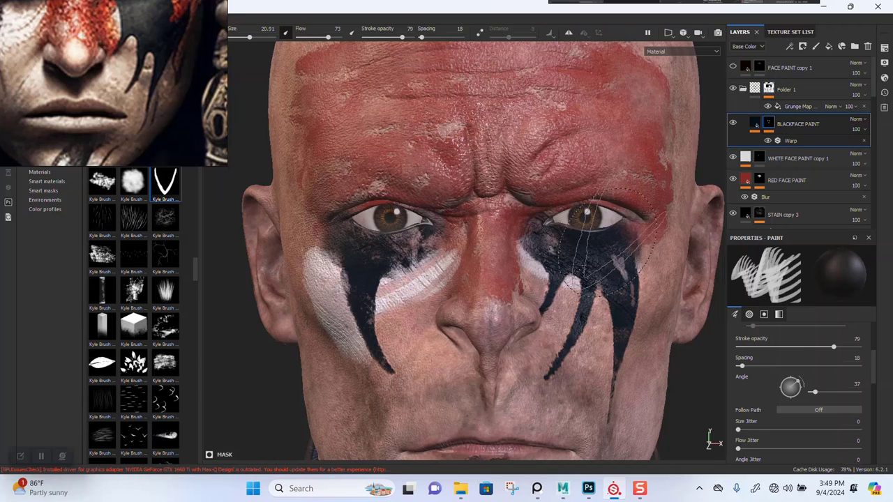
pyautogui.click(584, 245)
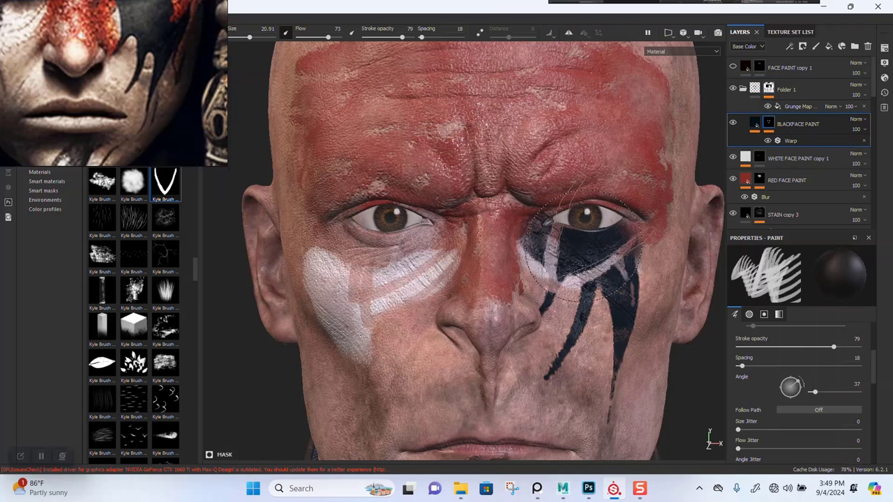
pyautogui.click(614, 223)
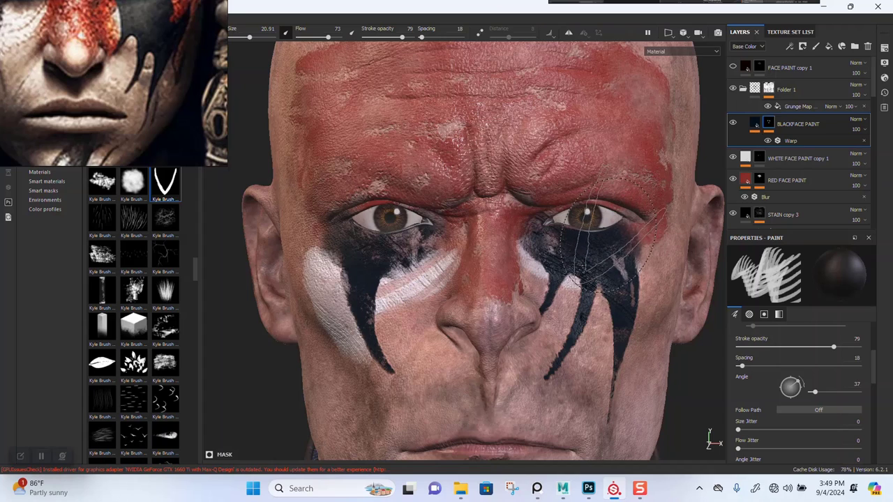
# Try scratching thin streaks out of the black drips on the three-streak cheek, and undo the strokes
pyautogui.scroll(3, 656, 230)
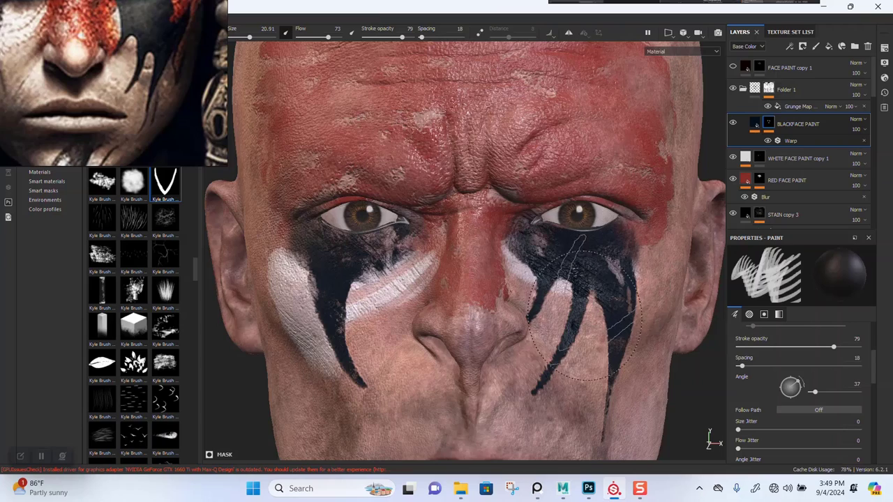
pyautogui.scroll(-2, 685, 273)
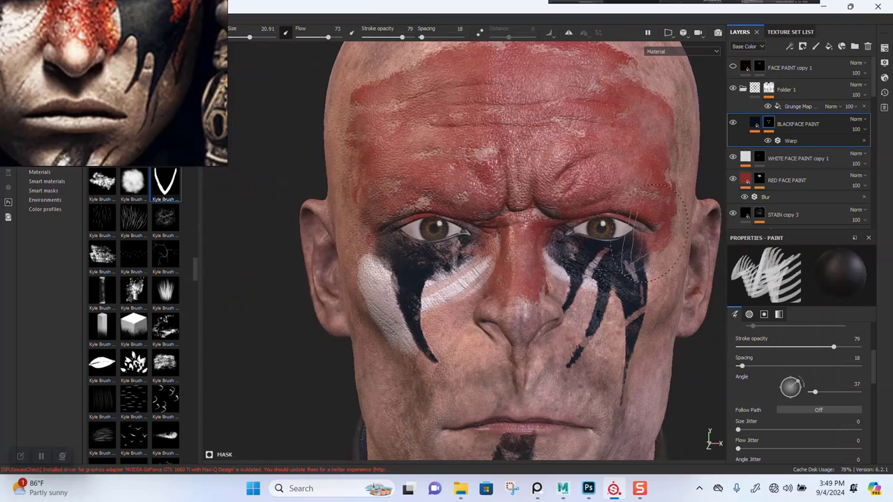
pyautogui.moveTo(631, 237)
pyautogui.keyDown('alt'); pyautogui.mouseDown()
pyautogui.moveTo(705, 251)
pyautogui.moveTo(635, 227)
pyautogui.moveTo(609, 202)
pyautogui.mouseUp(); pyautogui.keyUp('alt')
pyautogui.scroll(-2, 630, 219)
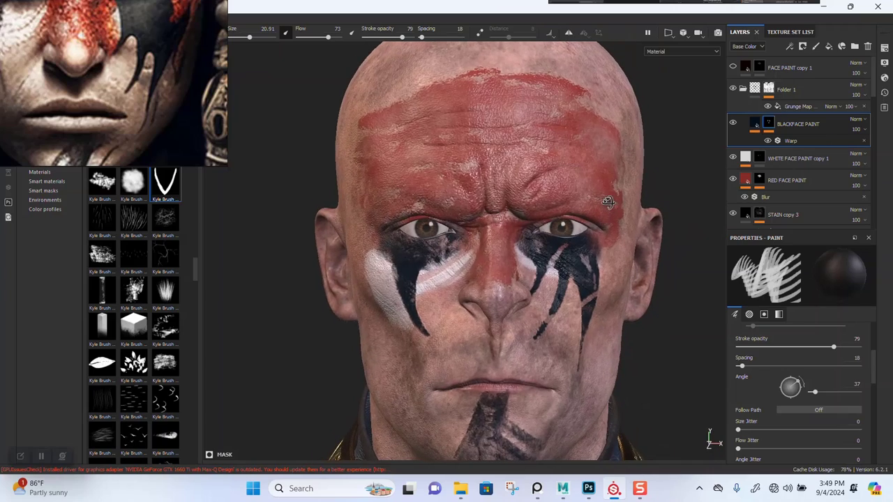
pyautogui.scroll(3, 608, 204)
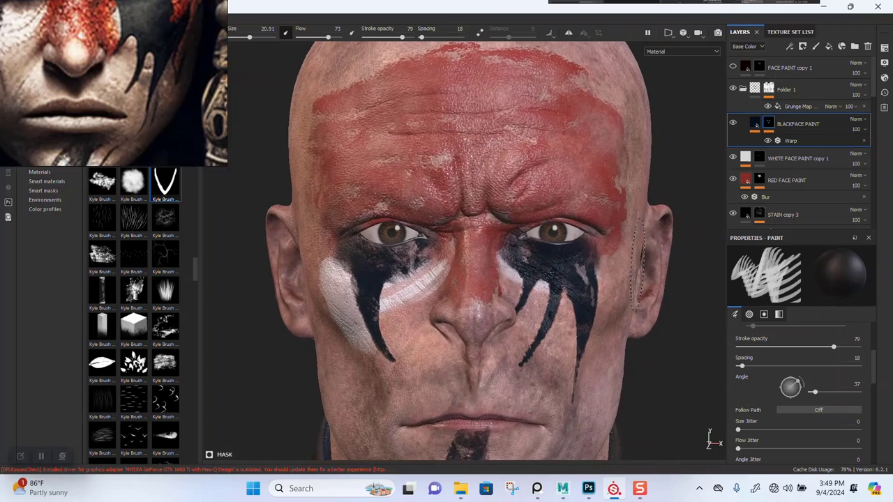
pyautogui.keyDown('alt'); pyautogui.moveTo(548, 229); pyautogui.dragTo(562, 222); pyautogui.keyUp('alt')
pyautogui.moveTo(563, 222)
pyautogui.keyDown('alt'); pyautogui.mouseDown(button='right')
pyautogui.moveTo(594, 258)
pyautogui.moveTo(562, 220)
pyautogui.moveTo(619, 440)
pyautogui.mouseUp(button='right'); pyautogui.keyUp('alt')
pyautogui.keyDown('alt'); pyautogui.moveTo(518, 263); pyautogui.dragTo(588, 225, button='middle'); pyautogui.keyUp('alt')
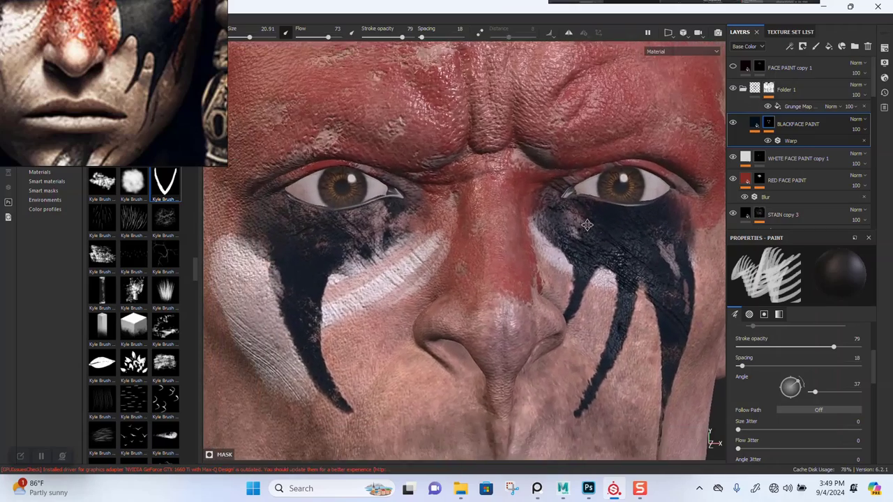
# Raise the Balance of the BLACKFACE PAINT fill's Clouds 3 roughness map to 0.91
pyautogui.moveTo(588, 226)
pyautogui.keyDown('alt'); pyautogui.mouseDown()
pyautogui.moveTo(683, 215)
pyautogui.moveTo(513, 241)
pyautogui.mouseUp(); pyautogui.keyUp('alt')
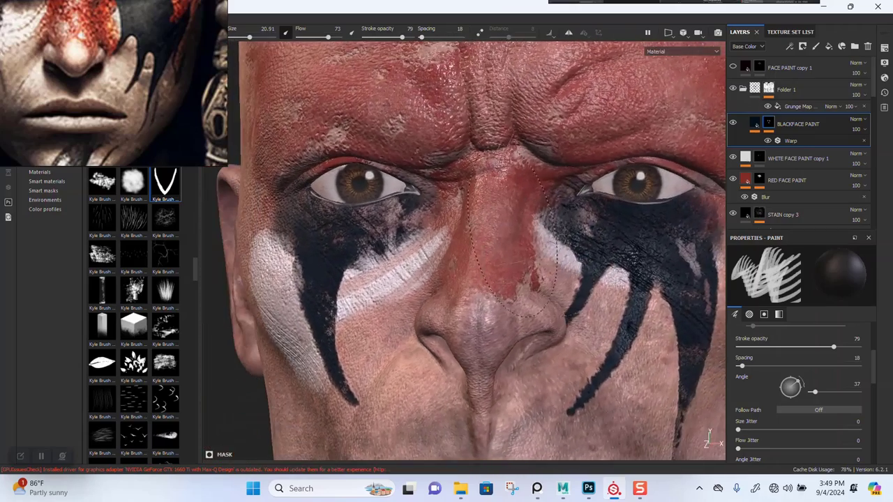
pyautogui.keyDown('alt'); pyautogui.moveTo(513, 240); pyautogui.dragTo(462, 225, button='middle'); pyautogui.keyUp('alt')
pyautogui.keyDown('alt'); pyautogui.moveTo(461, 224); pyautogui.dragTo(443, 190, button='right'); pyautogui.keyUp('alt')
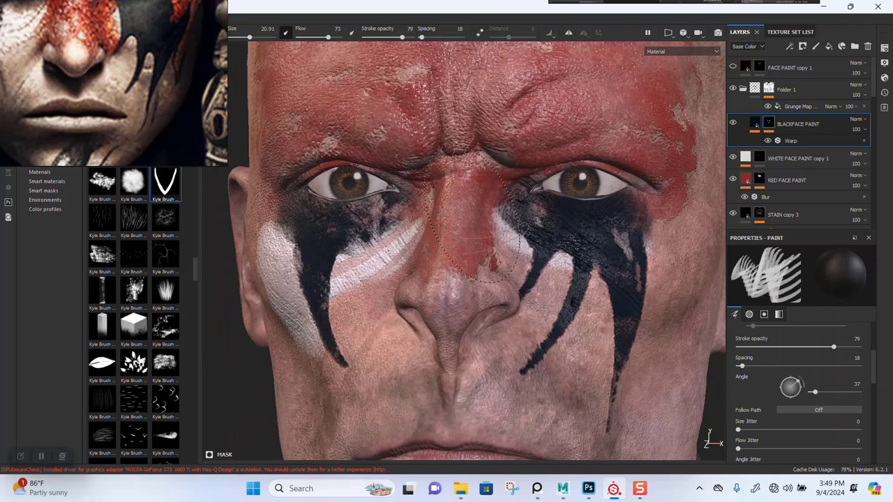
pyautogui.click(754, 124)
pyautogui.scroll(-2, 796, 380)
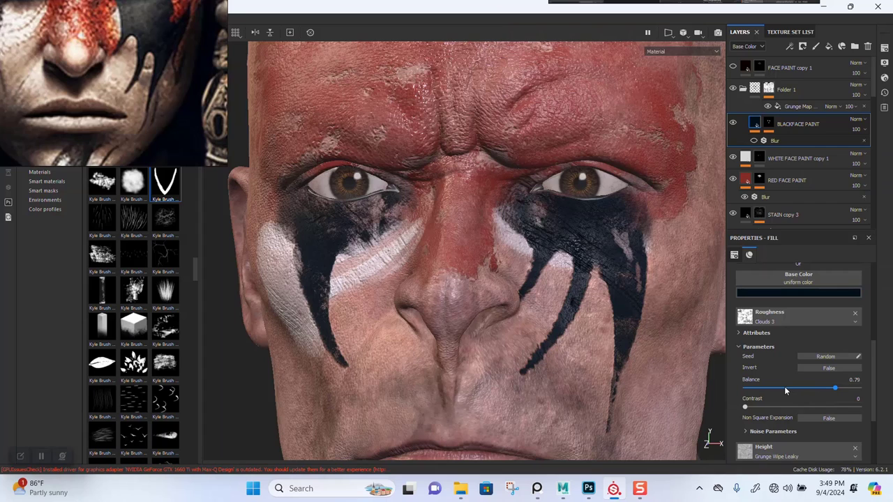
pyautogui.click(785, 388)
pyautogui.moveTo(832, 390); pyautogui.dragTo(858, 388)
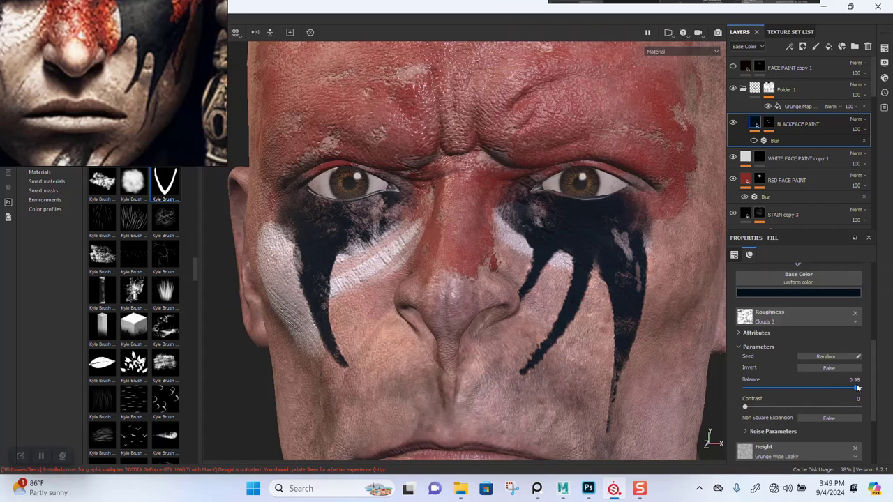
# Change the BLACKFACE PAINT base color to a neutral dark grey with RGB values of about 0.029
pyautogui.click(800, 294)
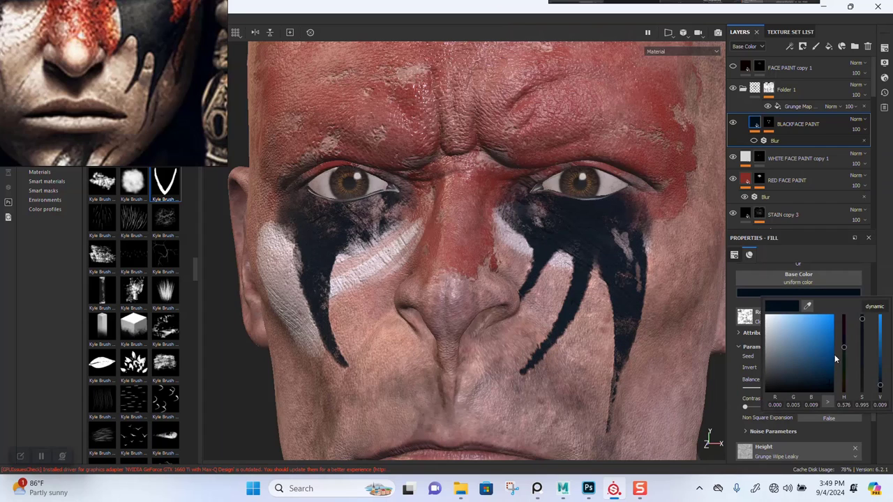
pyautogui.moveTo(773, 378); pyautogui.dragTo(768, 379)
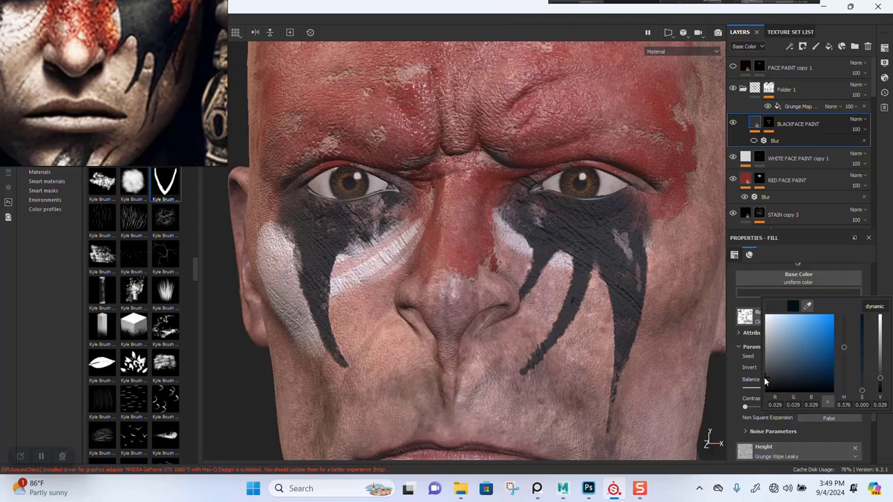
pyautogui.moveTo(764, 378); pyautogui.dragTo(766, 378)
# Examine the grey-black paint from the front and side of the face and compare it with the reference image
pyautogui.keyDown('alt'); pyautogui.moveTo(577, 314); pyautogui.dragTo(506, 261, button='right'); pyautogui.keyUp('alt')
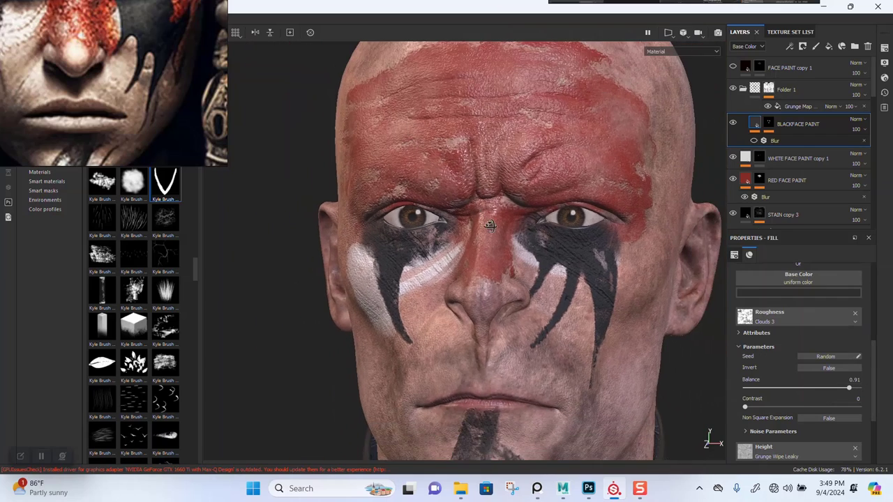
pyautogui.keyDown('alt'); pyautogui.moveTo(482, 244); pyautogui.dragTo(504, 241); pyautogui.keyUp('alt')
pyautogui.keyDown('alt'); pyautogui.moveTo(504, 234); pyautogui.dragTo(491, 221, button='right'); pyautogui.keyUp('alt')
pyautogui.keyDown('alt'); pyautogui.moveTo(491, 220); pyautogui.dragTo(434, 215); pyautogui.keyUp('alt')
pyautogui.moveTo(84, 59)
pyautogui.mouseDown(button='right')
pyautogui.moveTo(204, 183)
pyautogui.moveTo(171, 105)
pyautogui.mouseUp(button='right')
pyautogui.keyDown('alt'); pyautogui.moveTo(546, 277); pyautogui.dragTo(516, 261); pyautogui.keyUp('alt')
pyautogui.keyDown('alt'); pyautogui.moveTo(516, 262); pyautogui.dragTo(506, 349, button='right'); pyautogui.keyUp('alt')
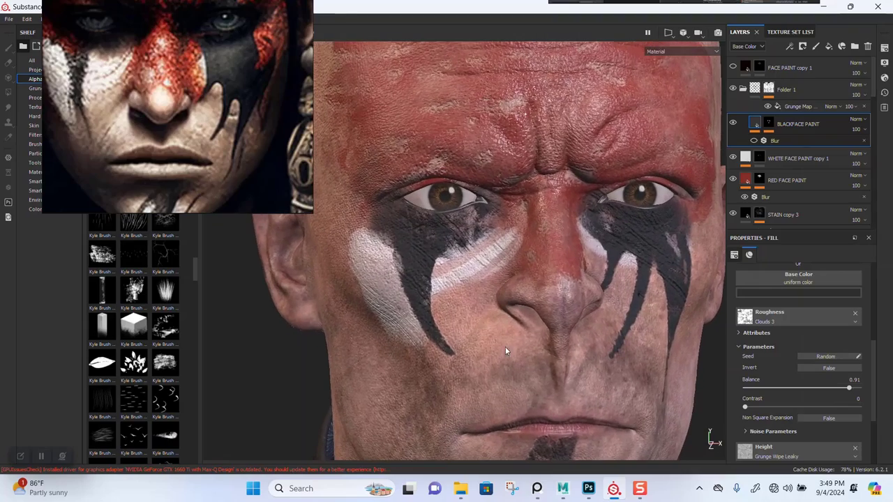
pyautogui.moveTo(475, 293)
pyautogui.keyDown('alt'); pyautogui.mouseDown()
pyautogui.moveTo(497, 284)
pyautogui.moveTo(447, 287)
pyautogui.mouseUp(); pyautogui.keyUp('alt')
pyautogui.keyDown('alt'); pyautogui.moveTo(565, 296); pyautogui.dragTo(535, 298, button='middle'); pyautogui.keyUp('alt')
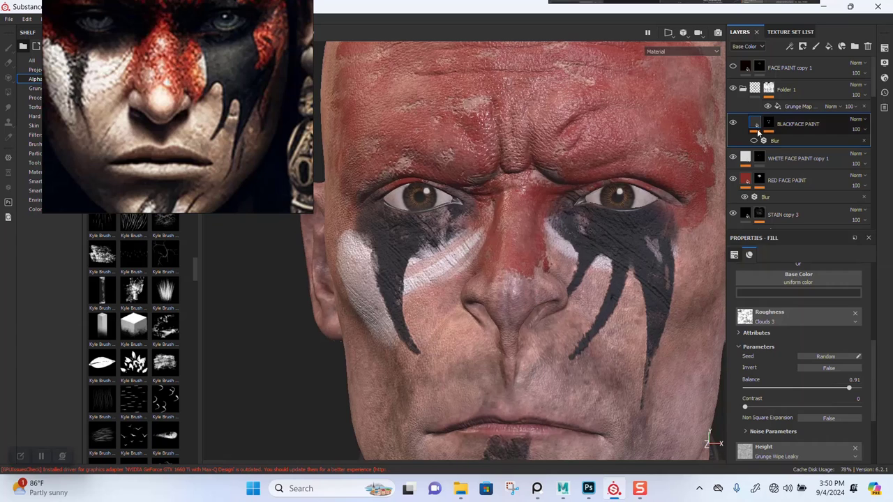
# Add a Warp filter to the WHITE FACE PAINT copy 1 mask and set its intensity to 6.56
pyautogui.click(759, 157)
pyautogui.rightClick(760, 159)
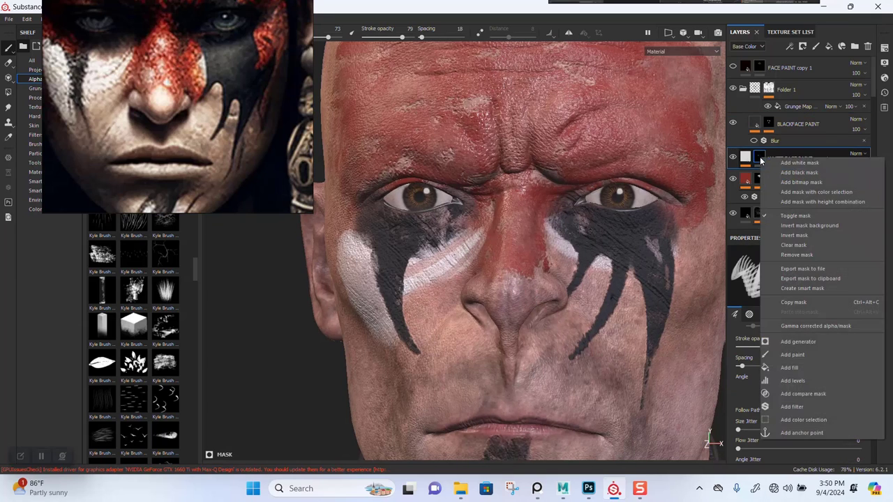
pyautogui.click(792, 407)
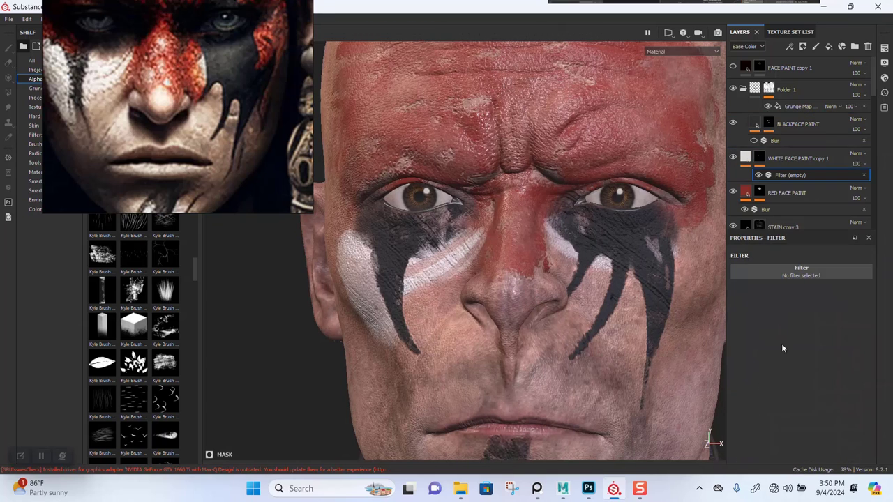
pyautogui.click(798, 275)
pyautogui.click(767, 310)
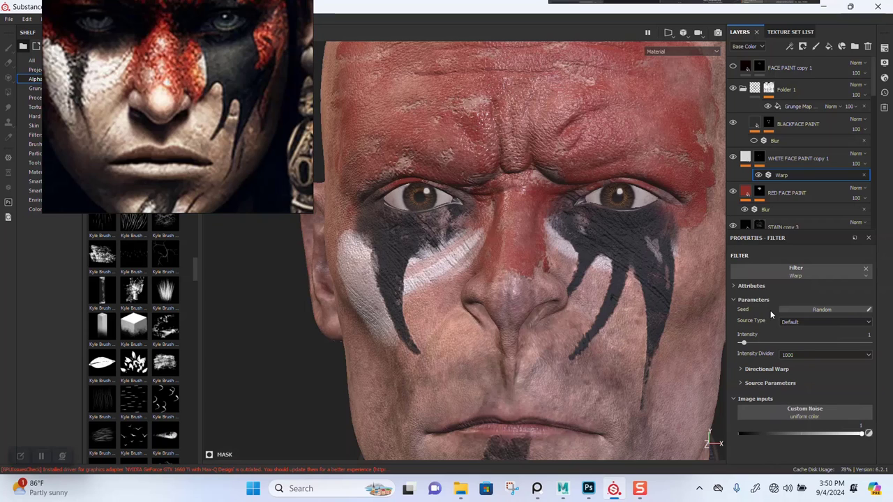
pyautogui.moveTo(743, 342); pyautogui.dragTo(750, 342)
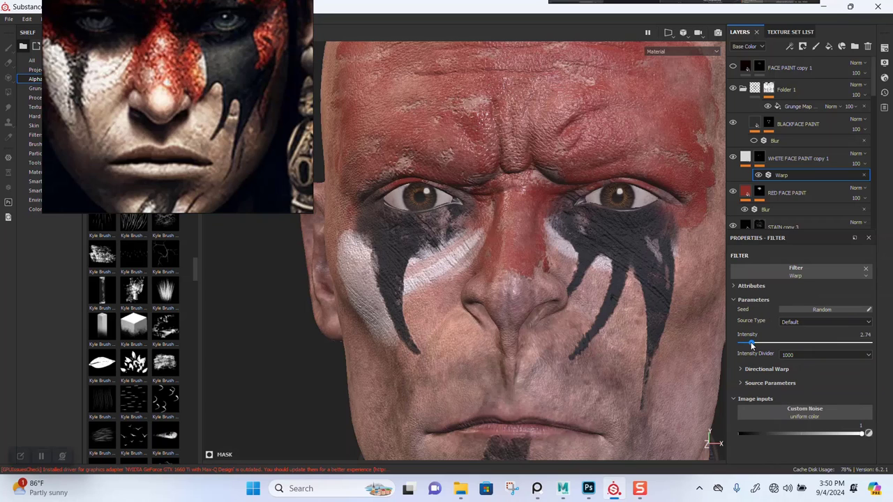
pyautogui.moveTo(751, 342); pyautogui.dragTo(767, 344)
# Examine the warped edges of the white paint from several angles and compare the whole face with the reference image
pyautogui.keyDown('alt'); pyautogui.moveTo(477, 314); pyautogui.dragTo(604, 316); pyautogui.keyUp('alt')
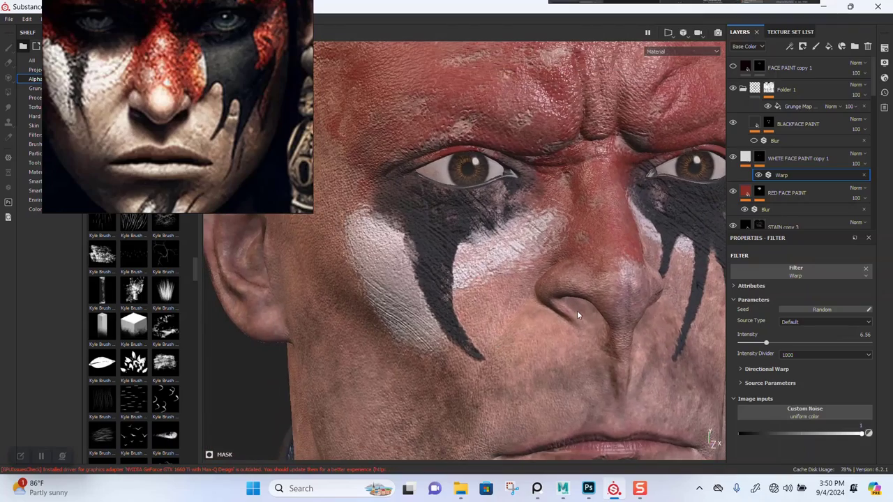
pyautogui.keyDown('alt'); pyautogui.moveTo(577, 310); pyautogui.dragTo(494, 286, button='right'); pyautogui.keyUp('alt')
pyautogui.keyDown('alt'); pyautogui.moveTo(517, 287); pyautogui.dragTo(457, 287); pyautogui.keyUp('alt')
pyautogui.keyDown('alt'); pyautogui.moveTo(464, 307); pyautogui.dragTo(493, 321, button='right'); pyautogui.keyUp('alt')
pyautogui.keyDown('alt'); pyautogui.moveTo(493, 321); pyautogui.dragTo(452, 316, button='middle'); pyautogui.keyUp('alt')
pyautogui.keyDown('alt'); pyautogui.moveTo(450, 328); pyautogui.dragTo(719, 199, button='right'); pyautogui.keyUp('alt')
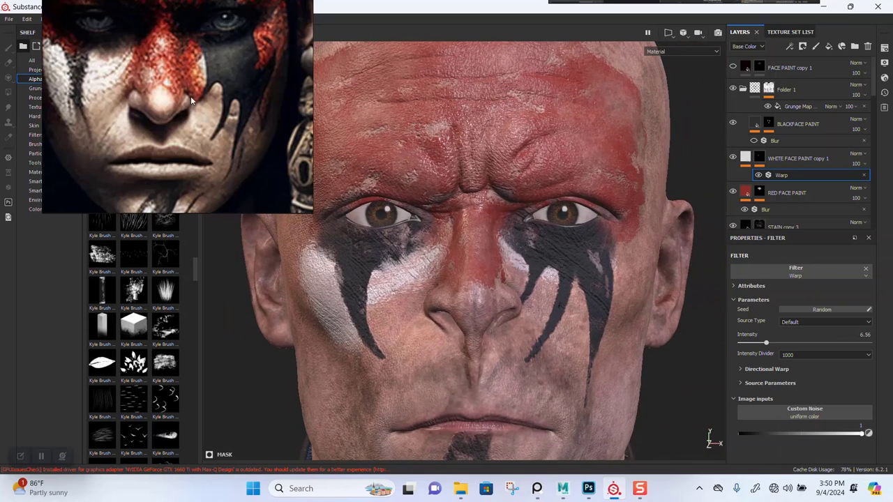
pyautogui.moveTo(191, 96); pyautogui.dragTo(208, 171, button='right')
pyautogui.scroll(-2, 208, 172)
pyautogui.scroll(-1, 208, 172)
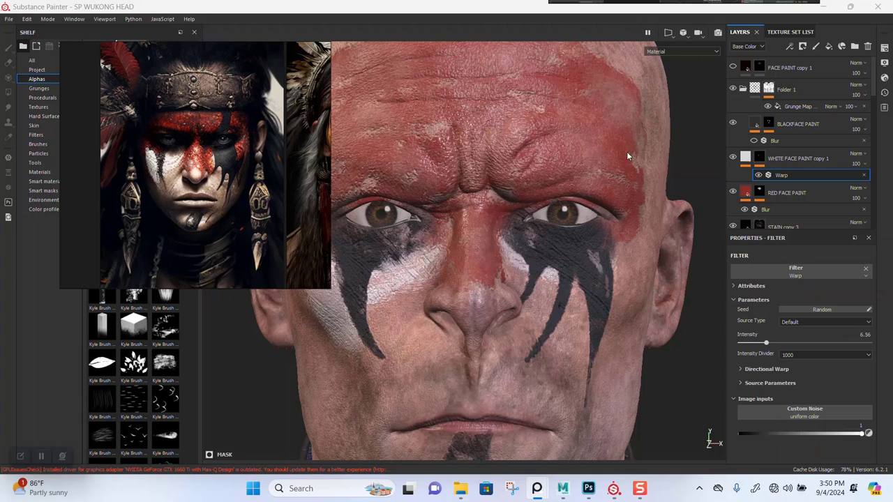
# On the BLACKFACE PAINT mask, use the soft cloudy alpha in white with a smaller brush to fill between the drips on the three-streak cheek
pyautogui.click(769, 124)
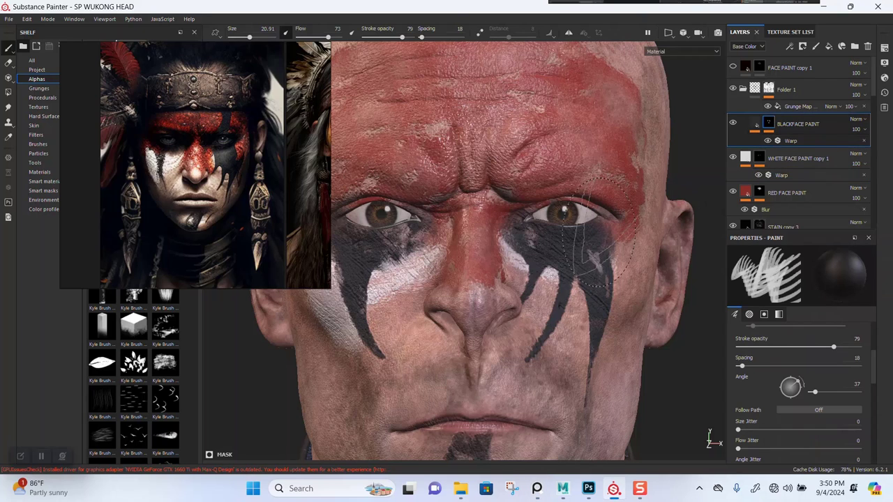
pyautogui.moveTo(320, 253); pyautogui.dragTo(514, 95, button='right')
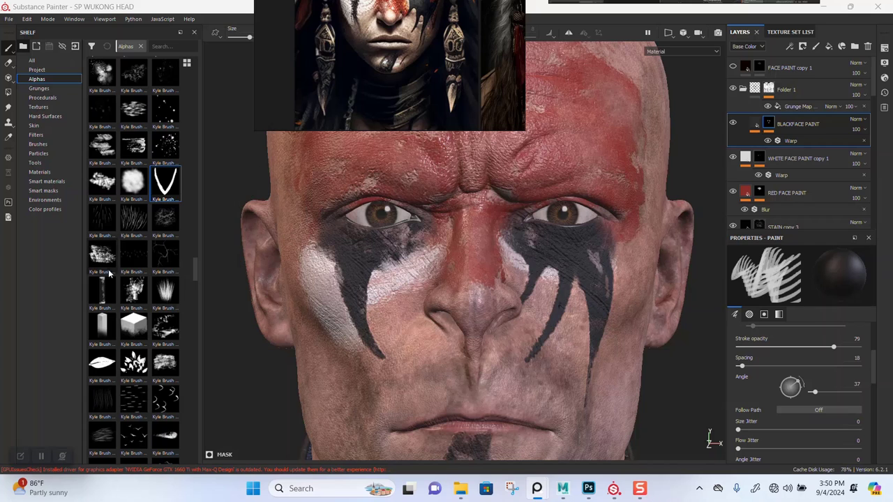
pyautogui.click(131, 183)
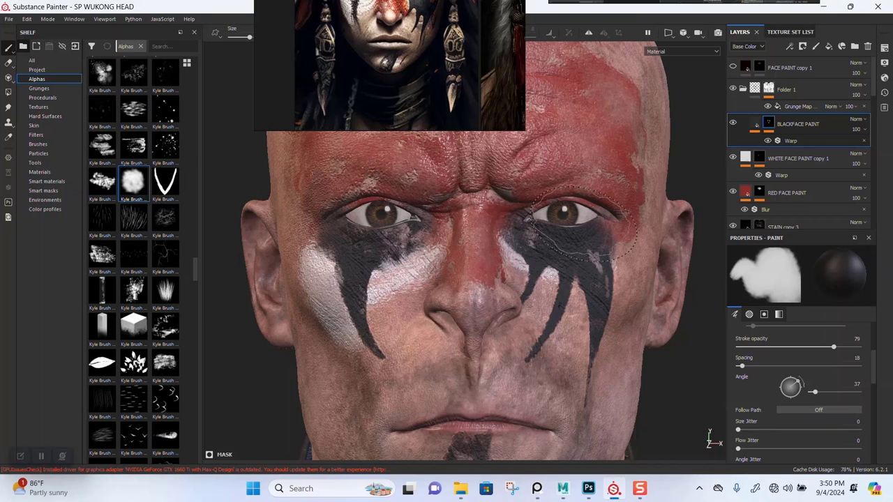
pyautogui.scroll(3, 567, 252)
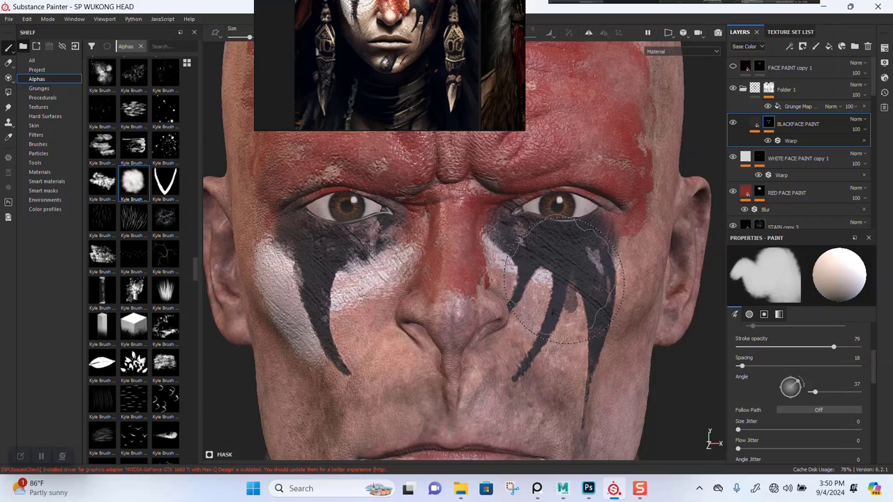
pyautogui.press('[')
pyautogui.press('[')
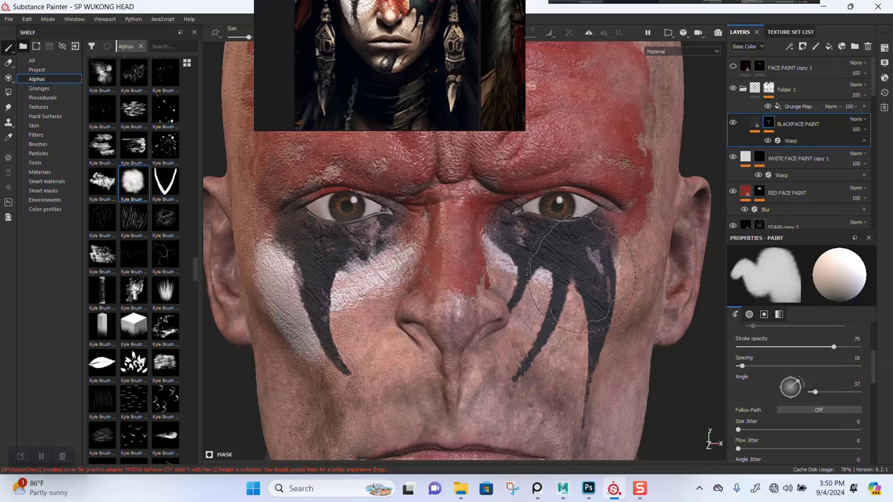
pyautogui.moveTo(581, 273)
pyautogui.mouseDown()
pyautogui.moveTo(582, 307)
pyautogui.moveTo(572, 305)
pyautogui.mouseUp()
# Extend the black paint across the outer part of the three-streak cheek, following the reference image
pyautogui.moveTo(404, 81)
pyautogui.mouseDown(button='right')
pyautogui.moveTo(388, 110)
pyautogui.moveTo(205, 211)
pyautogui.mouseUp(button='right')
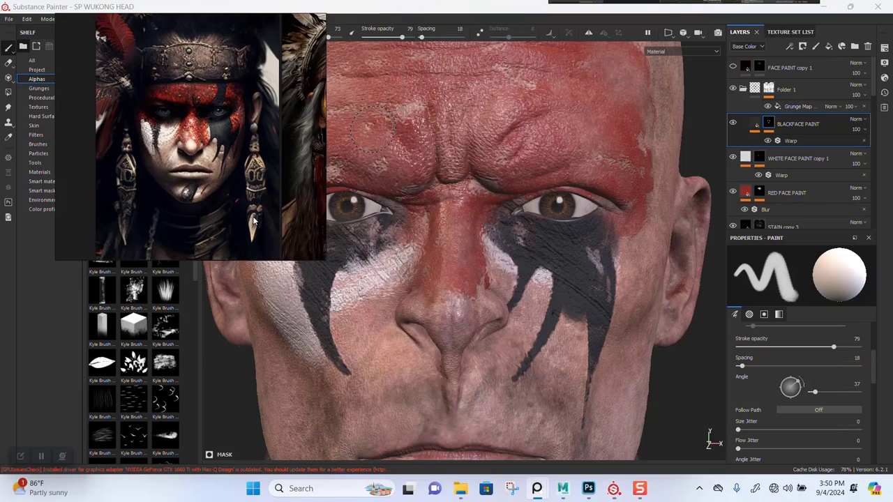
pyautogui.keyDown('alt'); pyautogui.moveTo(548, 299); pyautogui.dragTo(559, 313, button='right'); pyautogui.keyUp('alt')
pyautogui.keyDown('alt'); pyautogui.moveTo(558, 312); pyautogui.dragTo(541, 262); pyautogui.keyUp('alt')
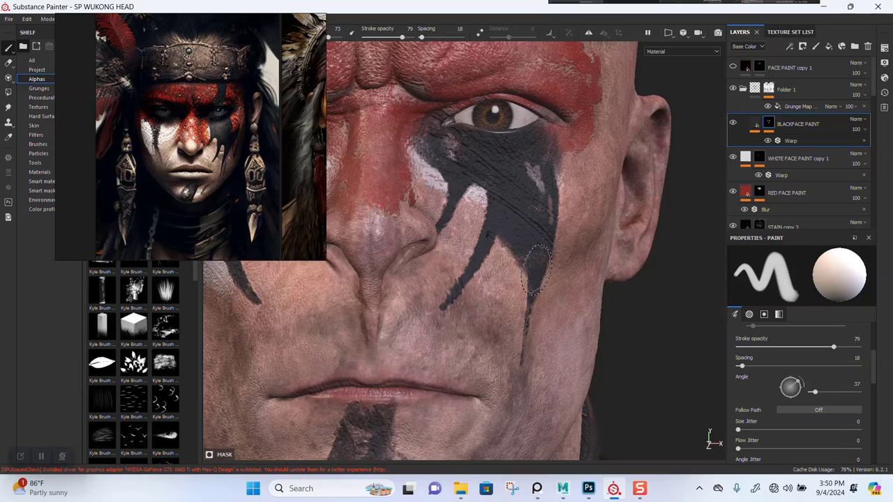
pyautogui.keyDown('alt'); pyautogui.moveTo(537, 272); pyautogui.dragTo(533, 232); pyautogui.keyUp('alt')
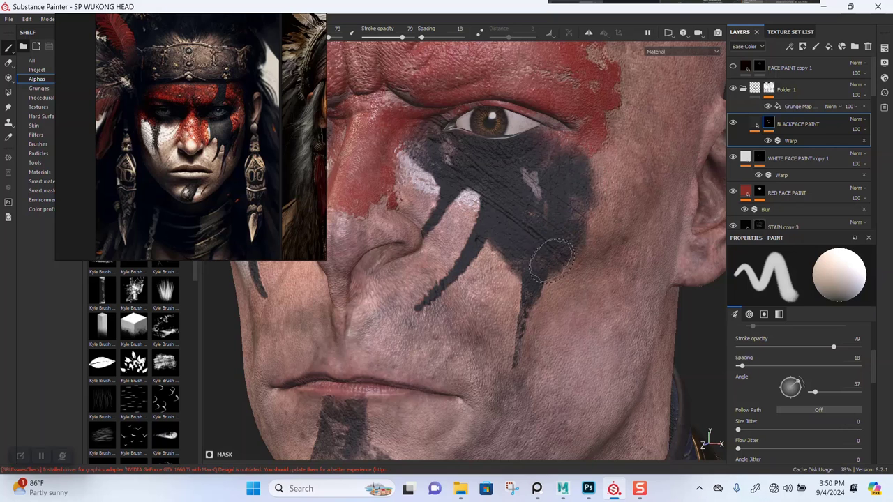
# Examine the widened black cheek paint on the whole head and compare it with a close-up of the reference
pyautogui.scroll(-5, 552, 261)
pyautogui.keyDown('alt'); pyautogui.moveTo(513, 259); pyautogui.dragTo(545, 271); pyautogui.keyUp('alt')
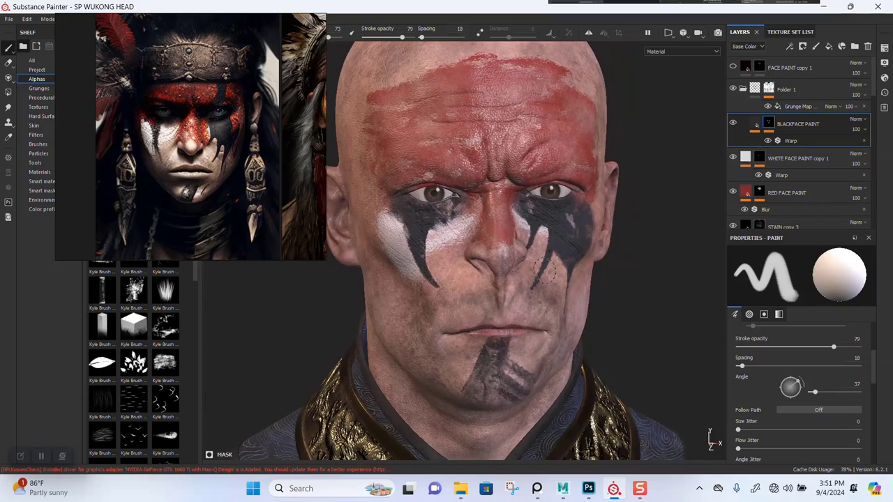
pyautogui.moveTo(545, 272)
pyautogui.keyDown('alt'); pyautogui.mouseDown(button='right')
pyautogui.moveTo(525, 360)
pyautogui.moveTo(514, 262)
pyautogui.mouseUp(button='right'); pyautogui.keyUp('alt')
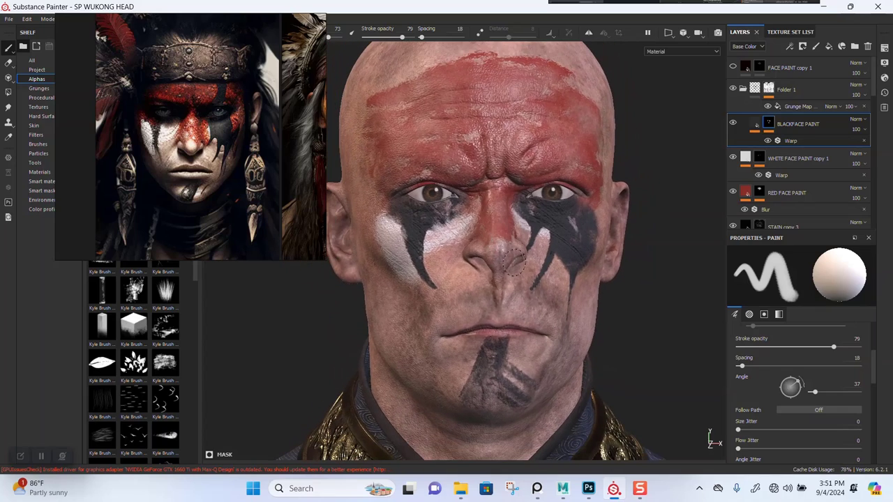
pyautogui.moveTo(628, 289)
pyautogui.keyDown('alt'); pyautogui.mouseDown()
pyautogui.moveTo(614, 285)
pyautogui.moveTo(633, 294)
pyautogui.mouseUp(); pyautogui.keyUp('alt')
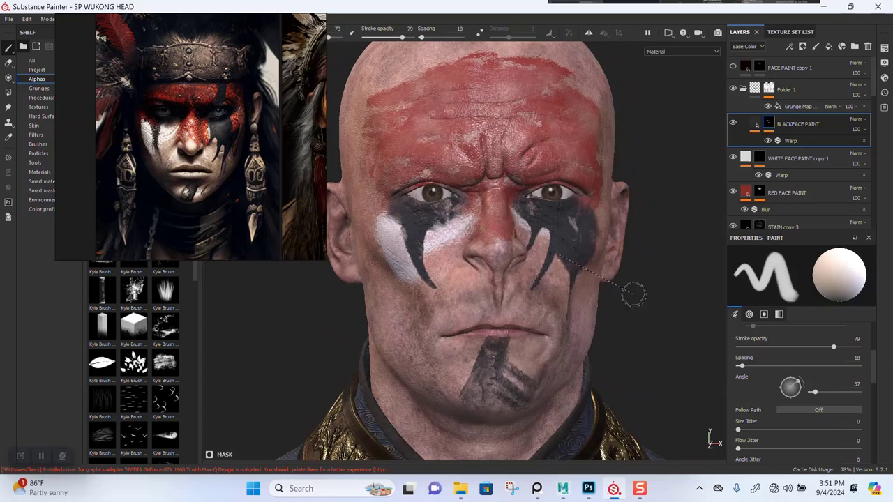
pyautogui.keyDown('alt'); pyautogui.moveTo(558, 285); pyautogui.dragTo(494, 292); pyautogui.keyUp('alt')
pyautogui.keyDown('alt'); pyautogui.moveTo(493, 291); pyautogui.dragTo(493, 345, button='right'); pyautogui.keyUp('alt')
pyautogui.scroll(3, 171, 162)
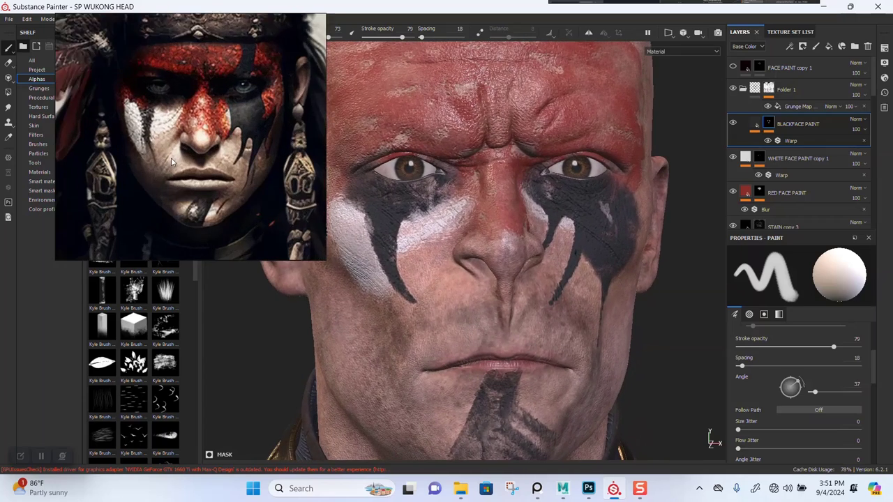
pyautogui.scroll(4, 171, 158)
pyautogui.keyDown('alt'); pyautogui.moveTo(602, 319); pyautogui.dragTo(590, 296, button='right'); pyautogui.keyUp('alt')
# Try dabbing white paint above the lip on the WHITE FACE PAINT copy 1 mask with a rough speckled alpha, and undo the stroke
pyautogui.click(758, 159)
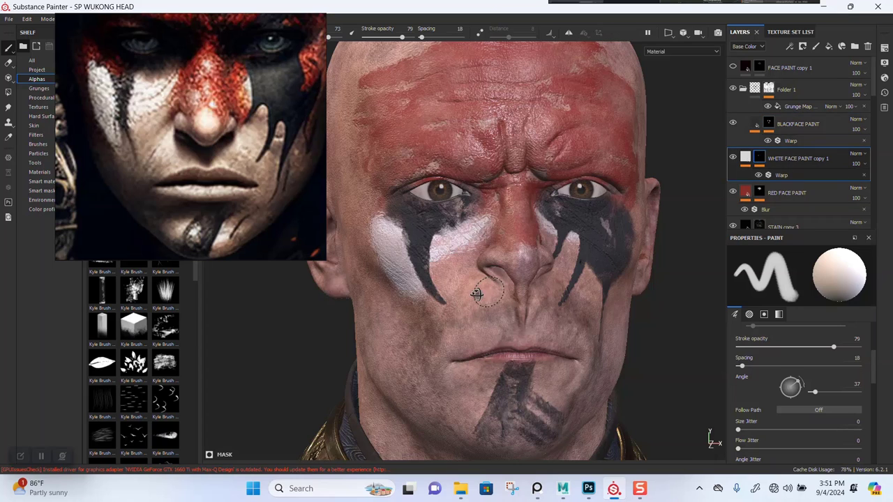
pyautogui.keyDown('alt'); pyautogui.moveTo(477, 293); pyautogui.dragTo(460, 293); pyautogui.keyUp('alt')
pyautogui.moveTo(176, 231); pyautogui.dragTo(283, 157, button='right')
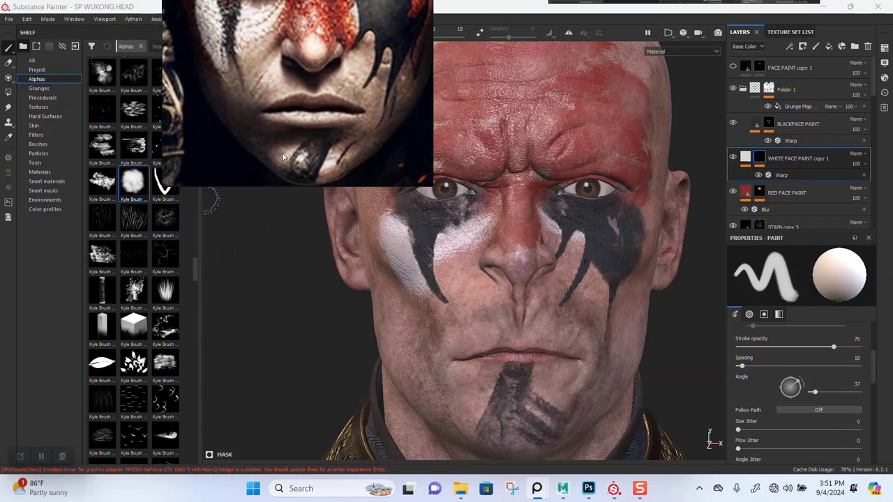
pyautogui.click(93, 262)
pyautogui.moveTo(492, 292); pyautogui.dragTo(444, 328)
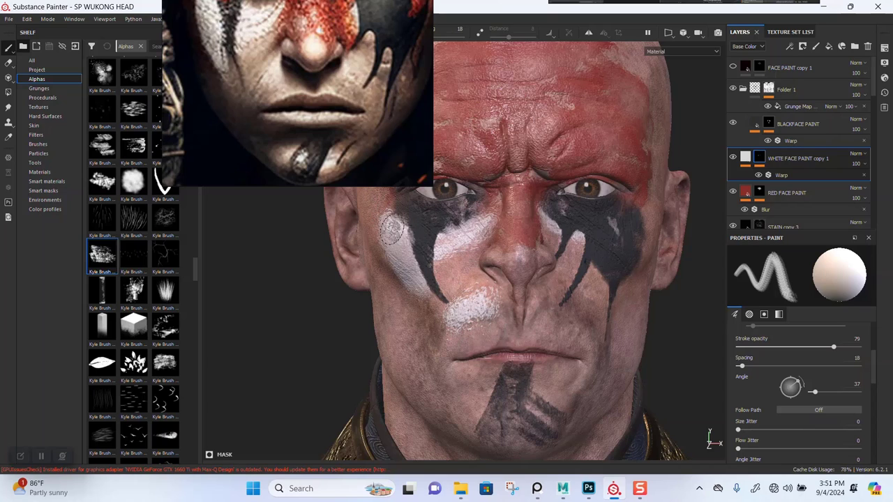
pyautogui.moveTo(360, 129); pyautogui.dragTo(264, 220, button='right')
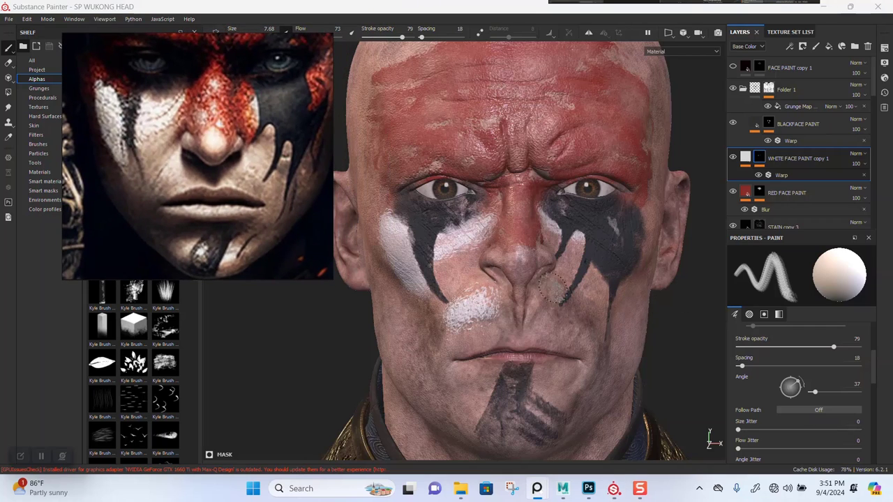
pyautogui.keyDown('alt'); pyautogui.moveTo(553, 287); pyautogui.dragTo(558, 301, button='right'); pyautogui.keyUp('alt')
pyautogui.hotkey('ctrl', 'z')
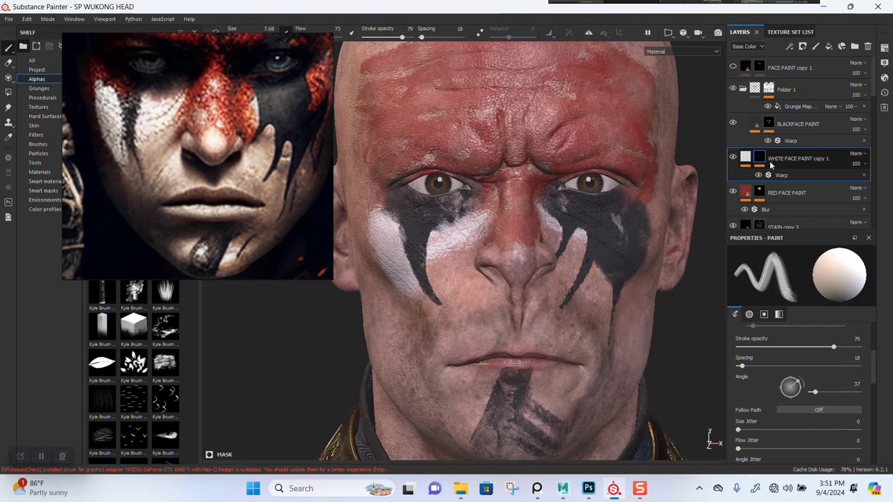
# Duplicate the WHITE FACE PAINT copy 1 layer and give the duplicate a fresh black mask
pyautogui.hotkey('ctrl', 'd')
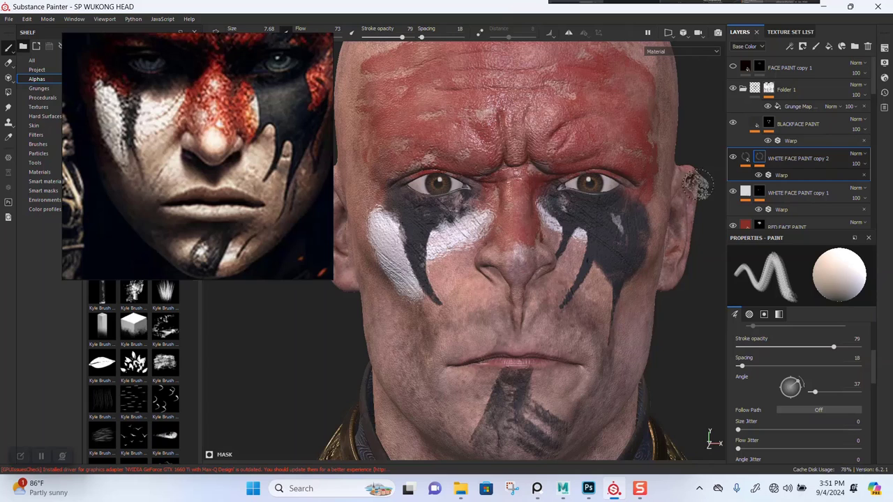
pyautogui.rightClick(761, 158)
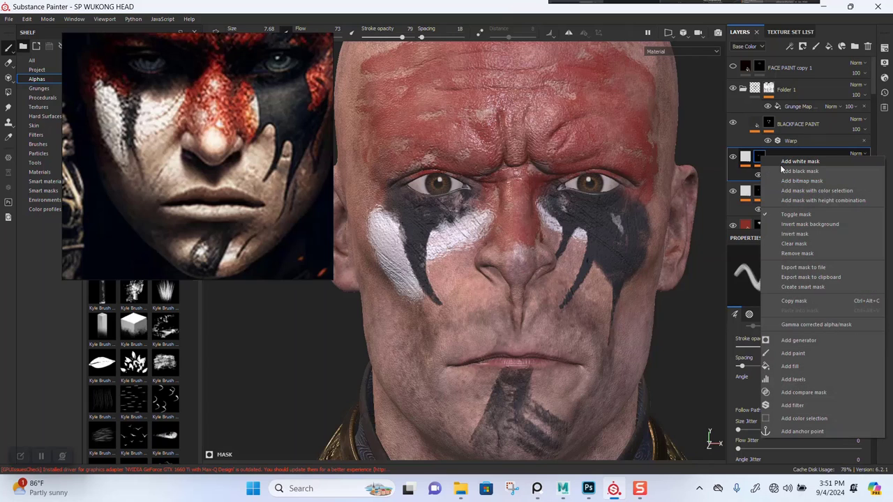
pyautogui.click(785, 171)
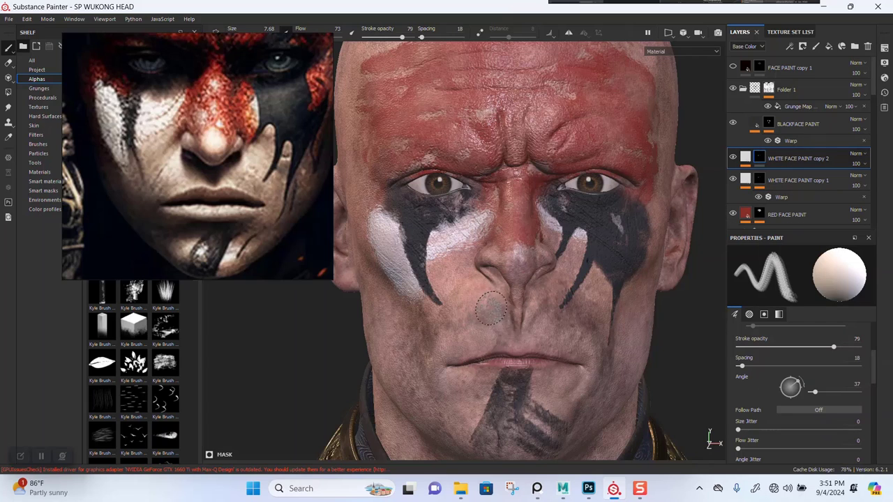
# Try white strokes above the upper lip with the rough speckled alpha at a small and a larger brush size, and undo them
pyautogui.moveTo(490, 307); pyautogui.dragTo(443, 332)
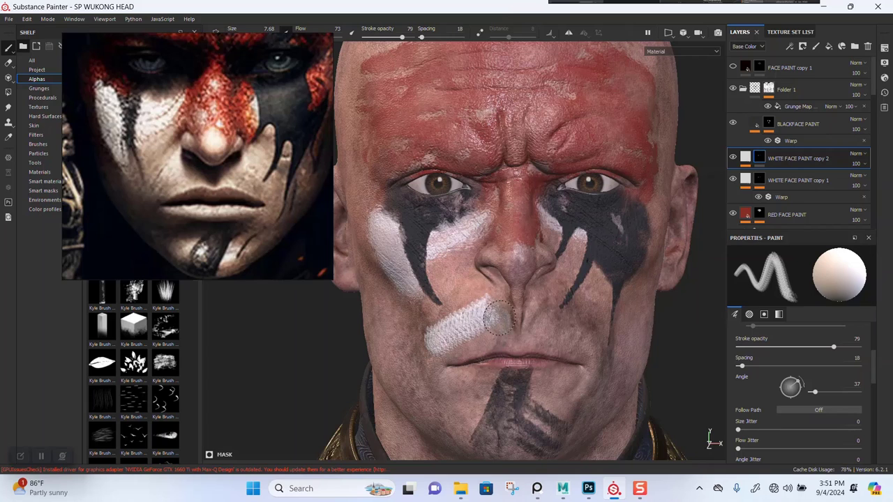
pyautogui.press('ctrl')
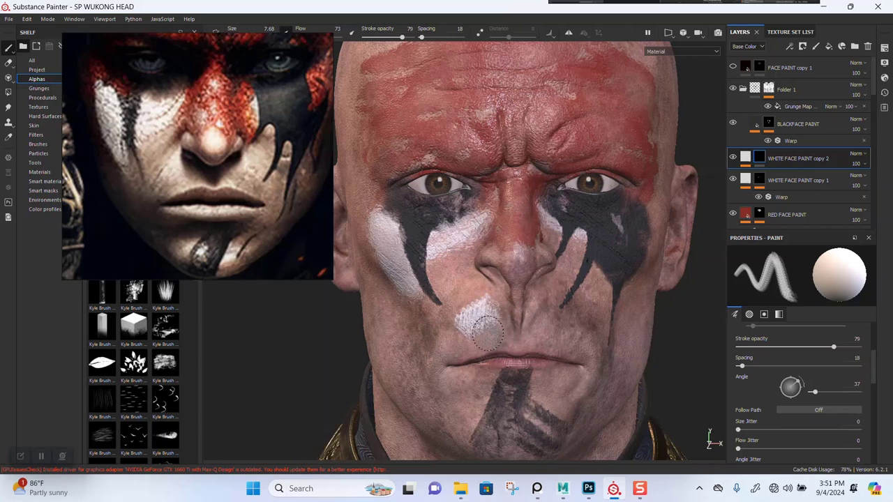
pyautogui.hotkey('ctrl', 'z')
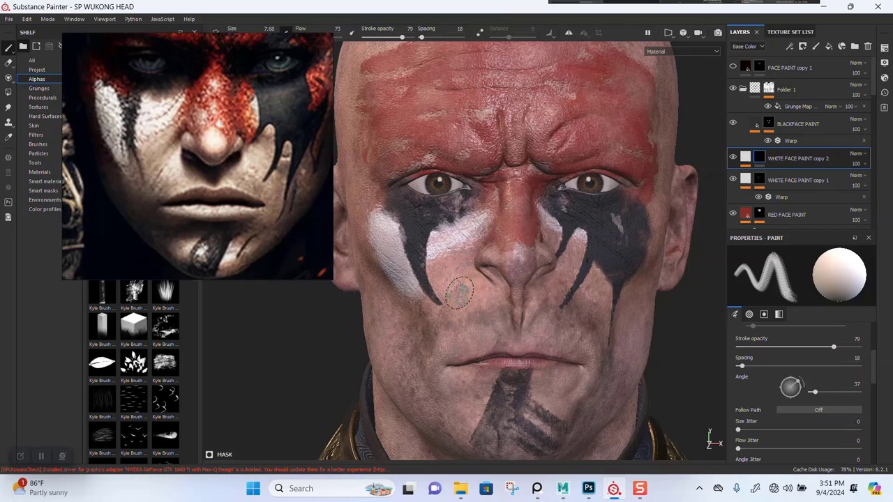
pyautogui.press(']')
pyautogui.press(']')
pyautogui.press(']')
pyautogui.press(']')
pyautogui.press(']')
pyautogui.moveTo(479, 303)
pyautogui.mouseDown()
pyautogui.moveTo(492, 307)
pyautogui.moveTo(458, 321)
pyautogui.moveTo(470, 310)
pyautogui.mouseUp()
pyautogui.hotkey('ctrl', 'z')
pyautogui.hotkey('ctrl', 'z')
# Move the reference image off the alpha shelf, try white strokes above the lip with the blotchy and rough speckled alphas, and undo them
pyautogui.moveTo(126, 177); pyautogui.dragTo(392, 94, button='right')
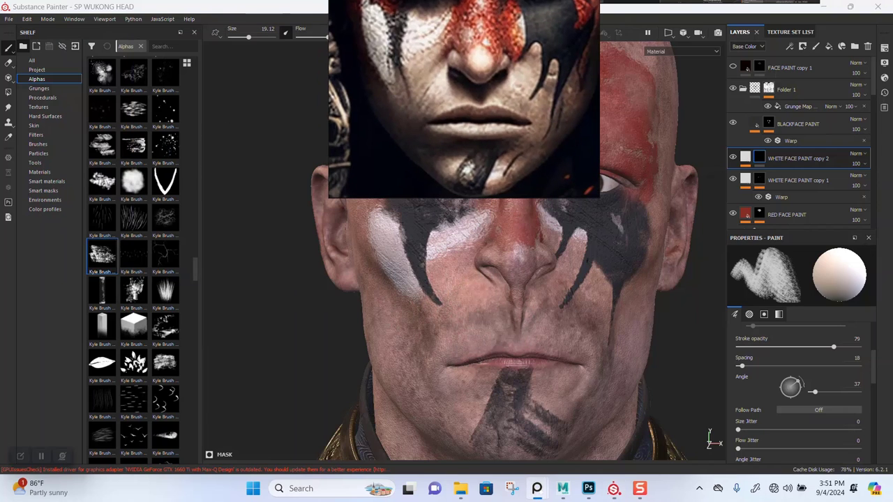
pyautogui.click(133, 183)
pyautogui.click(476, 316)
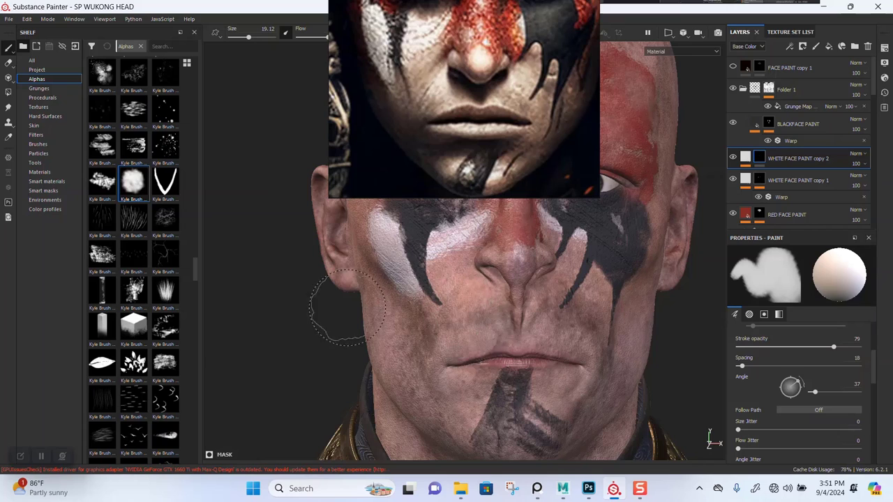
pyautogui.click(108, 194)
pyautogui.moveTo(483, 307); pyautogui.dragTo(447, 324)
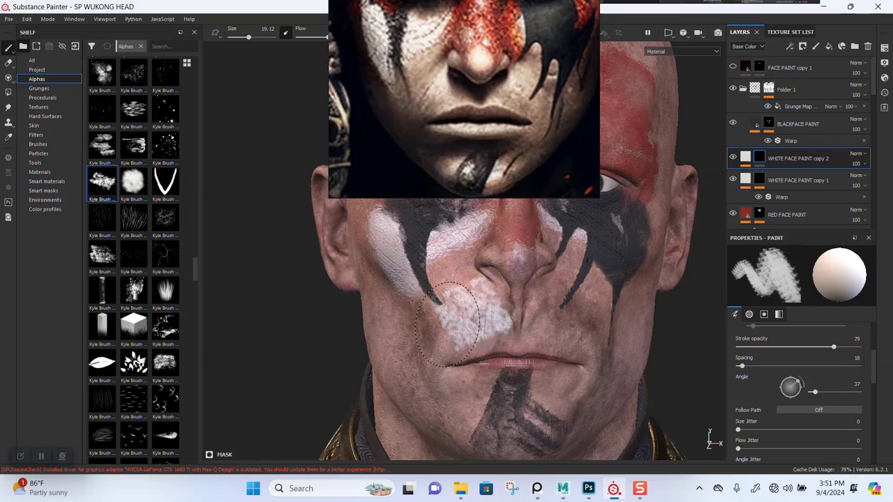
pyautogui.hotkey('ctrl', 'z')
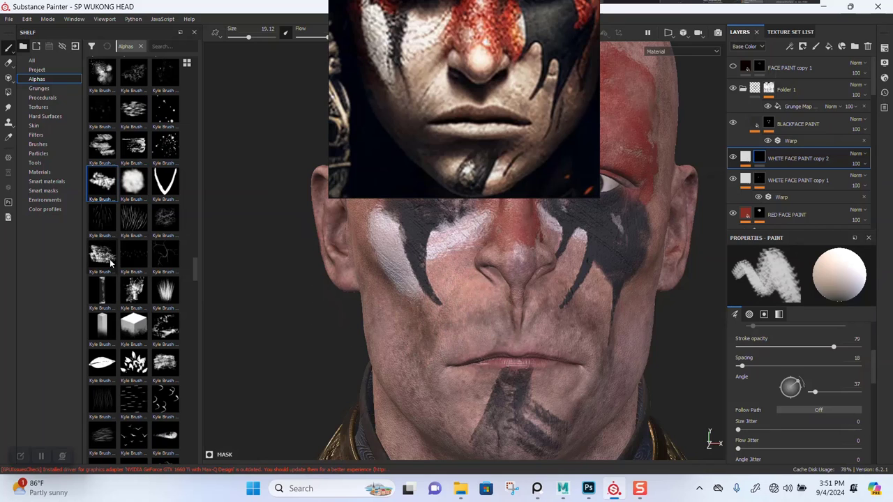
pyautogui.click(101, 262)
pyautogui.moveTo(475, 305); pyautogui.dragTo(450, 326)
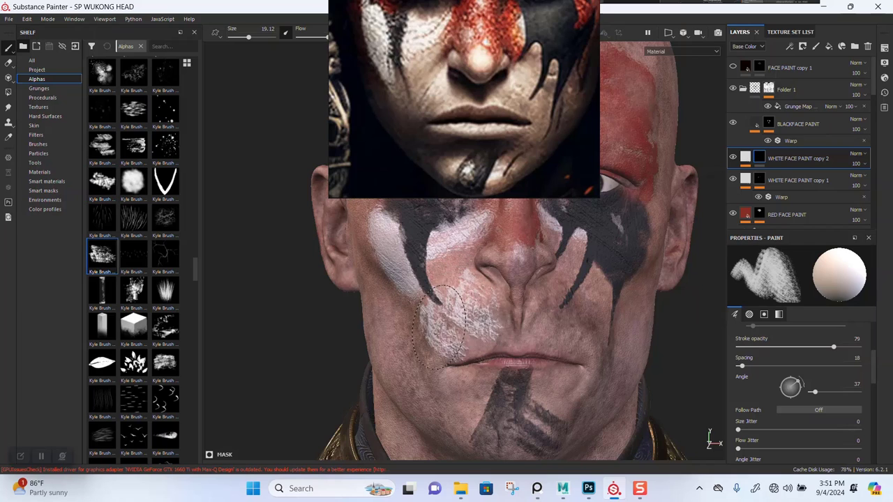
pyautogui.hotkey('ctrl', 'z')
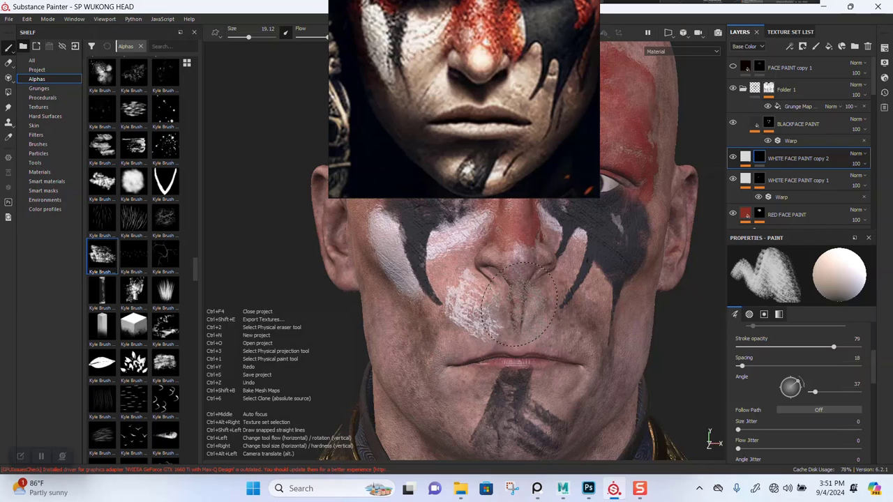
pyautogui.hotkey('ctrl', 'z')
# With a fine-speckled round alpha at brush size 14.23, paint worn white across the whole area above the upper lip
pyautogui.scroll(5, 119, 183)
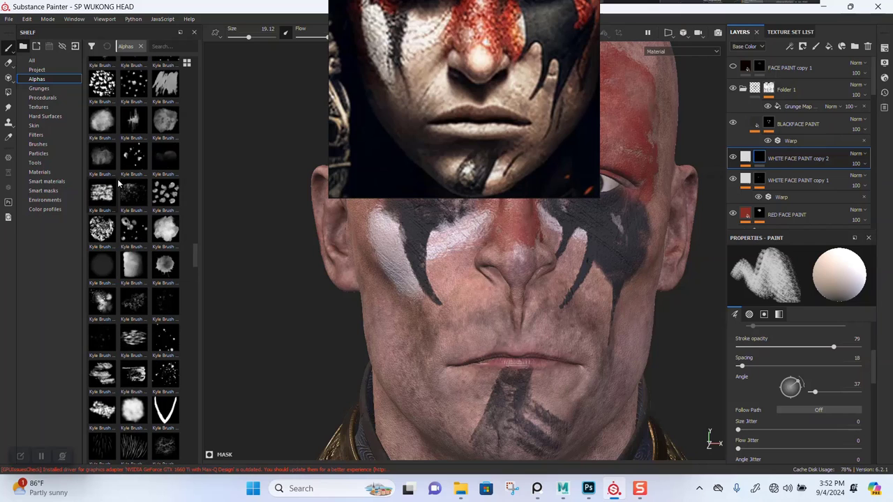
pyautogui.scroll(3, 105, 209)
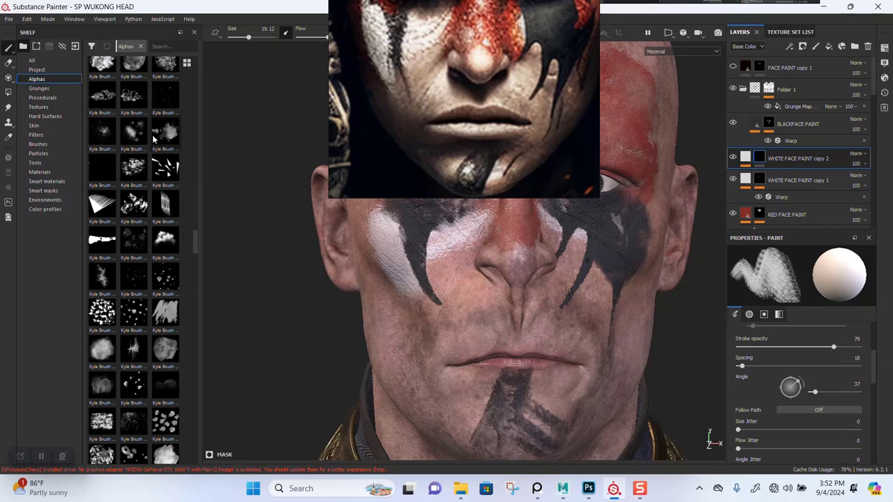
pyautogui.scroll(3, 146, 153)
pyautogui.click(158, 176)
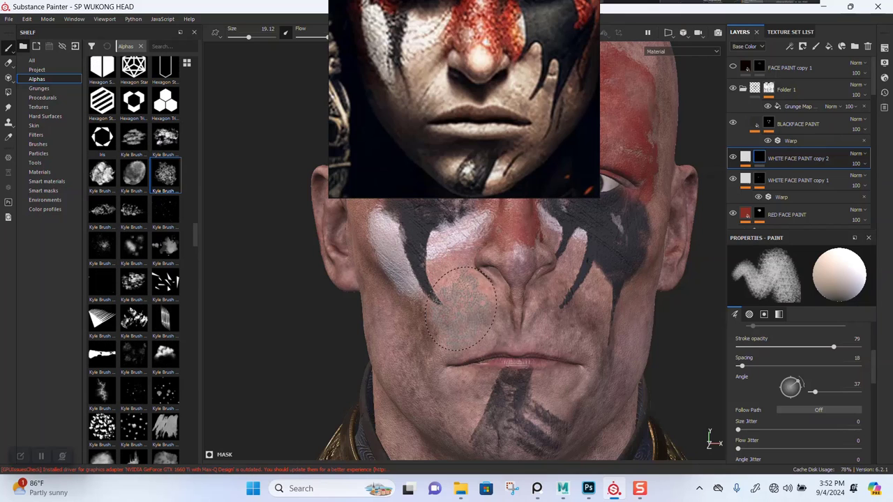
pyautogui.moveTo(486, 314); pyautogui.dragTo(460, 323)
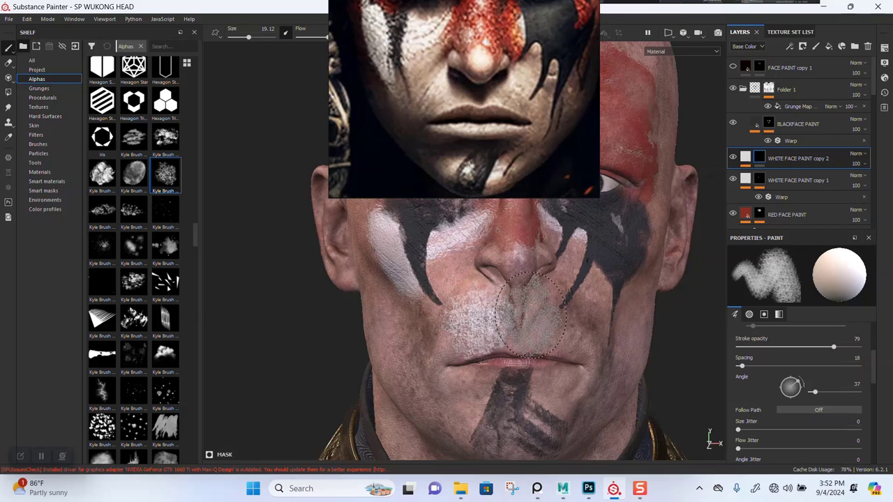
pyautogui.keyDown('ctrl'); pyautogui.moveTo(473, 310); pyautogui.dragTo(464, 311, button='right'); pyautogui.keyUp('ctrl')
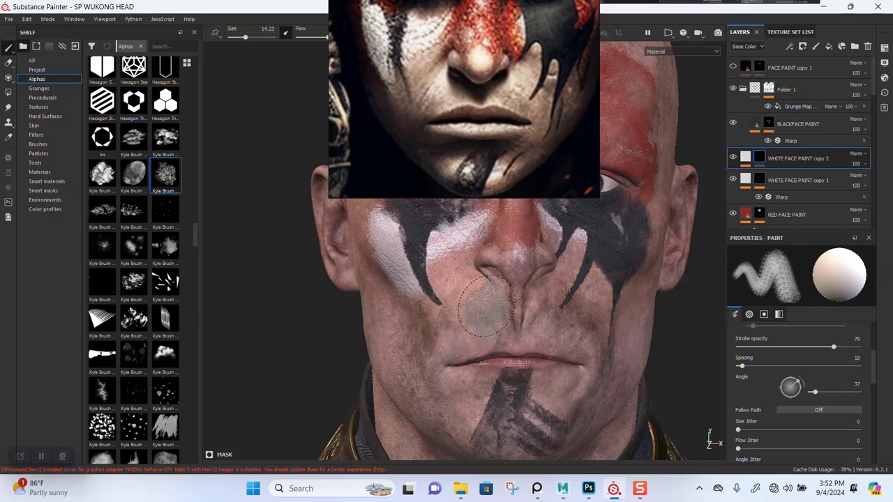
pyautogui.moveTo(482, 311); pyautogui.dragTo(466, 318)
pyautogui.moveTo(565, 315)
pyautogui.mouseDown()
pyautogui.moveTo(586, 328)
pyautogui.moveTo(563, 332)
pyautogui.mouseUp()
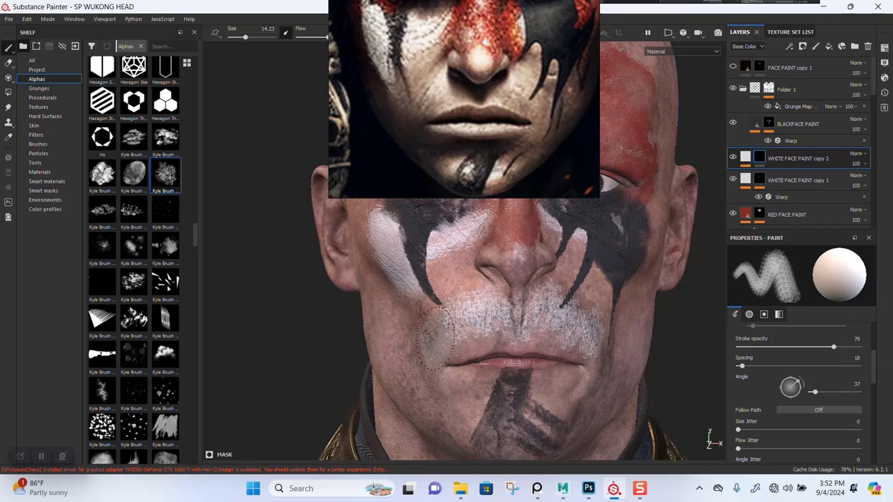
pyautogui.moveTo(449, 327); pyautogui.dragTo(424, 341)
# Paint the same speckled white over the chin, around and across the black chin marks
pyautogui.scroll(-2, 499, 340)
pyautogui.moveTo(473, 292)
pyautogui.keyDown('alt'); pyautogui.mouseDown(button='middle')
pyautogui.moveTo(416, 308)
pyautogui.moveTo(461, 318)
pyautogui.moveTo(466, 244)
pyautogui.mouseUp(button='middle'); pyautogui.keyUp('alt')
pyautogui.scroll(3, 478, 335)
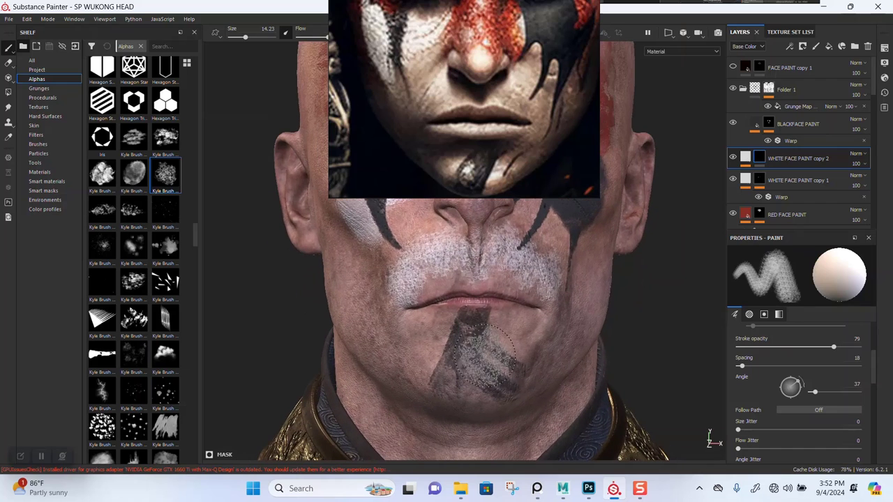
pyautogui.moveTo(486, 351)
pyautogui.mouseDown()
pyautogui.moveTo(440, 367)
pyautogui.moveTo(466, 373)
pyautogui.moveTo(500, 354)
pyautogui.moveTo(426, 383)
pyautogui.moveTo(481, 401)
pyautogui.moveTo(537, 359)
pyautogui.mouseUp()
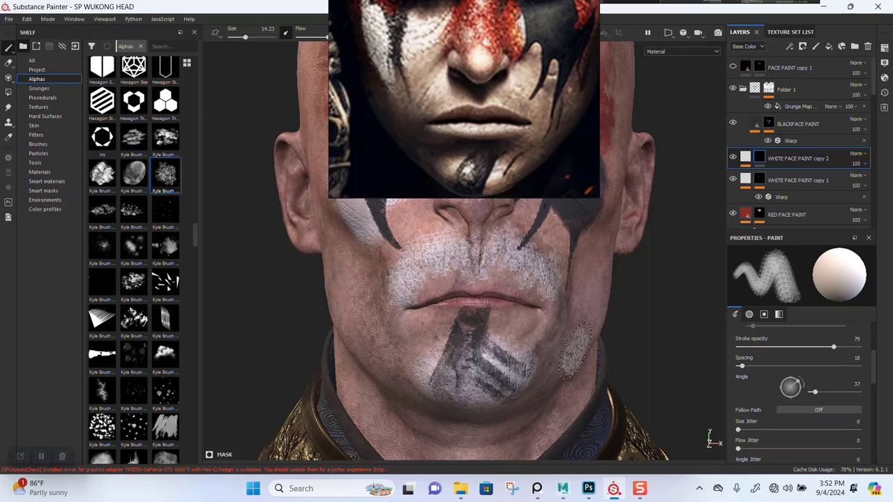
# Compare the new white lip and chin paint with the reference image, from the whole head and up close
pyautogui.scroll(-4, 576, 351)
pyautogui.keyDown('alt'); pyautogui.moveTo(519, 269); pyautogui.dragTo(516, 310, button='middle'); pyautogui.keyUp('alt')
pyautogui.scroll(3, 514, 310)
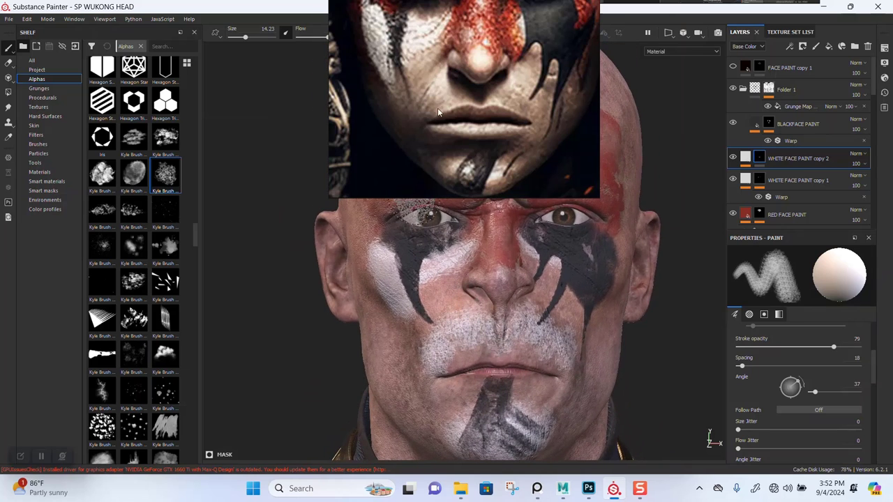
pyautogui.moveTo(438, 112); pyautogui.dragTo(342, 175, button='right')
pyautogui.scroll(-3, 343, 175)
pyautogui.moveTo(361, 210); pyautogui.dragTo(351, 165, button='middle')
pyautogui.moveTo(351, 165); pyautogui.dragTo(205, 194, button='right')
pyautogui.keyDown('alt'); pyautogui.moveTo(533, 238); pyautogui.dragTo(528, 299, button='middle'); pyautogui.keyUp('alt')
pyautogui.moveTo(230, 133); pyautogui.dragTo(232, 172, button='middle')
pyautogui.moveTo(596, 347)
pyautogui.keyDown('alt'); pyautogui.mouseDown(button='middle')
pyautogui.moveTo(587, 251)
pyautogui.moveTo(588, 332)
pyautogui.mouseUp(button='middle'); pyautogui.keyUp('alt')
pyautogui.scroll(1, 587, 251)
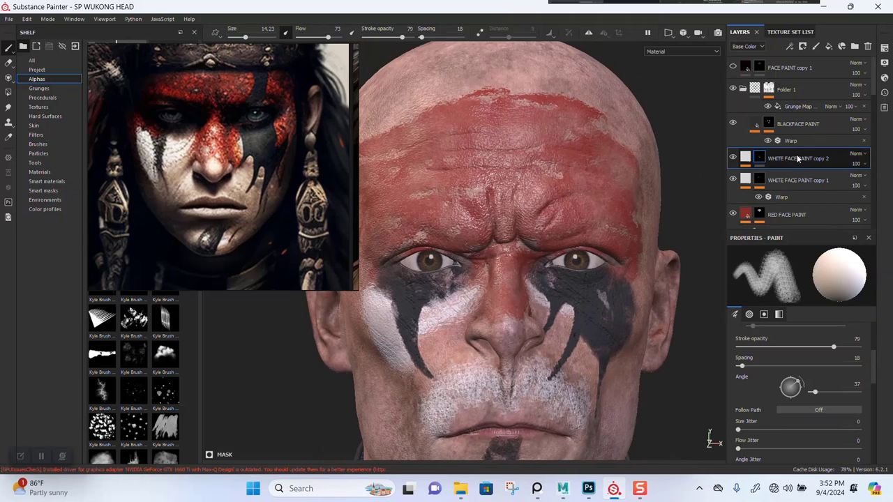
pyautogui.keyDown('alt'); pyautogui.moveTo(551, 321); pyautogui.dragTo(549, 221, button='middle'); pyautogui.keyUp('alt')
pyautogui.scroll(3, 546, 223)
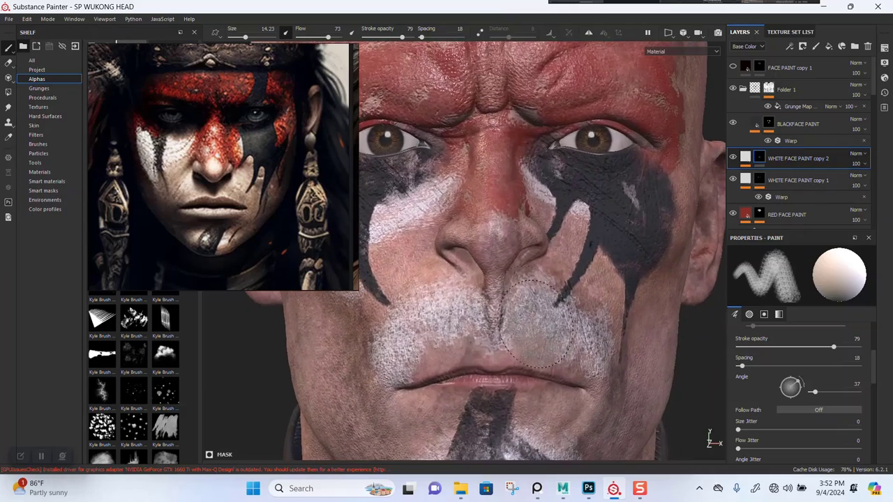
pyautogui.keyDown('alt'); pyautogui.moveTo(494, 324); pyautogui.dragTo(513, 314); pyautogui.keyUp('alt')
pyautogui.keyDown('alt'); pyautogui.moveTo(513, 314); pyautogui.dragTo(516, 219, button='middle'); pyautogui.keyUp('alt')
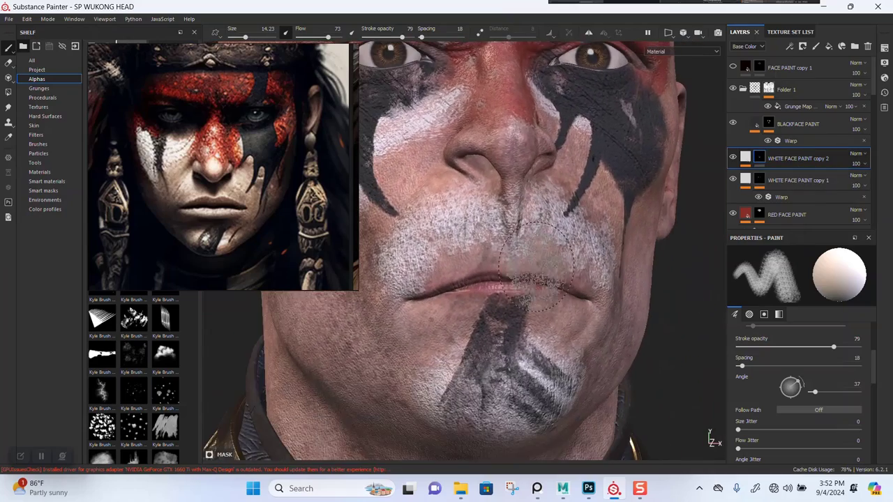
pyautogui.scroll(-1, 519, 220)
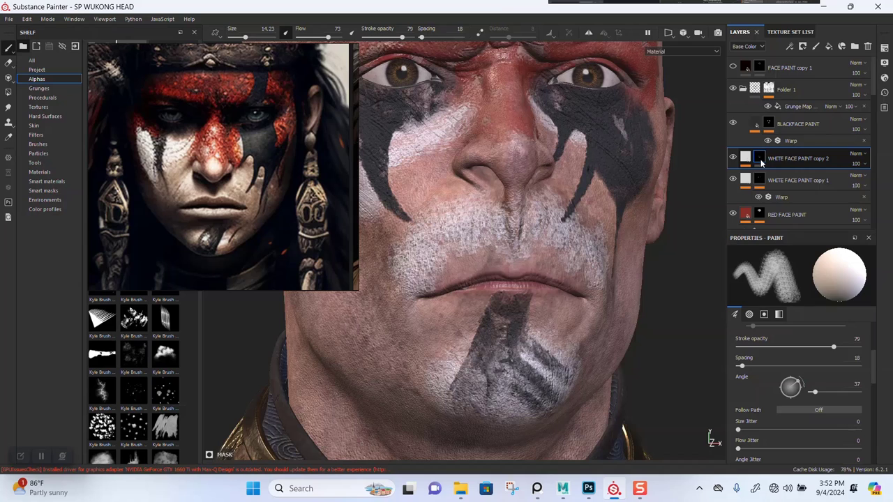
# Add a Warp filter to the WHITE FACE PAINT copy 2 mask and set its intensity to 0.81
pyautogui.rightClick(762, 161)
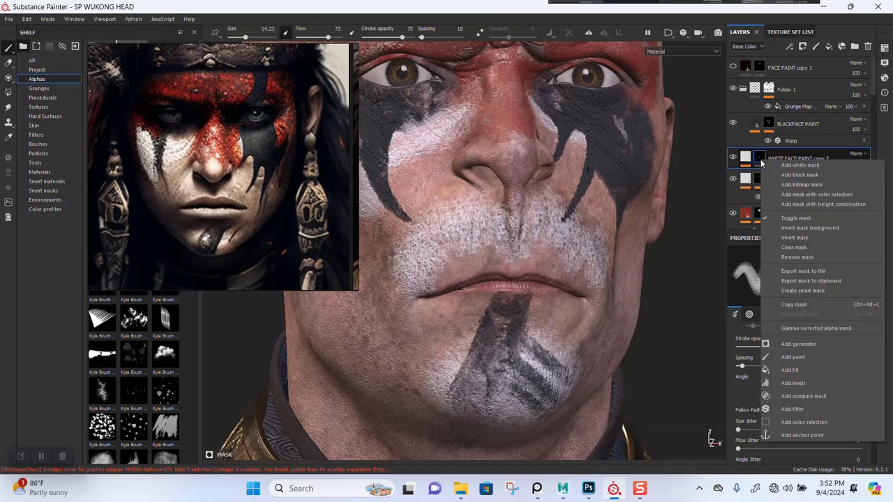
pyautogui.click(792, 409)
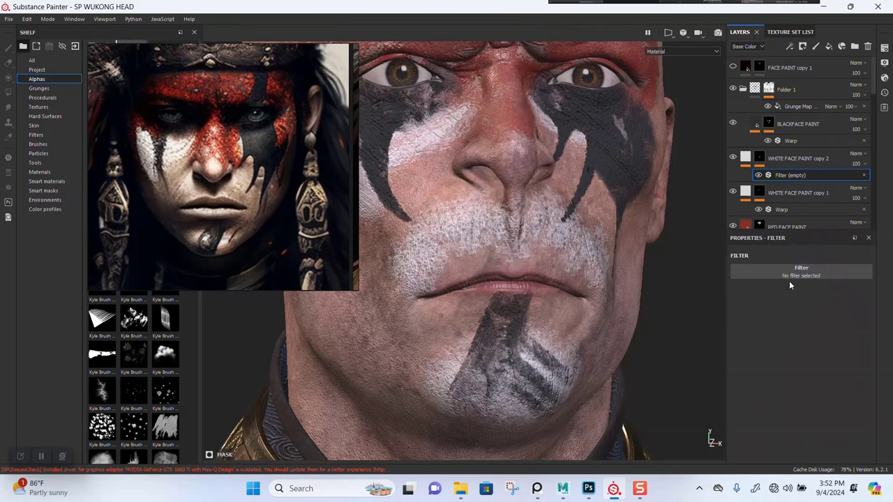
pyautogui.click(789, 279)
pyautogui.click(781, 314)
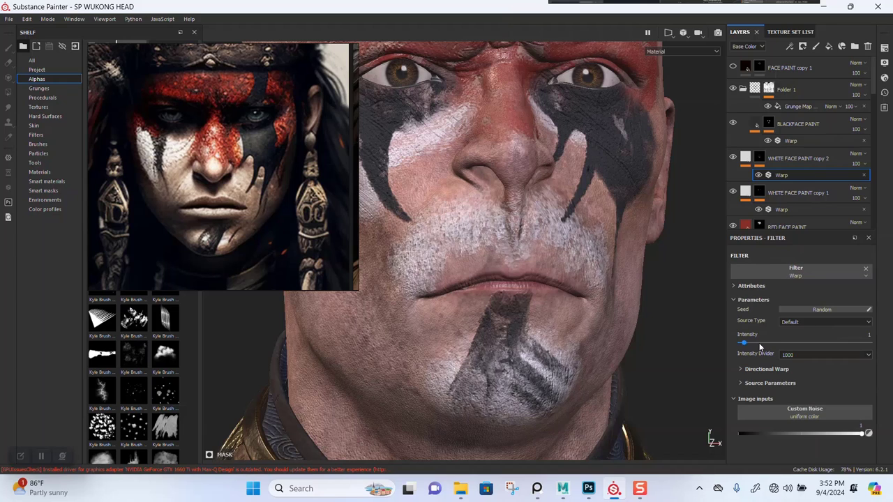
pyautogui.click(759, 343)
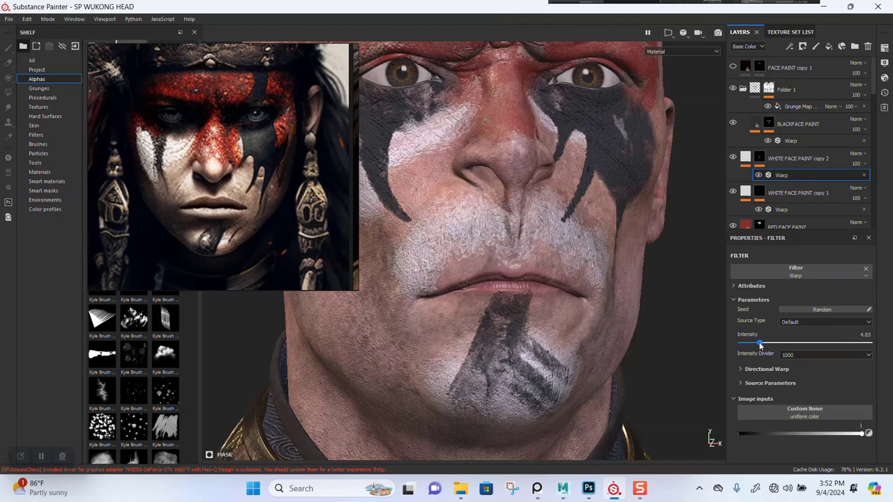
pyautogui.moveTo(754, 345); pyautogui.dragTo(748, 345)
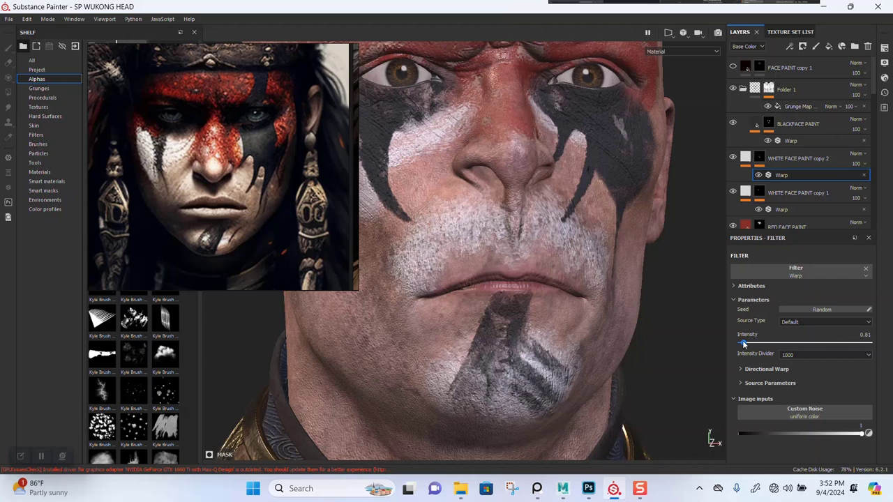
# On the WHITE FACE PAINT copy 2 mask, set stroke opacity to 46 and flow to 52, and fade the white above the lip with black
pyautogui.click(759, 158)
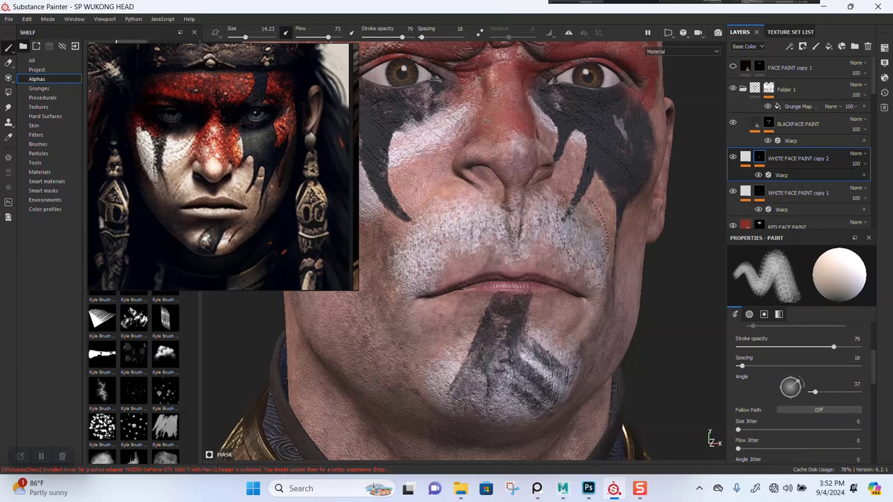
pyautogui.click(386, 36)
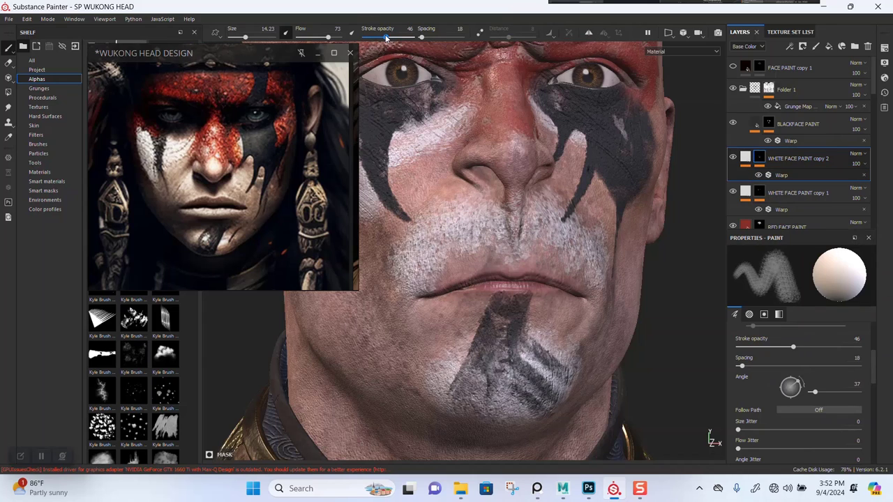
pyautogui.click(319, 37)
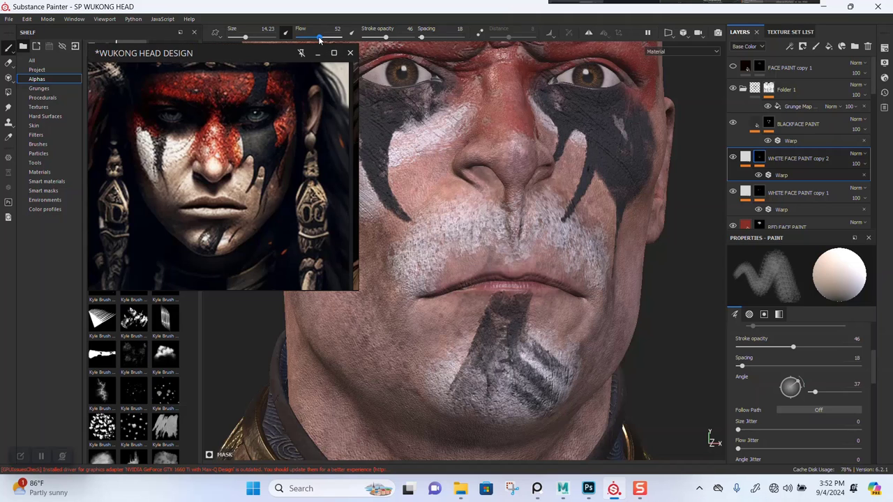
pyautogui.keyDown('alt'); pyautogui.moveTo(520, 250); pyautogui.dragTo(499, 249); pyautogui.keyUp('alt')
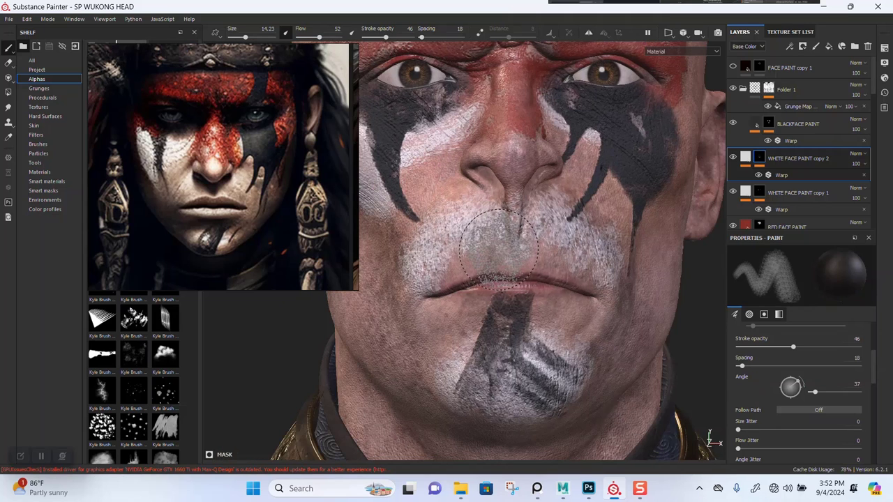
pyautogui.keyDown('alt'); pyautogui.moveTo(499, 248); pyautogui.dragTo(533, 272, button='middle'); pyautogui.keyUp('alt')
pyautogui.moveTo(456, 273)
pyautogui.mouseDown()
pyautogui.moveTo(498, 268)
pyautogui.moveTo(525, 247)
pyautogui.mouseUp()
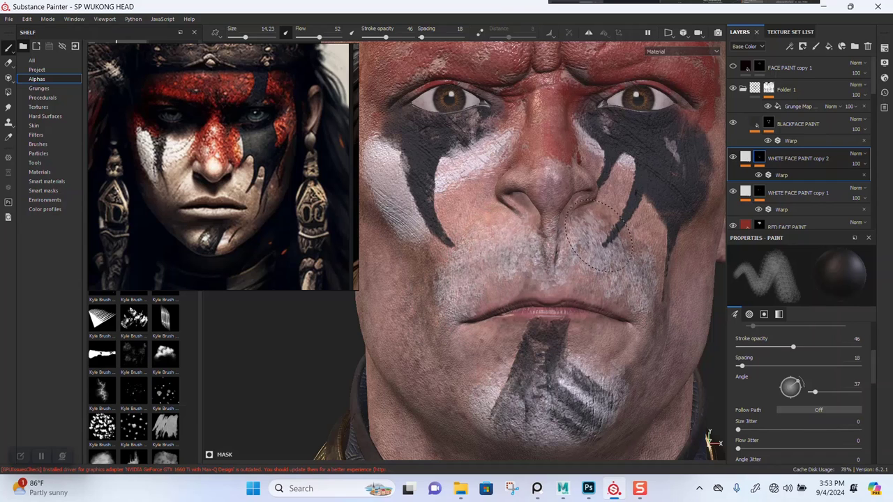
# Duplicate the WHITE FACE PAINT copy 2 layer, move the duplicate below RED FACE PAINT, and clear its mask
pyautogui.keyDown('alt'); pyautogui.moveTo(656, 273); pyautogui.dragTo(583, 272); pyautogui.keyUp('alt')
pyautogui.keyDown('alt'); pyautogui.moveTo(583, 272); pyautogui.dragTo(551, 314, button='right'); pyautogui.keyUp('alt')
pyautogui.keyDown('alt'); pyautogui.moveTo(551, 314); pyautogui.dragTo(674, 218); pyautogui.keyUp('alt')
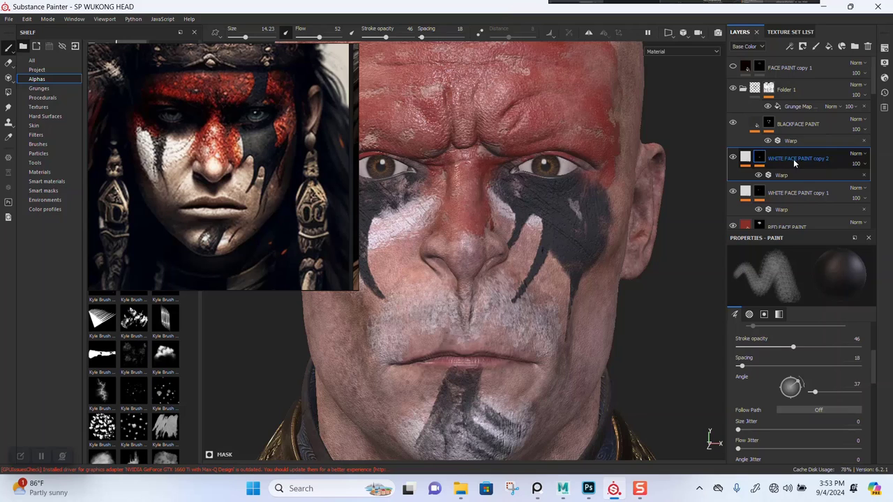
pyautogui.hotkey('ctrl', 'd')
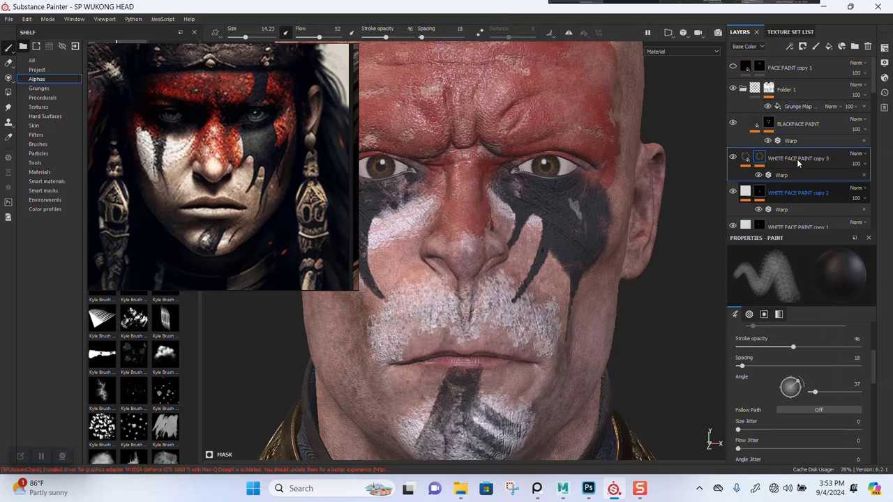
pyautogui.moveTo(797, 159)
pyautogui.mouseDown()
pyautogui.moveTo(796, 60)
pyautogui.moveTo(806, 238)
pyautogui.moveTo(797, 185)
pyautogui.moveTo(801, 200)
pyautogui.mouseUp()
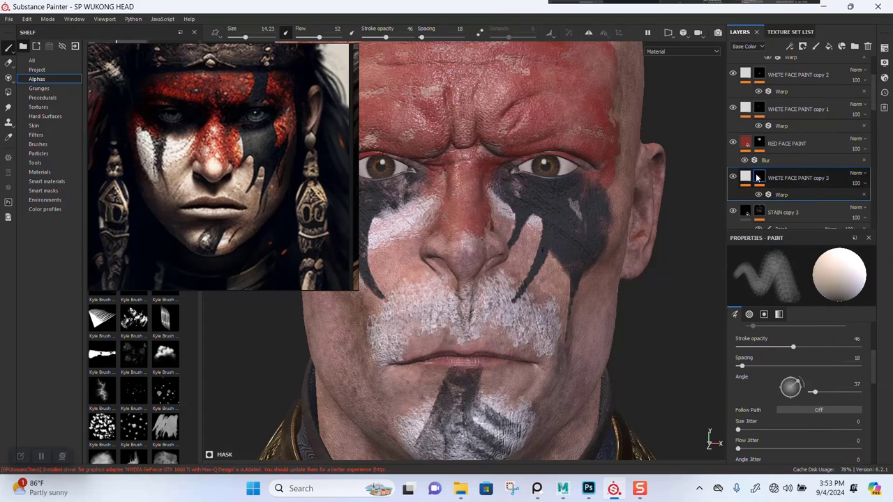
pyautogui.rightClick(760, 177)
pyautogui.click(790, 192)
# Paint speckled white across the red forehead and brow on the WHITE FACE PAINT copy 3 mask
pyautogui.keyDown('alt'); pyautogui.moveTo(501, 161); pyautogui.dragTo(593, 289, button='middle'); pyautogui.keyUp('alt')
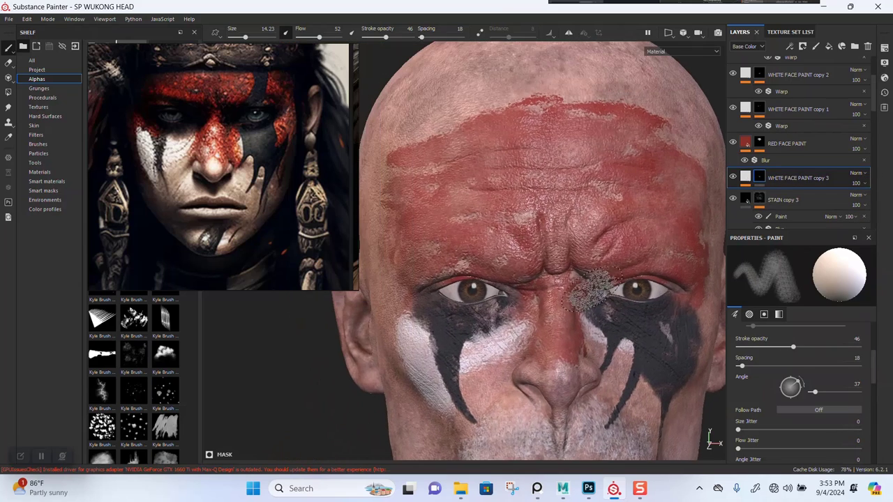
pyautogui.keyDown('alt'); pyautogui.moveTo(592, 289); pyautogui.dragTo(606, 178, button='right'); pyautogui.keyUp('alt')
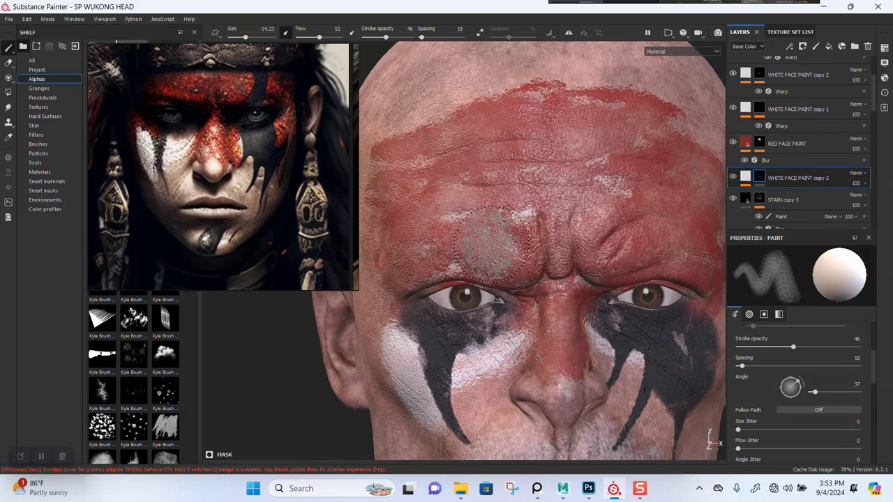
pyautogui.moveTo(431, 184)
pyautogui.mouseDown()
pyautogui.moveTo(430, 153)
pyautogui.moveTo(640, 126)
pyautogui.mouseUp()
pyautogui.moveTo(686, 199)
pyautogui.keyDown('alt'); pyautogui.mouseDown()
pyautogui.moveTo(632, 193)
pyautogui.moveTo(642, 187)
pyautogui.mouseUp(); pyautogui.keyUp('alt')
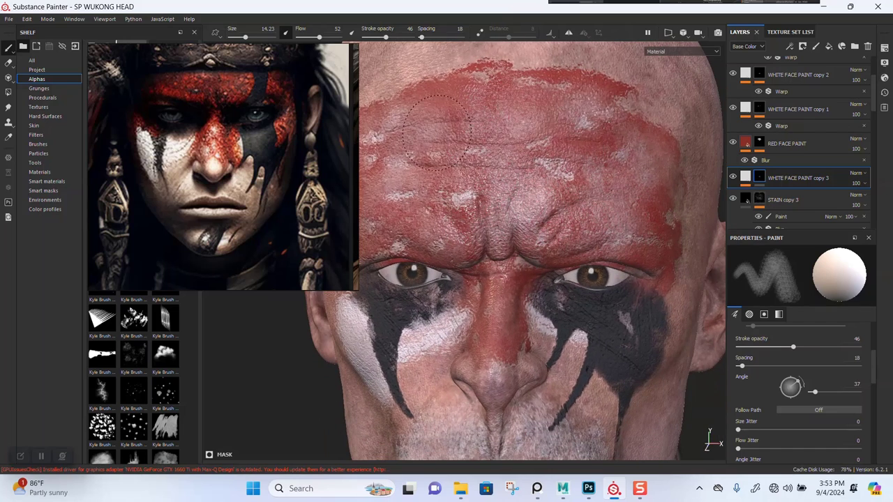
pyautogui.moveTo(420, 131); pyautogui.dragTo(603, 143)
# Set the opacity of the WHITE FACE PAINT copy 3 layer to 61
pyautogui.scroll(-3, 586, 175)
pyautogui.keyDown('alt'); pyautogui.moveTo(548, 147); pyautogui.dragTo(698, 189); pyautogui.keyUp('alt')
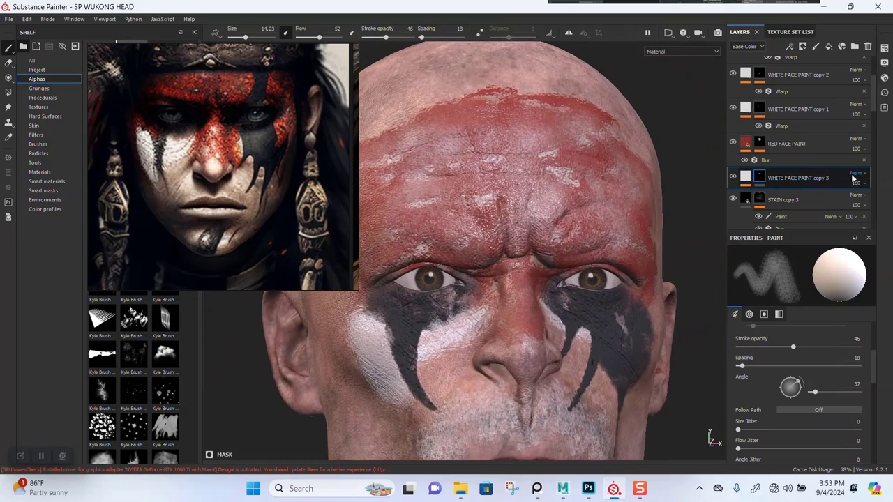
pyautogui.moveTo(864, 199); pyautogui.dragTo(868, 201)
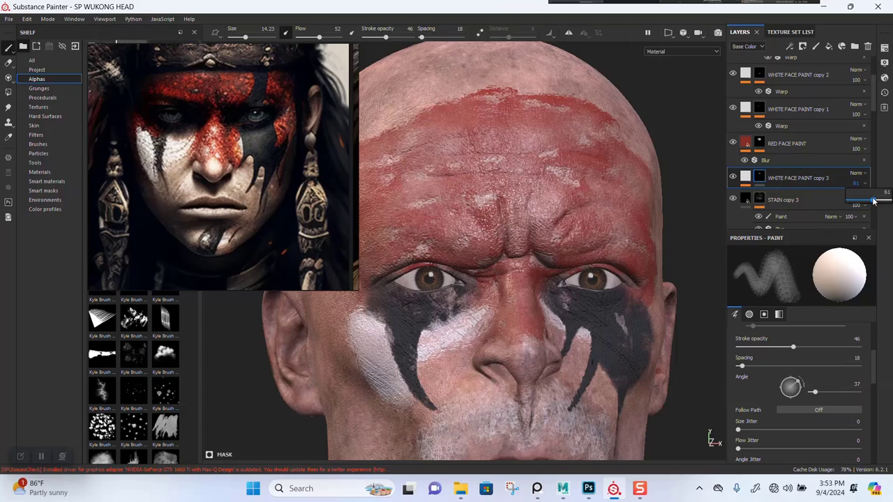
# Reposition the reference image and compare its war paint with the whole head, then with the cheeks, mouth and chin
pyautogui.scroll(-2, 624, 207)
pyautogui.keyDown('alt'); pyautogui.moveTo(621, 204); pyautogui.dragTo(577, 185); pyautogui.keyUp('alt')
pyautogui.moveTo(269, 217); pyautogui.dragTo(203, 151, button='right')
pyautogui.keyDown('alt'); pyautogui.moveTo(608, 303); pyautogui.dragTo(555, 262); pyautogui.keyUp('alt')
pyautogui.keyDown('alt'); pyautogui.moveTo(556, 263); pyautogui.dragTo(528, 202, button='middle'); pyautogui.keyUp('alt')
pyautogui.keyDown('alt'); pyautogui.moveTo(528, 203); pyautogui.dragTo(520, 231, button='right'); pyautogui.keyUp('alt')
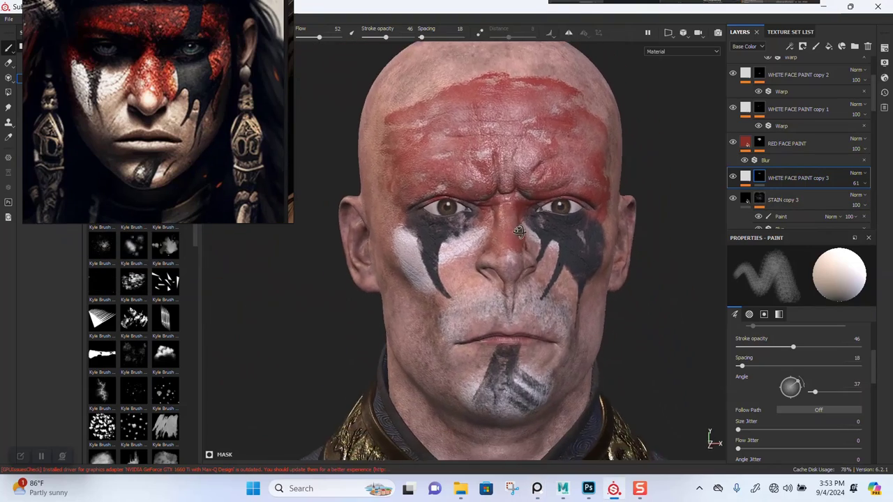
pyautogui.keyDown('alt'); pyautogui.moveTo(520, 231); pyautogui.dragTo(504, 232); pyautogui.keyUp('alt')
pyautogui.moveTo(503, 231)
pyautogui.keyDown('alt'); pyautogui.mouseDown(button='right')
pyautogui.moveTo(541, 210)
pyautogui.moveTo(481, 202)
pyautogui.mouseUp(button='right'); pyautogui.keyUp('alt')
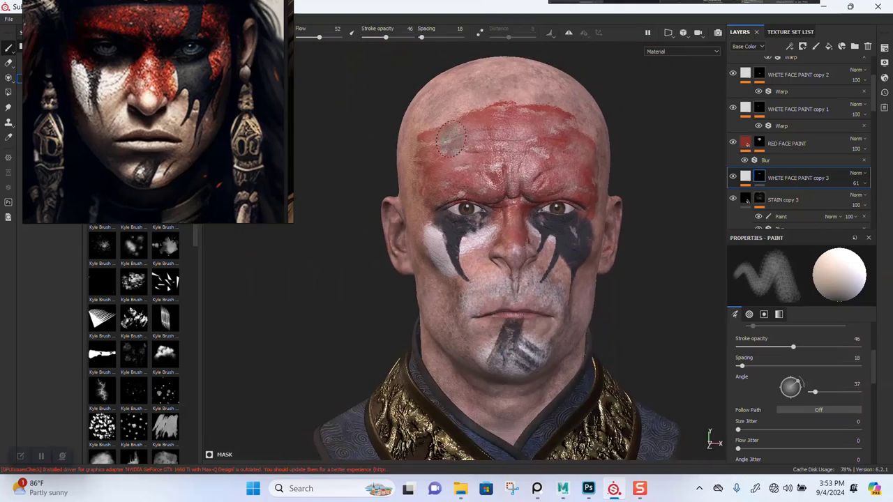
pyautogui.keyDown('alt'); pyautogui.moveTo(450, 140); pyautogui.dragTo(532, 181); pyautogui.keyUp('alt')
pyautogui.moveTo(149, 105); pyautogui.dragTo(147, 160)
pyautogui.scroll(3, 488, 251)
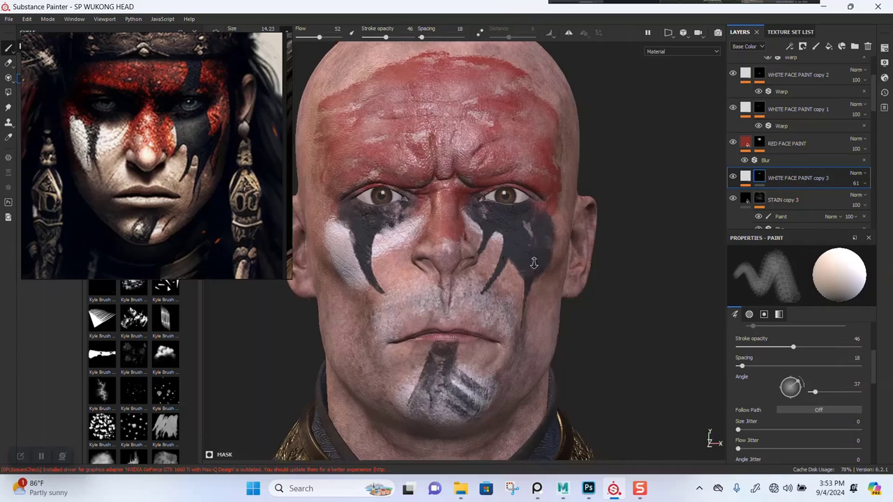
pyautogui.scroll(3, 534, 263)
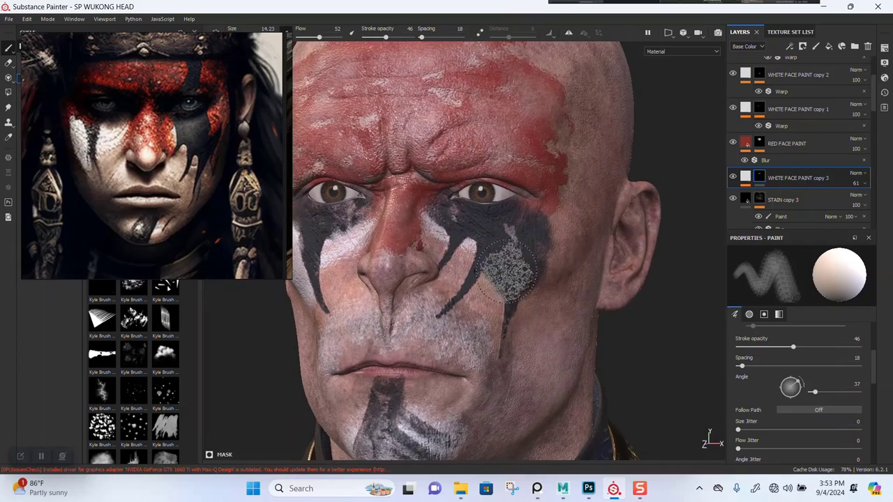
pyautogui.moveTo(509, 271)
pyautogui.keyDown('alt'); pyautogui.mouseDown()
pyautogui.moveTo(538, 265)
pyautogui.moveTo(568, 324)
pyautogui.moveTo(545, 199)
pyautogui.moveTo(529, 194)
pyautogui.moveTo(547, 237)
pyautogui.moveTo(527, 288)
pyautogui.moveTo(500, 248)
pyautogui.moveTo(548, 252)
pyautogui.moveTo(498, 248)
pyautogui.mouseUp(); pyautogui.keyUp('alt')
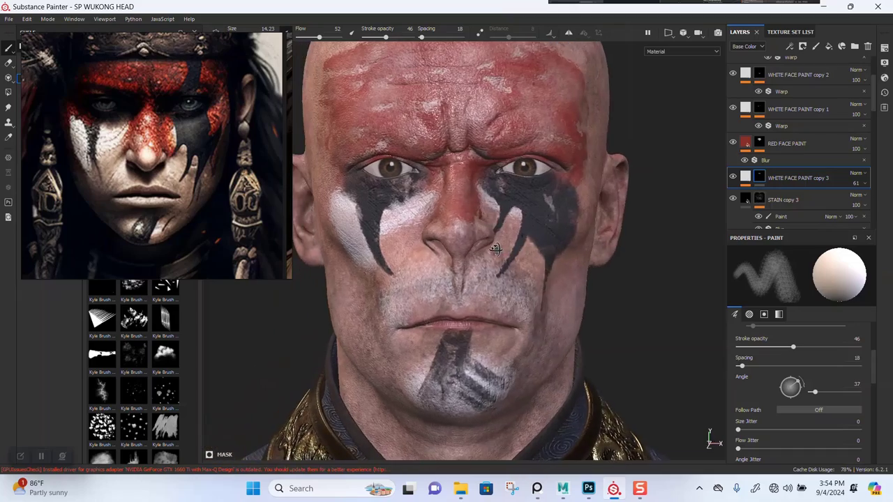
pyautogui.moveTo(499, 248)
pyautogui.keyDown('alt'); pyautogui.mouseDown(button='right')
pyautogui.moveTo(490, 265)
pyautogui.moveTo(515, 281)
pyautogui.mouseUp(button='right'); pyautogui.keyUp('alt')
pyautogui.keyDown('alt'); pyautogui.moveTo(514, 281); pyautogui.dragTo(545, 257, button='middle'); pyautogui.keyUp('alt')
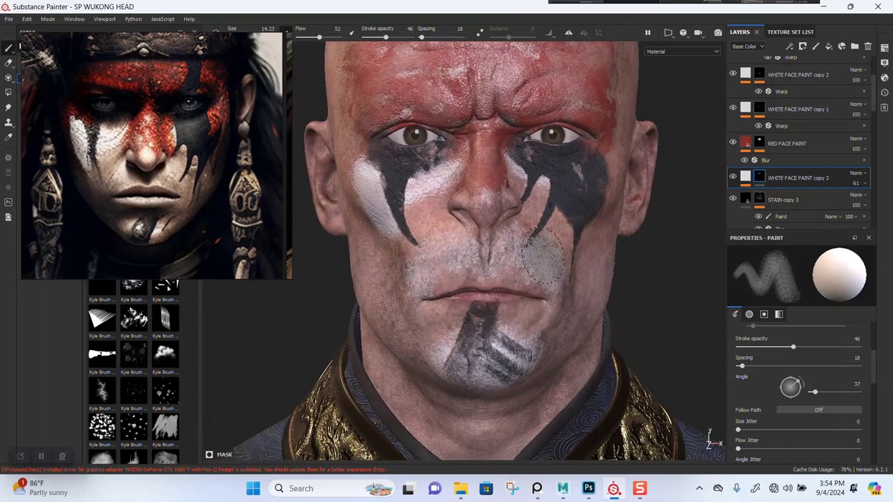
pyautogui.keyDown('alt'); pyautogui.moveTo(544, 256); pyautogui.dragTo(564, 271, button='right'); pyautogui.keyUp('alt')
pyautogui.keyDown('alt'); pyautogui.moveTo(517, 277); pyautogui.dragTo(529, 272, button='middle'); pyautogui.keyUp('alt')
pyautogui.keyDown('alt'); pyautogui.moveTo(527, 272); pyautogui.dragTo(426, 230); pyautogui.keyUp('alt')
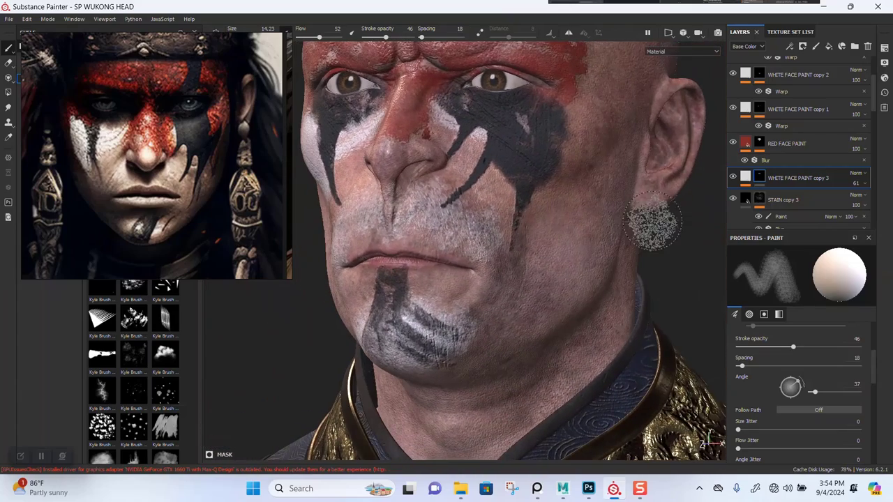
# Select the WHITE FACE PAINT copy 1 mask and examine the white paint on both sides of the face and around the mouth
pyautogui.scroll(1, 764, 146)
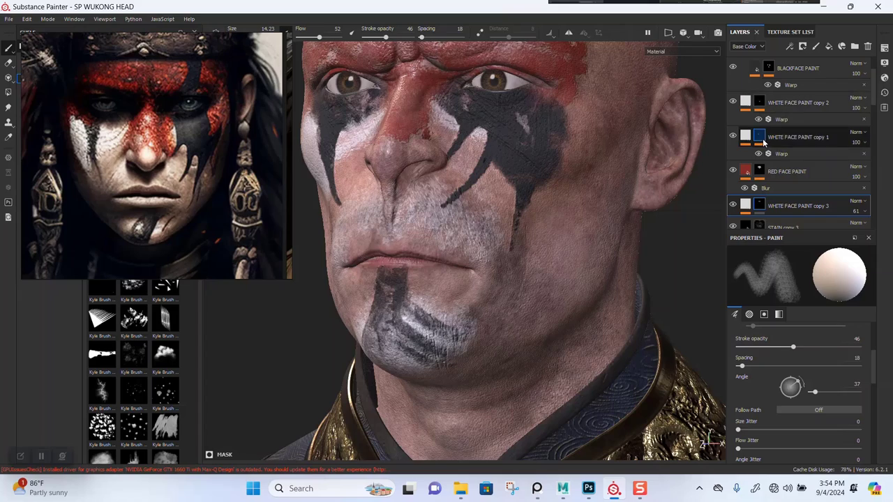
pyautogui.click(763, 142)
pyautogui.keyDown('alt'); pyautogui.moveTo(628, 243); pyautogui.dragTo(573, 251); pyautogui.keyUp('alt')
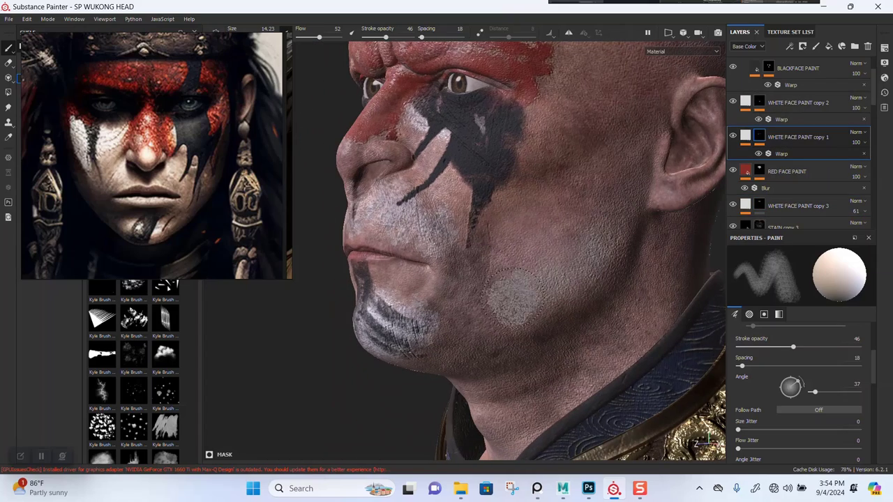
pyautogui.keyDown('alt'); pyautogui.moveTo(558, 319); pyautogui.dragTo(547, 252); pyautogui.keyUp('alt')
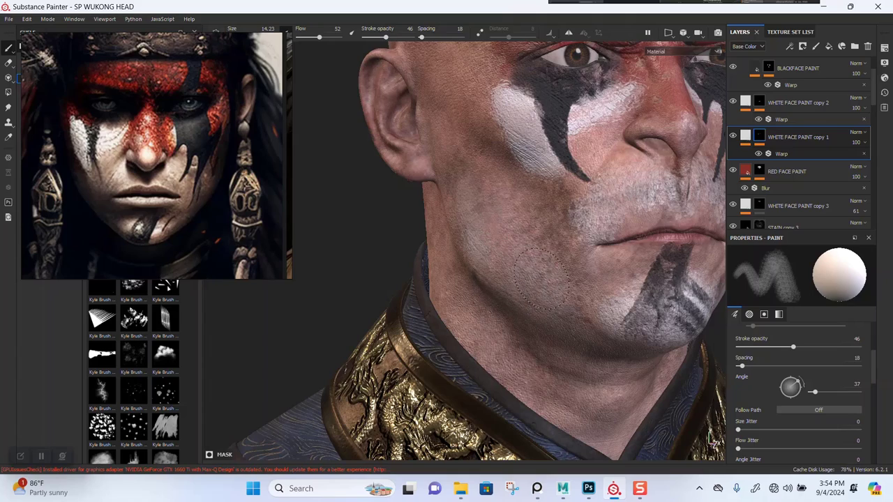
pyautogui.scroll(-4, 542, 279)
pyautogui.keyDown('alt'); pyautogui.moveTo(600, 275); pyautogui.dragTo(520, 277, button='middle'); pyautogui.keyUp('alt')
pyautogui.keyDown('alt'); pyautogui.moveTo(624, 266); pyautogui.dragTo(535, 237); pyautogui.keyUp('alt')
pyautogui.keyDown('alt'); pyautogui.moveTo(536, 235); pyautogui.dragTo(538, 243, button='middle'); pyautogui.keyUp('alt')
pyautogui.keyDown('alt'); pyautogui.moveTo(538, 244); pyautogui.dragTo(474, 257, button='right'); pyautogui.keyUp('alt')
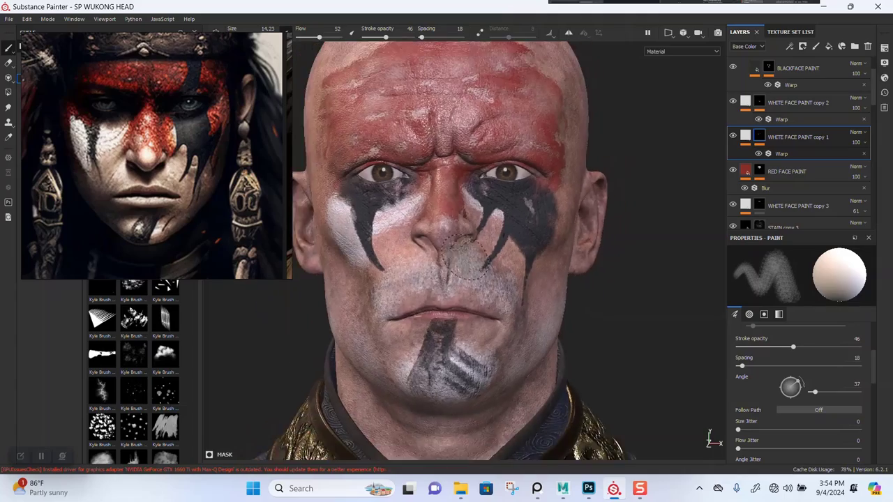
pyautogui.scroll(4, 461, 255)
pyautogui.scroll(-1, 446, 252)
pyautogui.scroll(2, 436, 251)
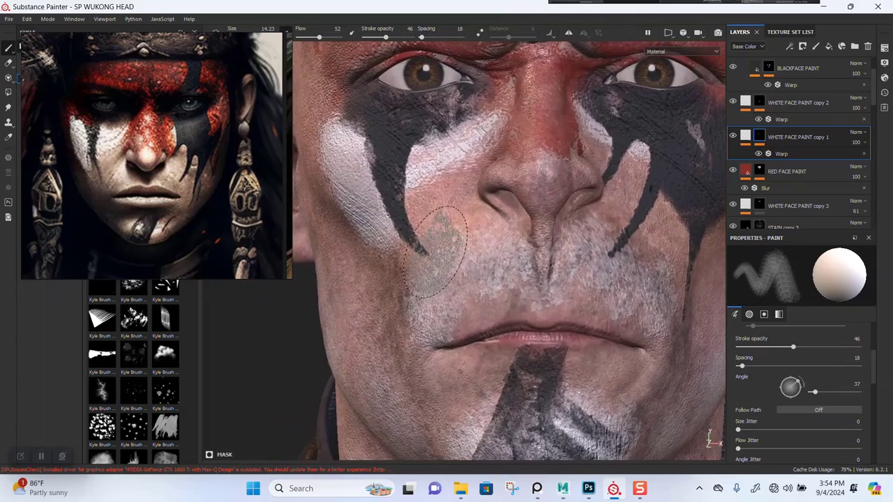
pyautogui.moveTo(434, 251)
pyautogui.keyDown('alt'); pyautogui.mouseDown()
pyautogui.moveTo(493, 255)
pyautogui.moveTo(538, 245)
pyautogui.moveTo(488, 202)
pyautogui.mouseUp(); pyautogui.keyUp('alt')
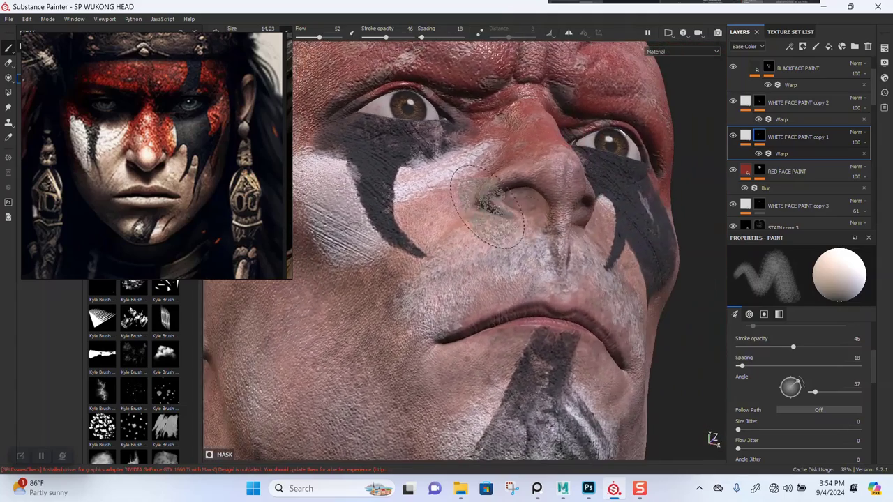
# Rotate the environment lighting and examine how the war paint looks across the whole face
pyautogui.keyDown('shift'); pyautogui.moveTo(556, 224); pyautogui.dragTo(572, 255, button='right'); pyautogui.keyUp('shift')
pyautogui.scroll(-3, 572, 257)
pyautogui.keyDown('alt'); pyautogui.moveTo(577, 241); pyautogui.dragTo(537, 200); pyautogui.keyUp('alt')
pyautogui.scroll(-3, 468, 171)
pyautogui.keyDown('alt'); pyautogui.moveTo(560, 205); pyautogui.dragTo(534, 211, button='middle'); pyautogui.keyUp('alt')
pyautogui.keyDown('alt'); pyautogui.moveTo(552, 215); pyautogui.dragTo(540, 201); pyautogui.keyUp('alt')
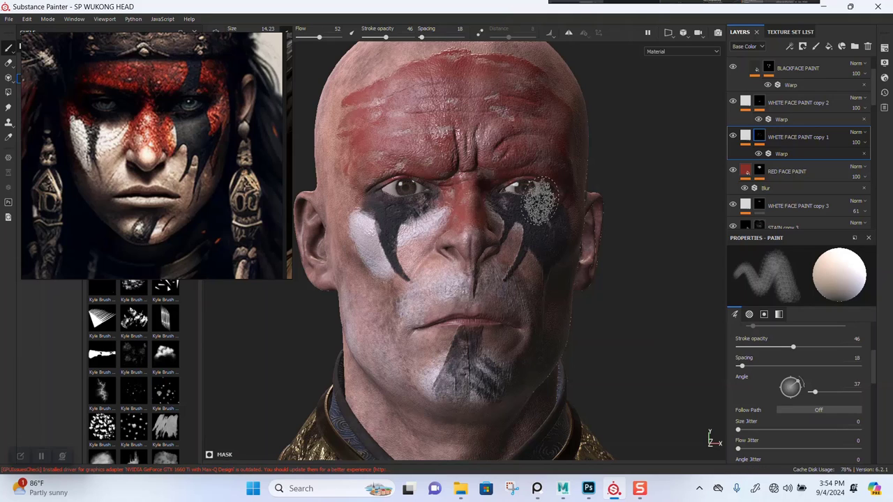
pyautogui.keyDown('alt'); pyautogui.moveTo(615, 244); pyautogui.dragTo(631, 249); pyautogui.keyUp('alt')
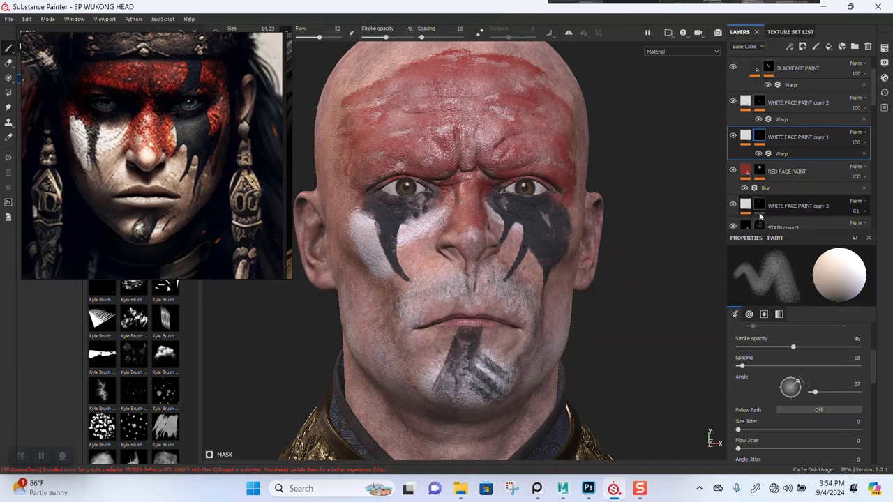
# Group all layers from Folder 1 down to STAIN copy 2 into a new folder
pyautogui.scroll(-1, 764, 215)
pyautogui.click(779, 178)
pyautogui.scroll(1, 781, 196)
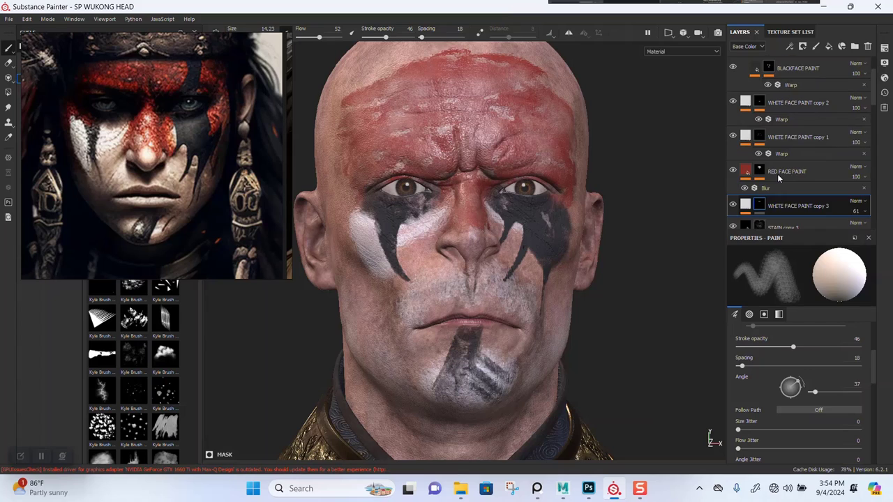
pyautogui.scroll(-1, 782, 203)
pyautogui.scroll(-2, 782, 202)
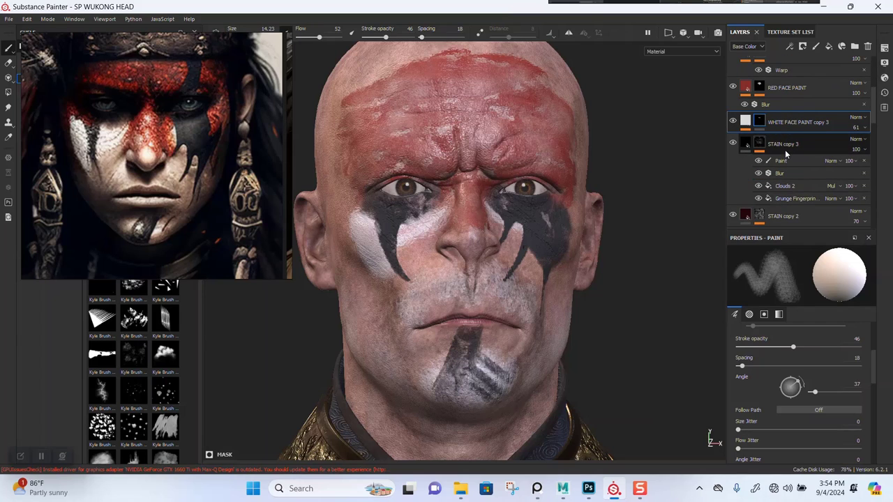
pyautogui.click(762, 144)
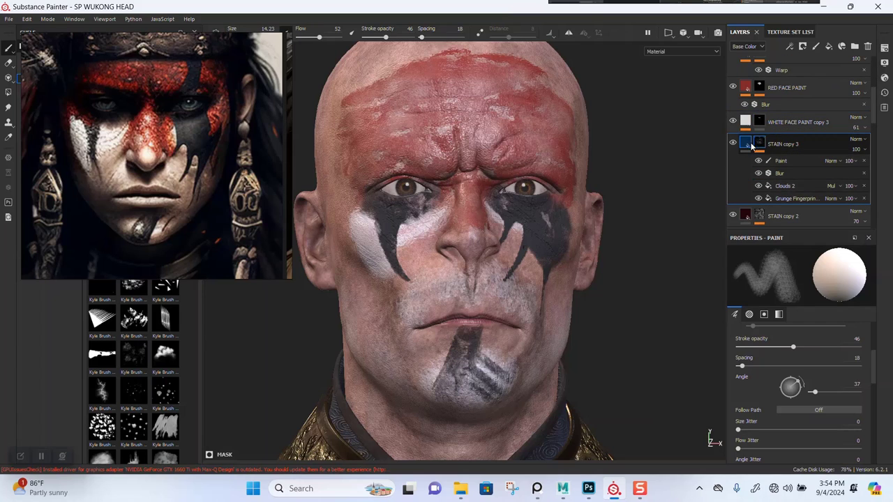
pyautogui.click(748, 144)
pyautogui.click(785, 170)
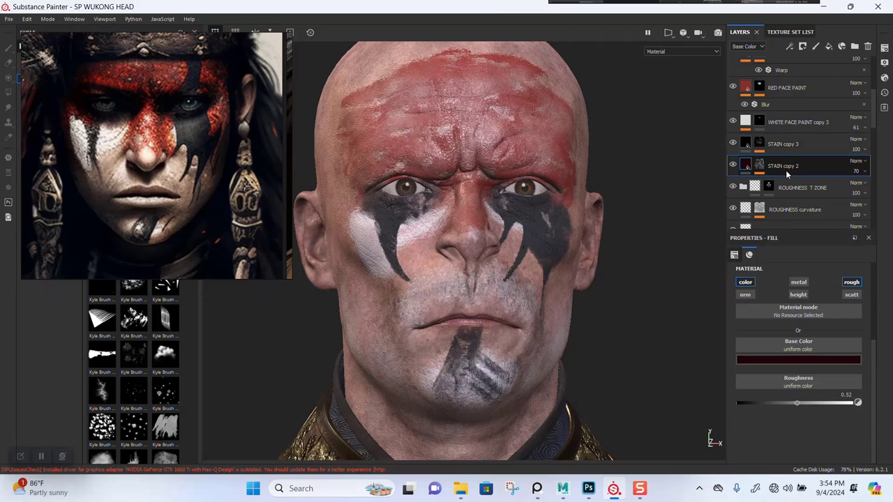
pyautogui.scroll(5, 785, 170)
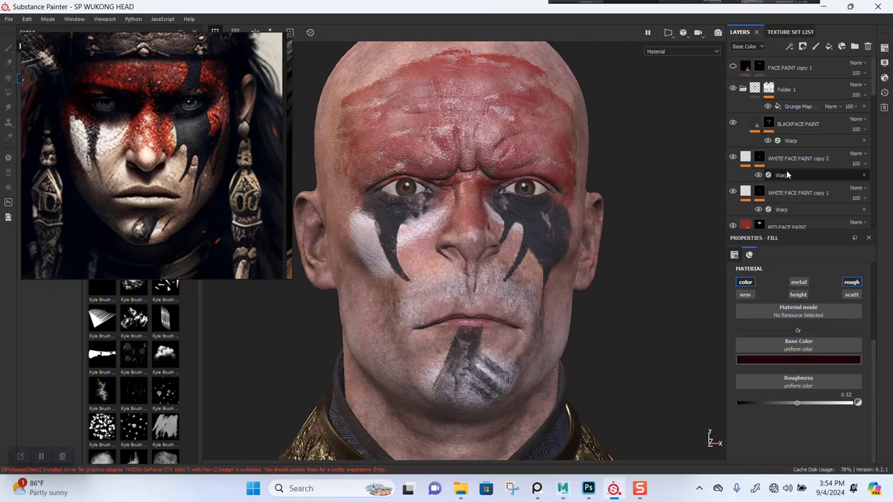
pyautogui.click(783, 90)
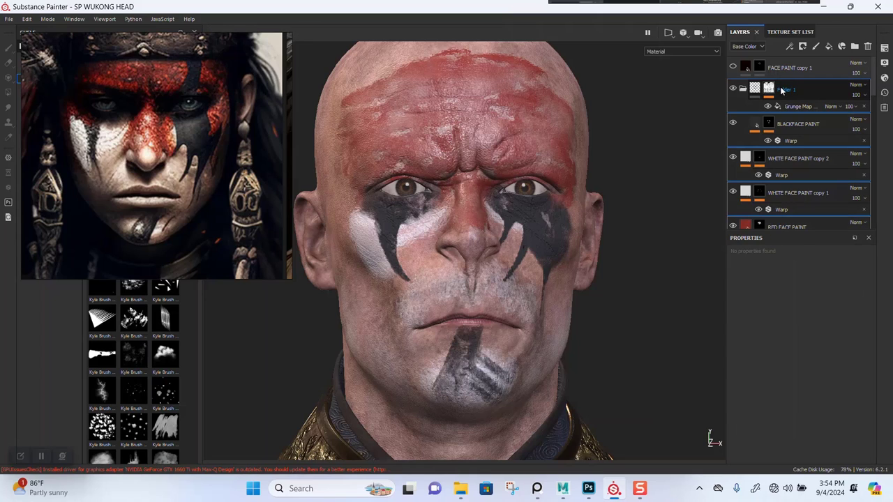
pyautogui.hotkey('ctrl', 'g')
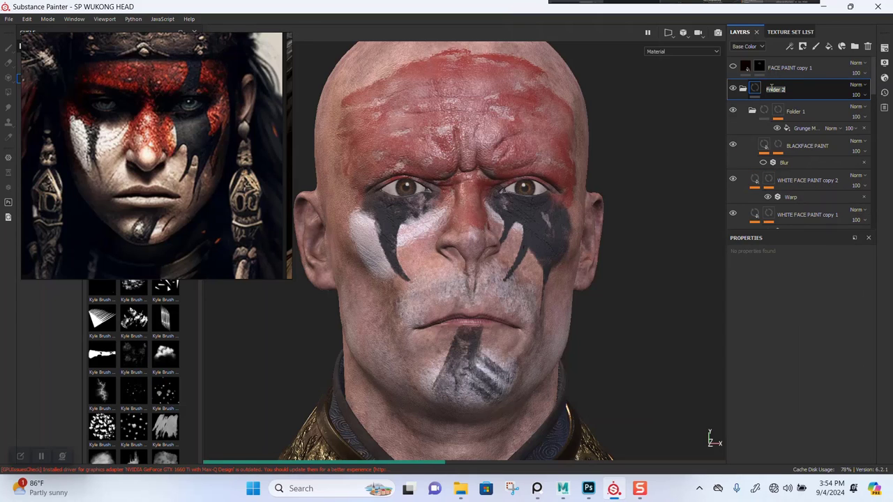
# Rename the new folder as FACE STAIN PAINT
pyautogui.click(772, 88)
pyautogui.write('FACE STAIN PAINT')
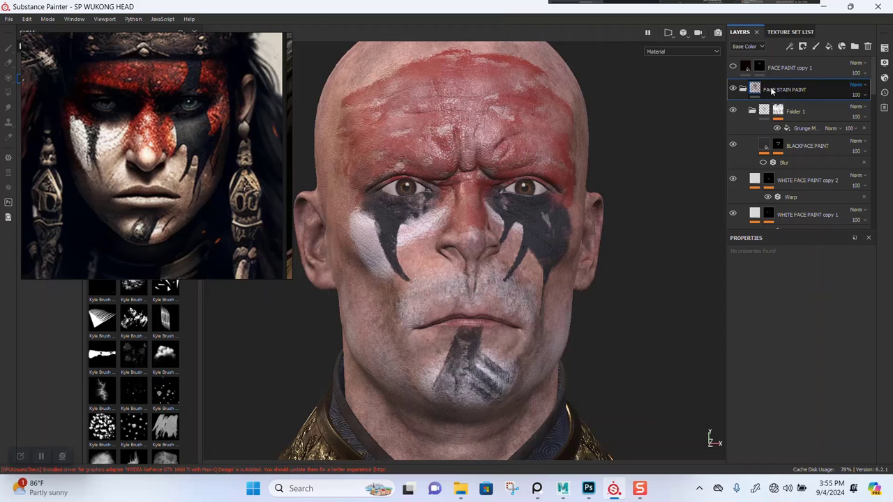
pyautogui.press('Return')
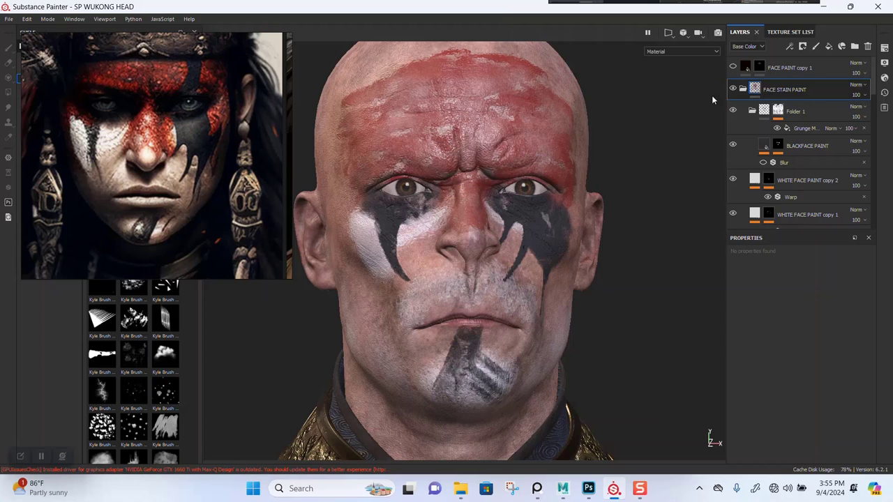
# Examine the painted face from the front and up close, and review the layers inside the FACE STAIN PAINT folder
pyautogui.keyDown('alt'); pyautogui.moveTo(646, 199); pyautogui.dragTo(630, 181); pyautogui.keyUp('alt')
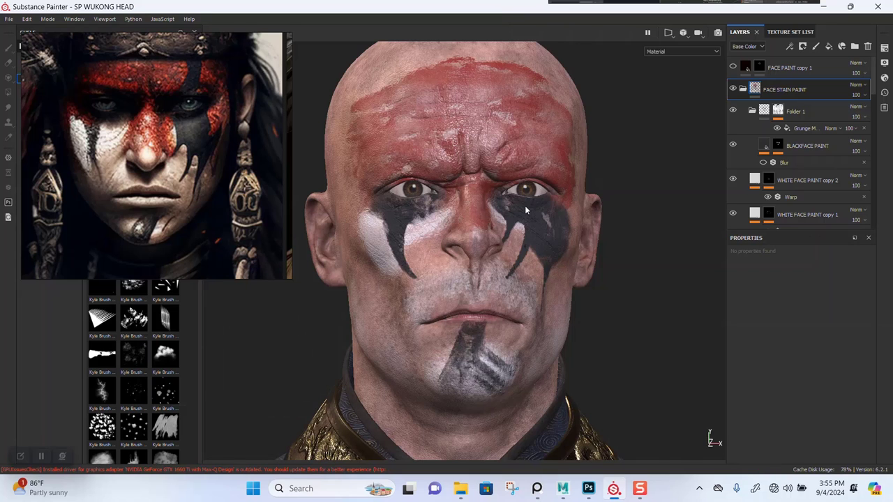
pyautogui.keyDown('alt'); pyautogui.moveTo(544, 216); pyautogui.dragTo(544, 202); pyautogui.keyUp('alt')
pyautogui.keyDown('alt'); pyautogui.moveTo(545, 202); pyautogui.dragTo(543, 263, button='right'); pyautogui.keyUp('alt')
pyautogui.keyDown('alt'); pyautogui.moveTo(494, 244); pyautogui.dragTo(518, 271, button='middle'); pyautogui.keyUp('alt')
pyautogui.keyDown('alt'); pyautogui.moveTo(517, 270); pyautogui.dragTo(515, 304, button='right'); pyautogui.keyUp('alt')
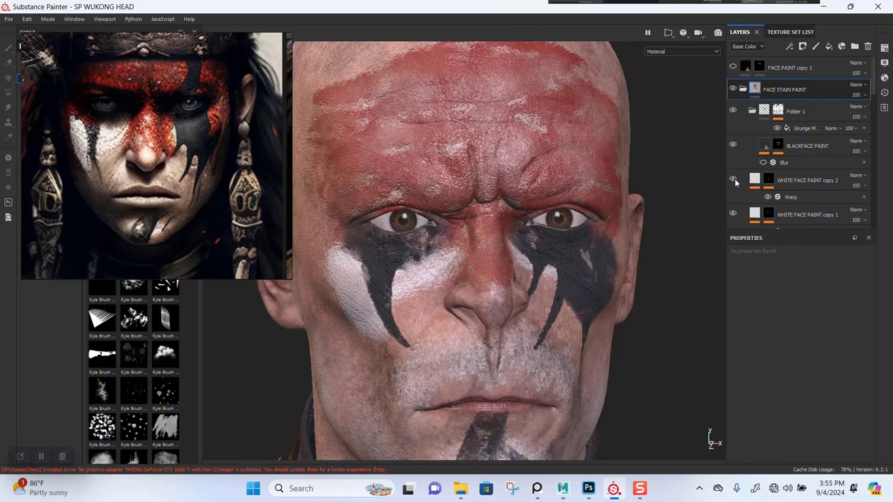
pyautogui.scroll(-3, 773, 194)
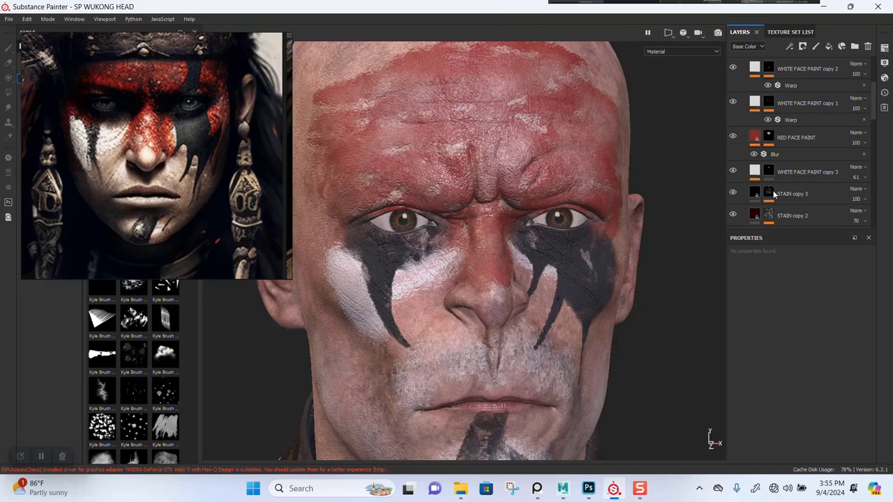
# Hide the WHITE FACE PAINT copy 3 layer and save the project
pyautogui.scroll(-1, 767, 181)
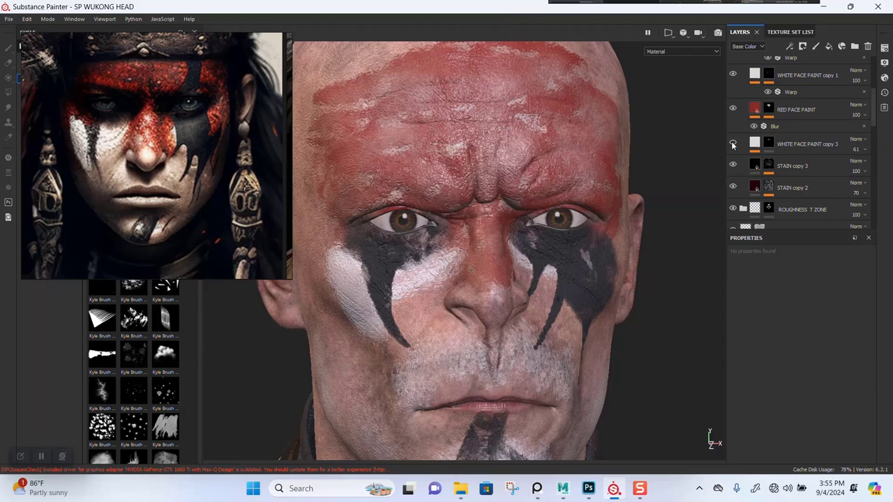
pyautogui.click(733, 144)
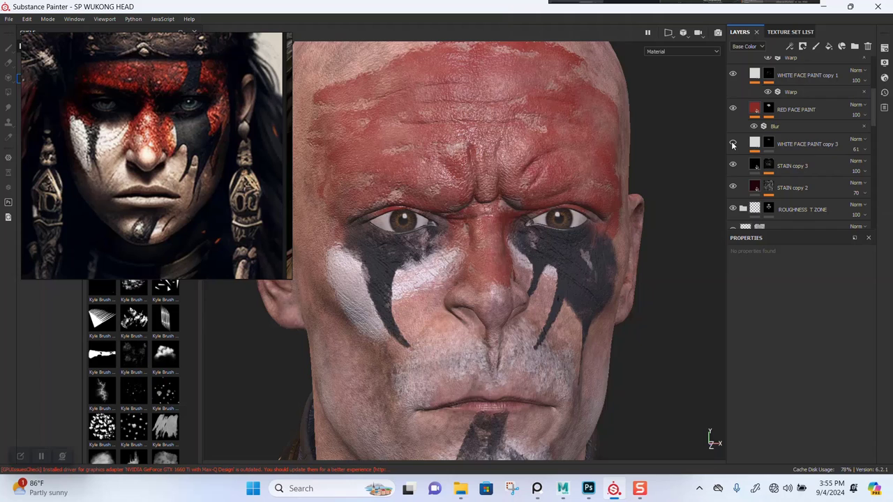
pyautogui.moveTo(511, 164)
pyautogui.keyDown('alt'); pyautogui.mouseDown()
pyautogui.moveTo(535, 153)
pyautogui.moveTo(503, 155)
pyautogui.mouseUp(); pyautogui.keyUp('alt')
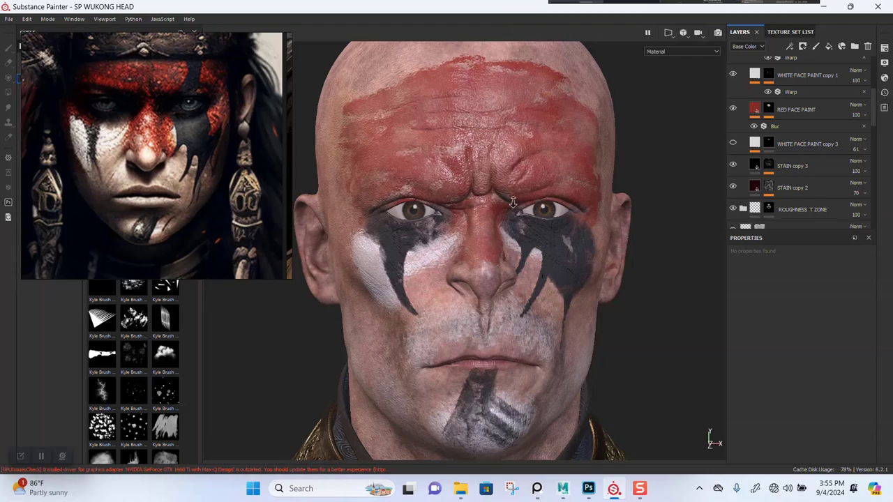
pyautogui.keyDown('alt'); pyautogui.moveTo(502, 151); pyautogui.dragTo(510, 228); pyautogui.keyUp('alt')
pyautogui.keyDown('alt'); pyautogui.moveTo(510, 229); pyautogui.dragTo(480, 197, button='right'); pyautogui.keyUp('alt')
pyautogui.keyDown('alt'); pyautogui.moveTo(480, 197); pyautogui.dragTo(485, 203); pyautogui.keyUp('alt')
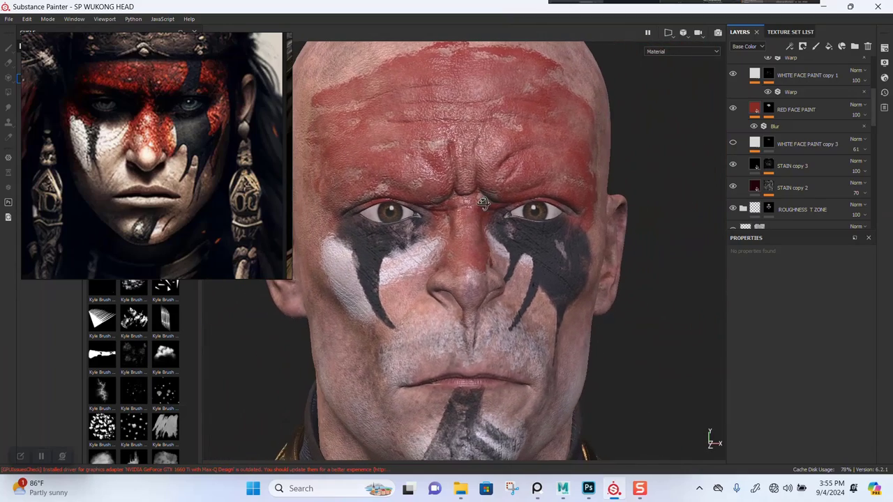
pyautogui.keyDown('alt'); pyautogui.moveTo(485, 203); pyautogui.dragTo(532, 210, button='right'); pyautogui.keyUp('alt')
pyautogui.keyDown('alt'); pyautogui.moveTo(532, 211); pyautogui.dragTo(533, 186, button='middle'); pyautogui.keyUp('alt')
pyautogui.keyDown('alt'); pyautogui.moveTo(533, 186); pyautogui.dragTo(541, 271, button='right'); pyautogui.keyUp('alt')
pyautogui.keyDown('alt'); pyautogui.moveTo(539, 261); pyautogui.dragTo(510, 237); pyautogui.keyUp('alt')
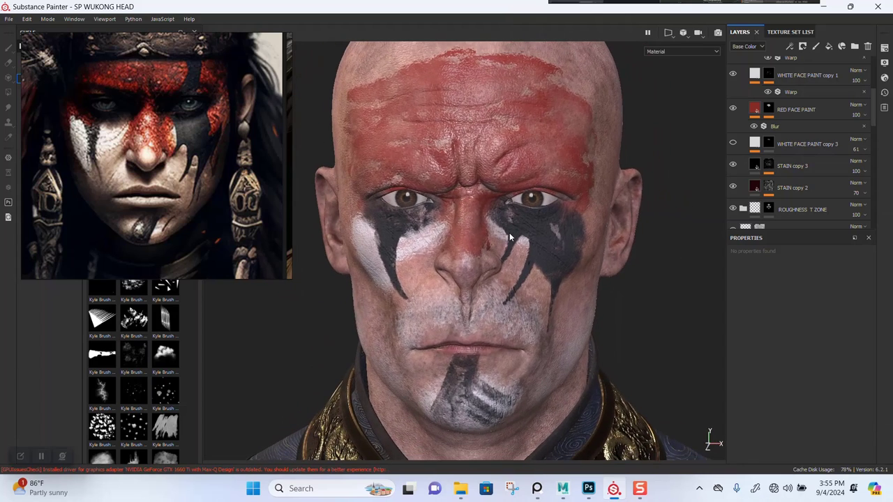
pyautogui.hotkey('ctrl', 's')
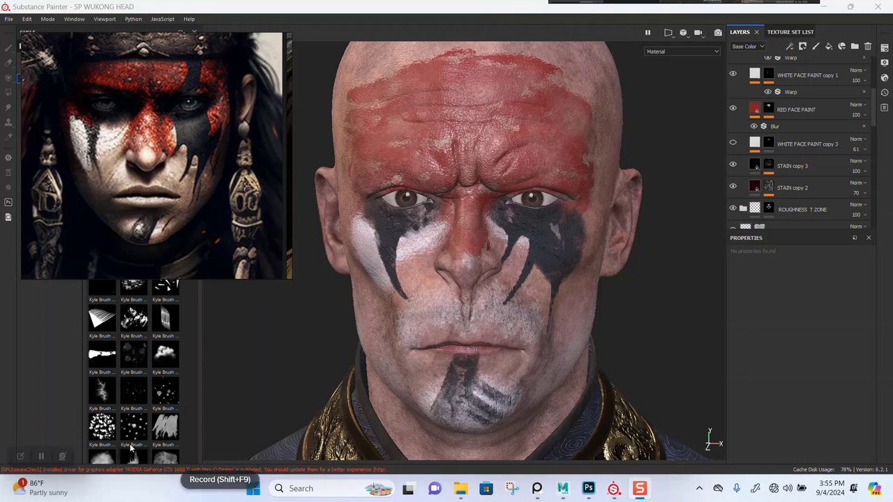
# Move the reference image off the shelf and examine the painted face at an angle, including close-ups of the eyes and forehead
pyautogui.moveTo(135, 220); pyautogui.dragTo(812, 250)
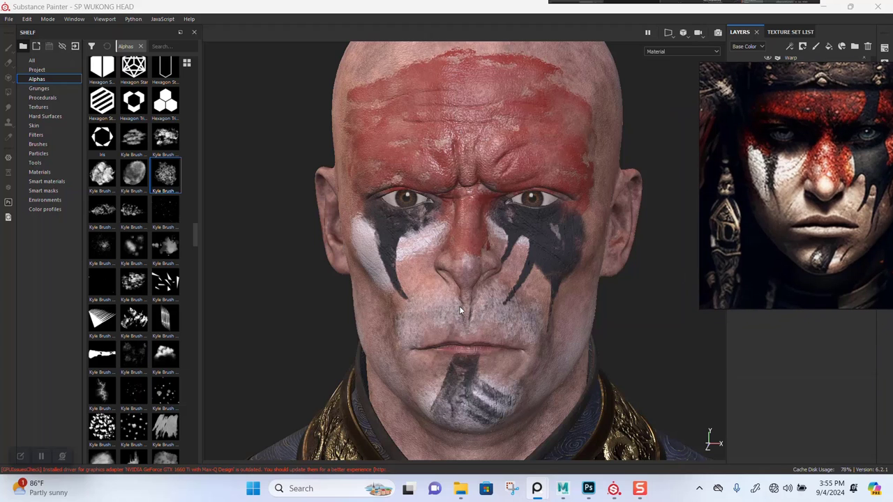
pyautogui.moveTo(479, 326)
pyautogui.keyDown('alt'); pyautogui.mouseDown()
pyautogui.moveTo(562, 309)
pyautogui.moveTo(479, 324)
pyautogui.mouseUp(); pyautogui.keyUp('alt')
pyautogui.keyDown('alt'); pyautogui.moveTo(479, 326); pyautogui.dragTo(480, 313, button='right'); pyautogui.keyUp('alt')
pyautogui.keyDown('alt'); pyautogui.moveTo(479, 313); pyautogui.dragTo(459, 335); pyautogui.keyUp('alt')
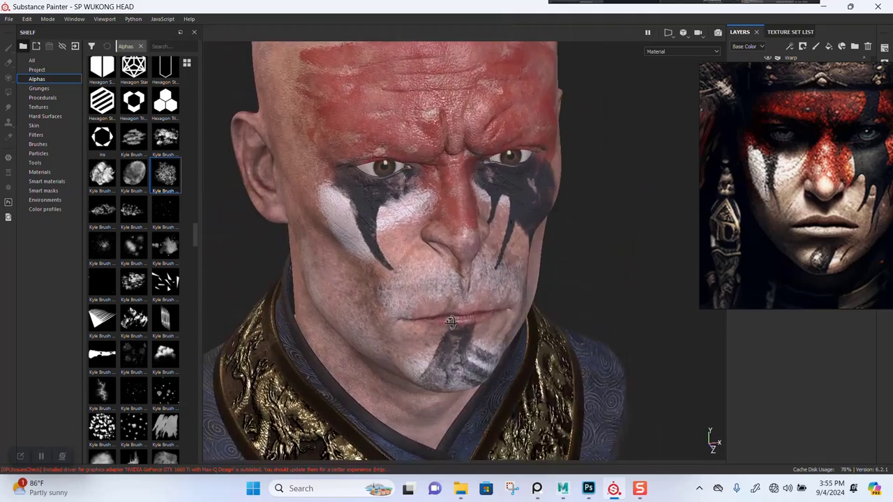
pyautogui.keyDown('alt'); pyautogui.moveTo(455, 333); pyautogui.dragTo(442, 320, button='right'); pyautogui.keyUp('alt')
pyautogui.keyDown('alt'); pyautogui.moveTo(445, 282); pyautogui.dragTo(459, 371, button='middle'); pyautogui.keyUp('alt')
pyautogui.keyDown('alt'); pyautogui.moveTo(459, 374); pyautogui.dragTo(468, 405, button='right'); pyautogui.keyUp('alt')
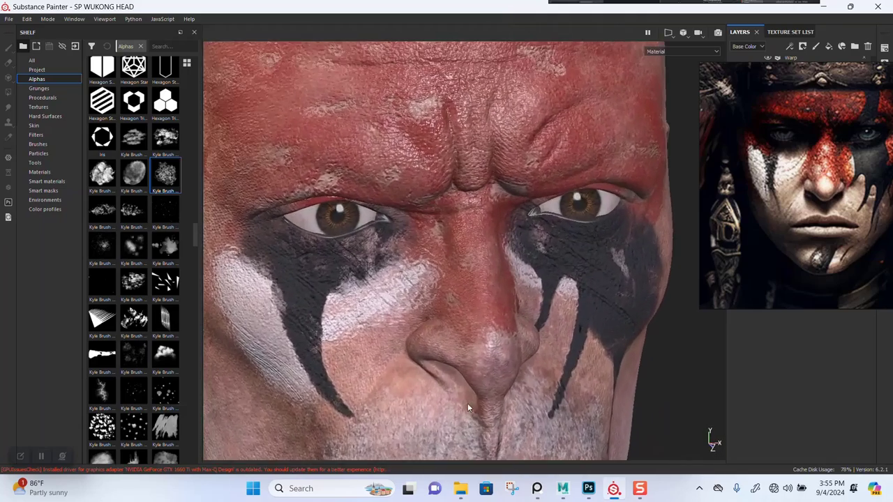
pyautogui.keyDown('alt'); pyautogui.moveTo(450, 300); pyautogui.dragTo(469, 377, button='middle'); pyautogui.keyUp('alt')
pyautogui.keyDown('alt'); pyautogui.moveTo(447, 303); pyautogui.dragTo(462, 317); pyautogui.keyUp('alt')
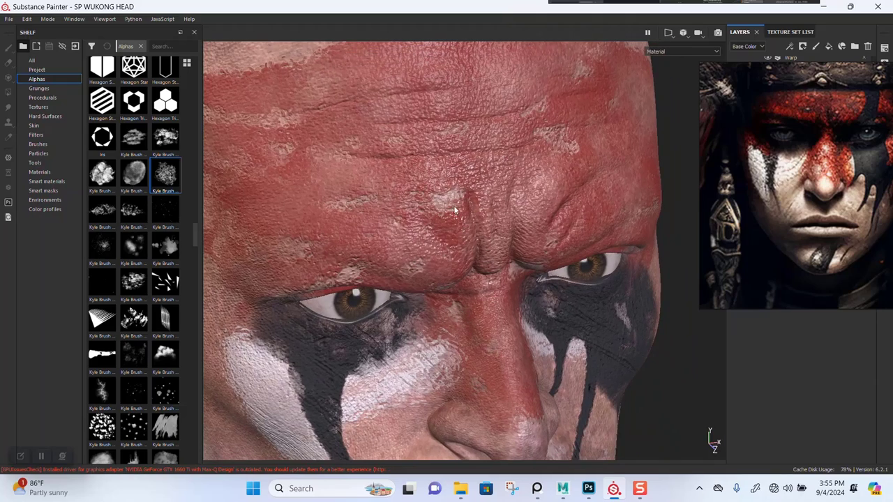
pyautogui.scroll(-5, 504, 250)
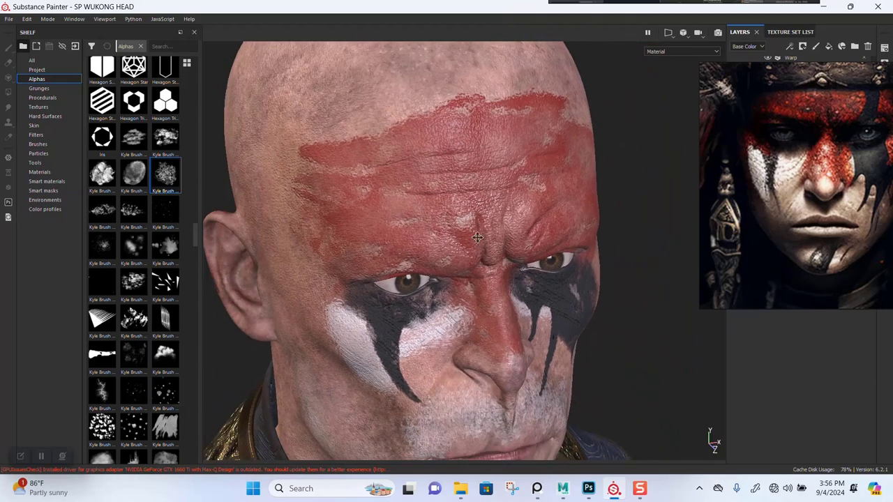
# Open the texture export settings and include only the WUKONG_HEAD_MAP texture set
pyautogui.click(9, 19)
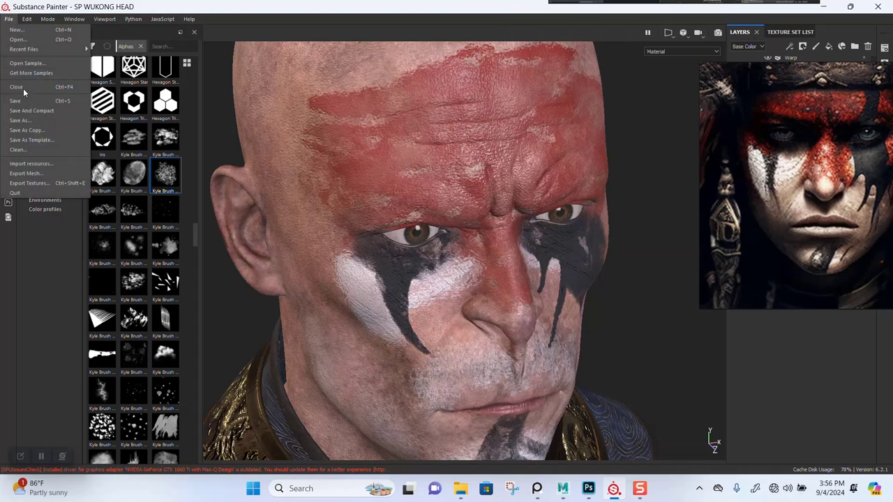
pyautogui.click(35, 182)
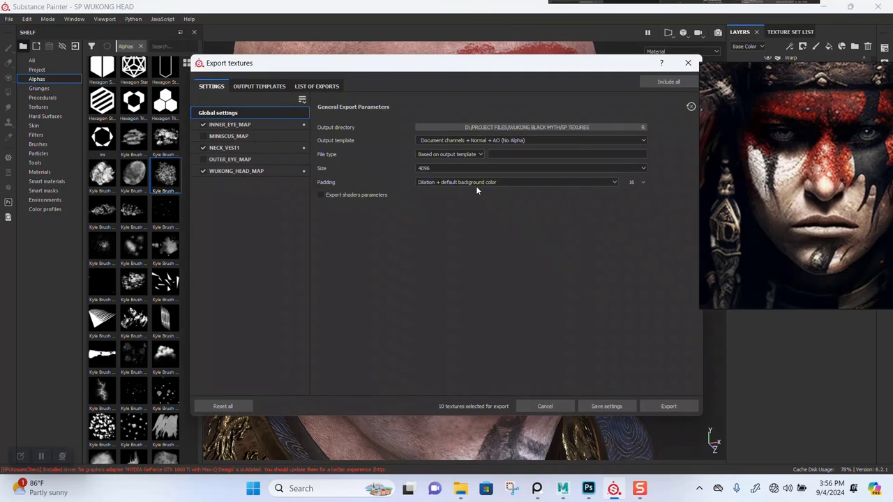
pyautogui.click(203, 148)
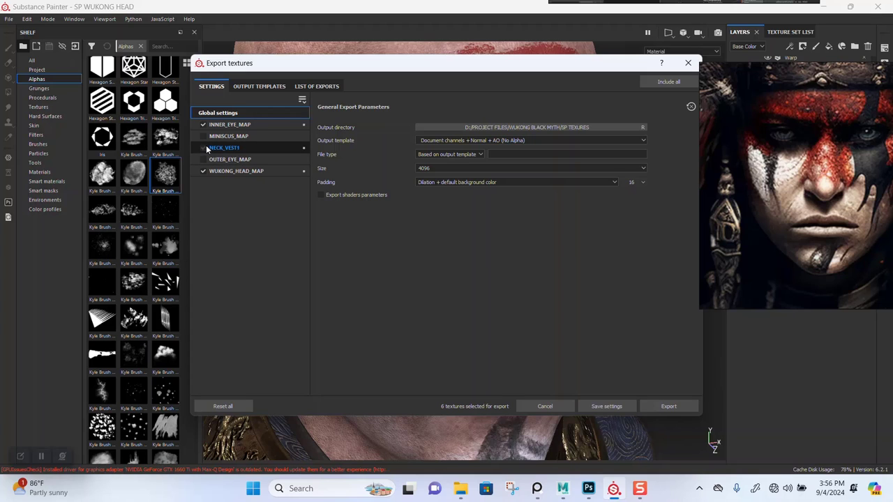
pyautogui.click(203, 171)
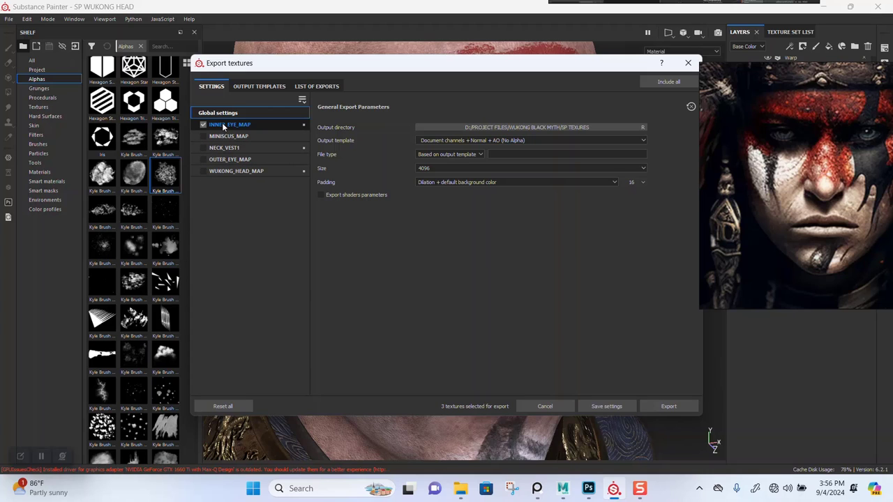
pyautogui.click(222, 123)
pyautogui.click(233, 171)
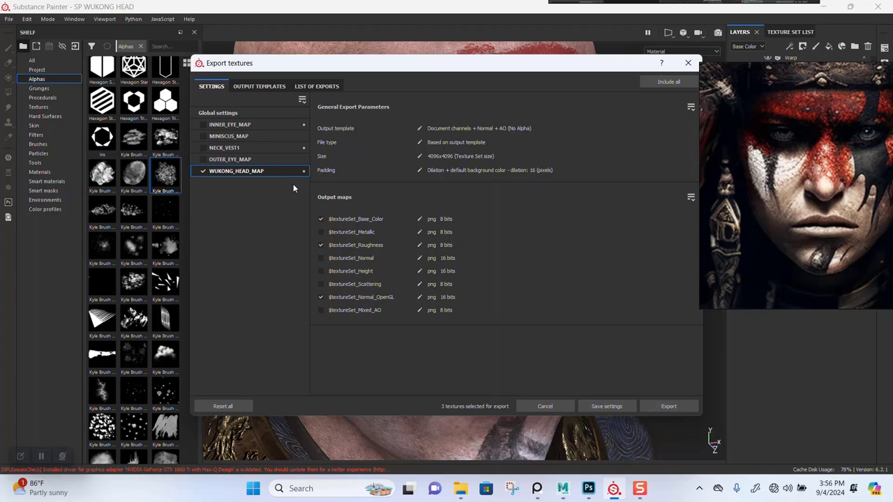
# Create a folder named FACE SKIN PAINT inside SP TEXURES while choosing the global output directory
pyautogui.click(261, 113)
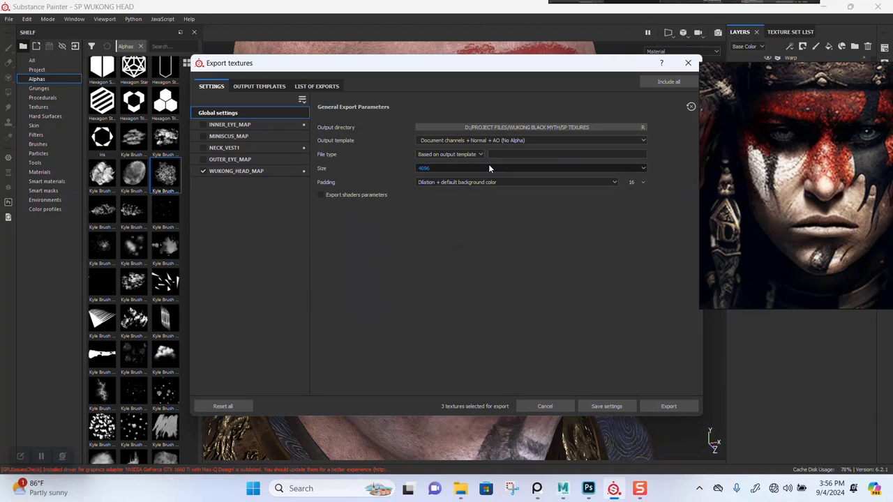
pyautogui.click(514, 127)
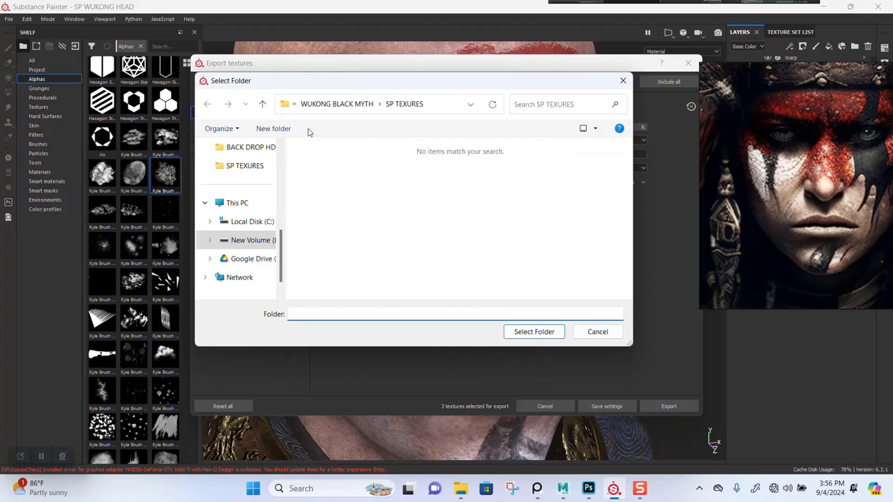
pyautogui.click(285, 135)
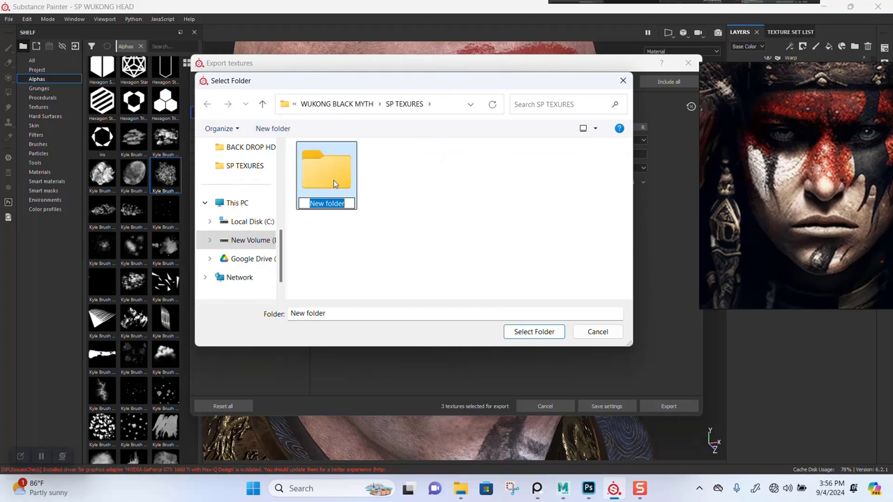
pyautogui.write('NEW SK')
pyautogui.write('IN PAI')
pyautogui.write('NT')
pyautogui.press('Right')
pyautogui.press('BackSpace')
pyautogui.press('BackSpace')
pyautogui.press('BackSpace')
pyautogui.press('BackSpace')
pyautogui.write('FACE')
pyautogui.press('Return')
# Set the FACE SKIN PAINT folder as the output directory and export the head textures
pyautogui.doubleClick(334, 182)
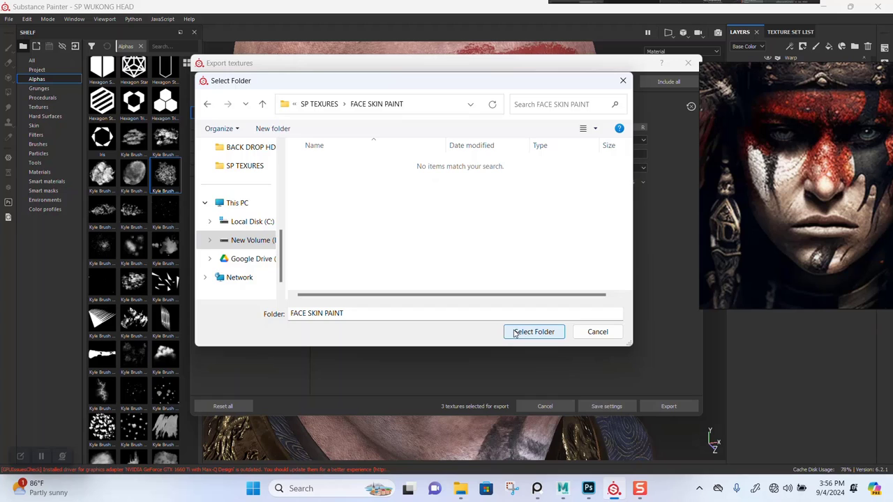
pyautogui.click(533, 332)
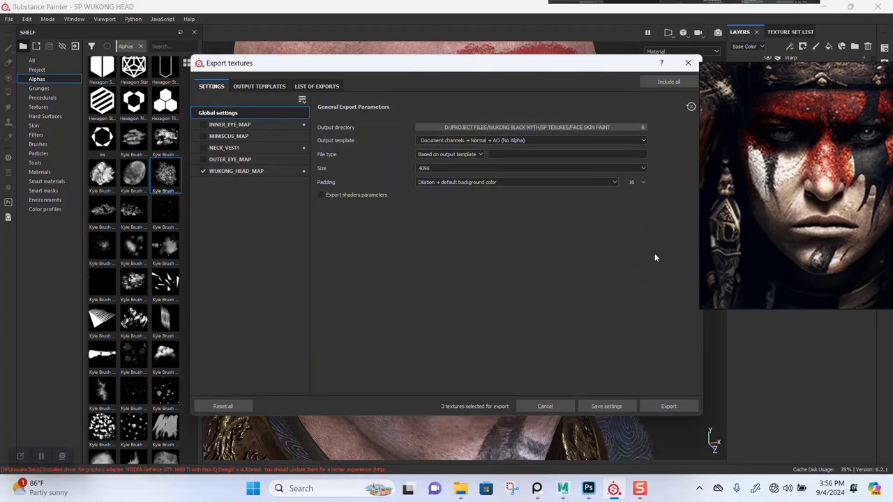
pyautogui.click(658, 403)
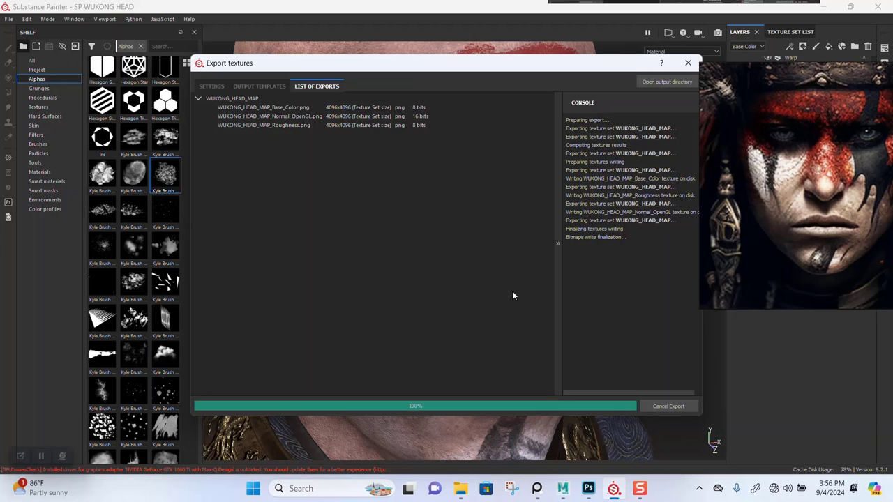
# Review the war paint reference zoomed out and close up, and move it clear of the export log
pyautogui.scroll(-4, 806, 250)
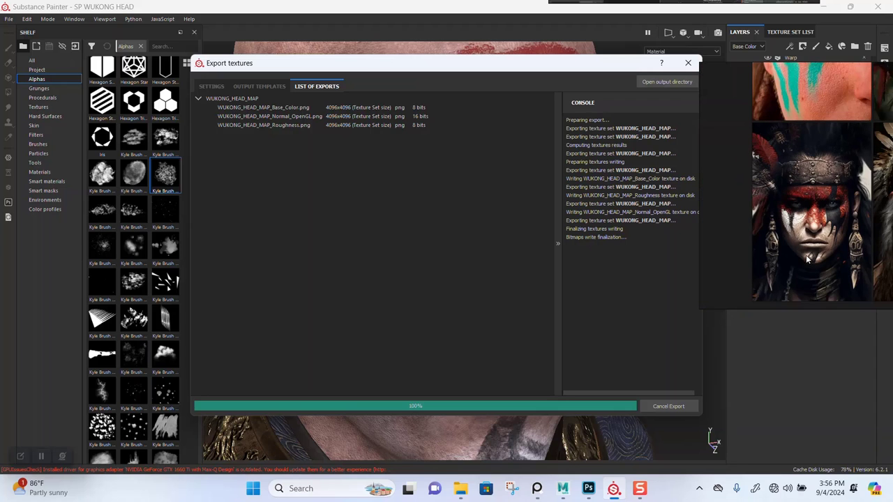
pyautogui.moveTo(820, 220); pyautogui.dragTo(767, 260, button='right')
pyautogui.scroll(5, 768, 263)
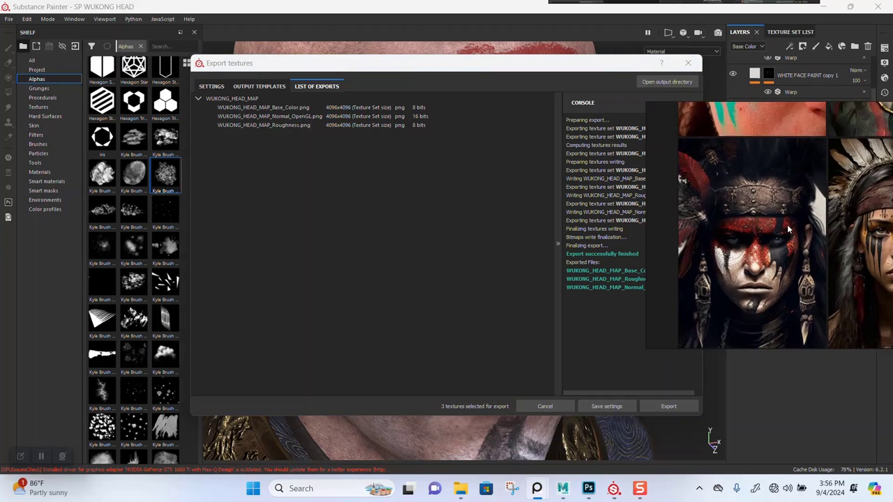
pyautogui.scroll(-3, 786, 245)
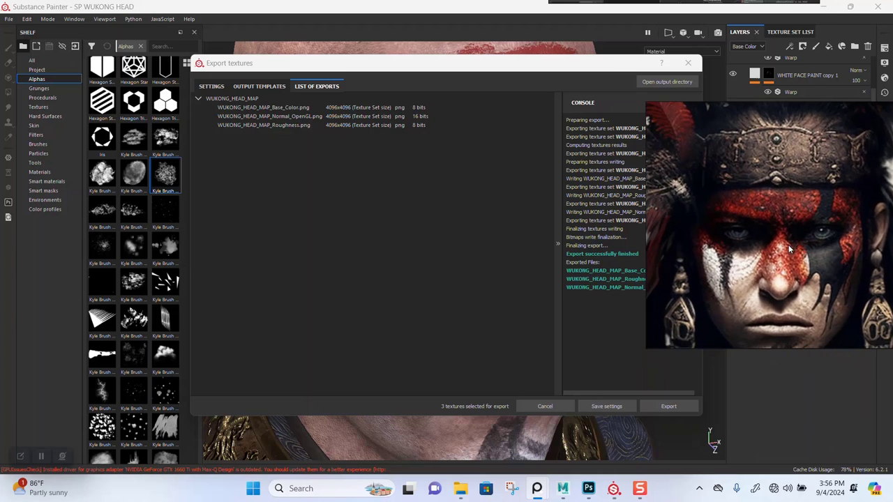
pyautogui.scroll(3, 790, 258)
pyautogui.moveTo(757, 264); pyautogui.dragTo(792, 252, button='right')
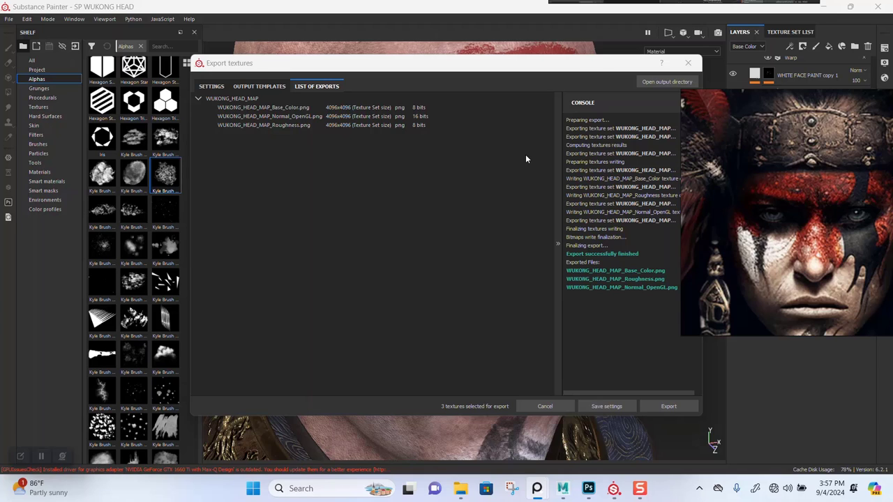
pyautogui.moveTo(764, 198); pyautogui.dragTo(815, 196, button='right')
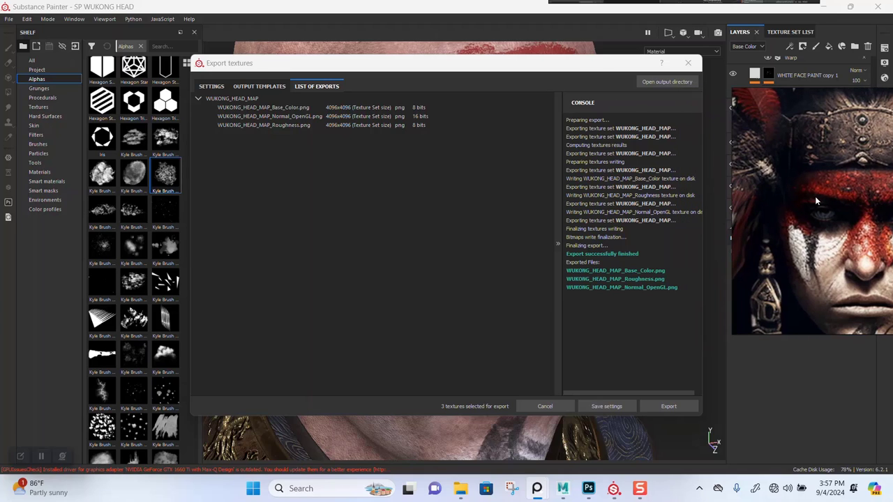